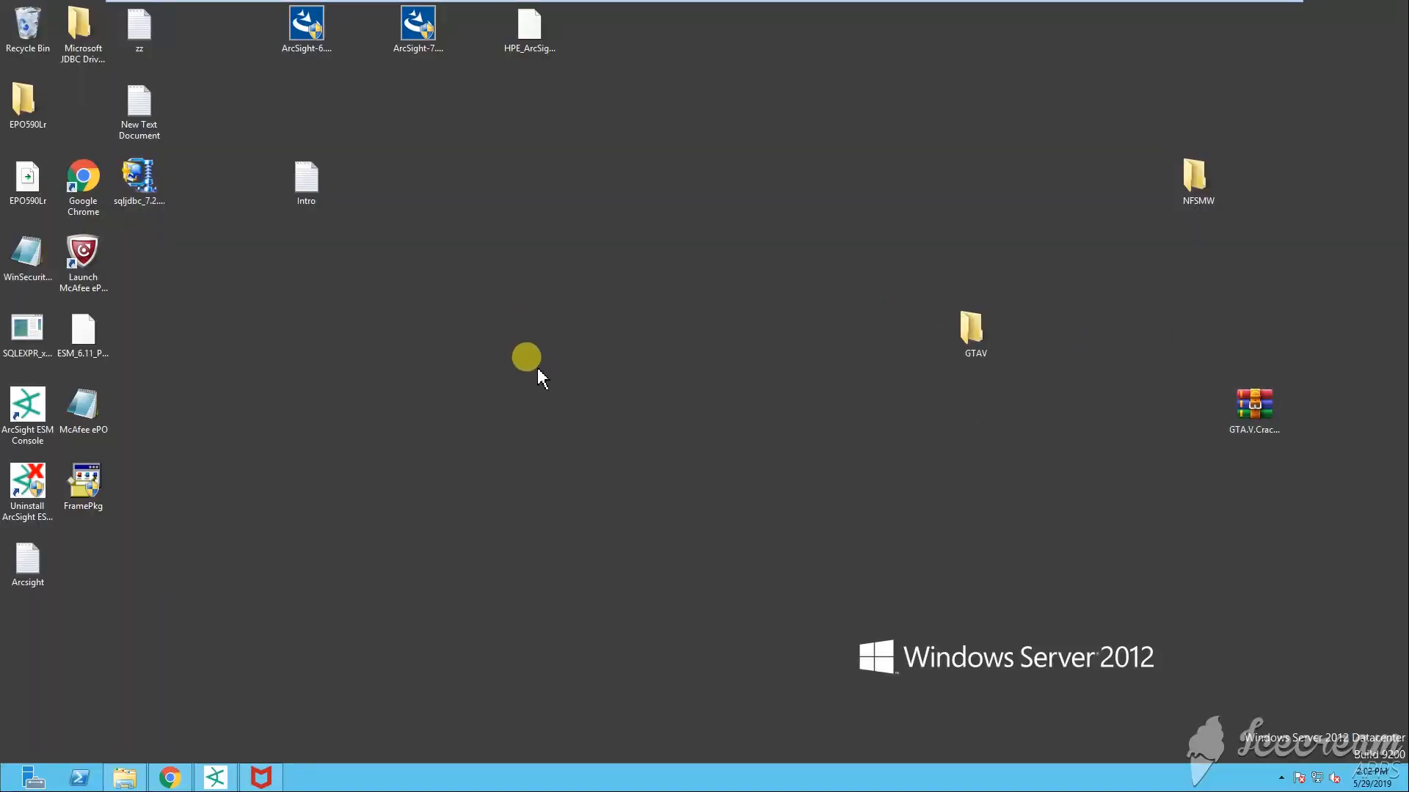
# Step: Switch to ArcSight Console and widen the event viewer by narrowing the Navigator and closing the McAfee - File Infected Rule editor and Event Inspector
pyautogui.click(215, 778)
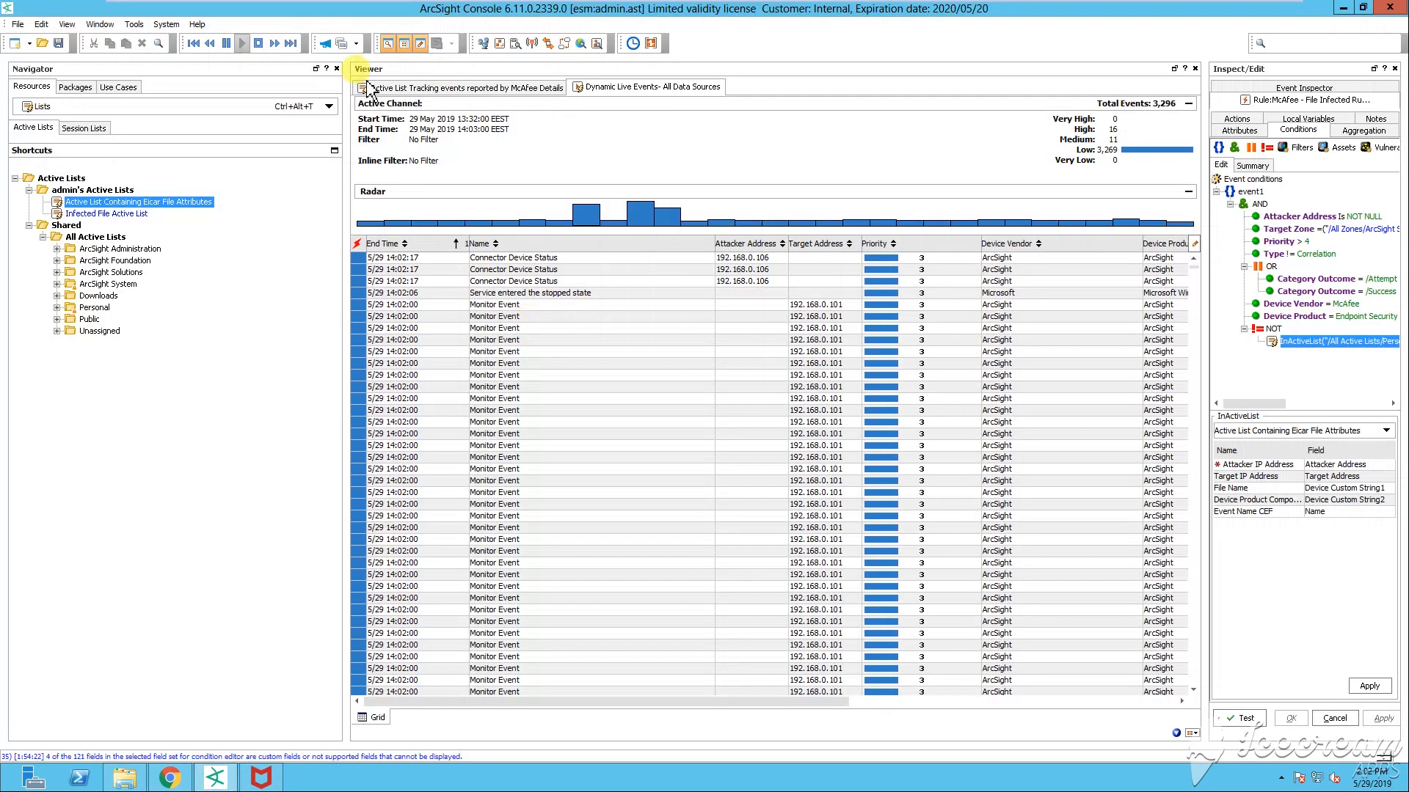
pyautogui.moveTo(342, 153); pyautogui.dragTo(262, 158)
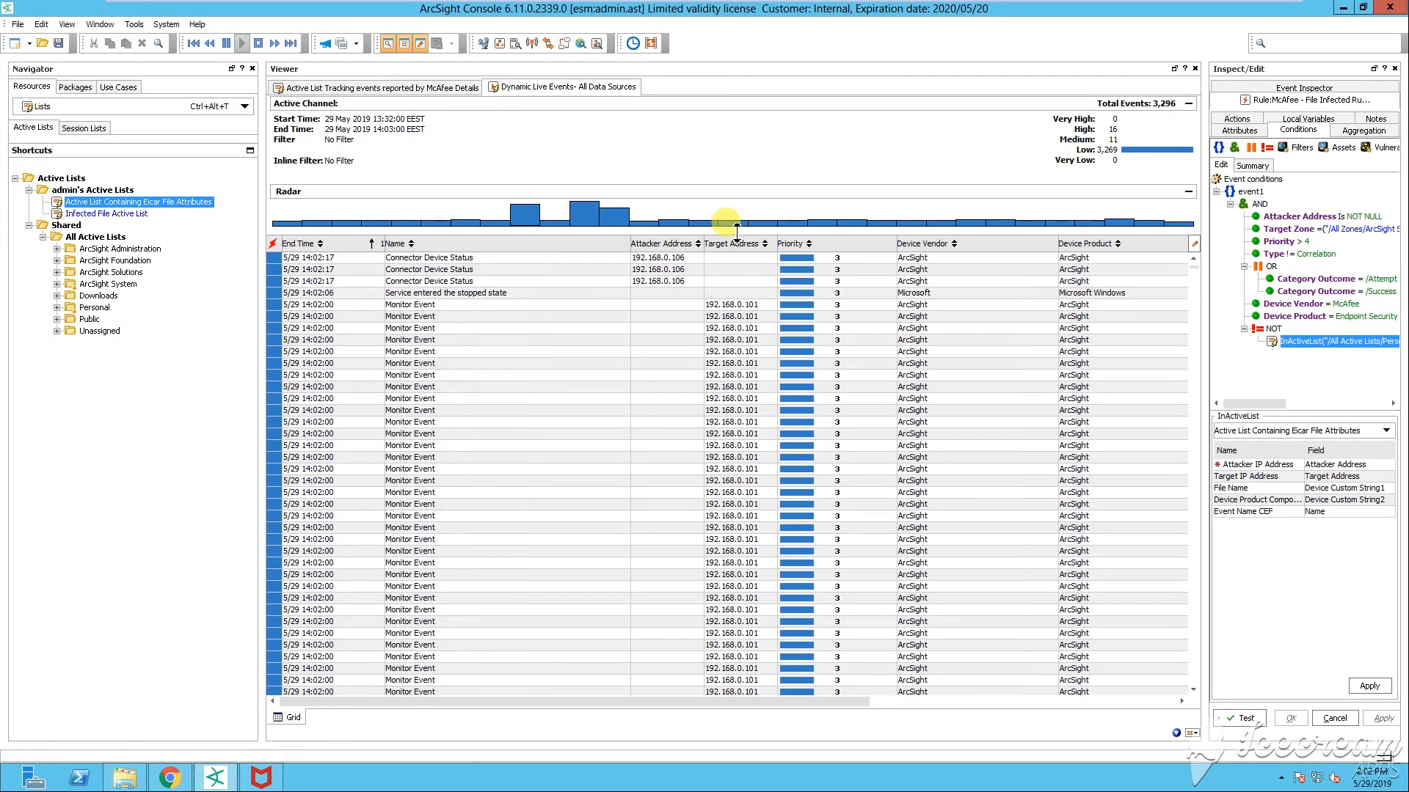
pyautogui.moveTo(1205, 103); pyautogui.dragTo(1112, 103)
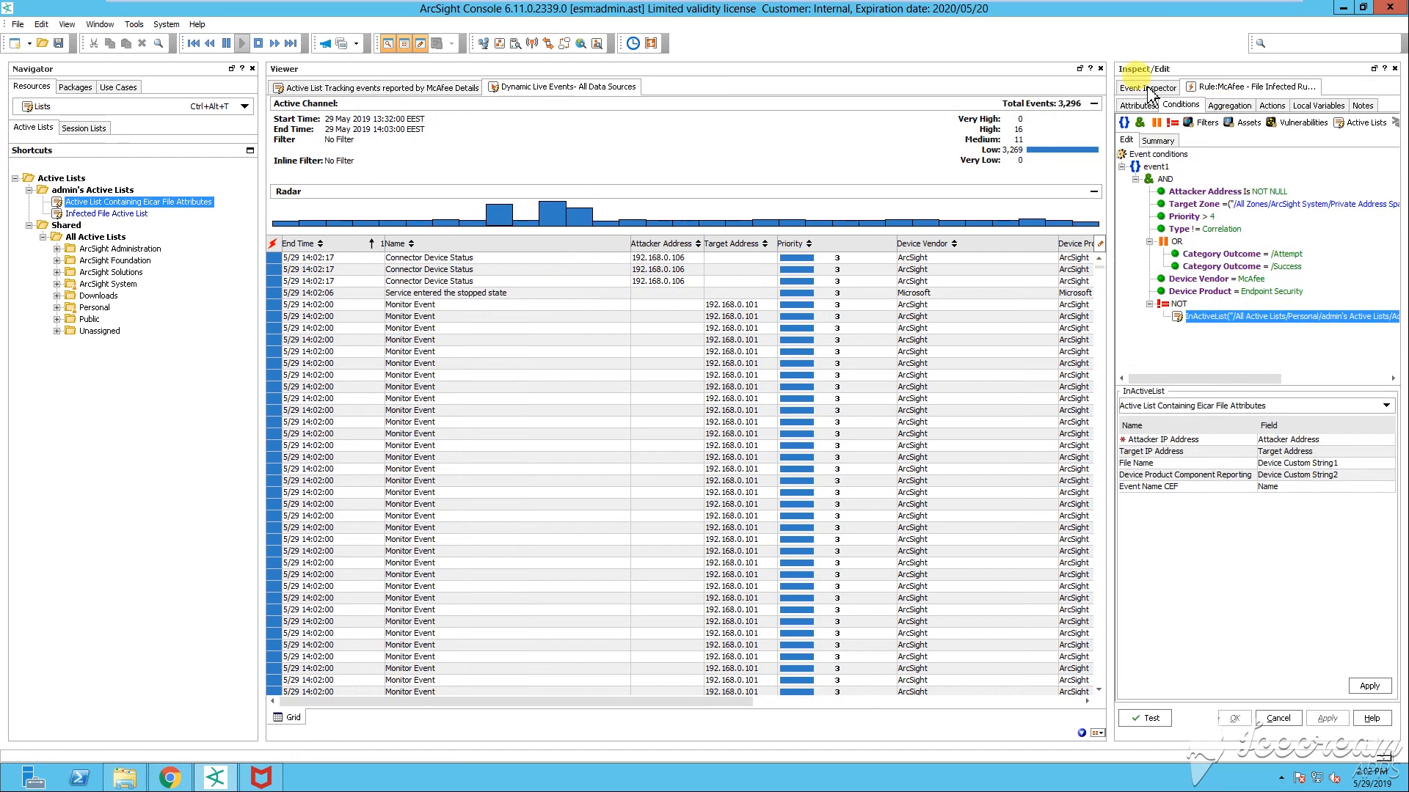
pyautogui.rightClick(1240, 94)
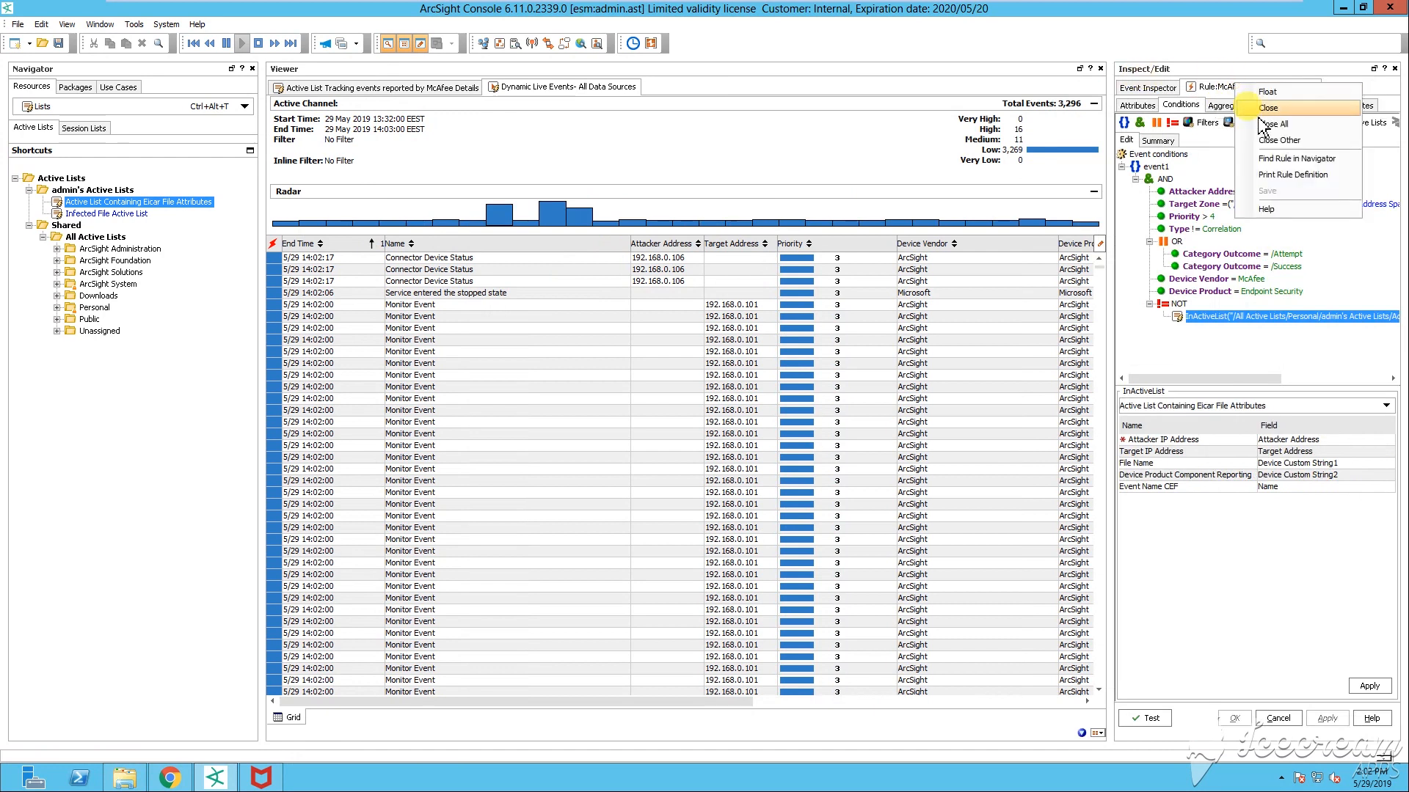
pyautogui.click(1240, 81)
pyautogui.moveTo(1115, 135); pyautogui.dragTo(1036, 135)
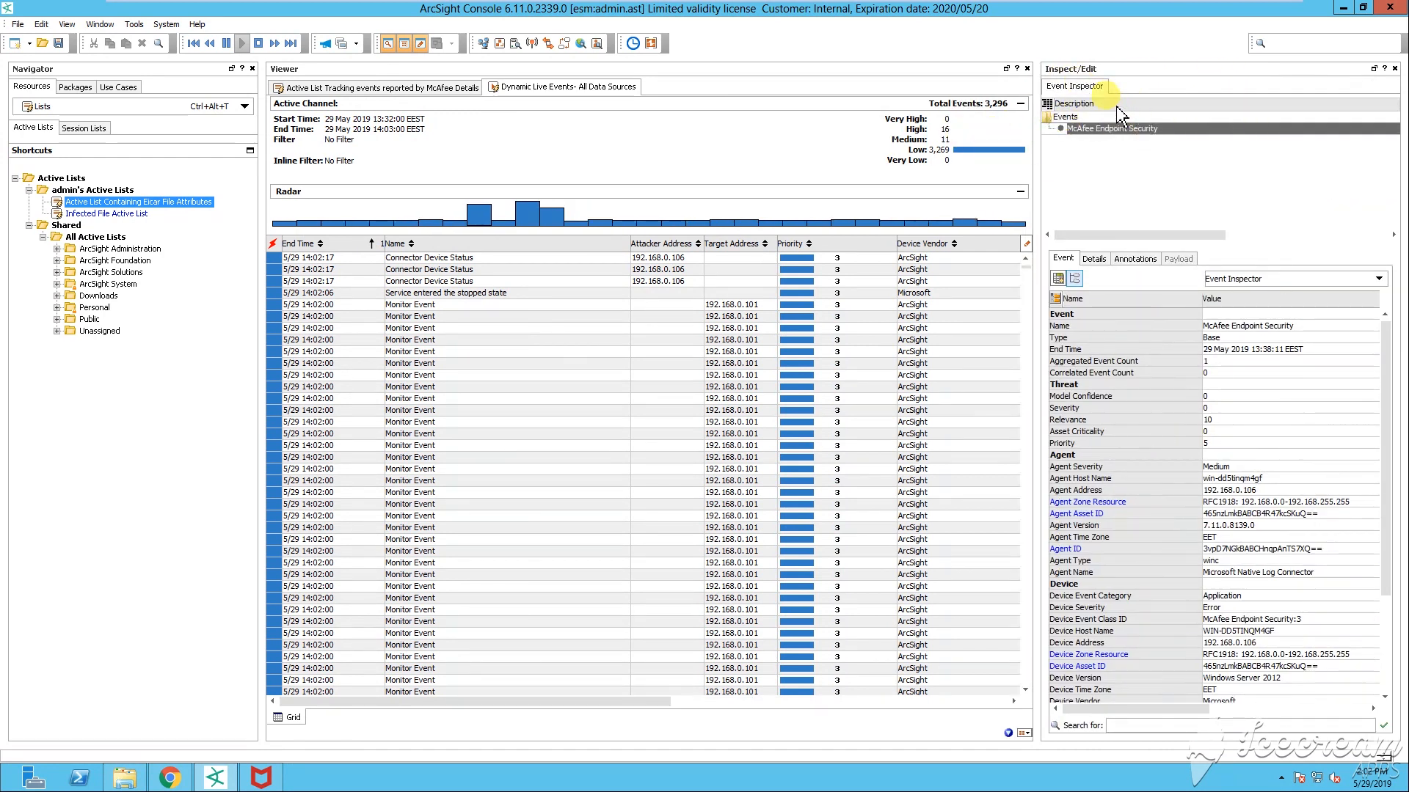
pyautogui.click(1116, 112)
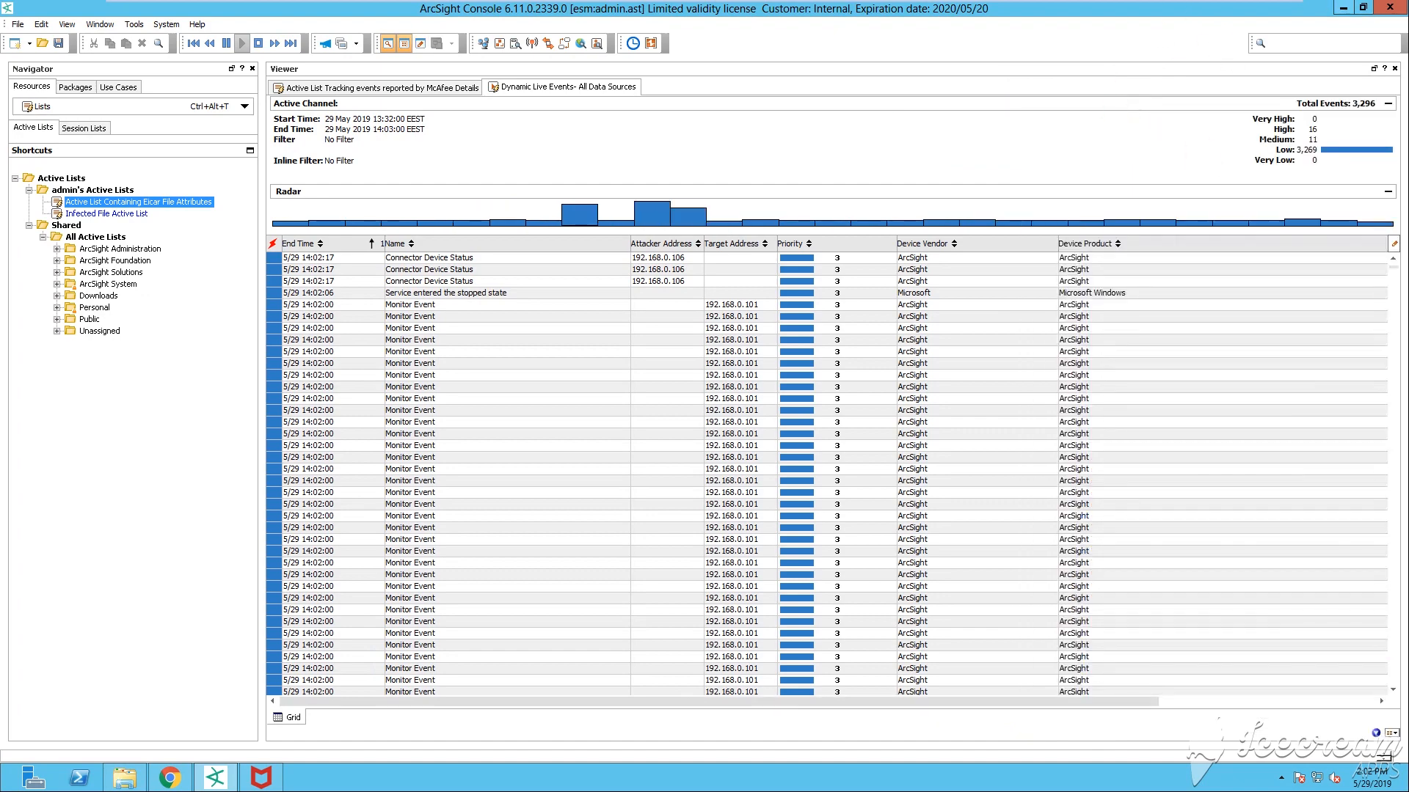
# Step: Minimize the console and rearrange the desktop, placing the Intro file beside the HPE_ArcSight file and the GTAV folder beneath NFSMW
pyautogui.click(1343, 7)
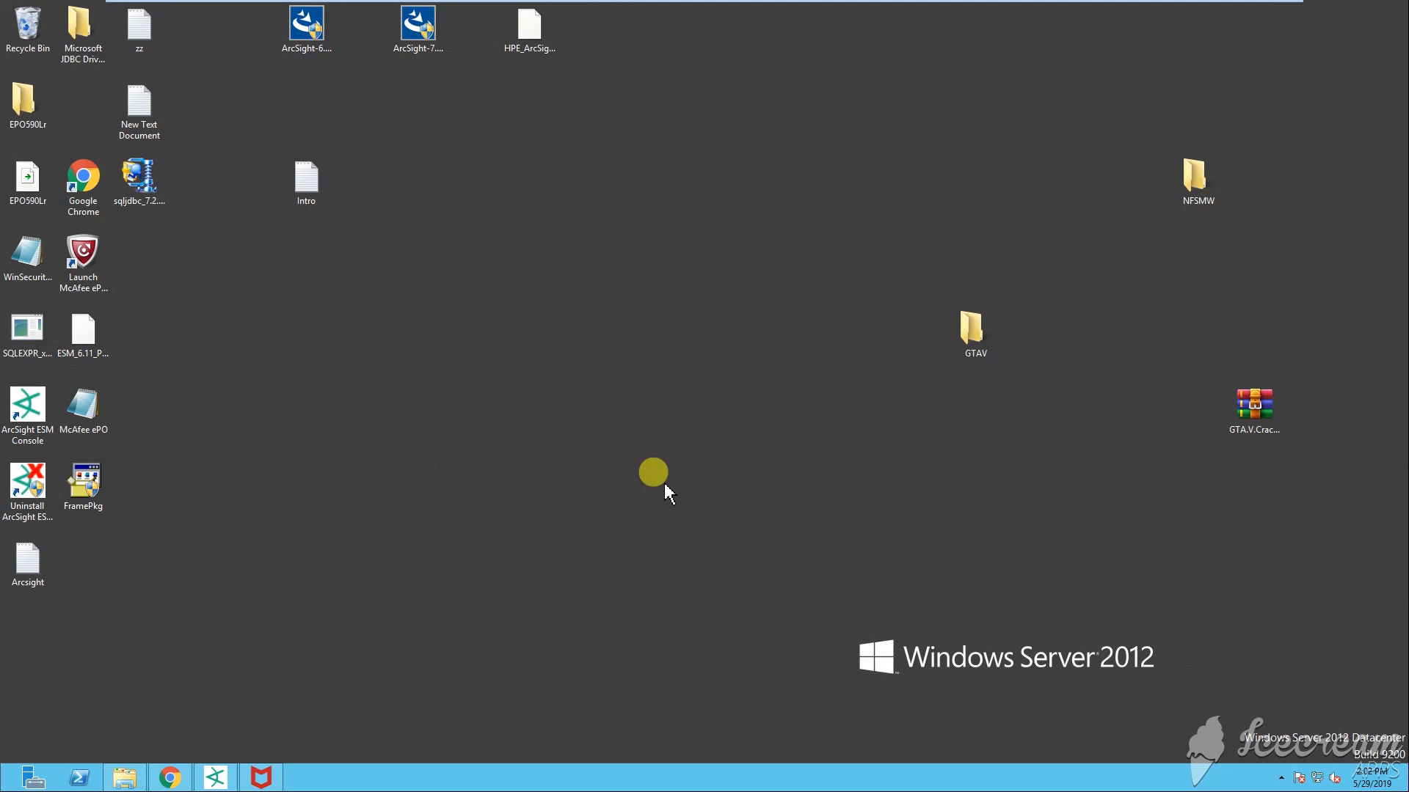
pyautogui.moveTo(330, 192); pyautogui.dragTo(591, 37)
pyautogui.moveTo(976, 328); pyautogui.dragTo(1196, 255)
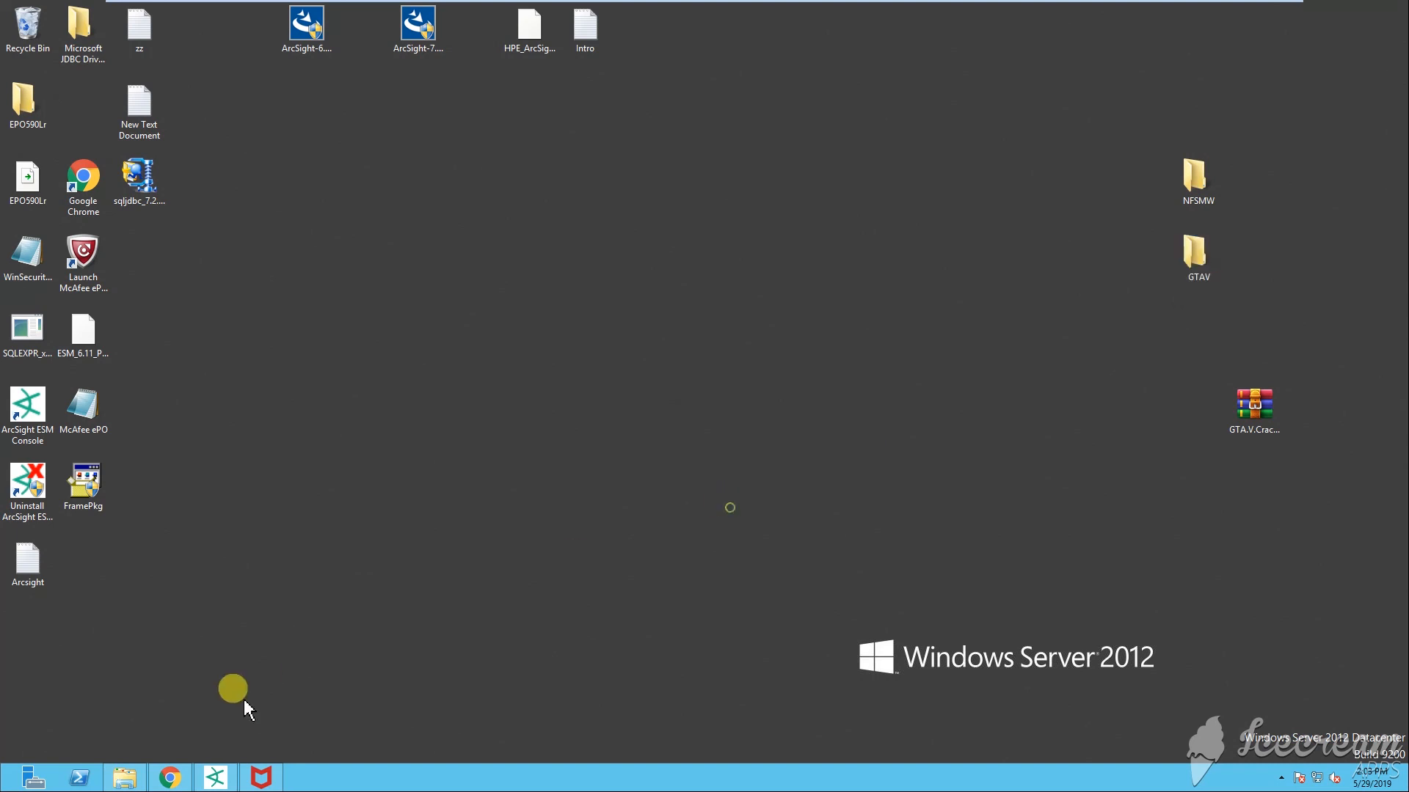
# Step: Return to ArcSight Console, list the Rules resources in a narrower Navigator to show the McAfee - File Infected Rule, and minimize the console
pyautogui.click(235, 776)
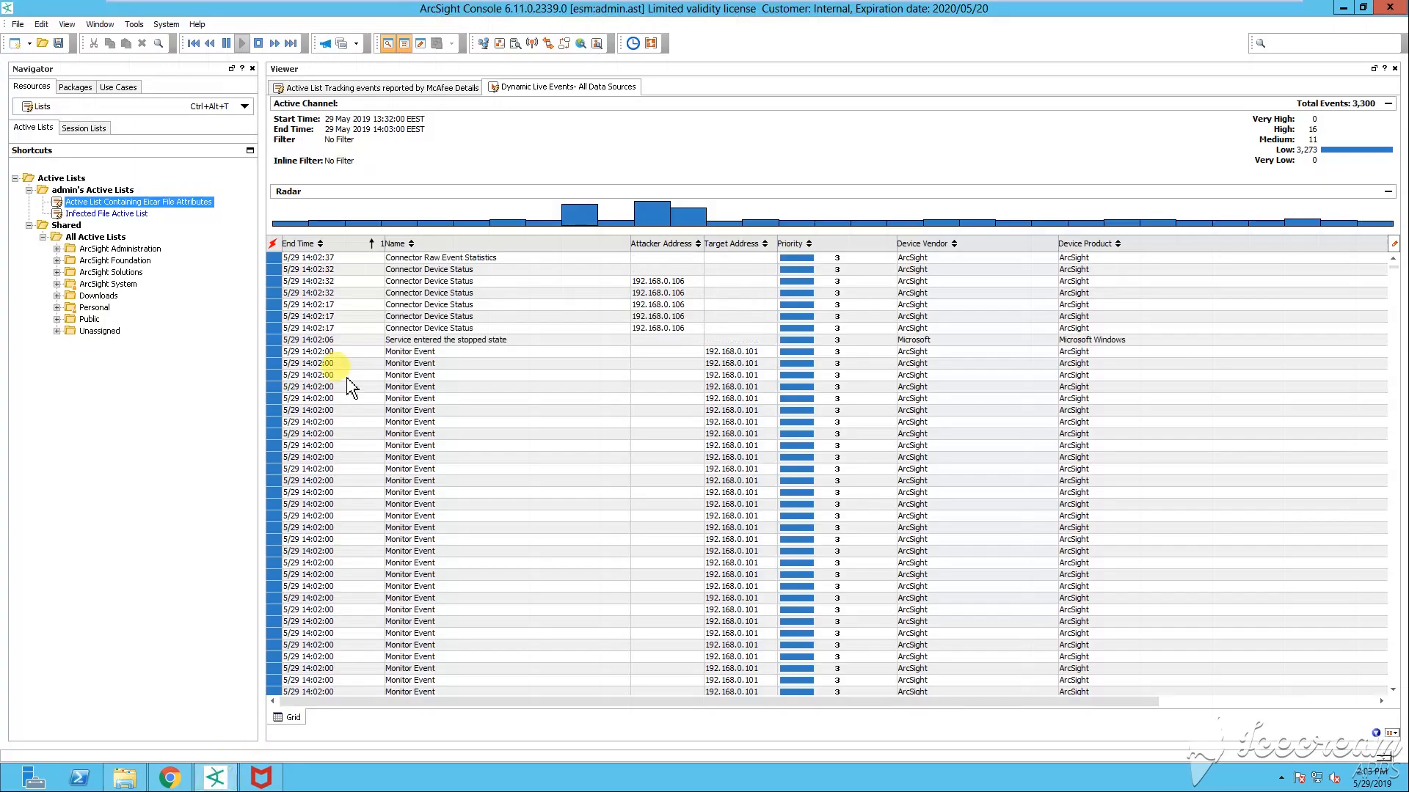
pyautogui.click(240, 209)
pyautogui.moveTo(262, 214); pyautogui.dragTo(218, 214)
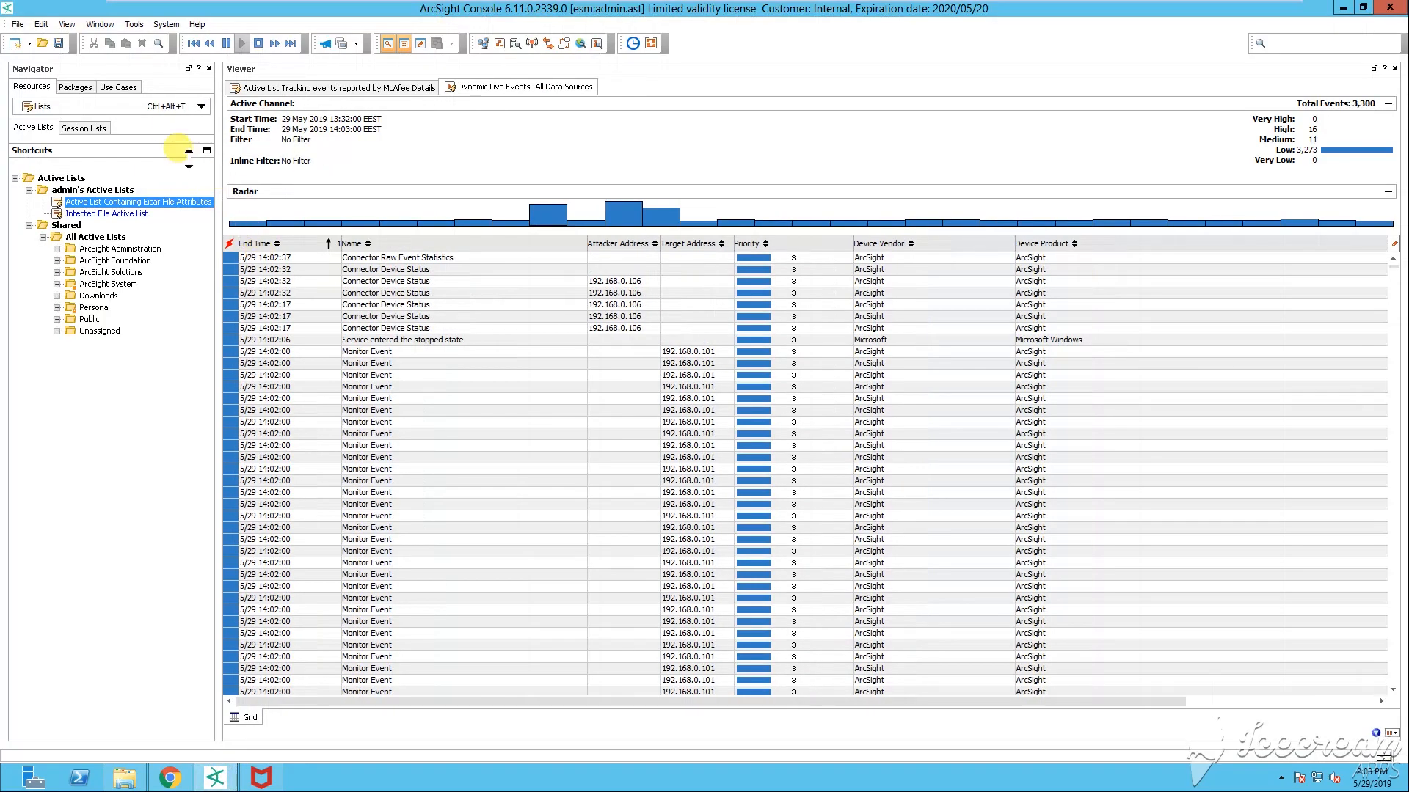
pyautogui.click(131, 109)
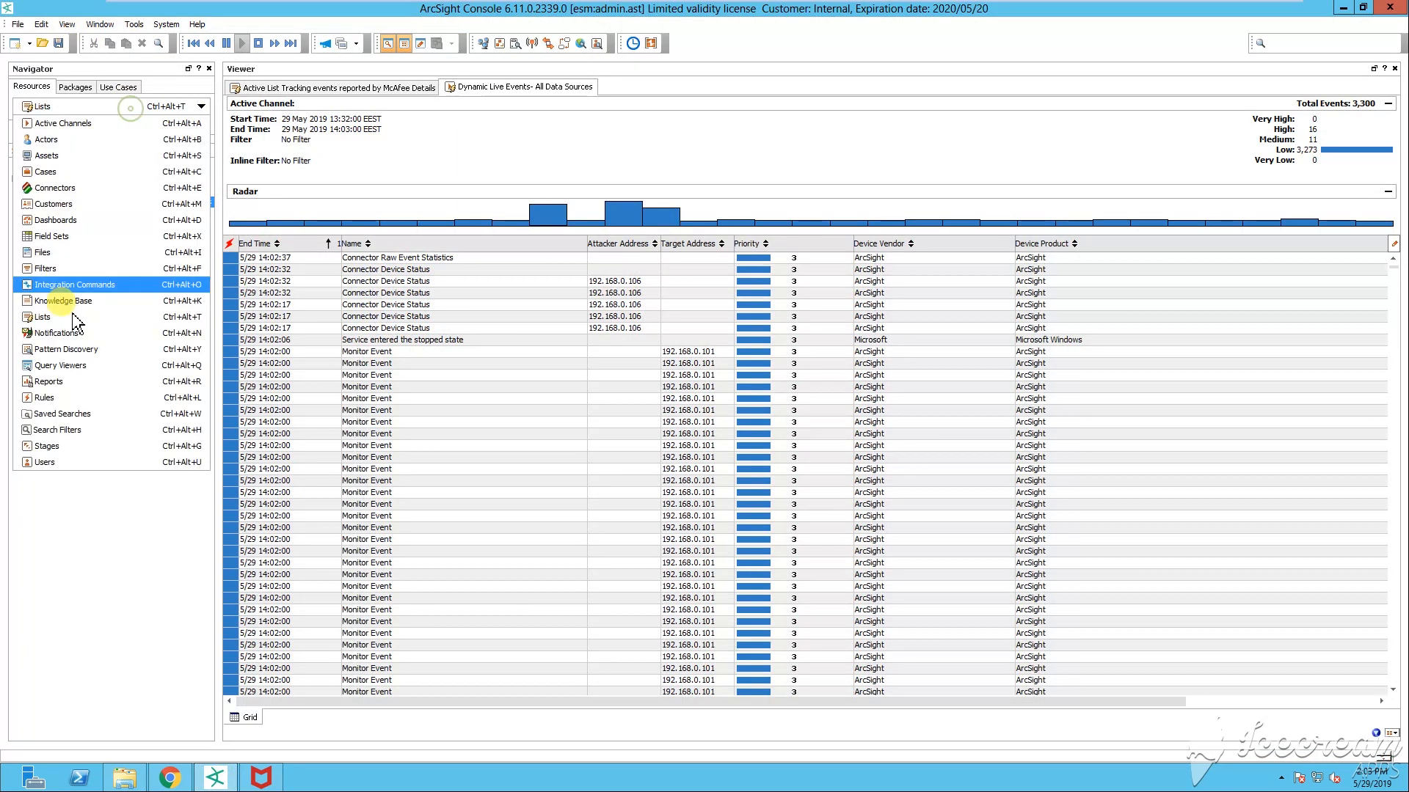
pyautogui.click(46, 398)
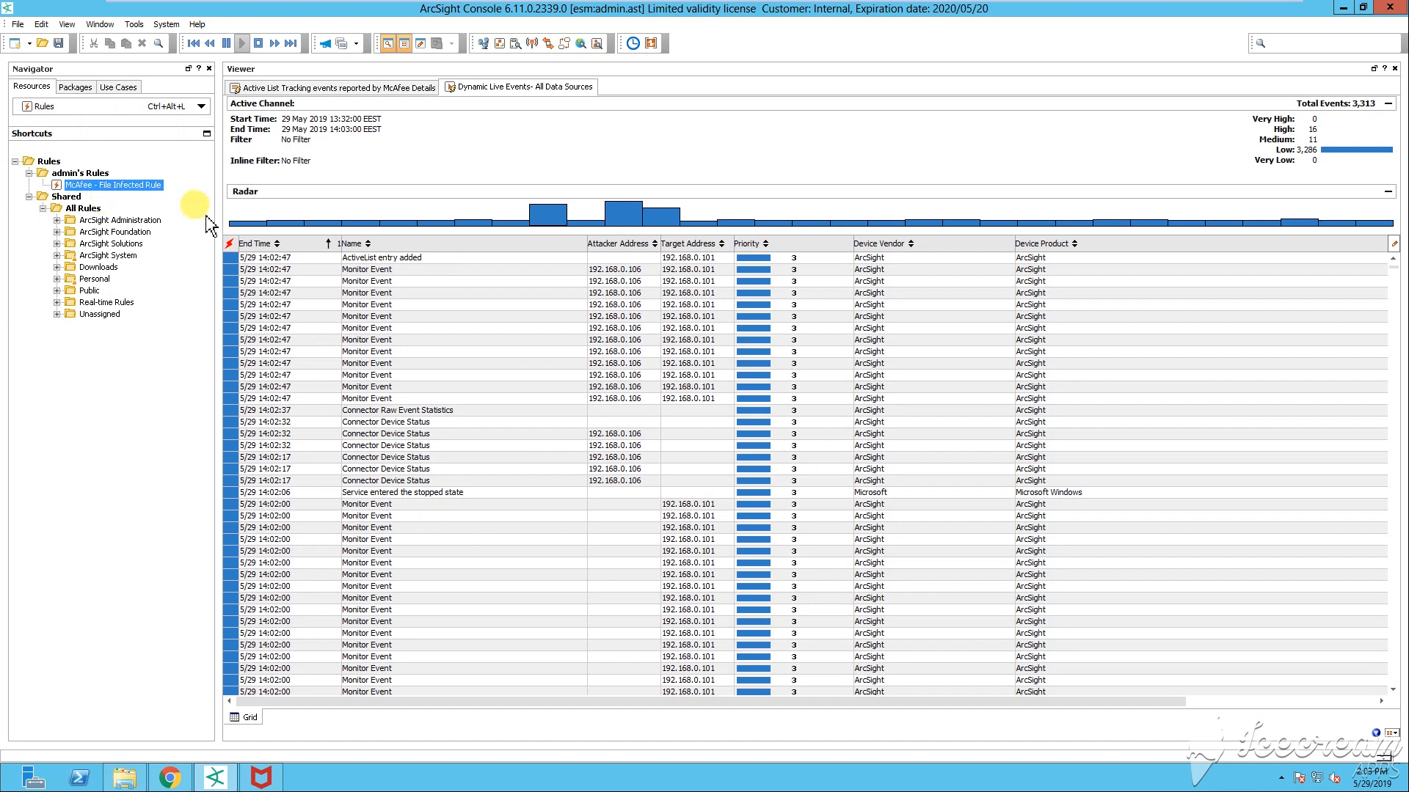
pyautogui.moveTo(218, 220); pyautogui.dragTo(255, 214)
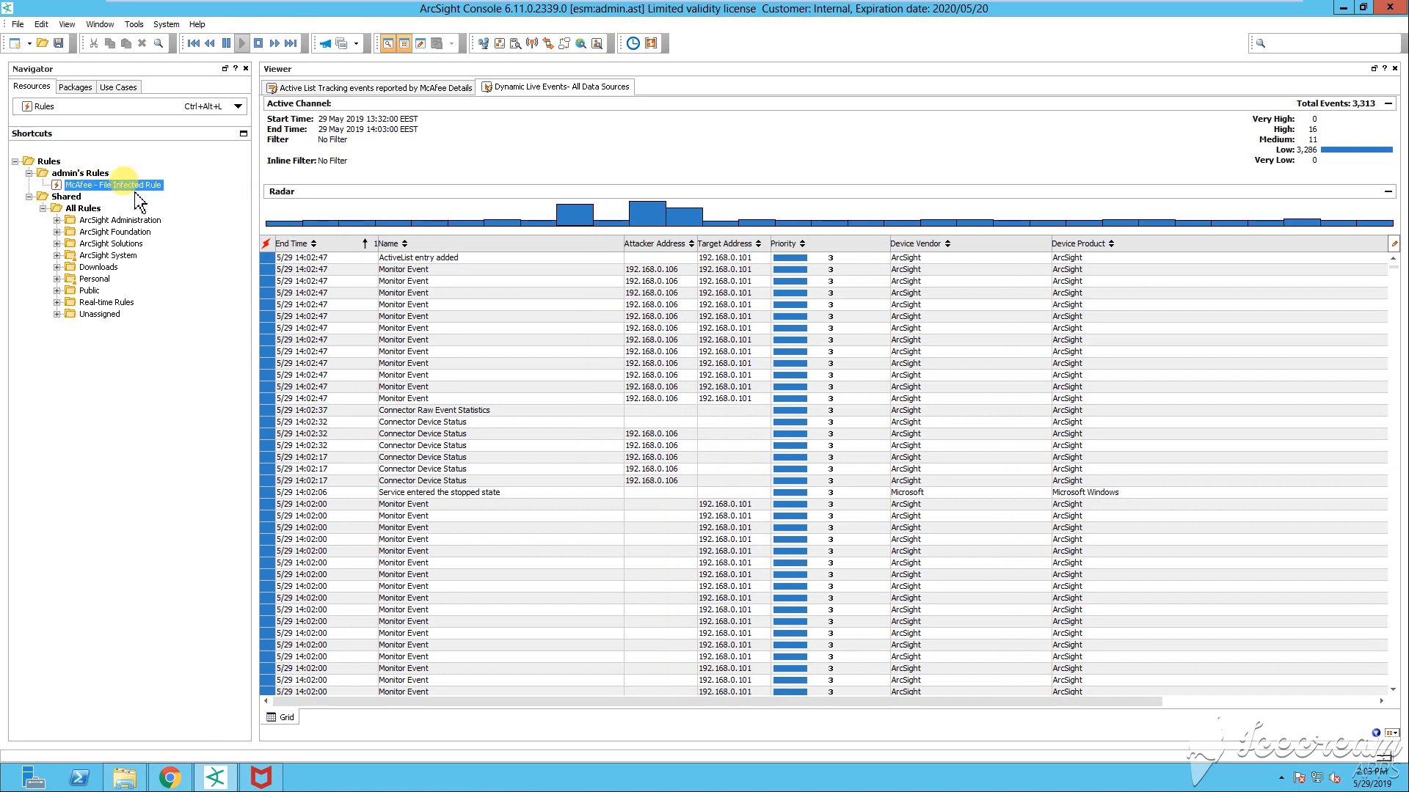
pyautogui.moveTo(256, 207); pyautogui.dragTo(234, 210)
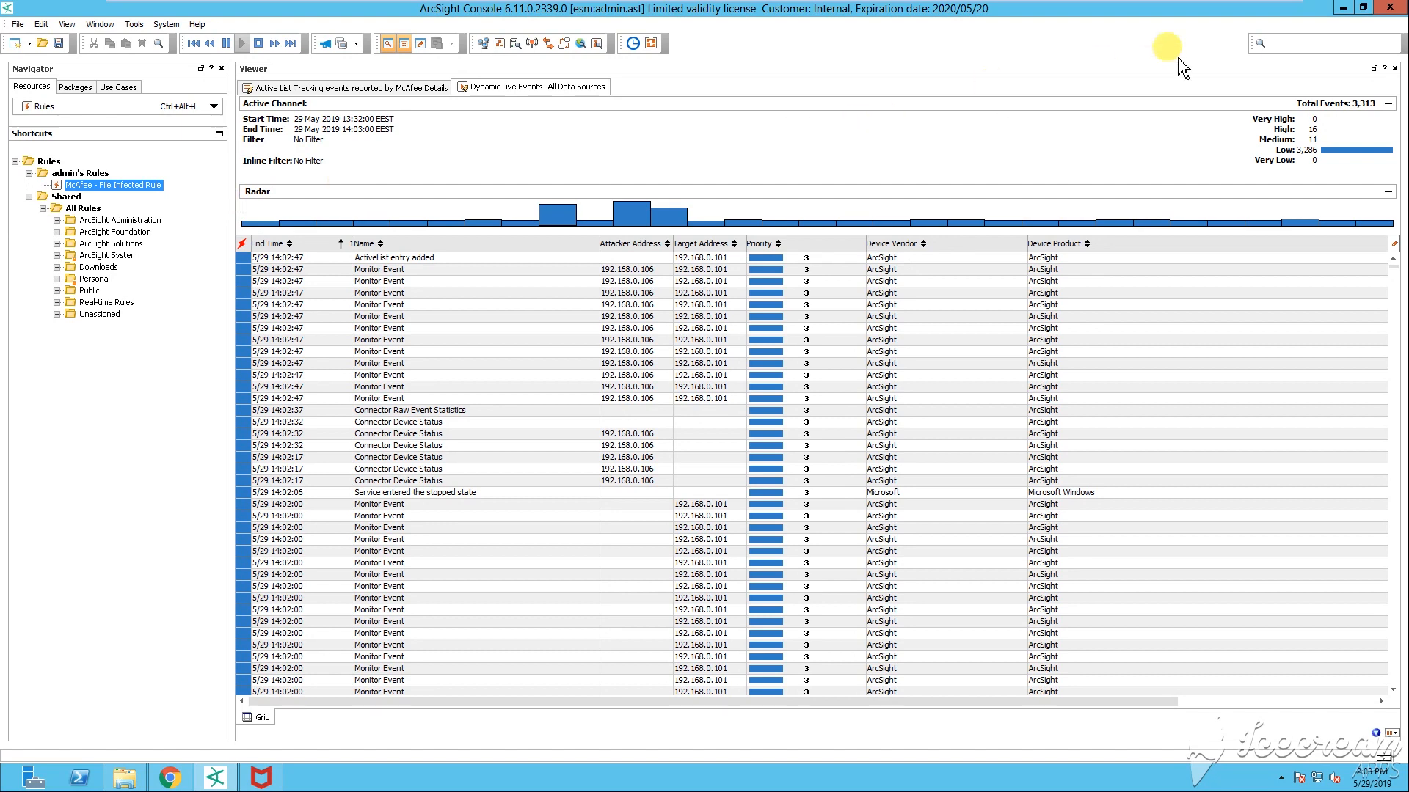
pyautogui.click(1343, 8)
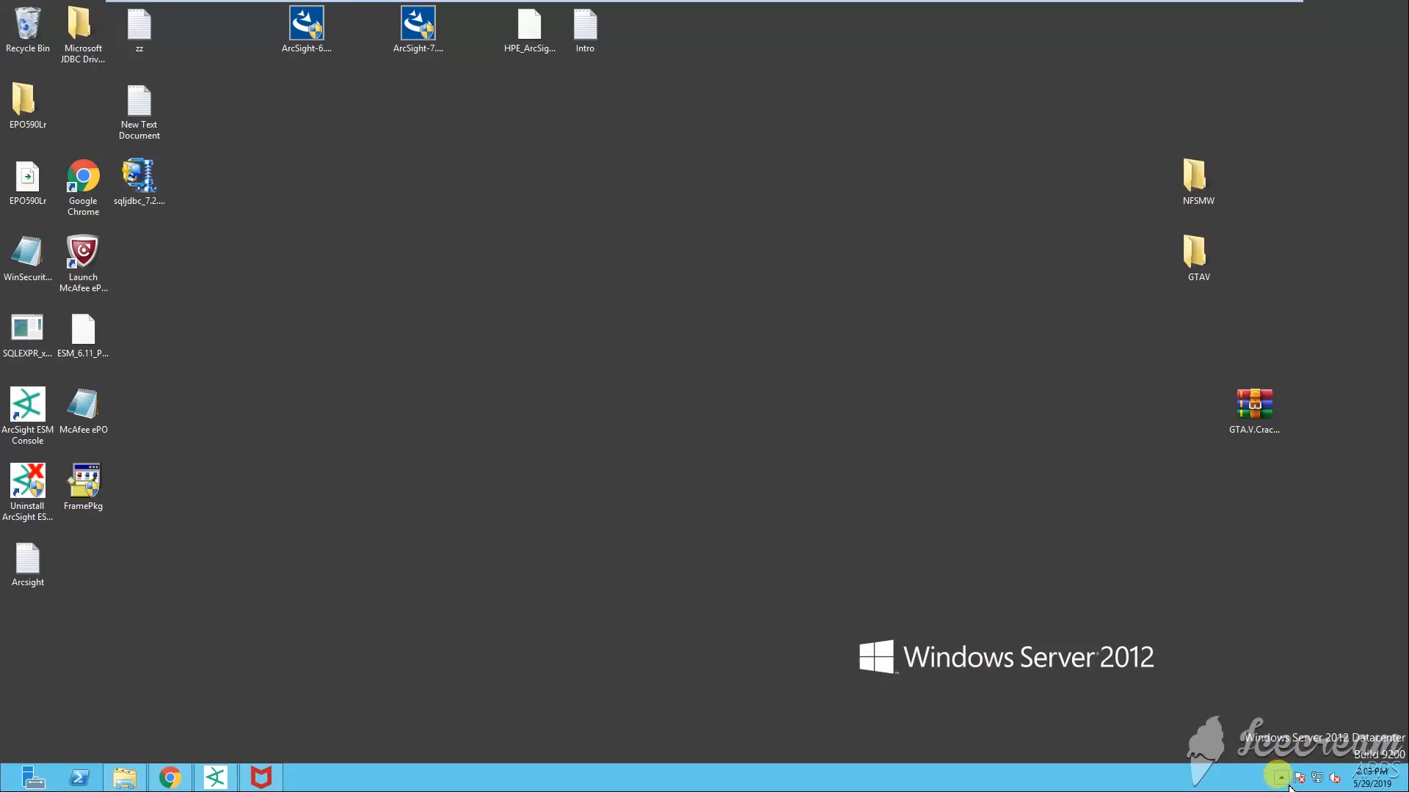
# Step: Open McAfee Endpoint Security, review the status of its protection modules in an enlarged window, and minimize it
pyautogui.click(1281, 778)
pyautogui.rightClick(1264, 712)
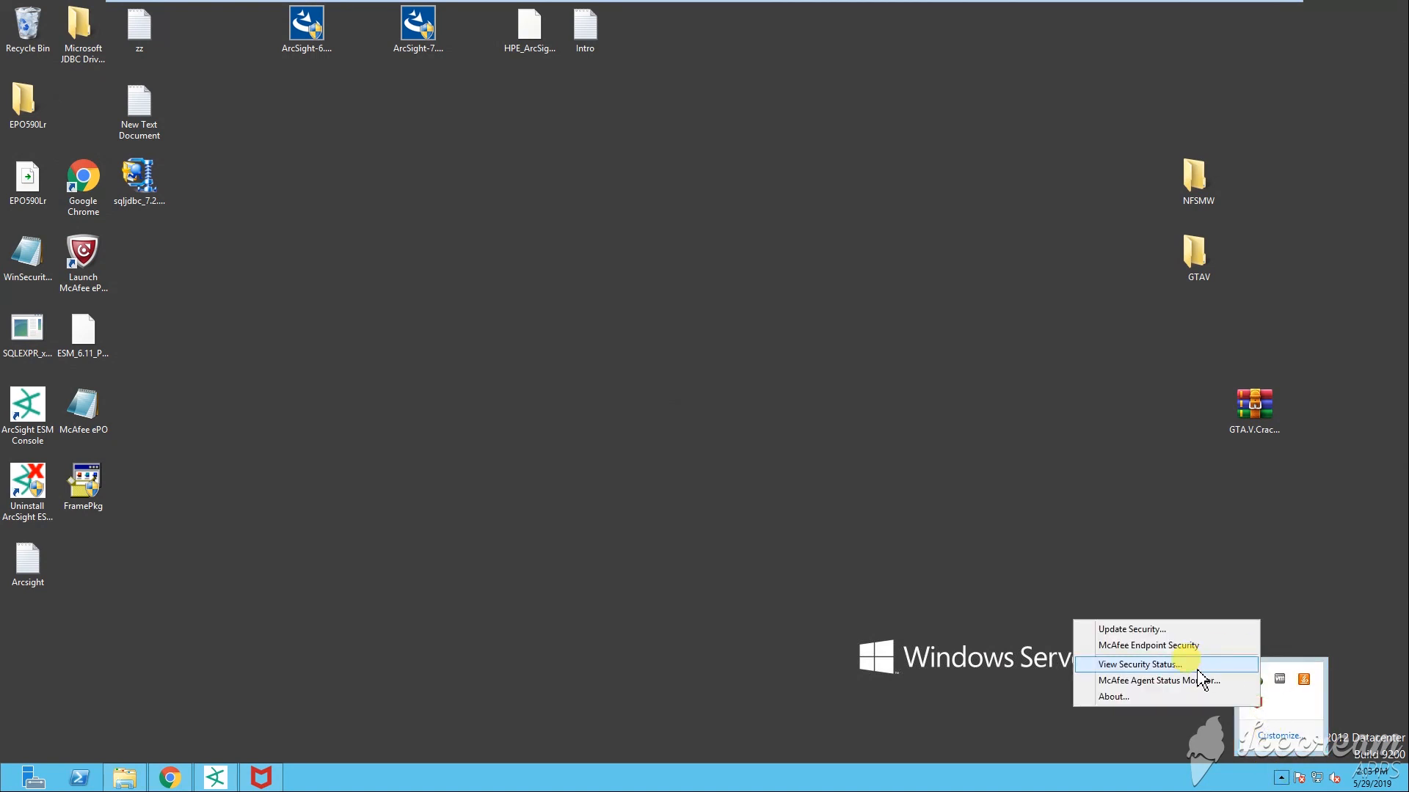
pyautogui.click(1170, 645)
pyautogui.click(247, 373)
pyautogui.moveTo(435, 174); pyautogui.dragTo(430, 124)
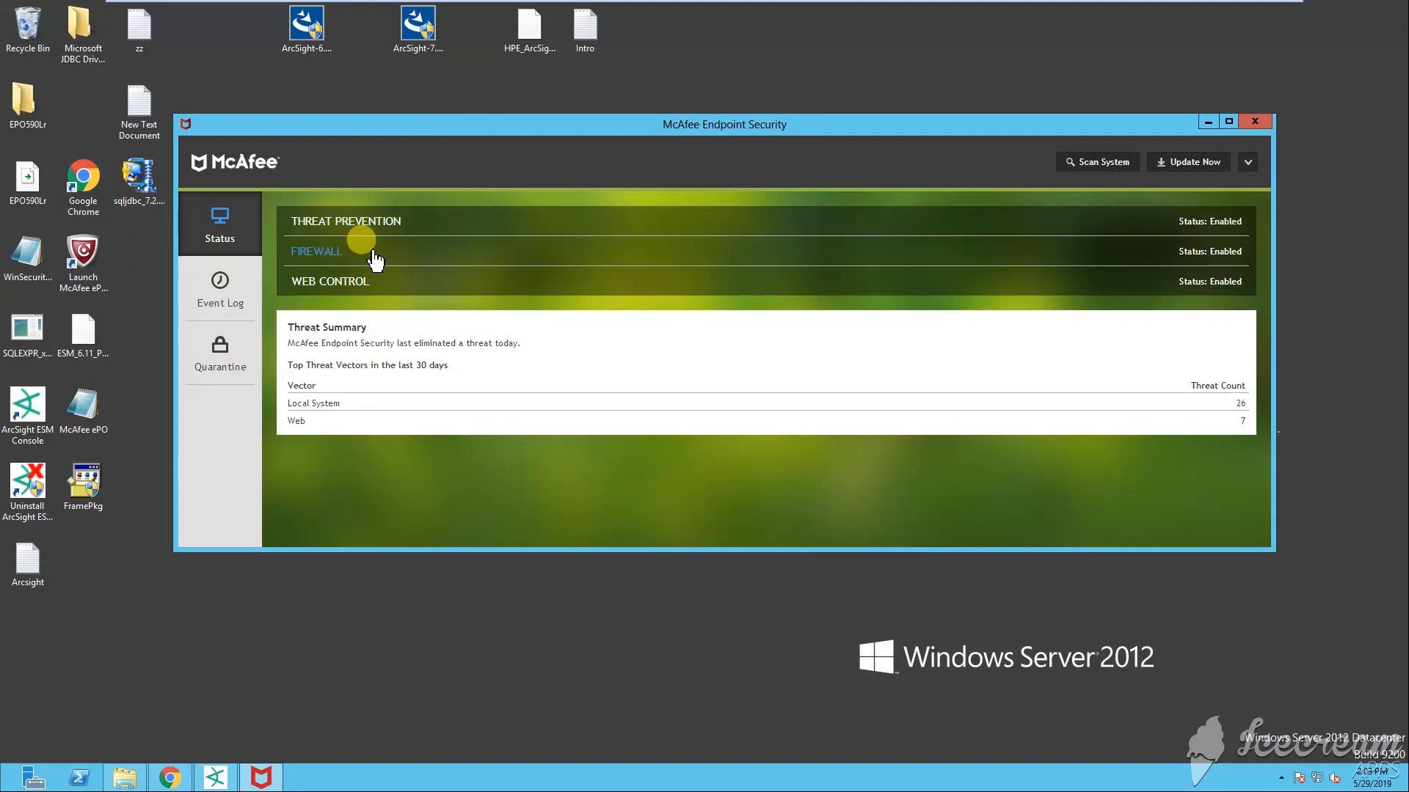
pyautogui.moveTo(1273, 550); pyautogui.dragTo(1324, 606)
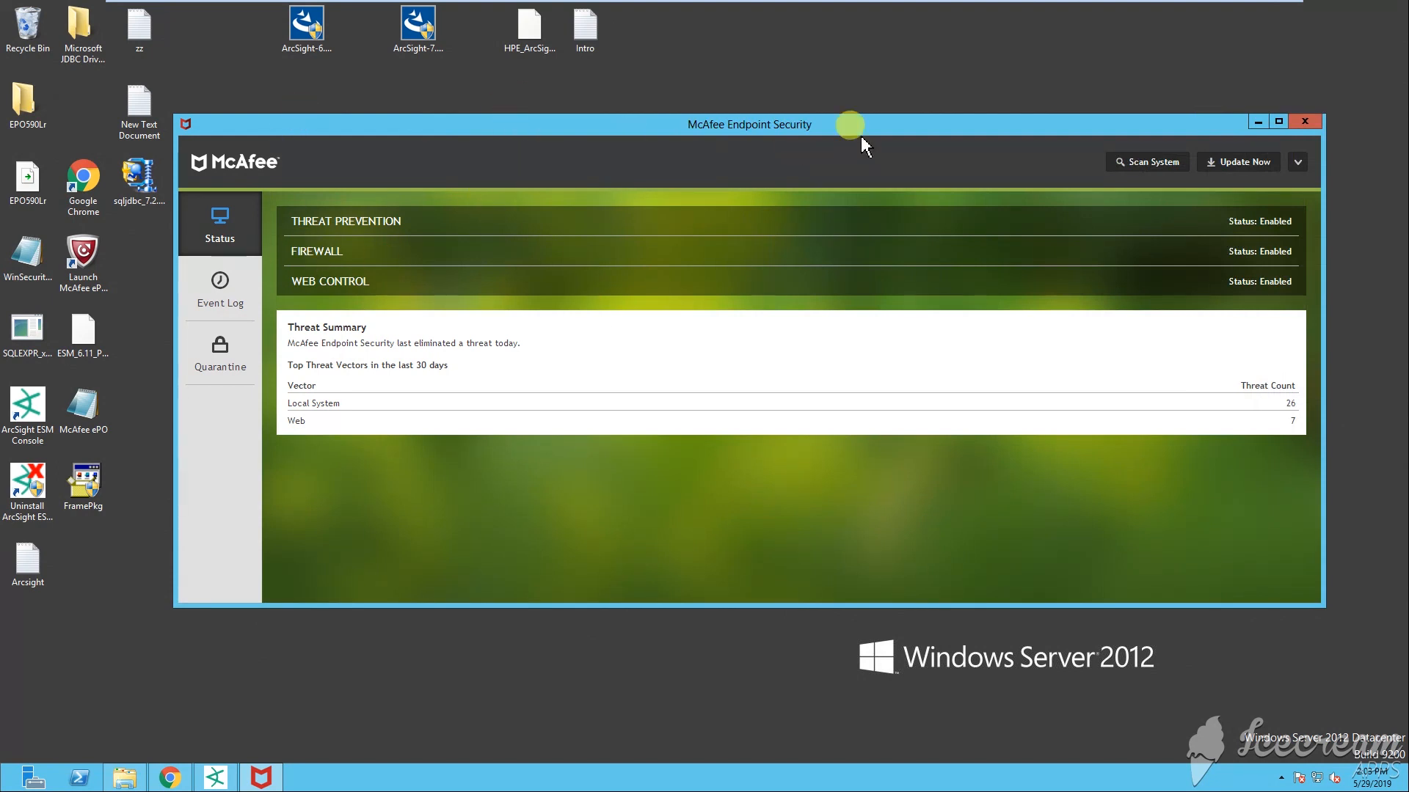
pyautogui.click(1257, 122)
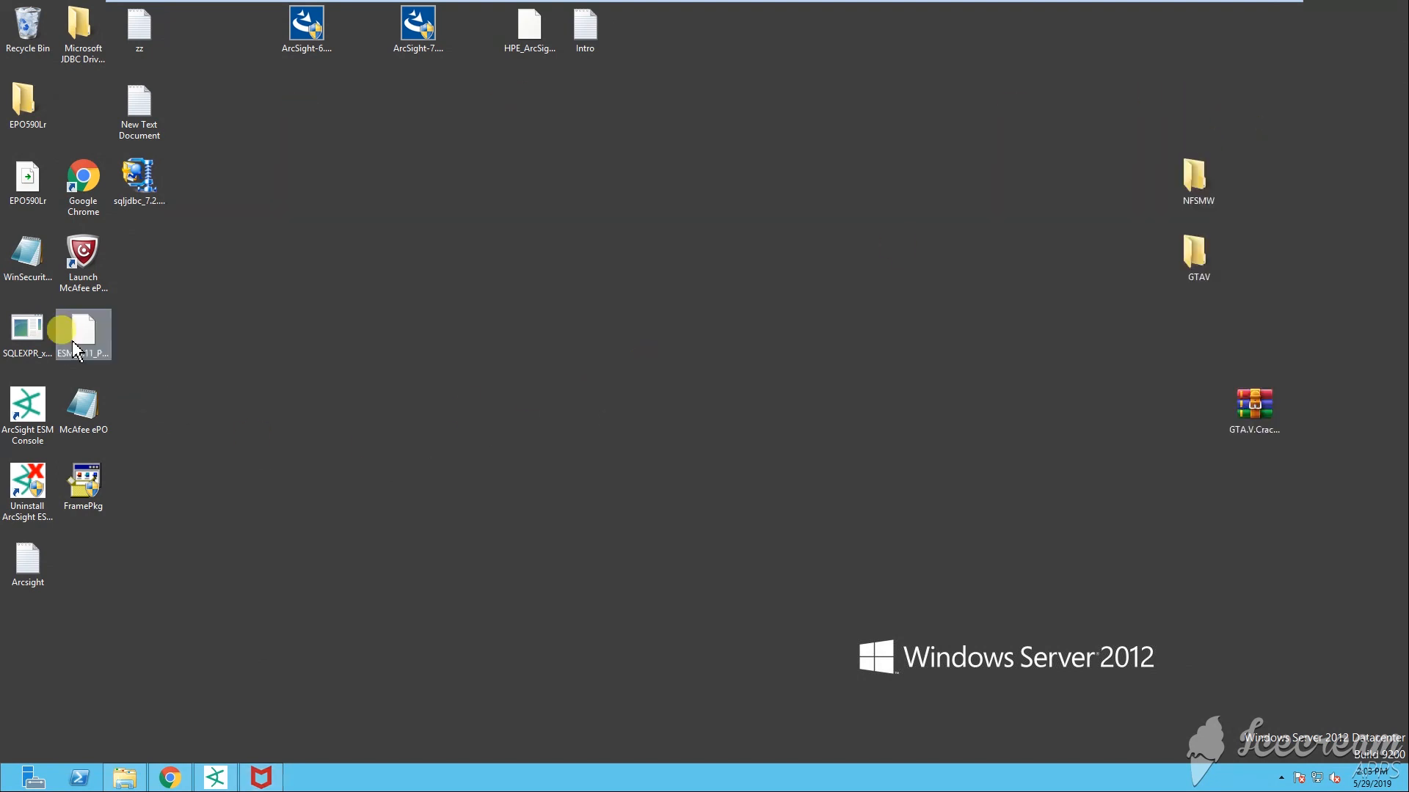
# Step: Launch the McAfee ePolicy Orchestrator console and check the ArcSight McAfee ePolicy Orchestrator DB service in Windows Services (services.msc)
pyautogui.doubleClick(83, 277)
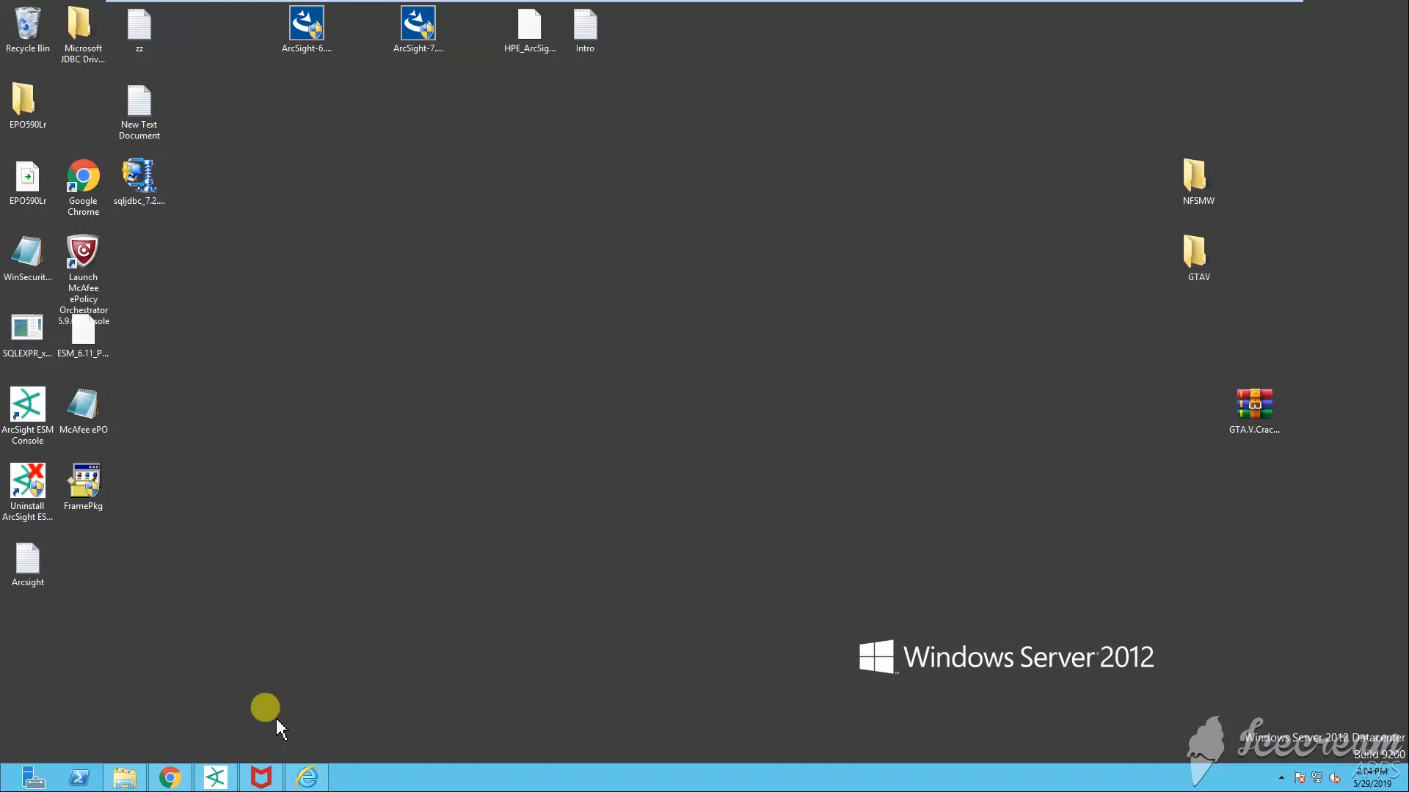
pyautogui.press('super+r')
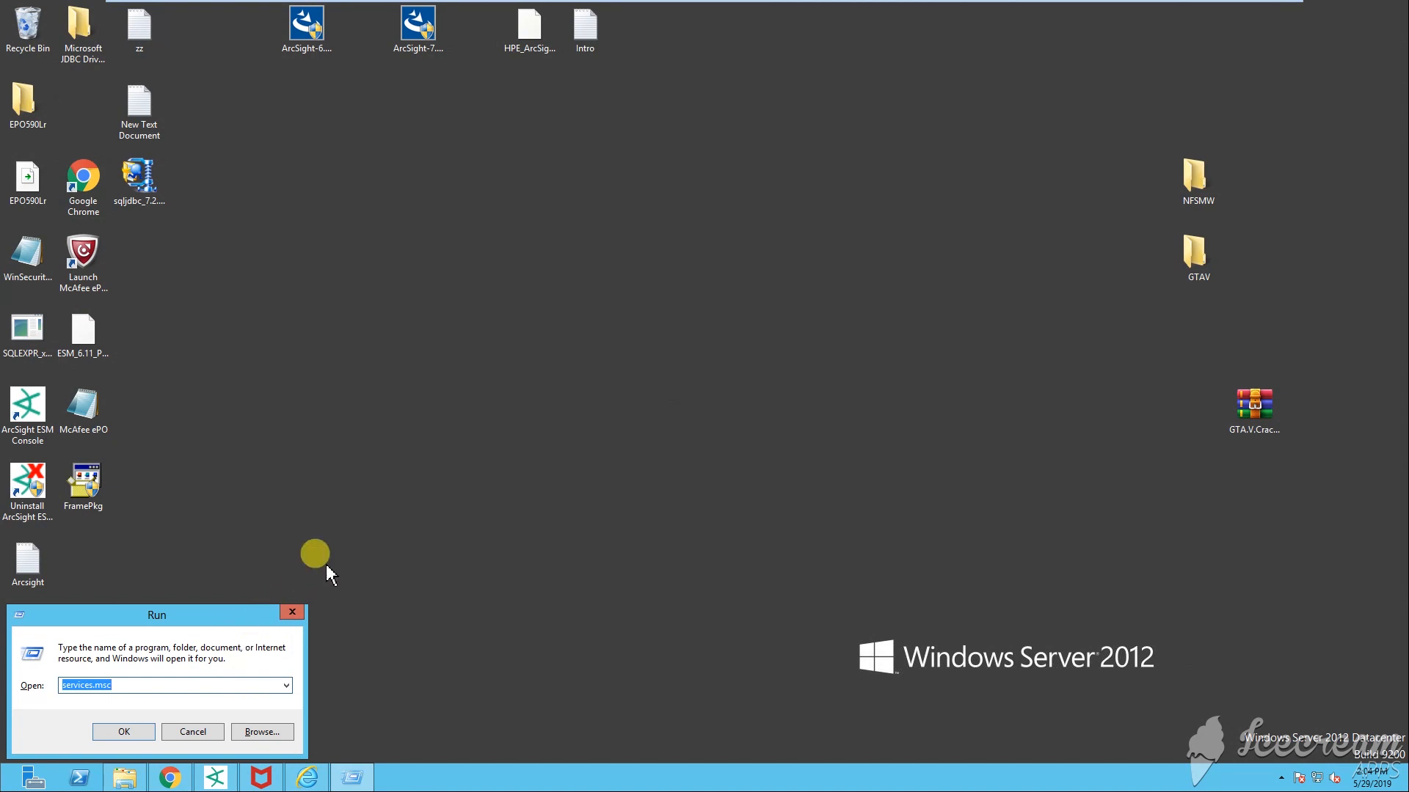
pyautogui.press('Return')
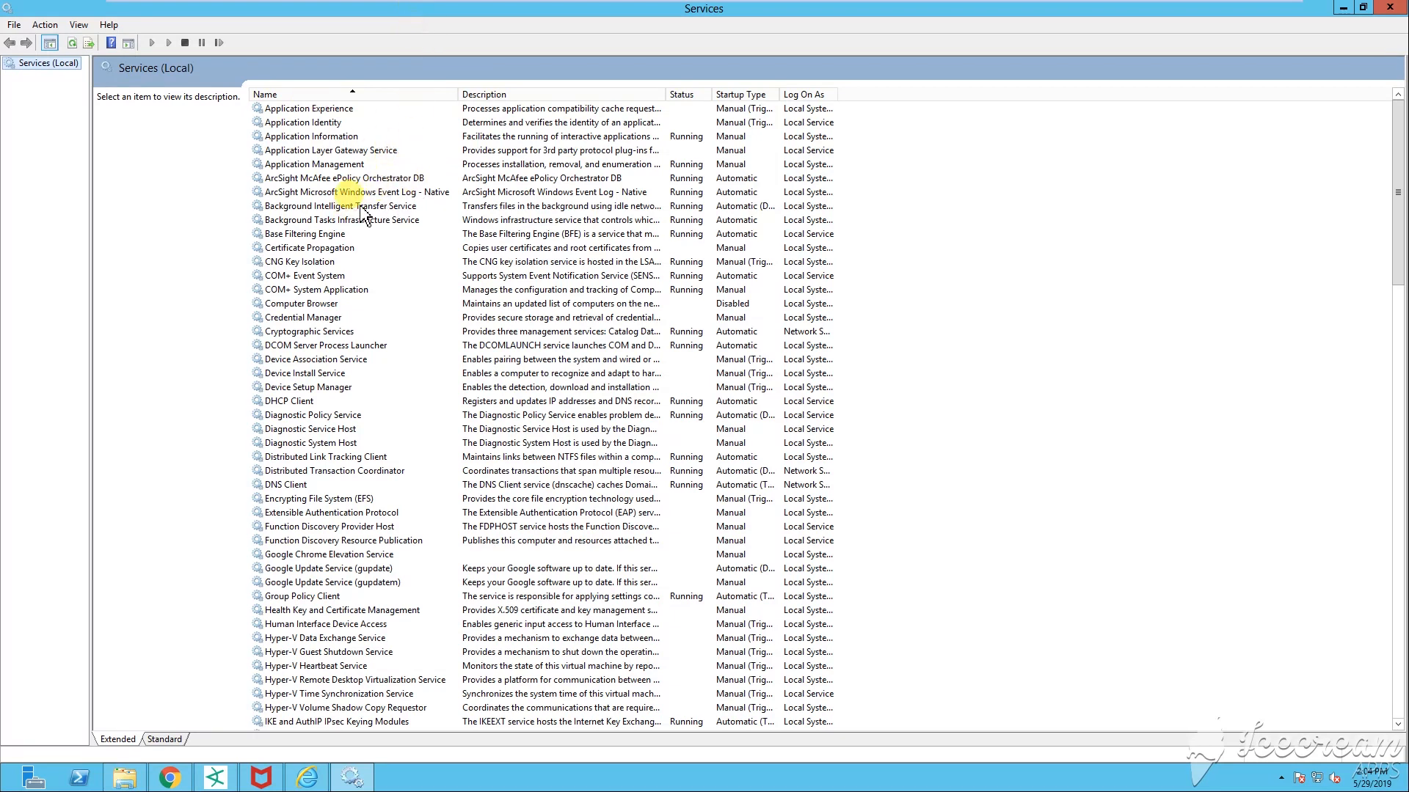
pyautogui.click(352, 178)
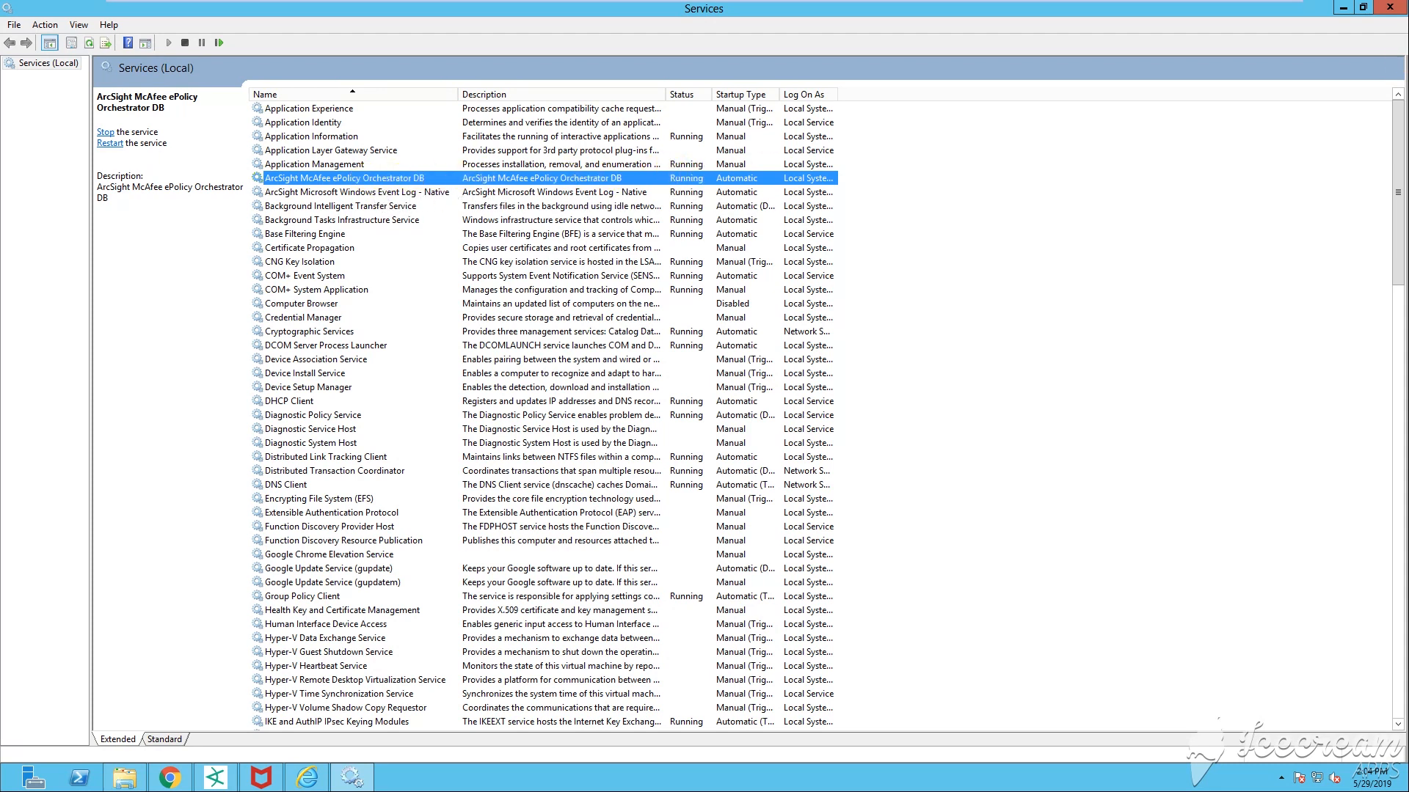
pyautogui.click(1389, 7)
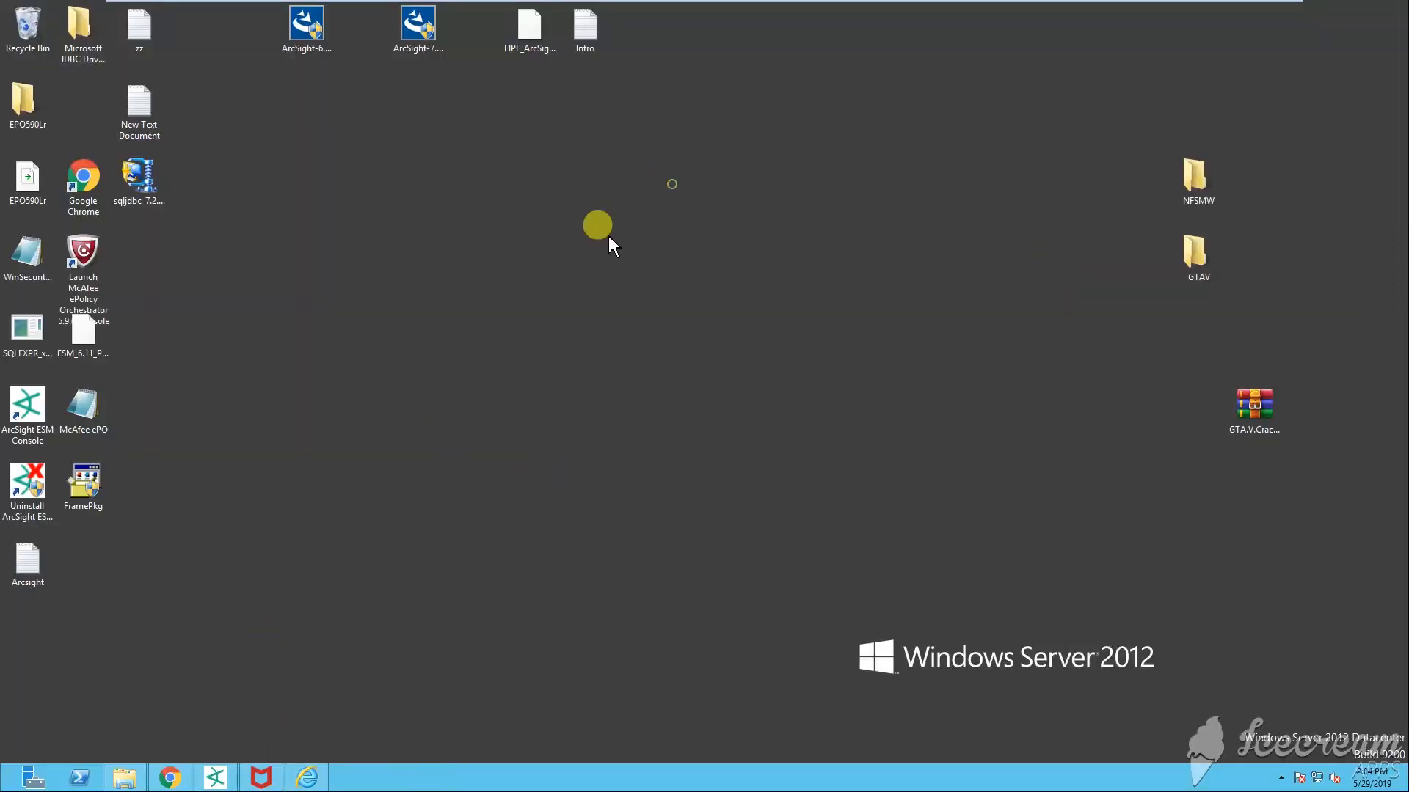
pyautogui.click(215, 778)
pyautogui.click(169, 777)
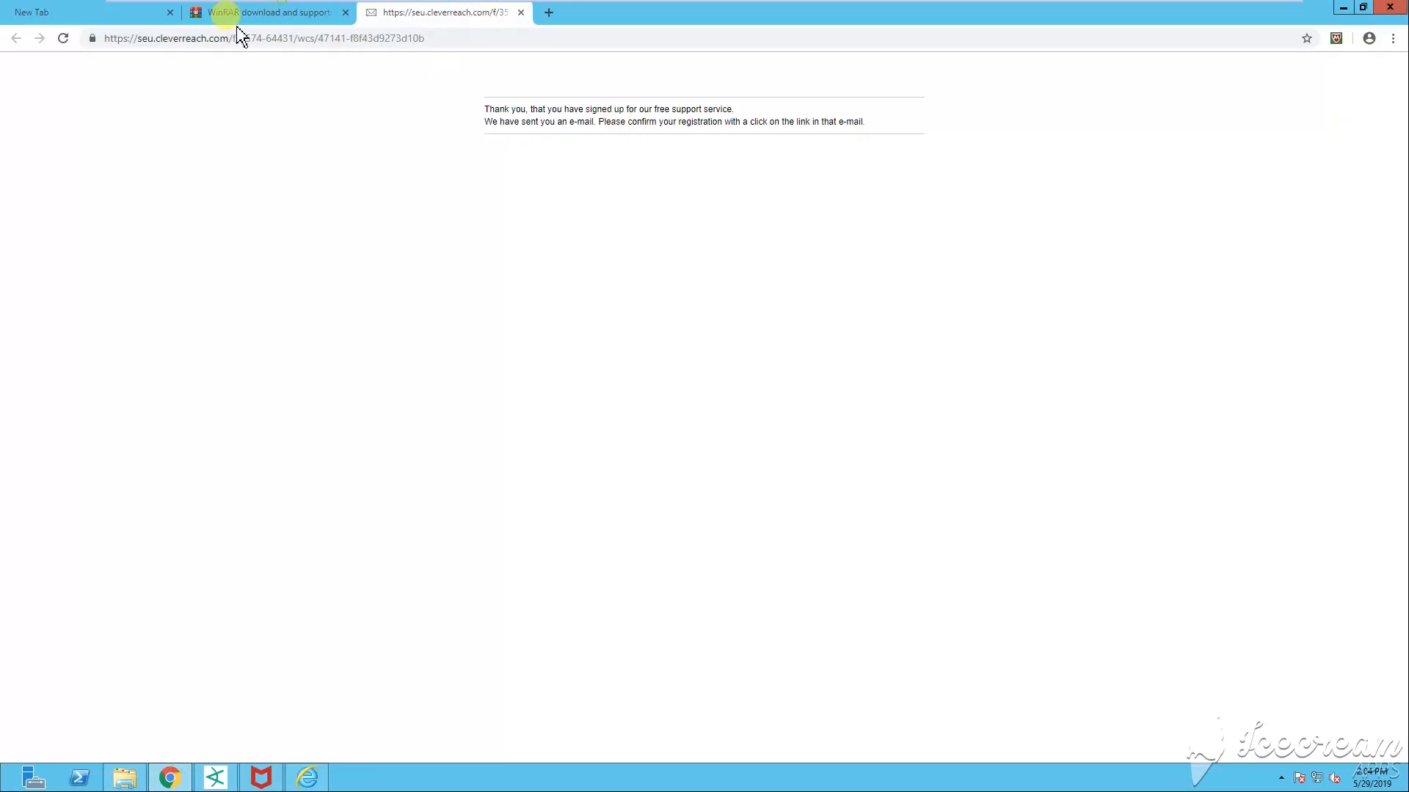
pyautogui.moveTo(141, 8)
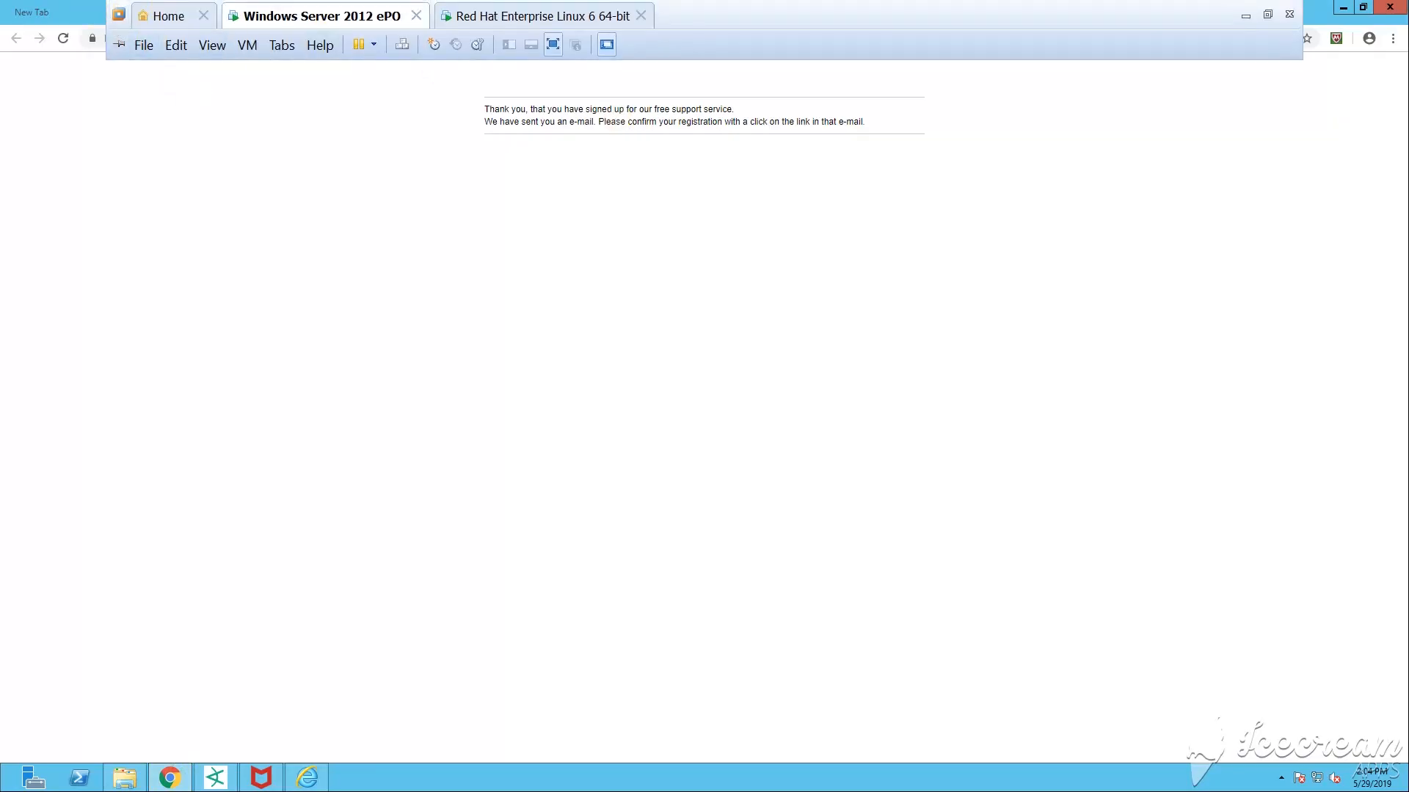
pyautogui.click(59, 20)
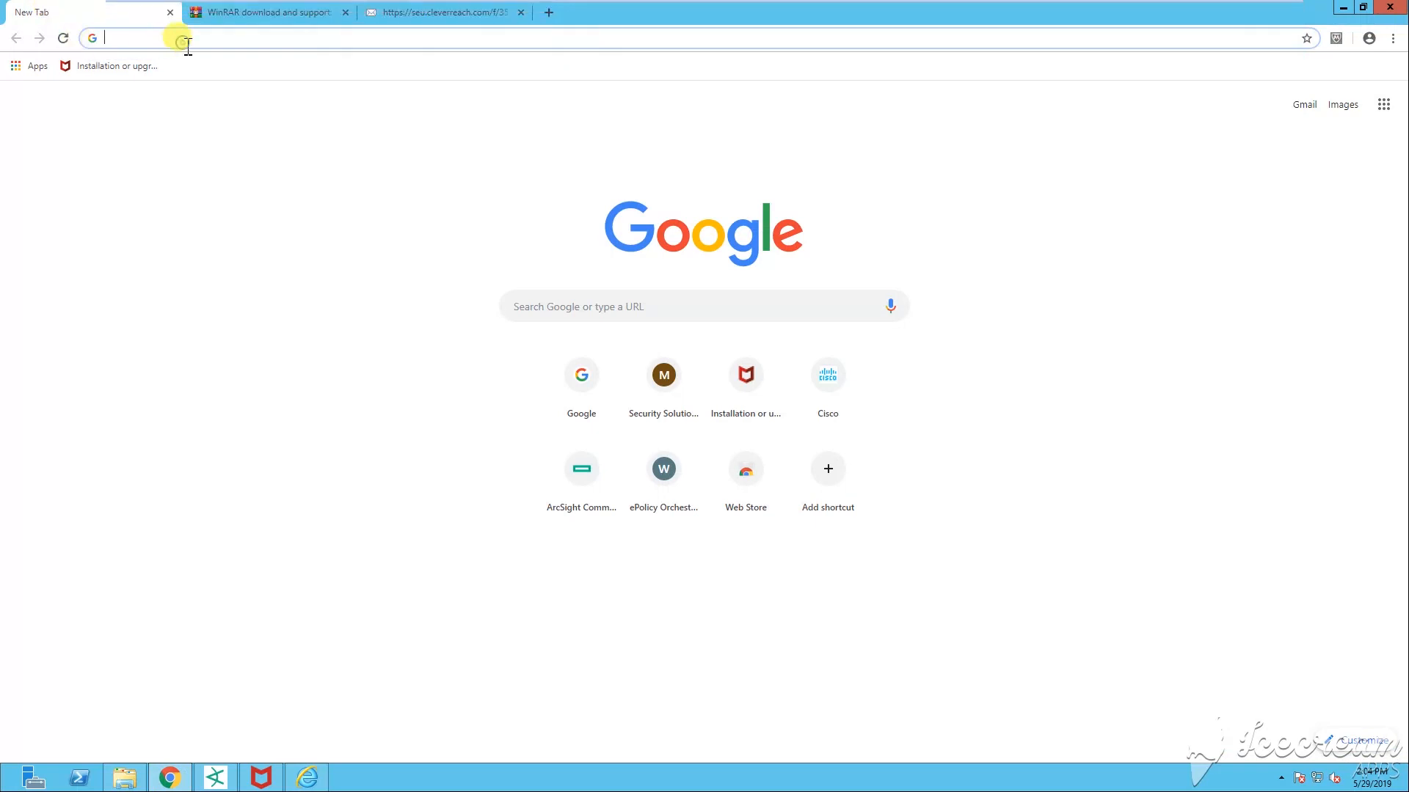
pyautogui.write('eicar')
pyautogui.press('Return')
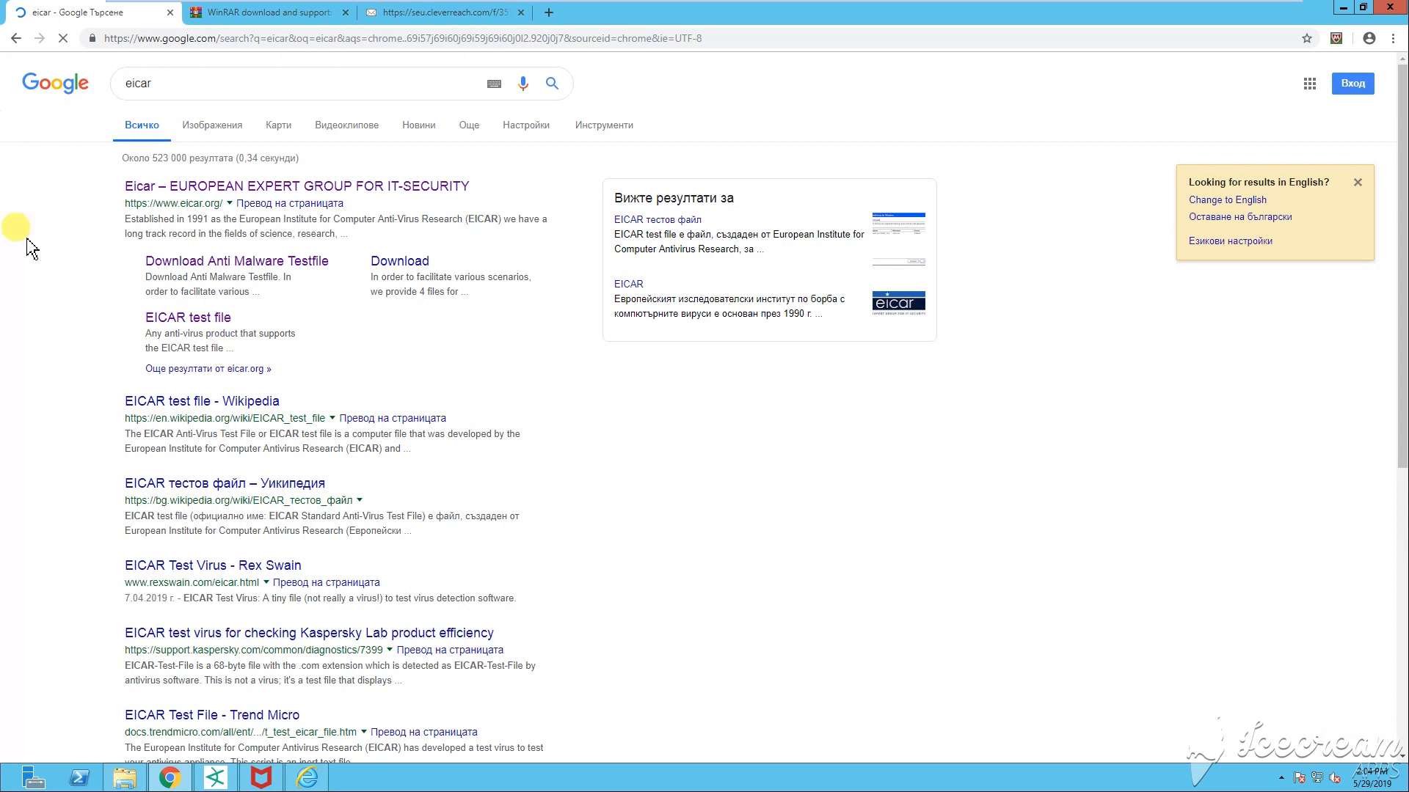
pyautogui.click(151, 187)
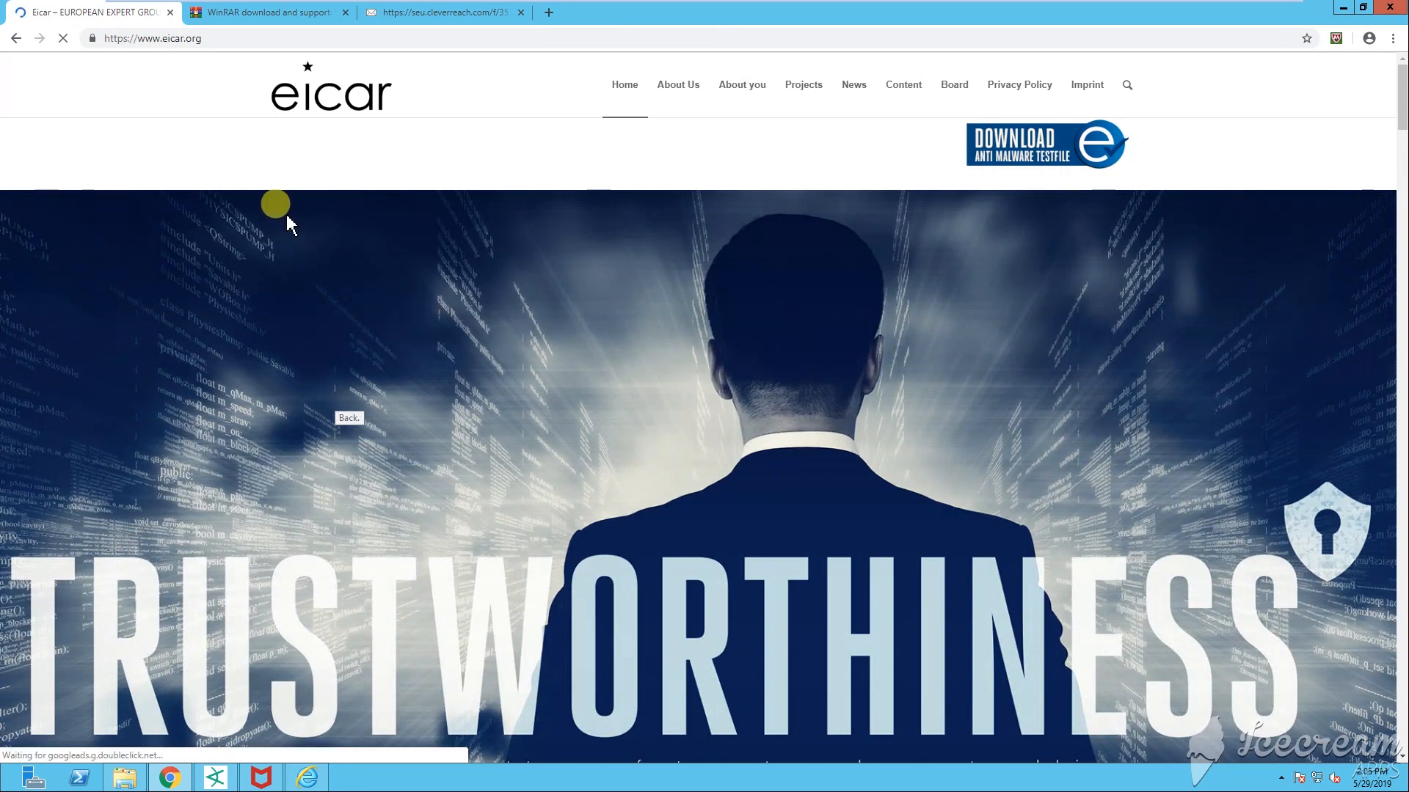
# Step: Go to EICAR's Download Anti Malware Testfile page at eicar.org/?page_id=3950
pyautogui.click(175, 38)
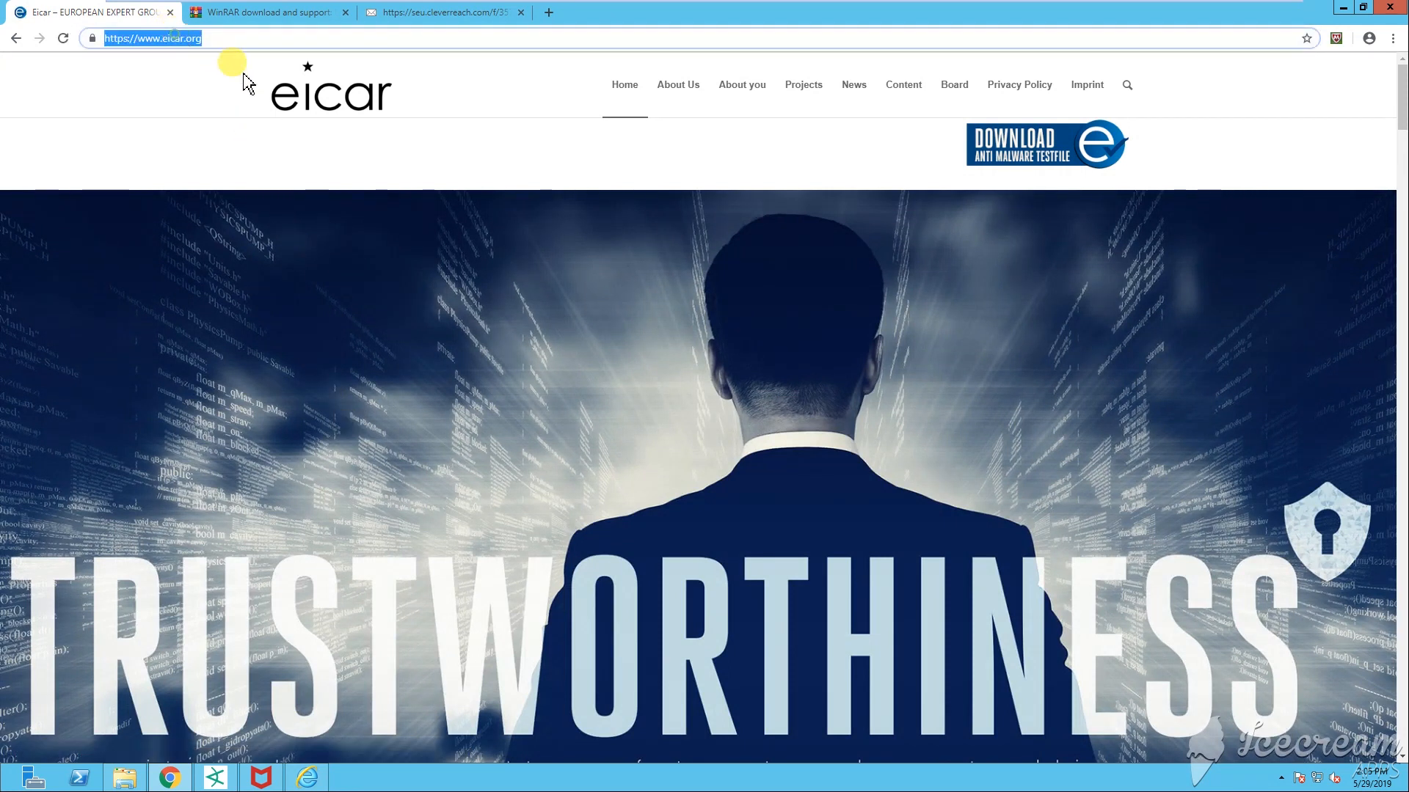
pyautogui.write('eica')
pyautogui.press('Down')
pyautogui.press('Down')
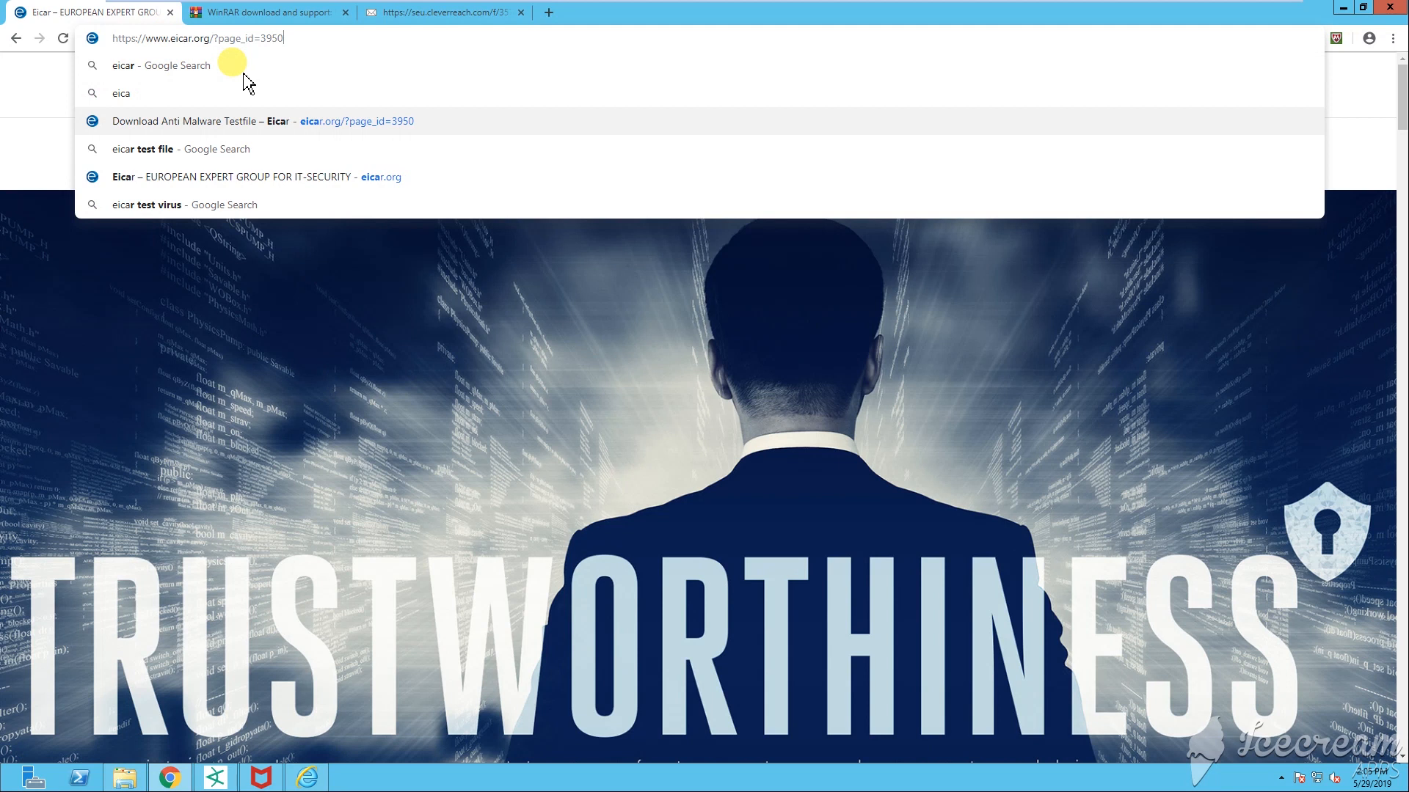
pyautogui.press('Return')
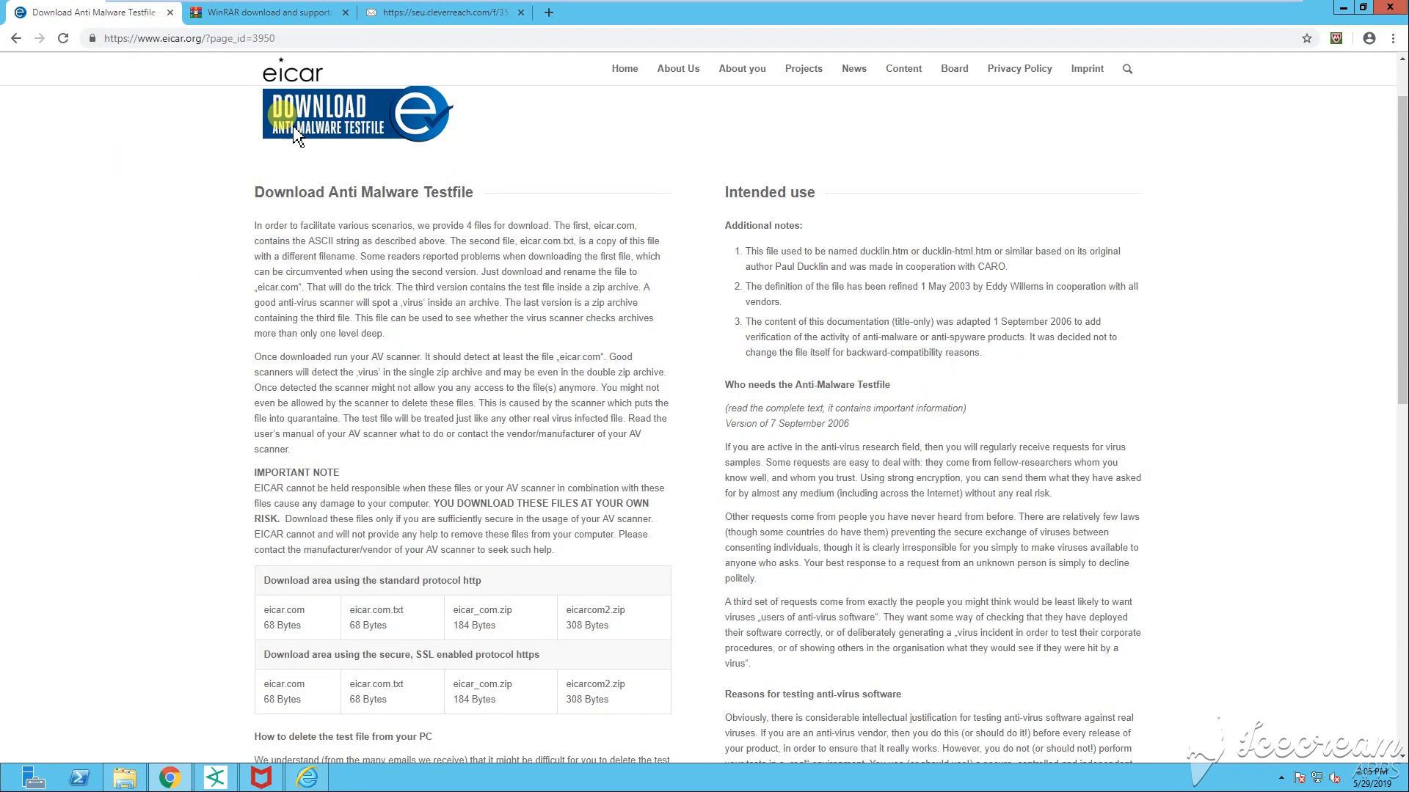
# Step: Download the eicar.com.txt test file from the standard HTTP download area and check the McAfee Endpoint Security alert
pyautogui.scroll(-3, 374, 261)
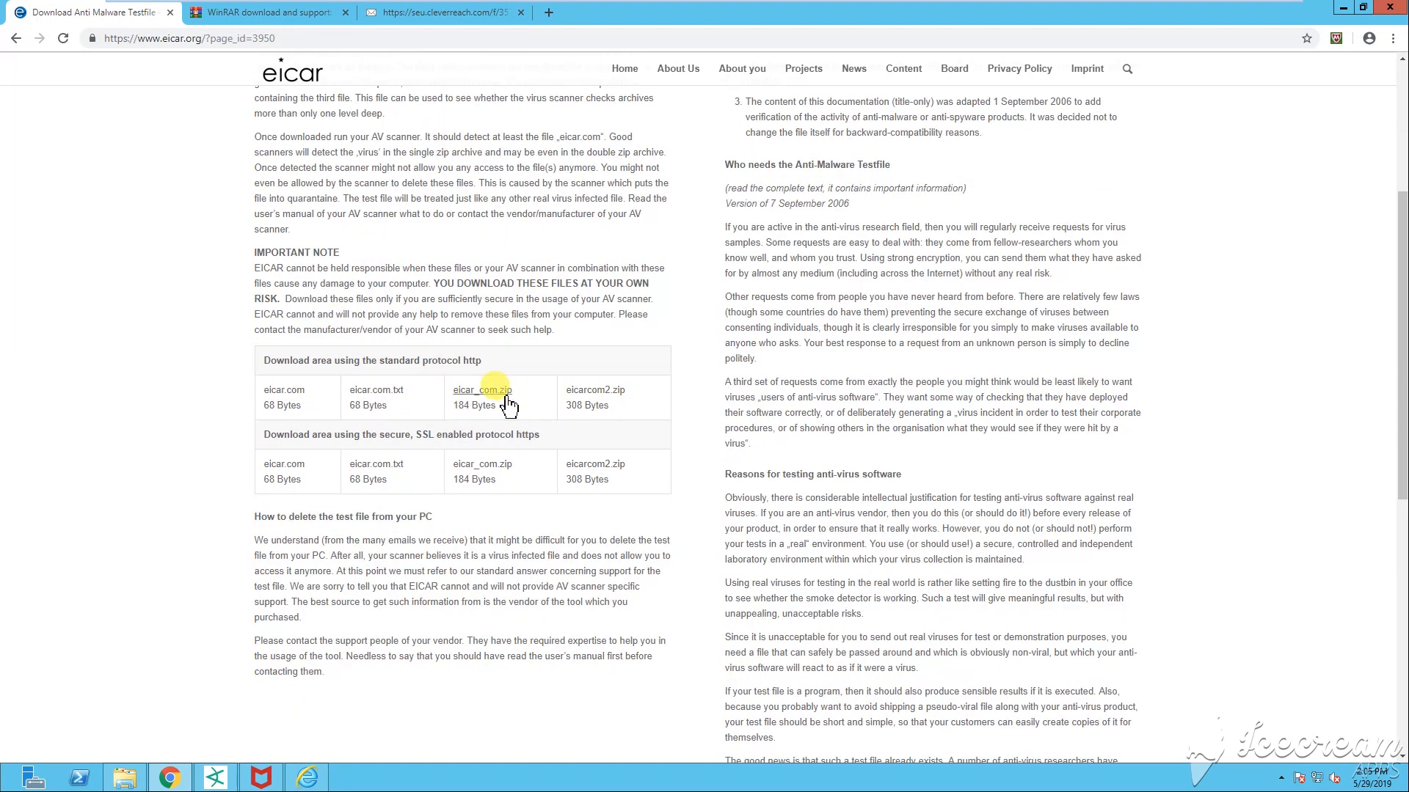
pyautogui.click(369, 409)
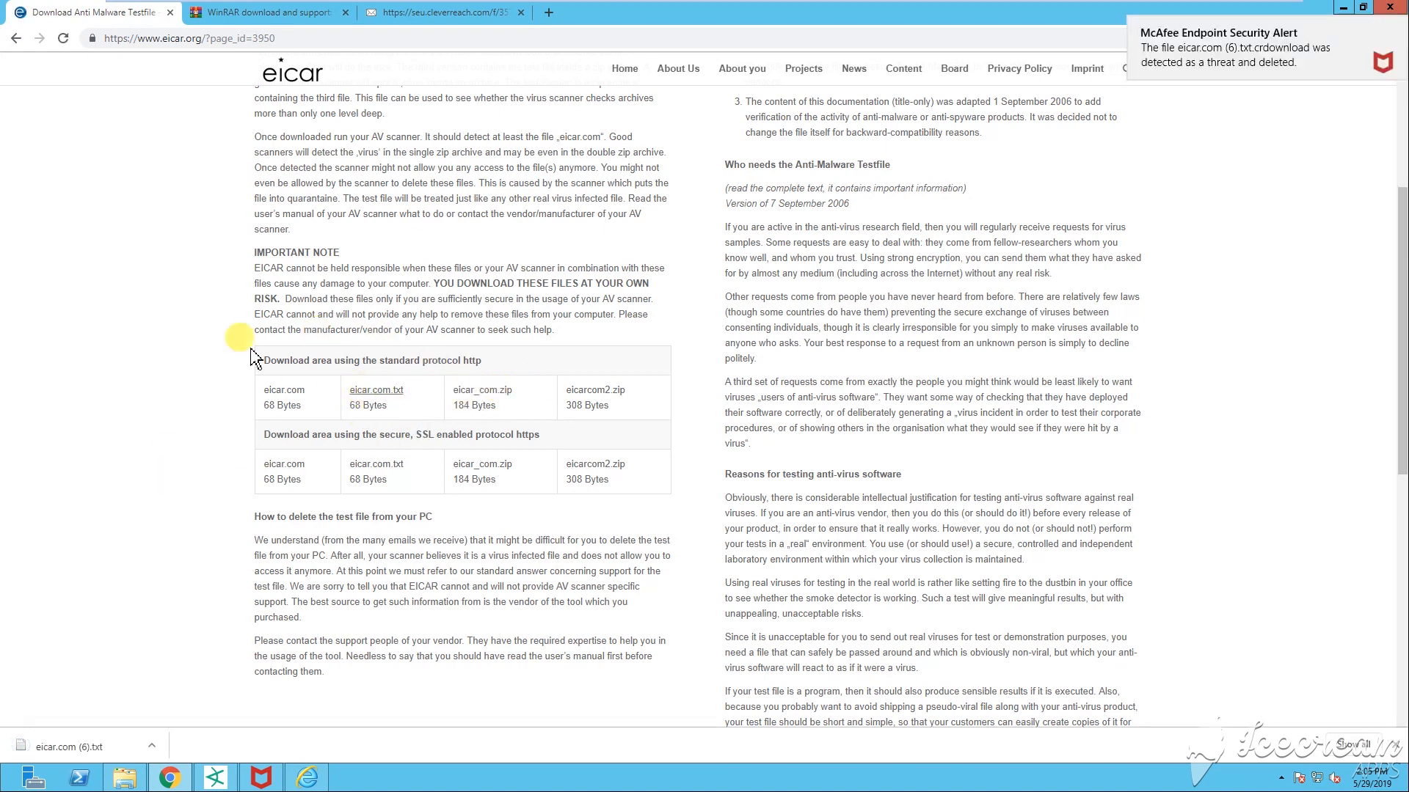
pyautogui.moveTo(1242, 52)
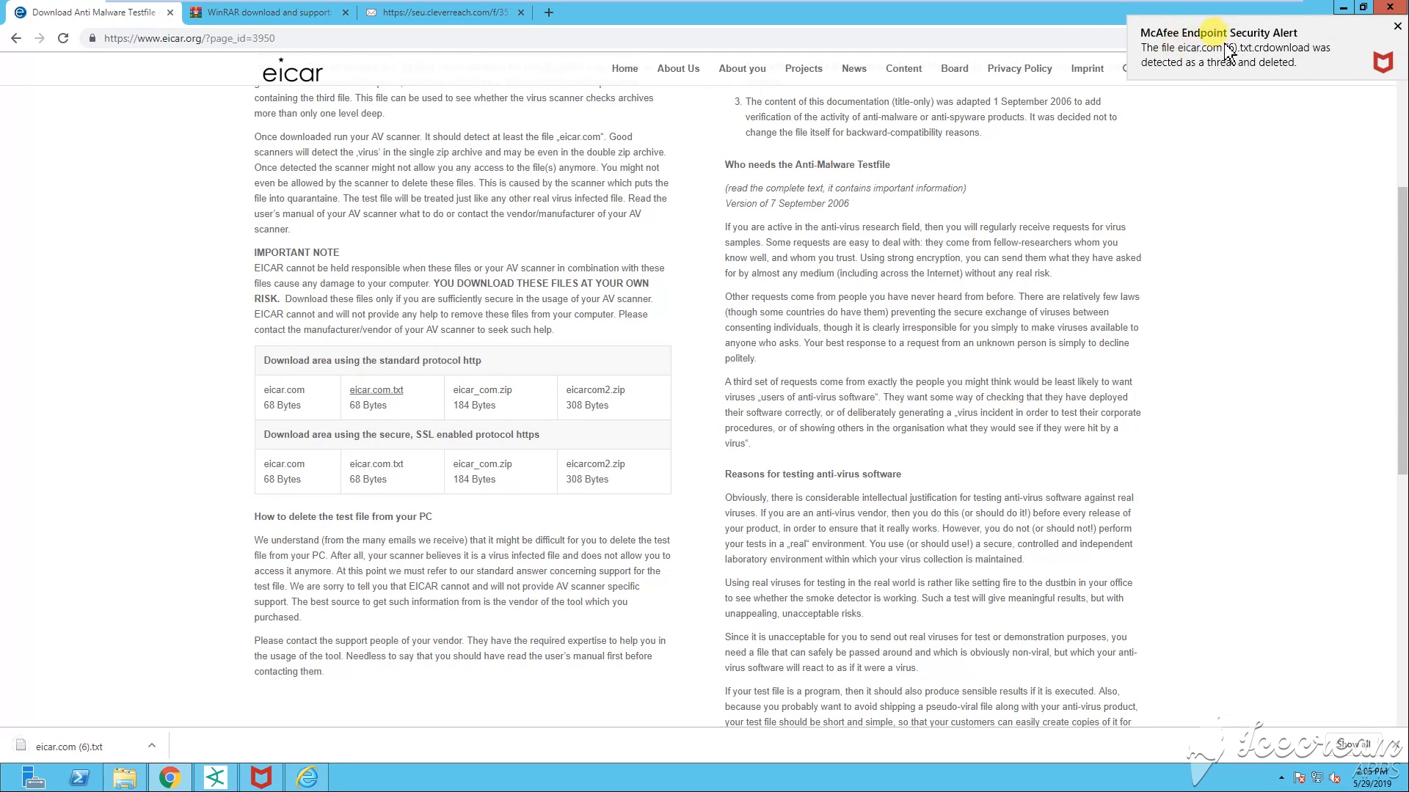
# Step: Open the On-Access Scan details from the McAfee alert, inspect the latest EICAR test file detection, and minimize the window
pyautogui.click(1170, 46)
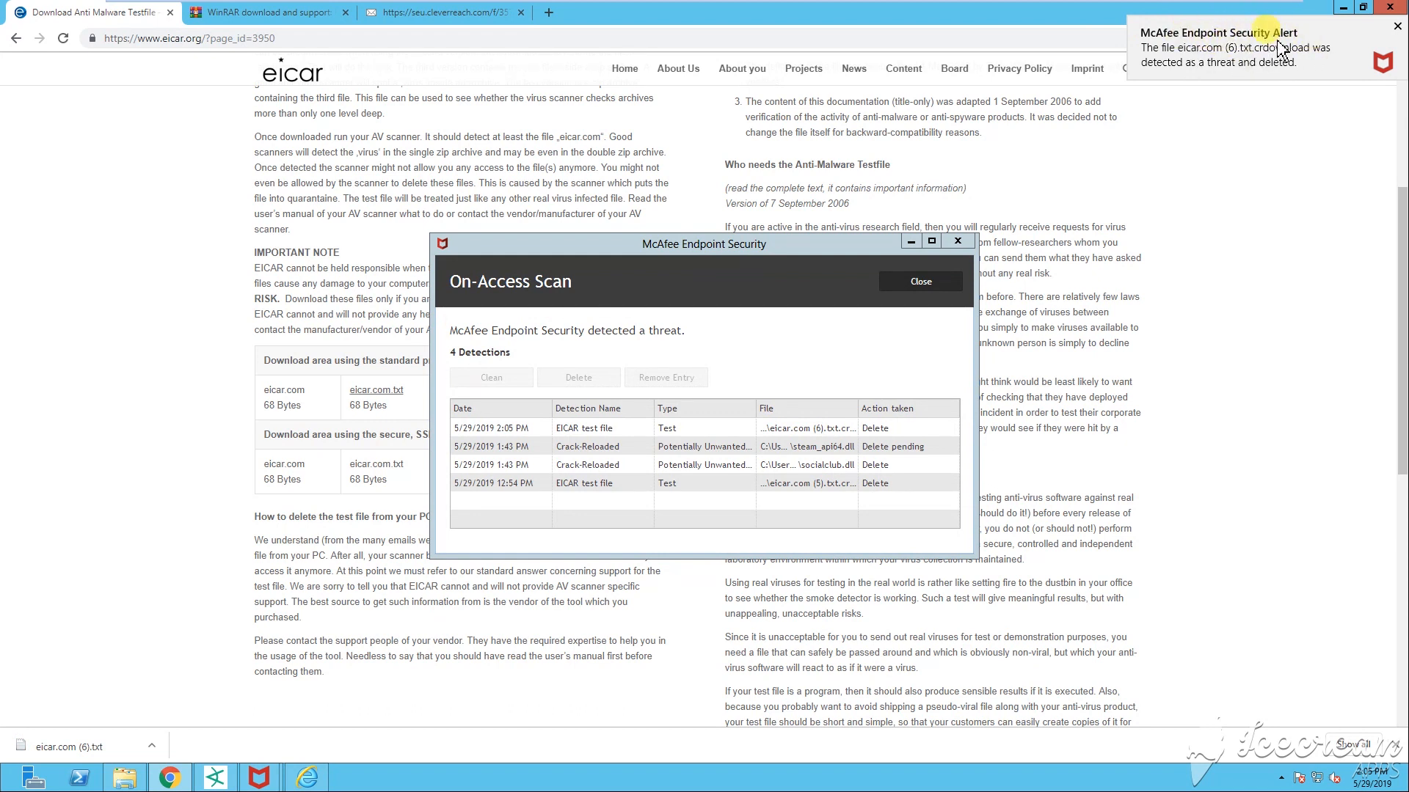
pyautogui.moveTo(573, 245); pyautogui.dragTo(462, 174)
pyautogui.click(483, 359)
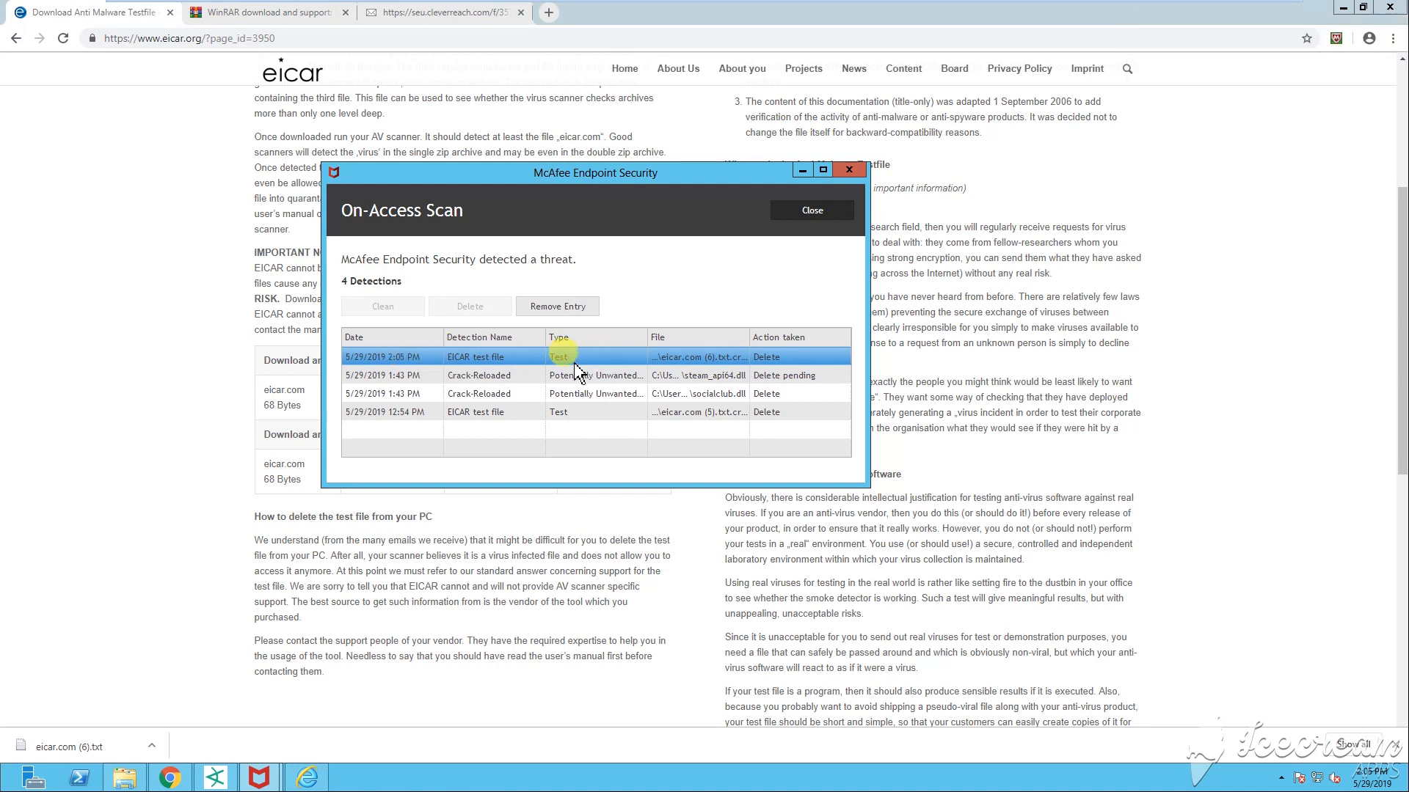
pyautogui.moveTo(870, 356); pyautogui.dragTo(1222, 357)
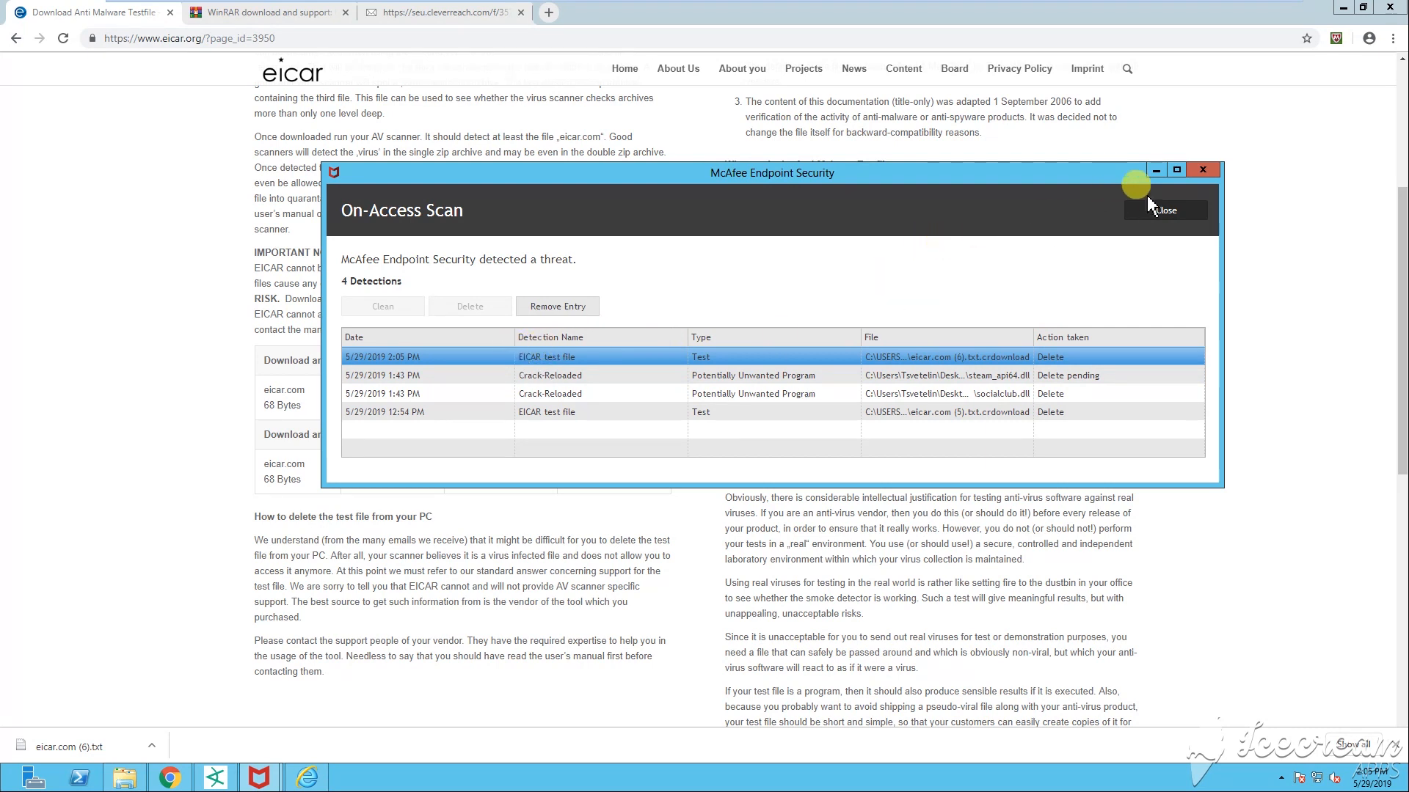
pyautogui.click(1156, 171)
# Step: Switch to the ArcSight Console and close the Active List Tracking events view, keeping the Dynamic Live Events channel open
pyautogui.click(215, 777)
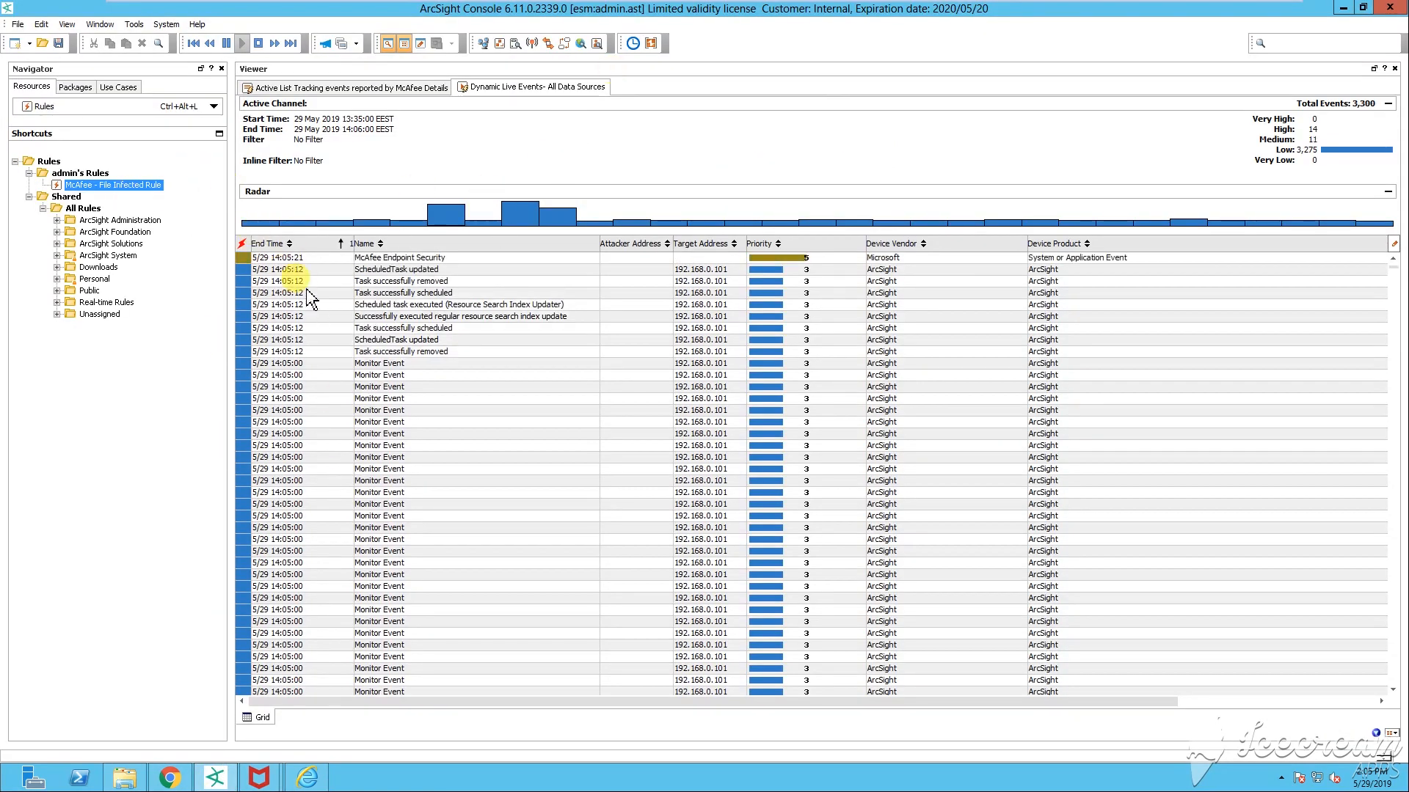
pyautogui.moveTo(232, 233); pyautogui.dragTo(202, 233)
pyautogui.click(387, 92)
pyautogui.rightClick(387, 99)
pyautogui.click(411, 107)
# Step: Examine the McAfee Endpoint Security, File infected and Possible PUP Adware Infected File Spyware events in the live channel
pyautogui.click(412, 259)
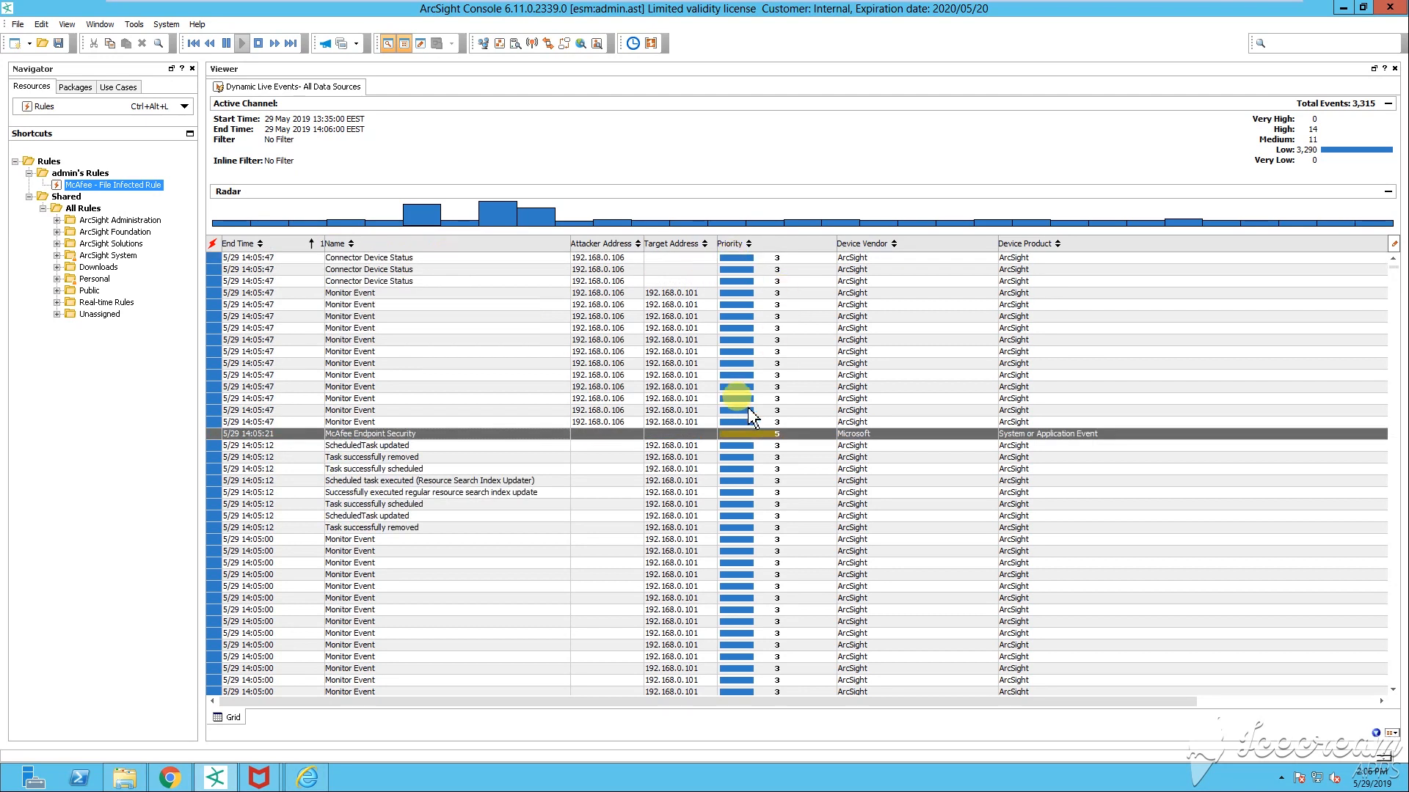
pyautogui.click(872, 434)
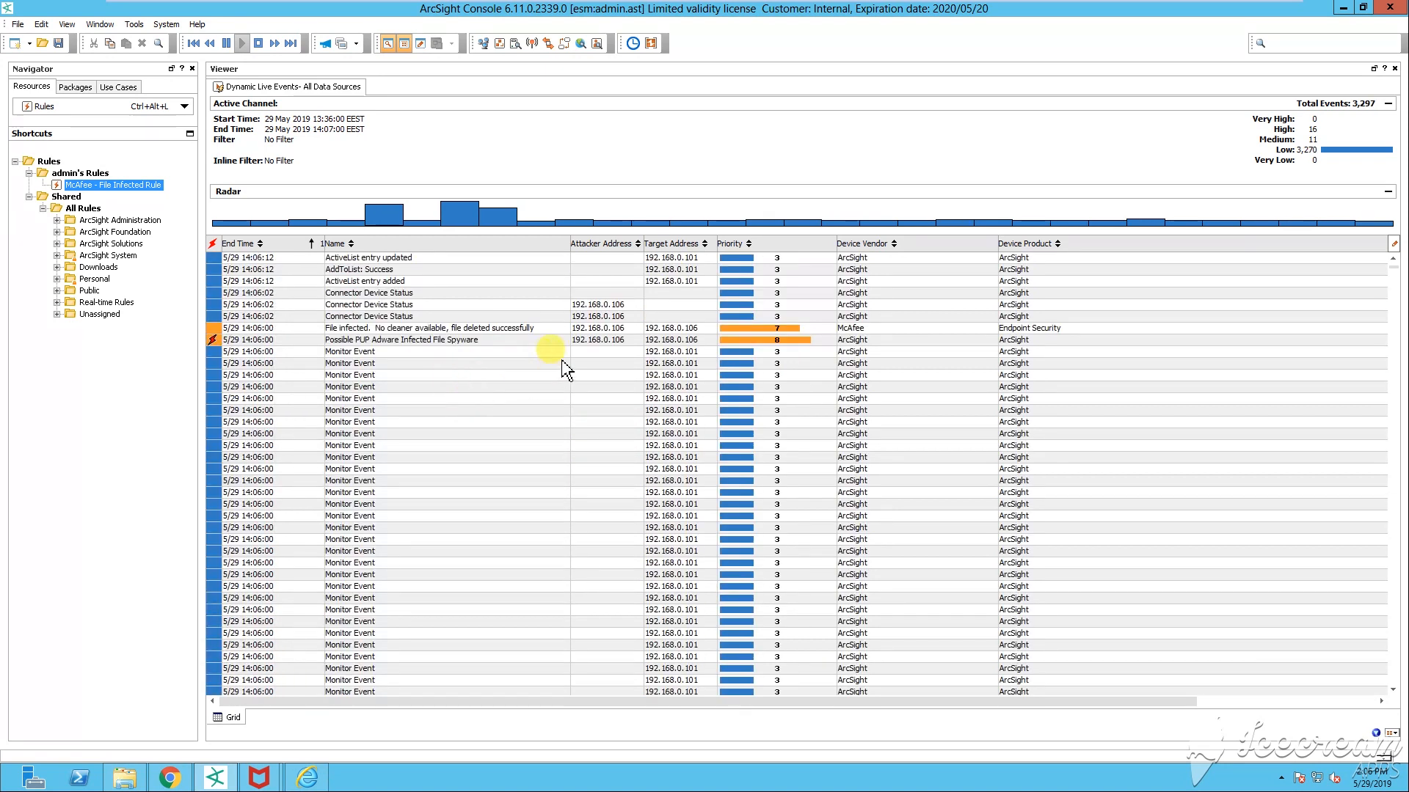
pyautogui.click(360, 328)
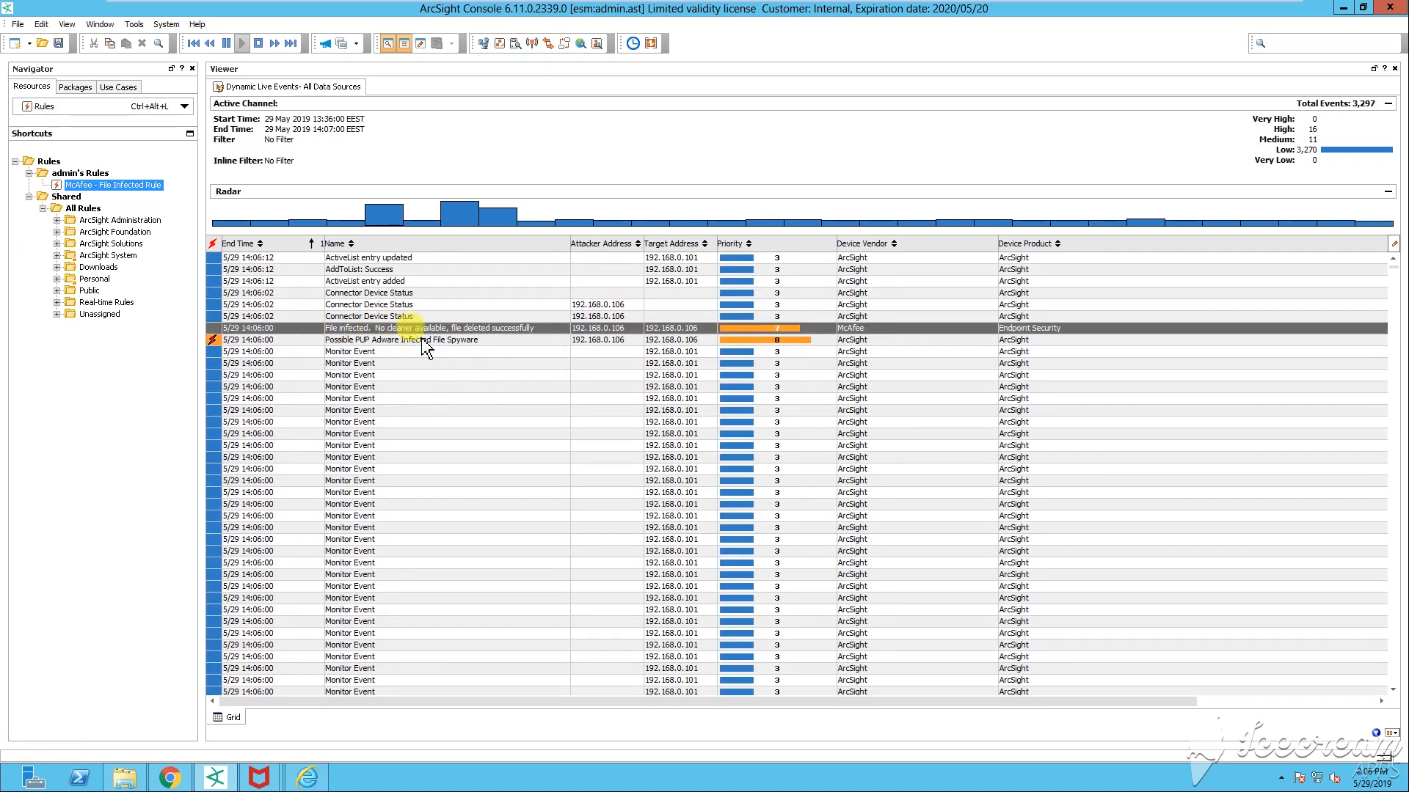
pyautogui.click(369, 341)
pyautogui.click(363, 329)
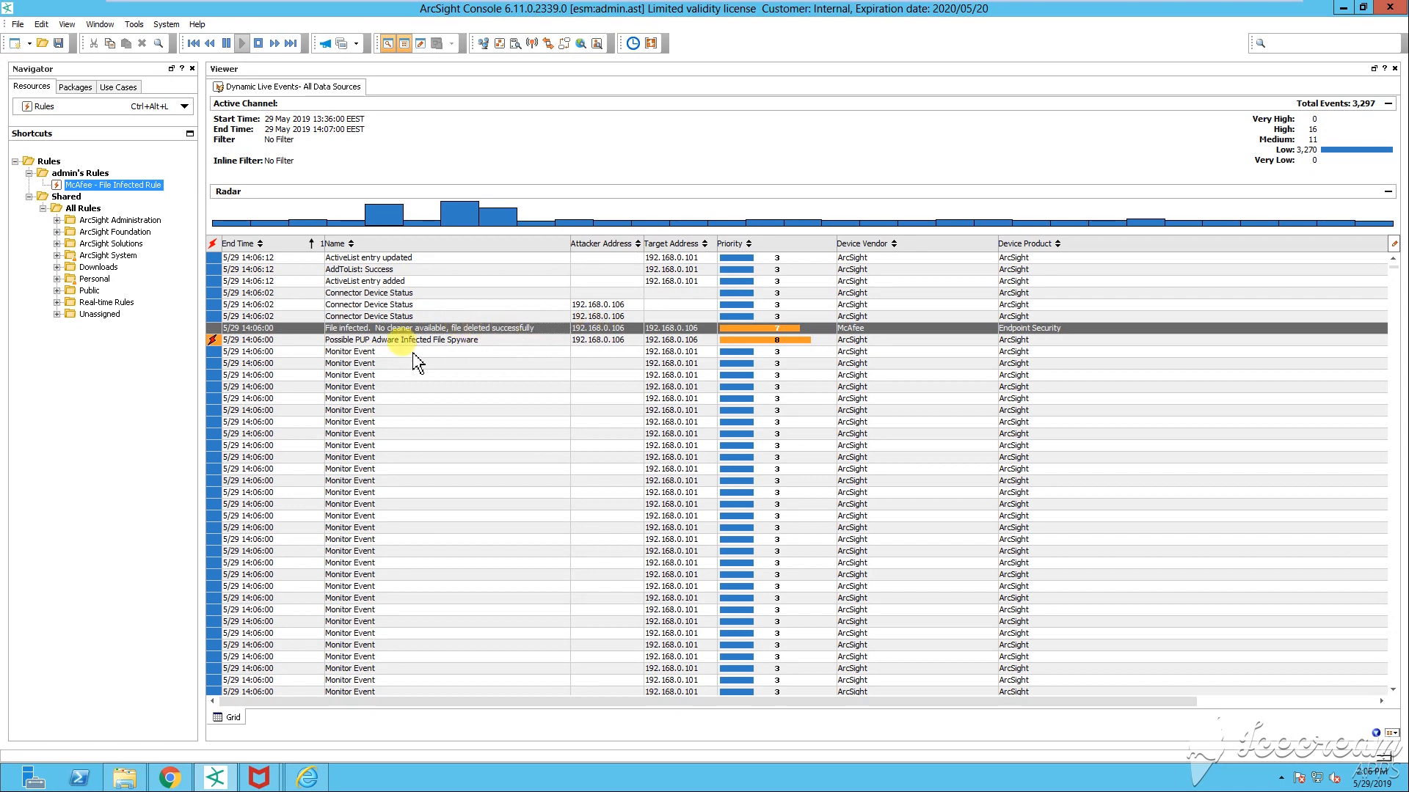
pyautogui.click(316, 339)
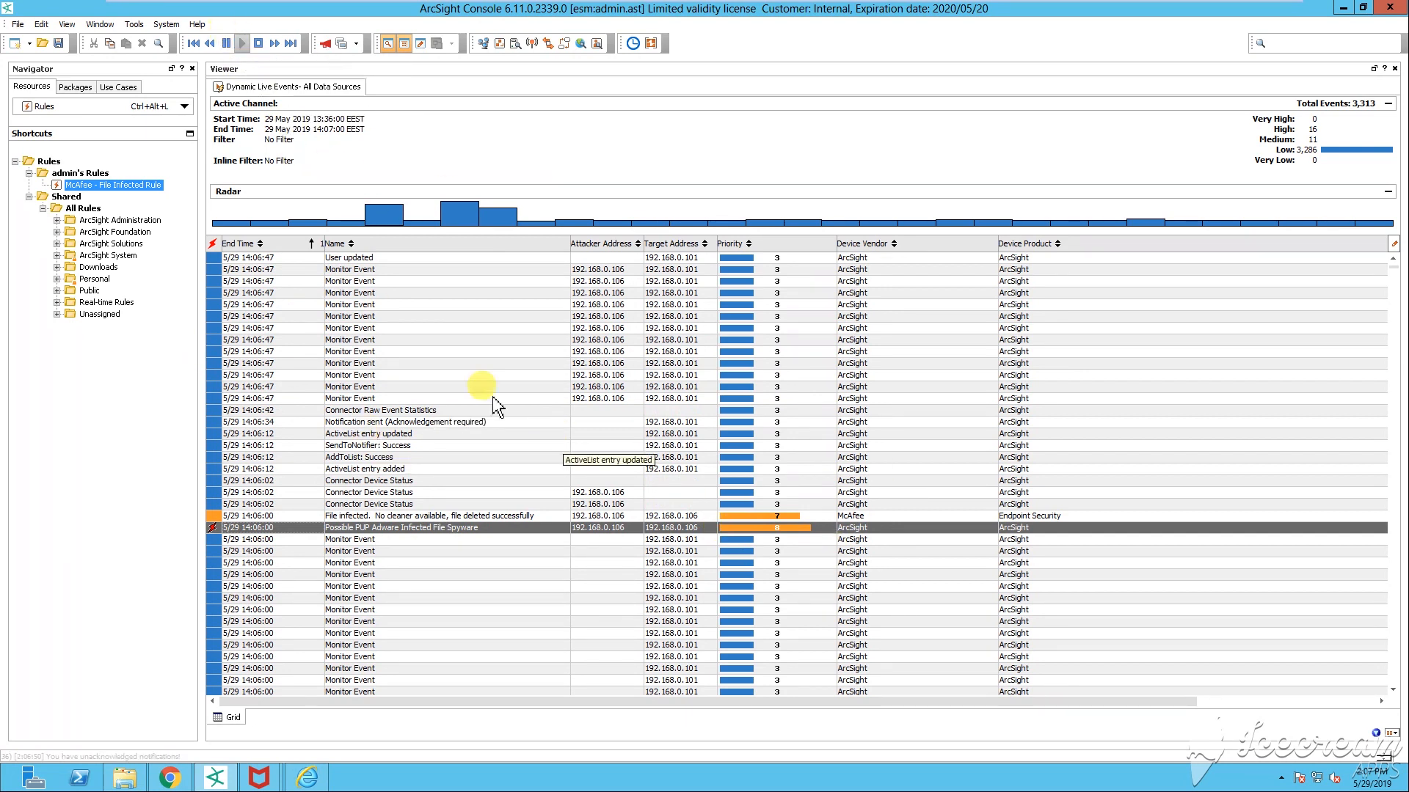
# Step: Pause the live event channel and open the McAfee - File Infected Rule for editing
pyautogui.click(228, 45)
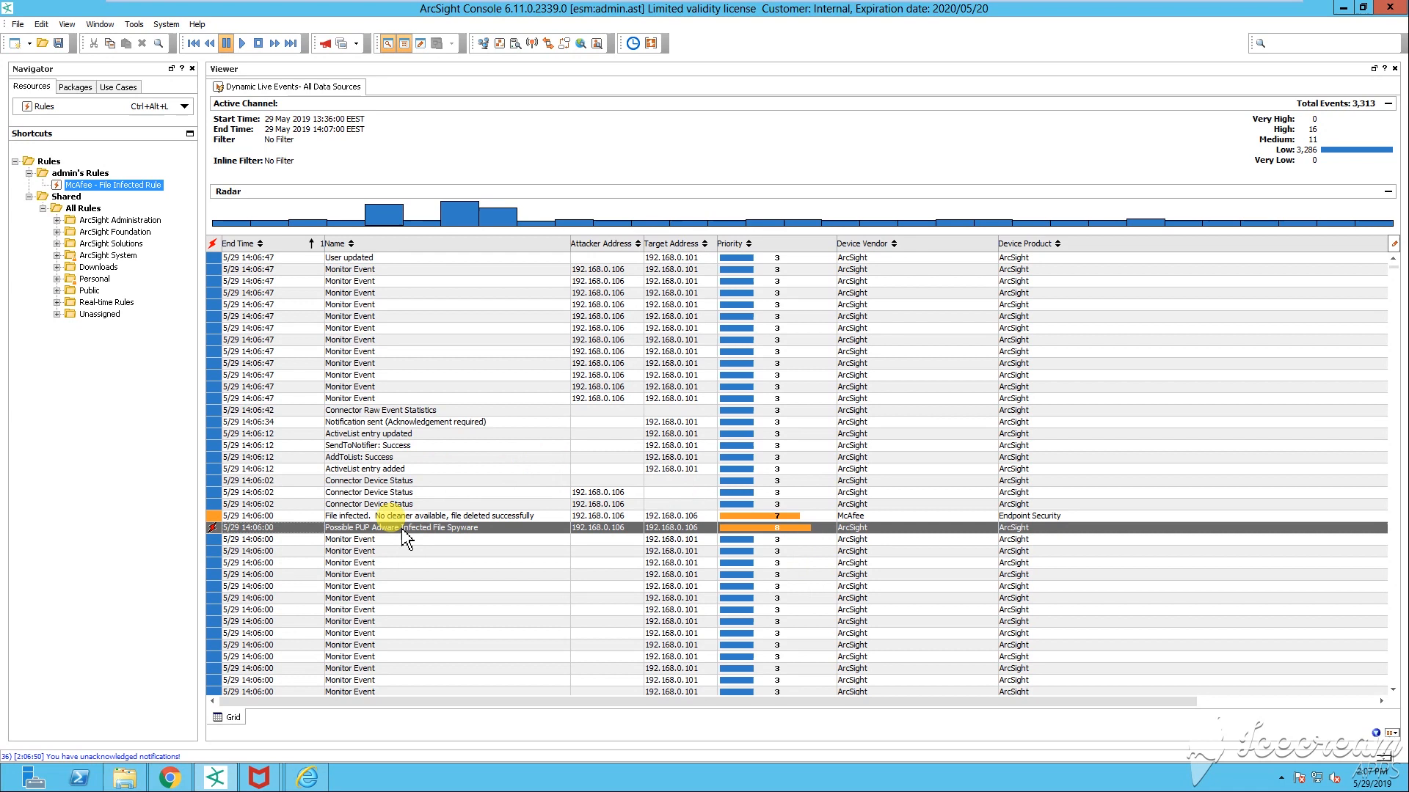
pyautogui.rightClick(145, 194)
pyautogui.click(143, 213)
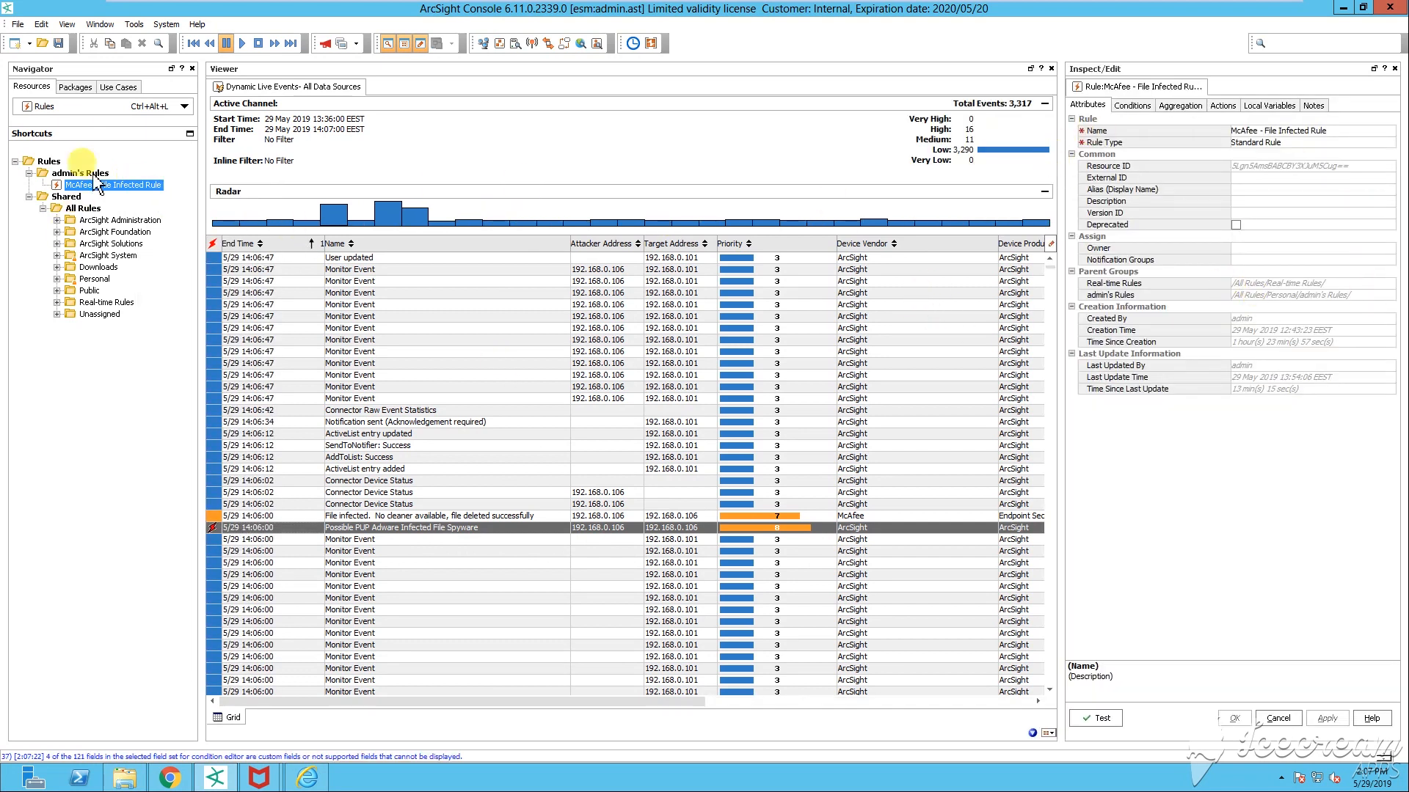
# Step: Look through the available resource types and return to the Rules resources
pyautogui.click(73, 109)
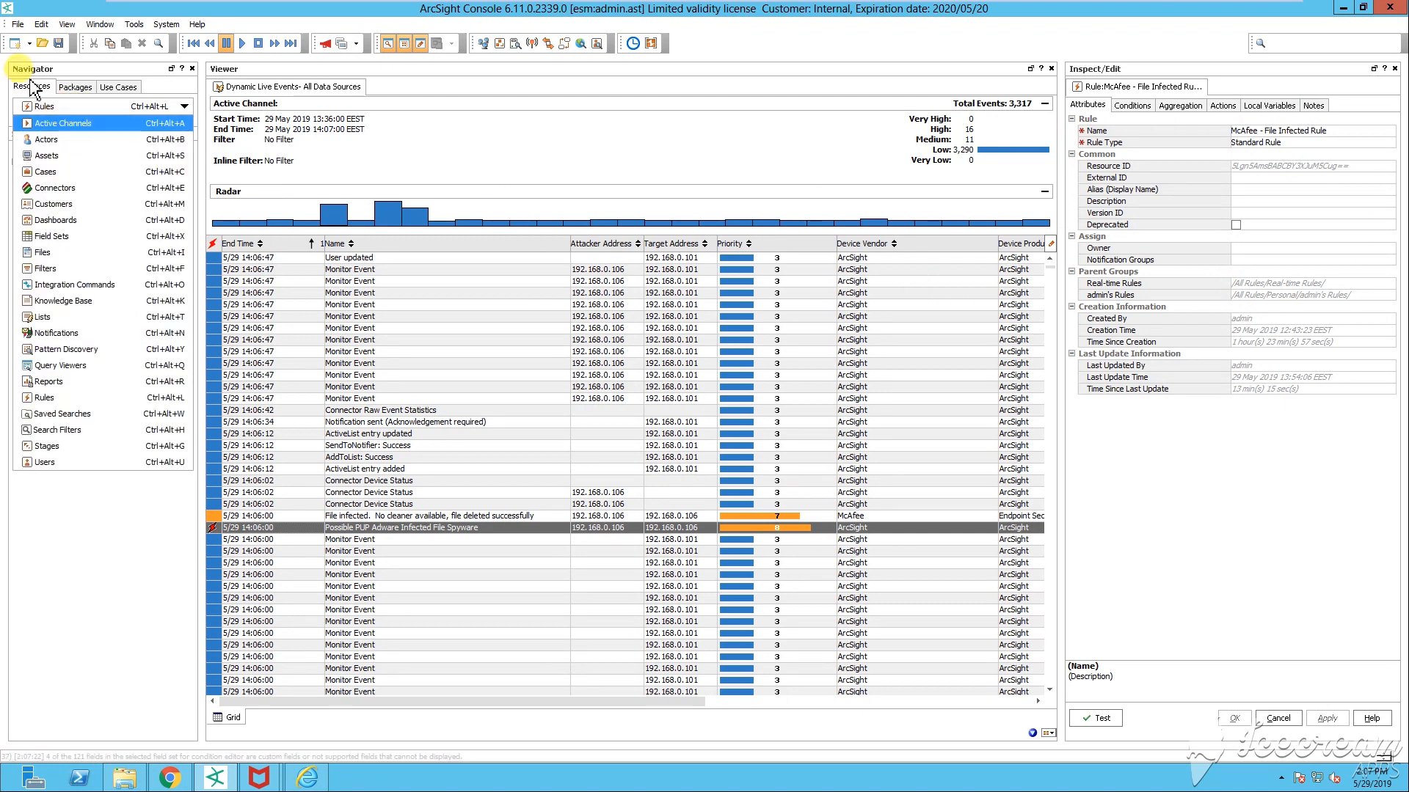
pyautogui.click(86, 92)
pyautogui.click(46, 109)
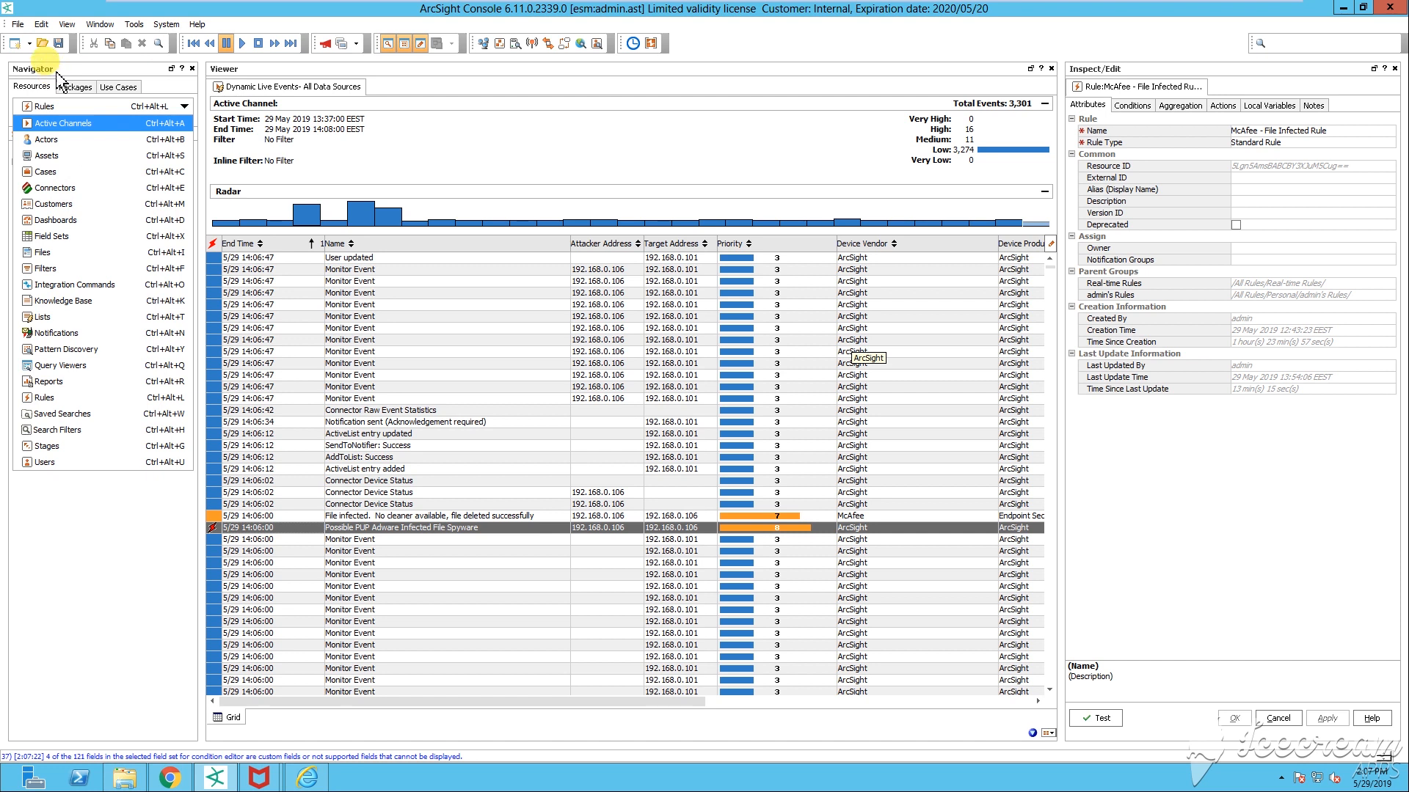
pyautogui.click(63, 397)
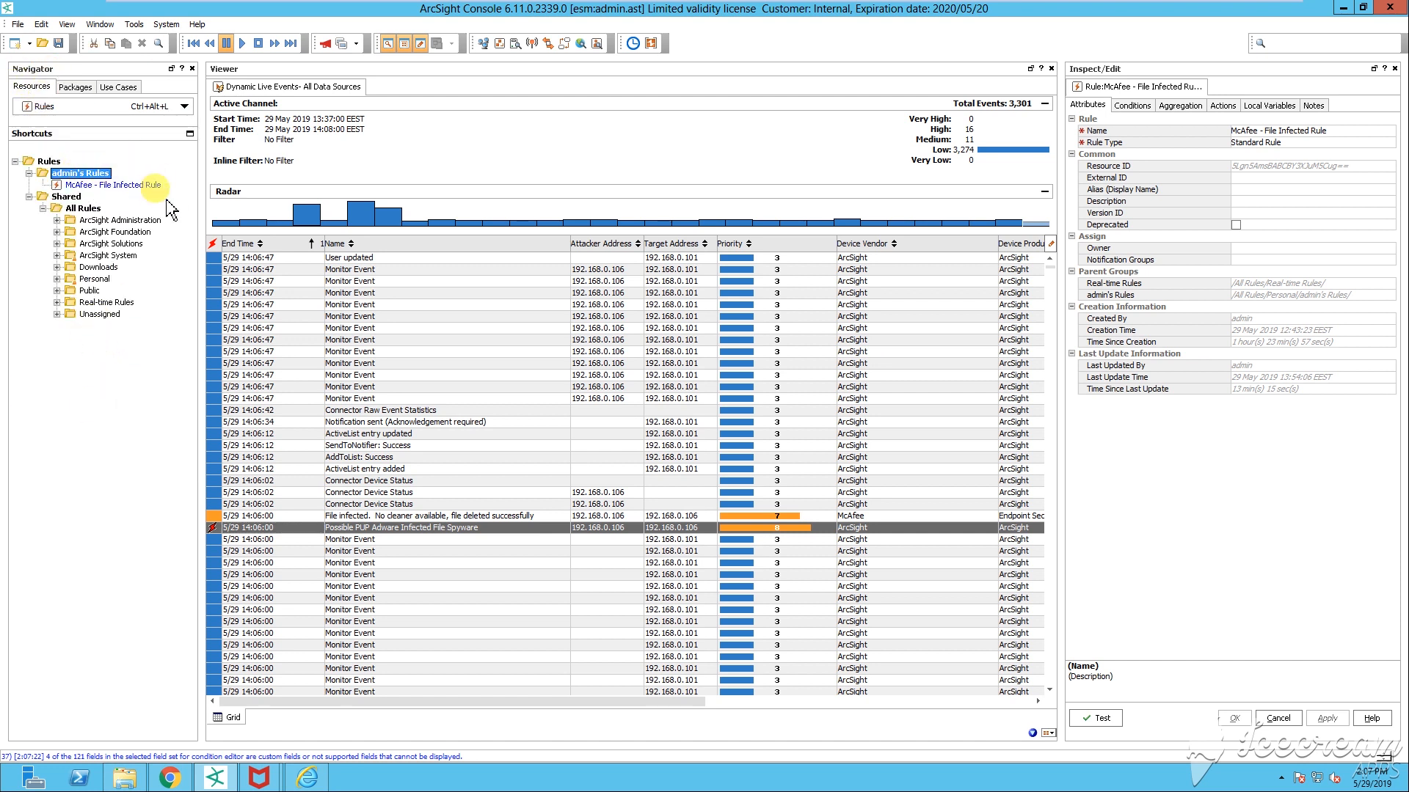
# Step: Widen the rule tree and start a new Standard Rule in the admin's Rules group
pyautogui.moveTo(204, 212); pyautogui.dragTo(335, 216)
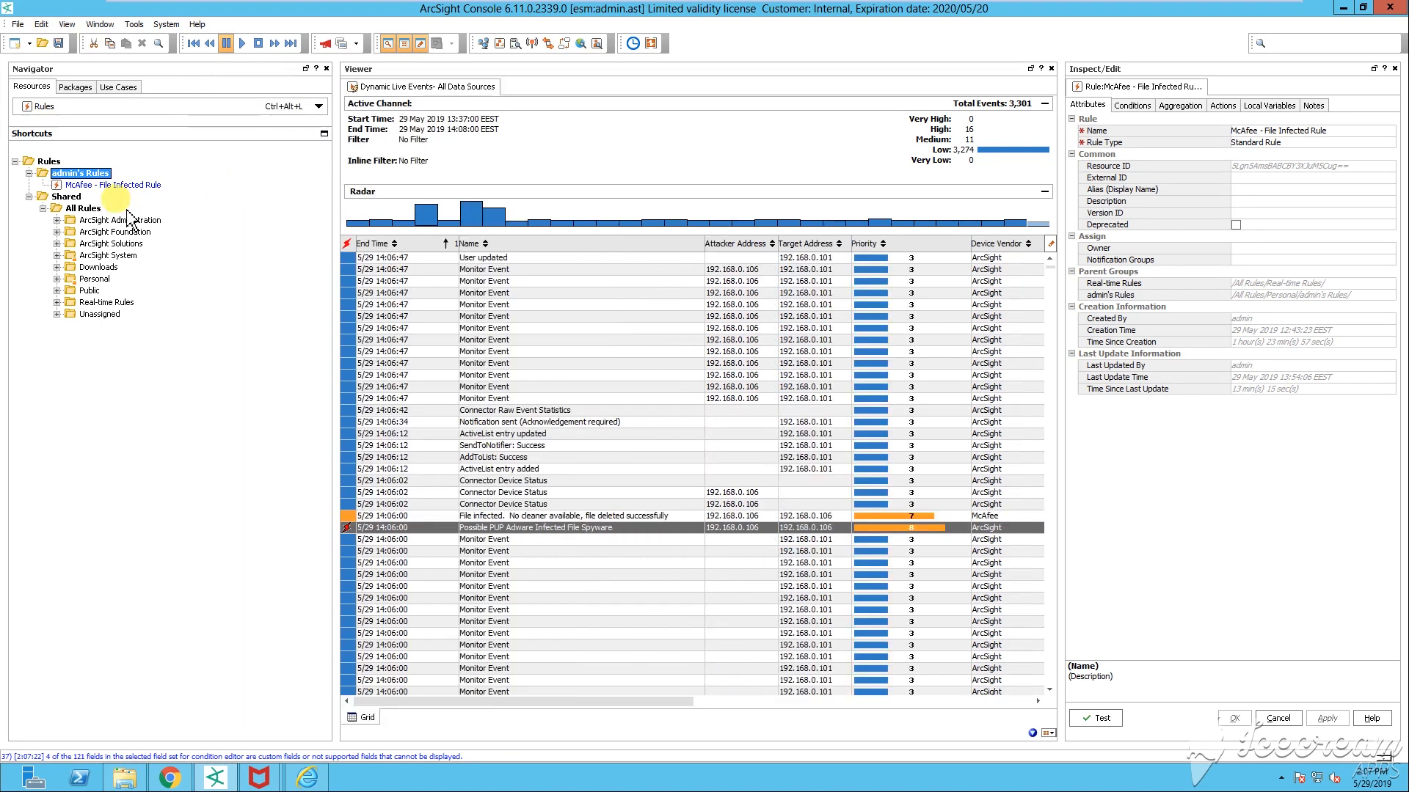
pyautogui.rightClick(101, 187)
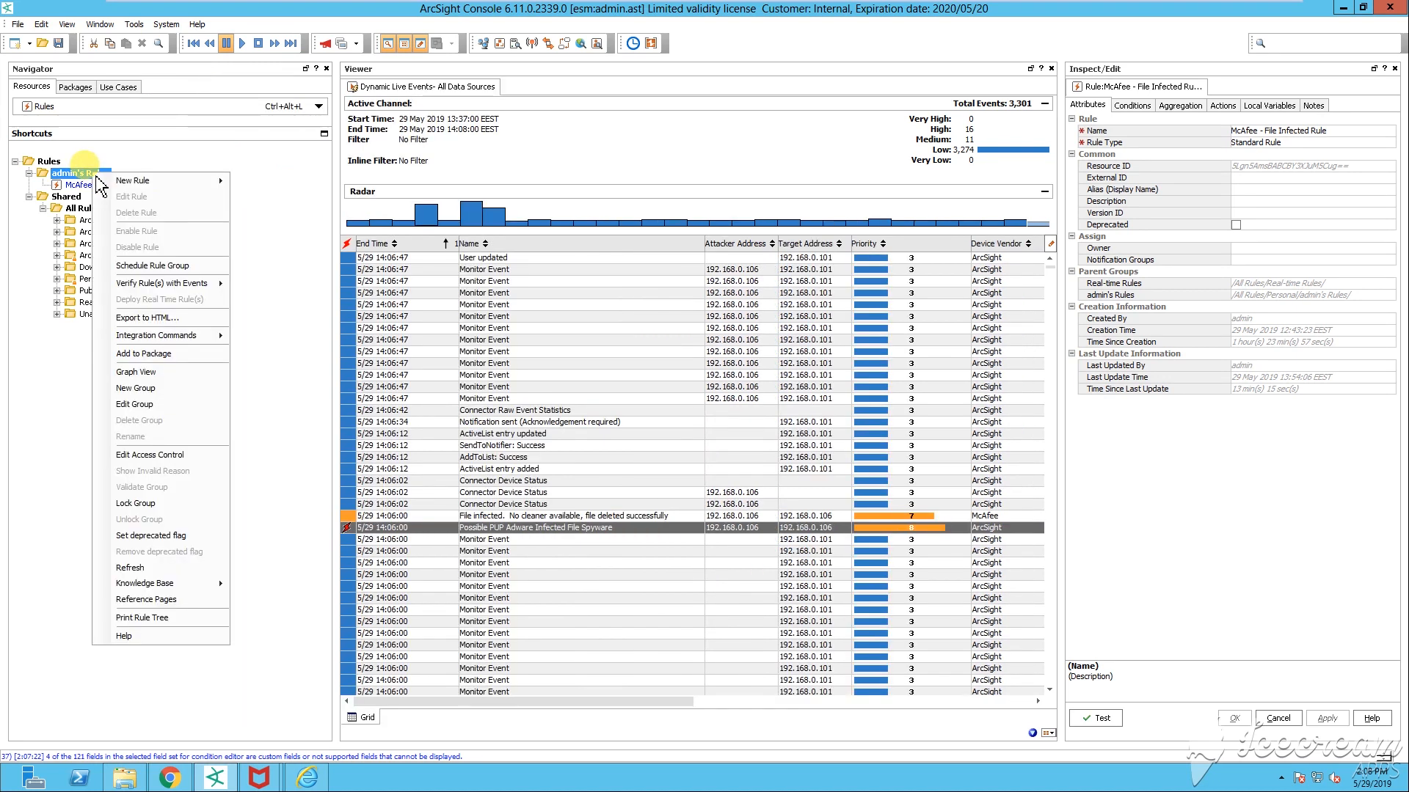
pyautogui.press('Escape')
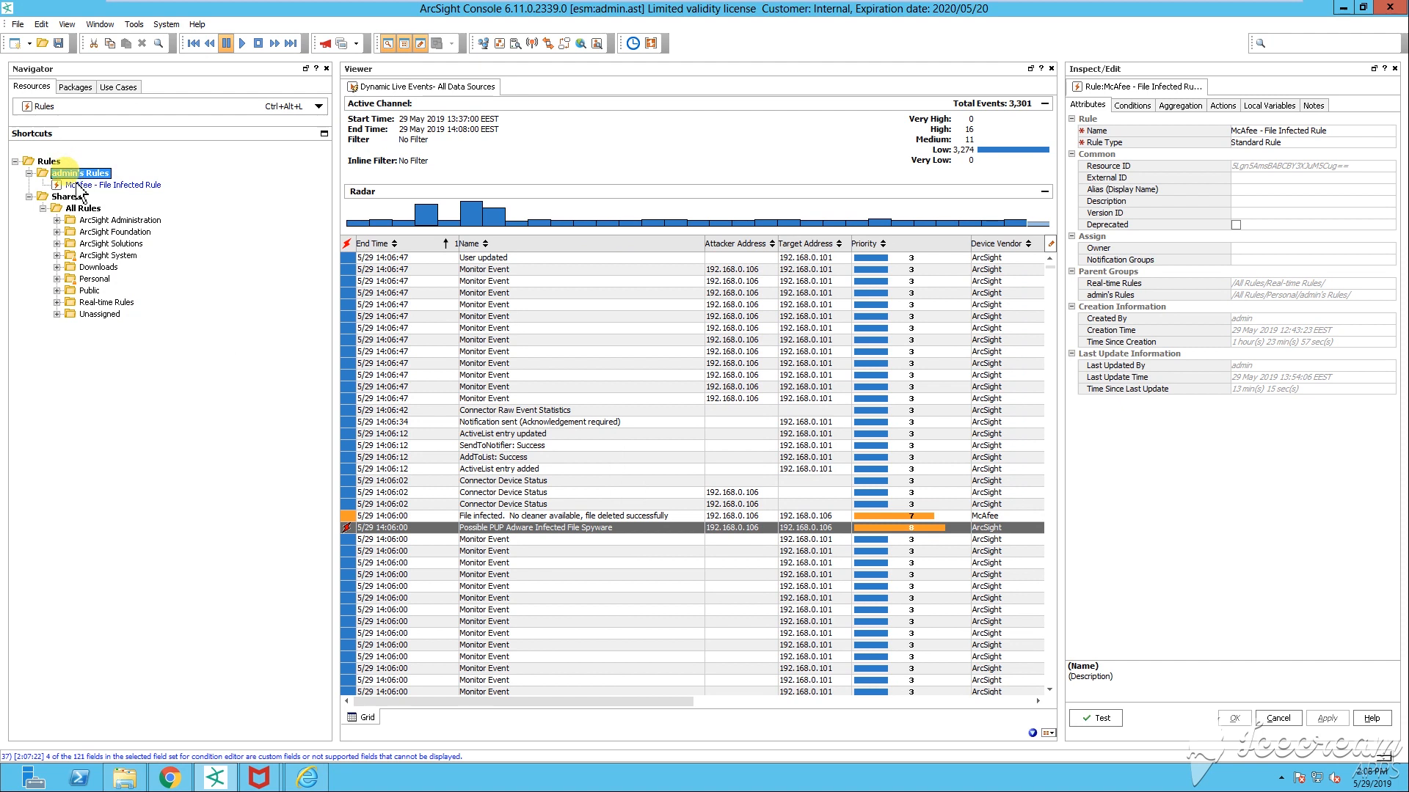
pyautogui.rightClick(93, 175)
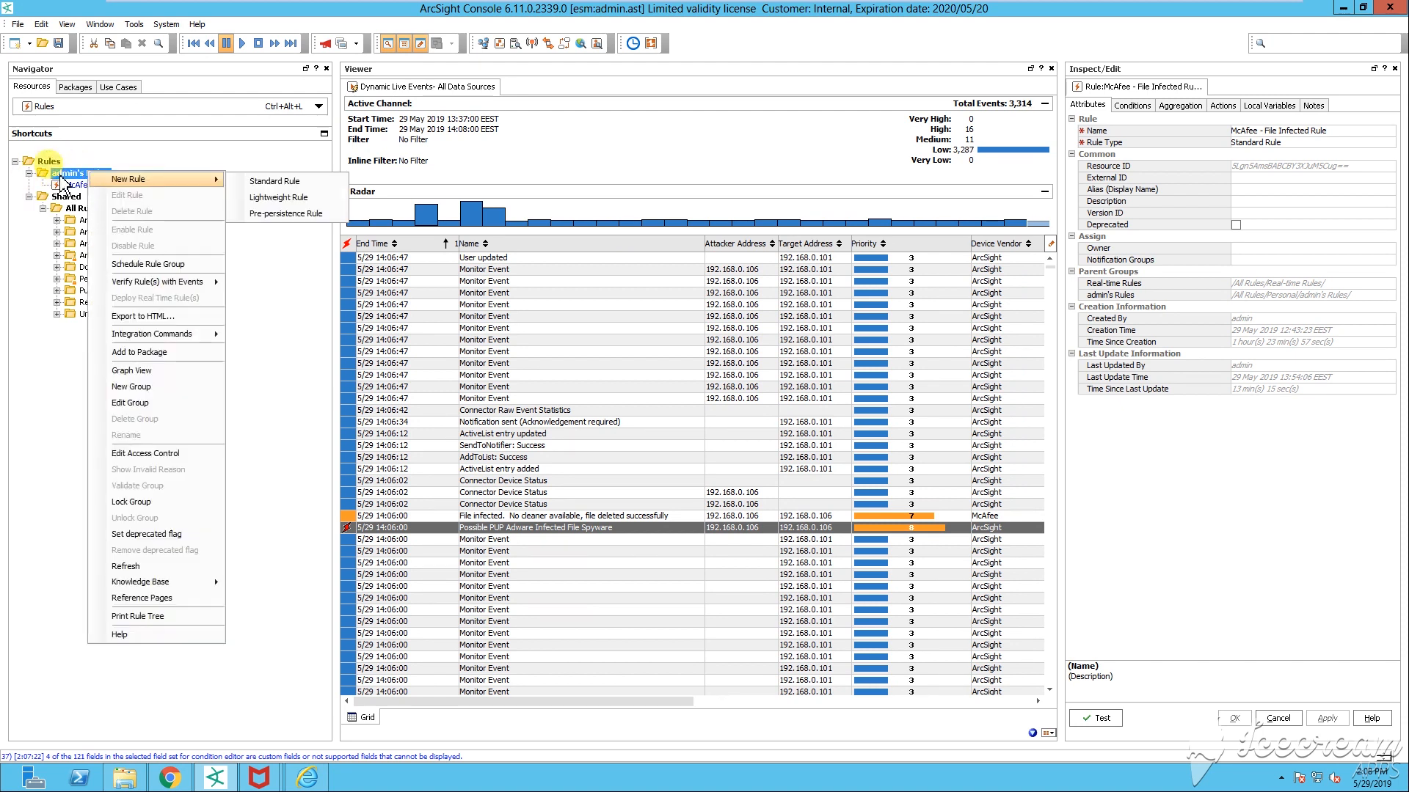
pyautogui.press('Escape')
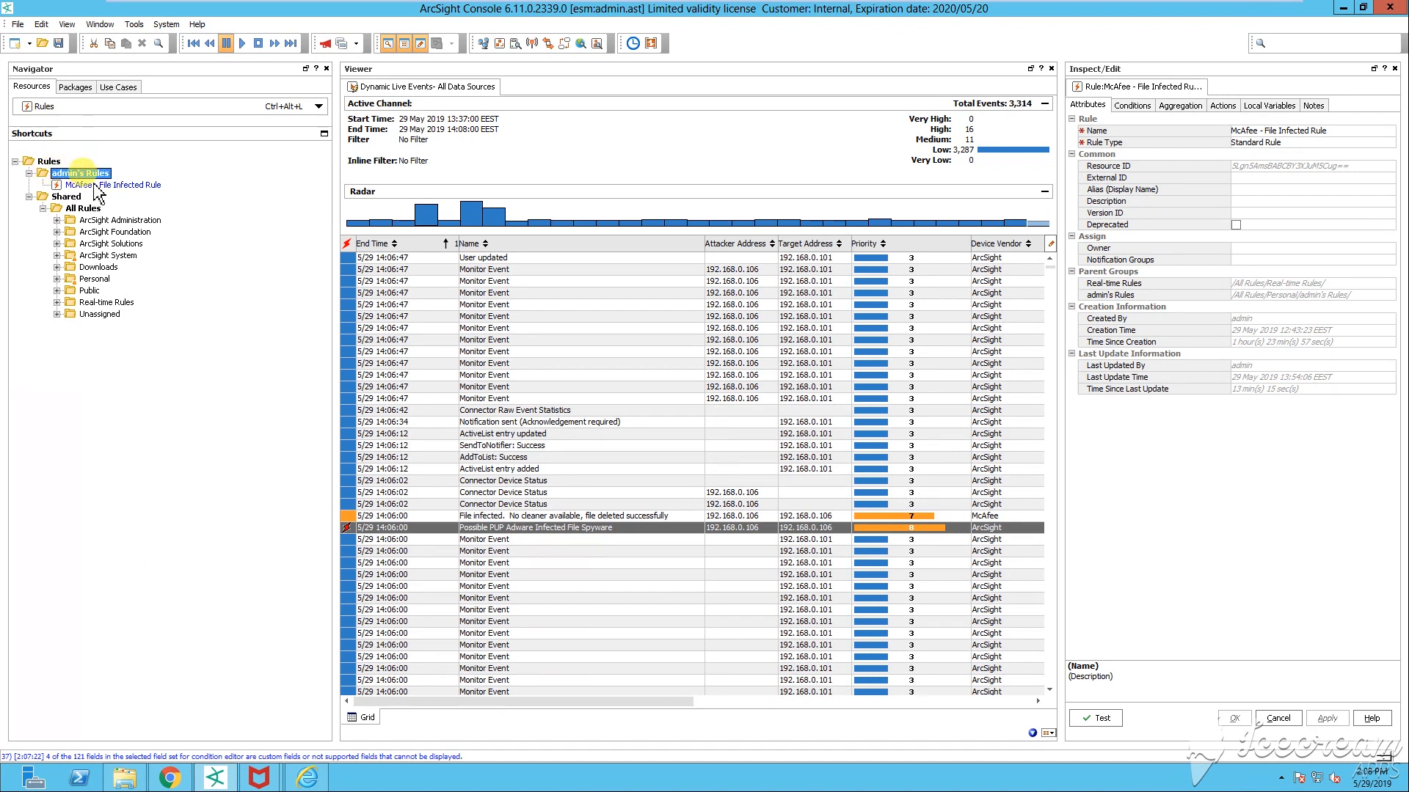
pyautogui.rightClick(91, 174)
pyautogui.moveTo(220, 182)
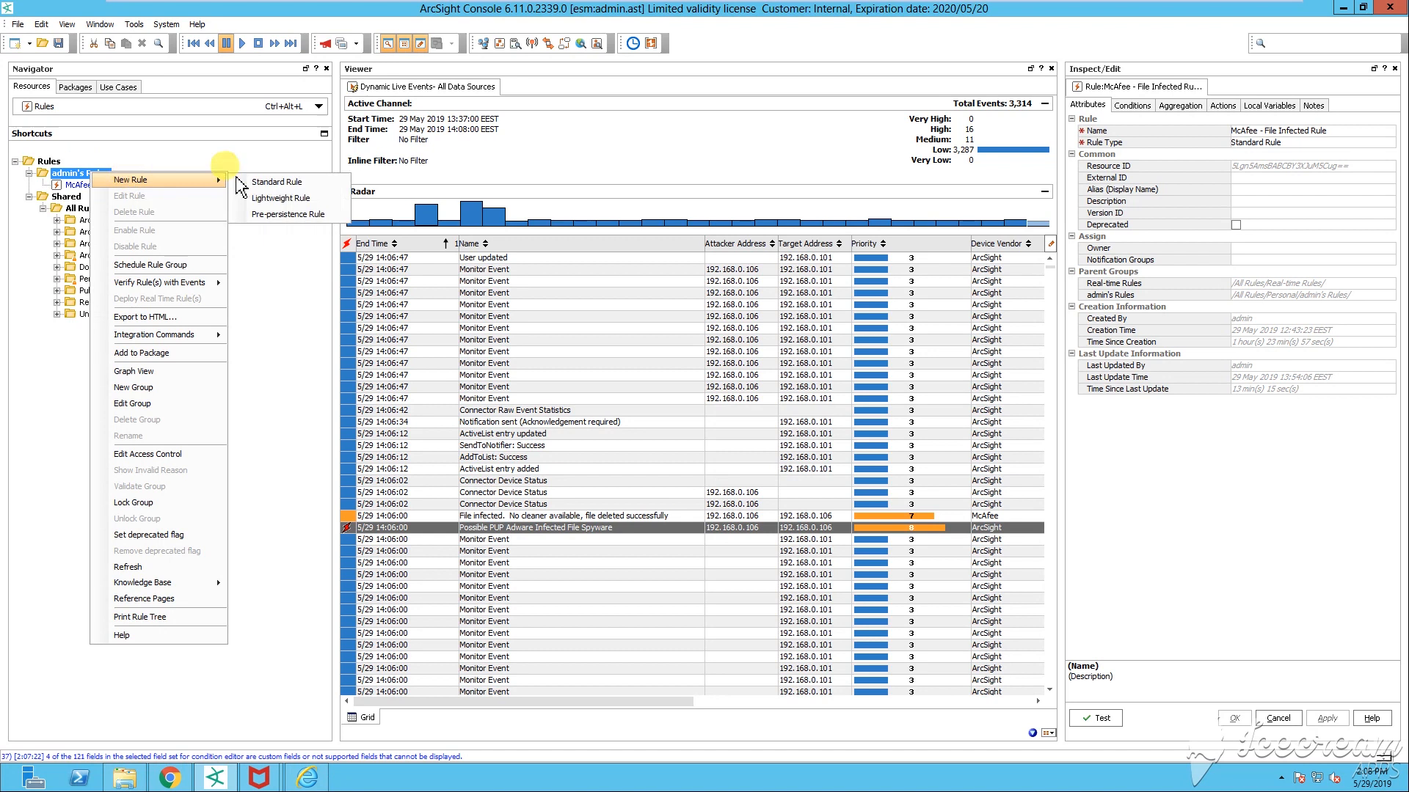
pyautogui.click(273, 186)
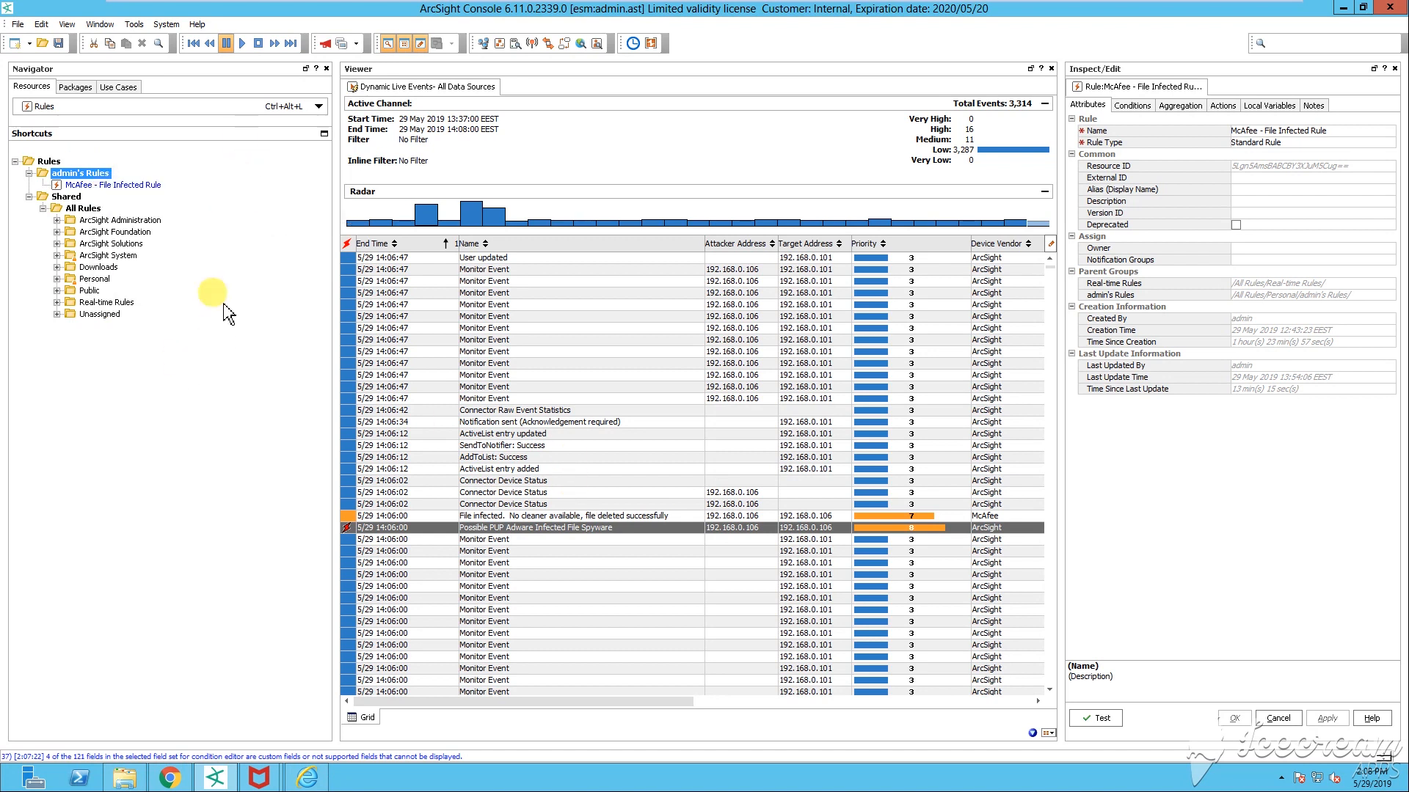
# Step: Check the Rule Type options of the new rule, choose Standard Rule, and close its editor without saving
pyautogui.moveTo(332, 219); pyautogui.dragTo(261, 222)
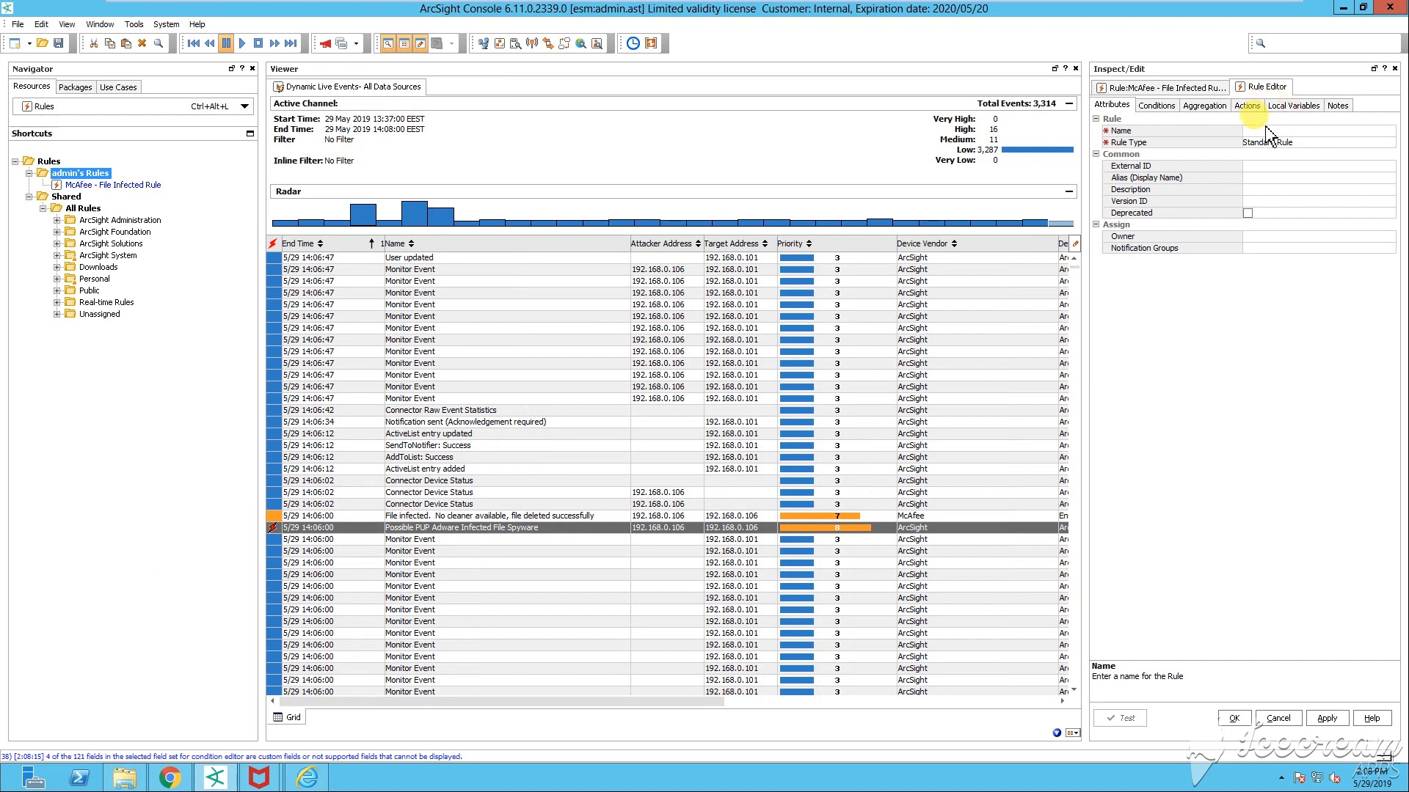
pyautogui.moveTo(1082, 179); pyautogui.dragTo(1010, 182)
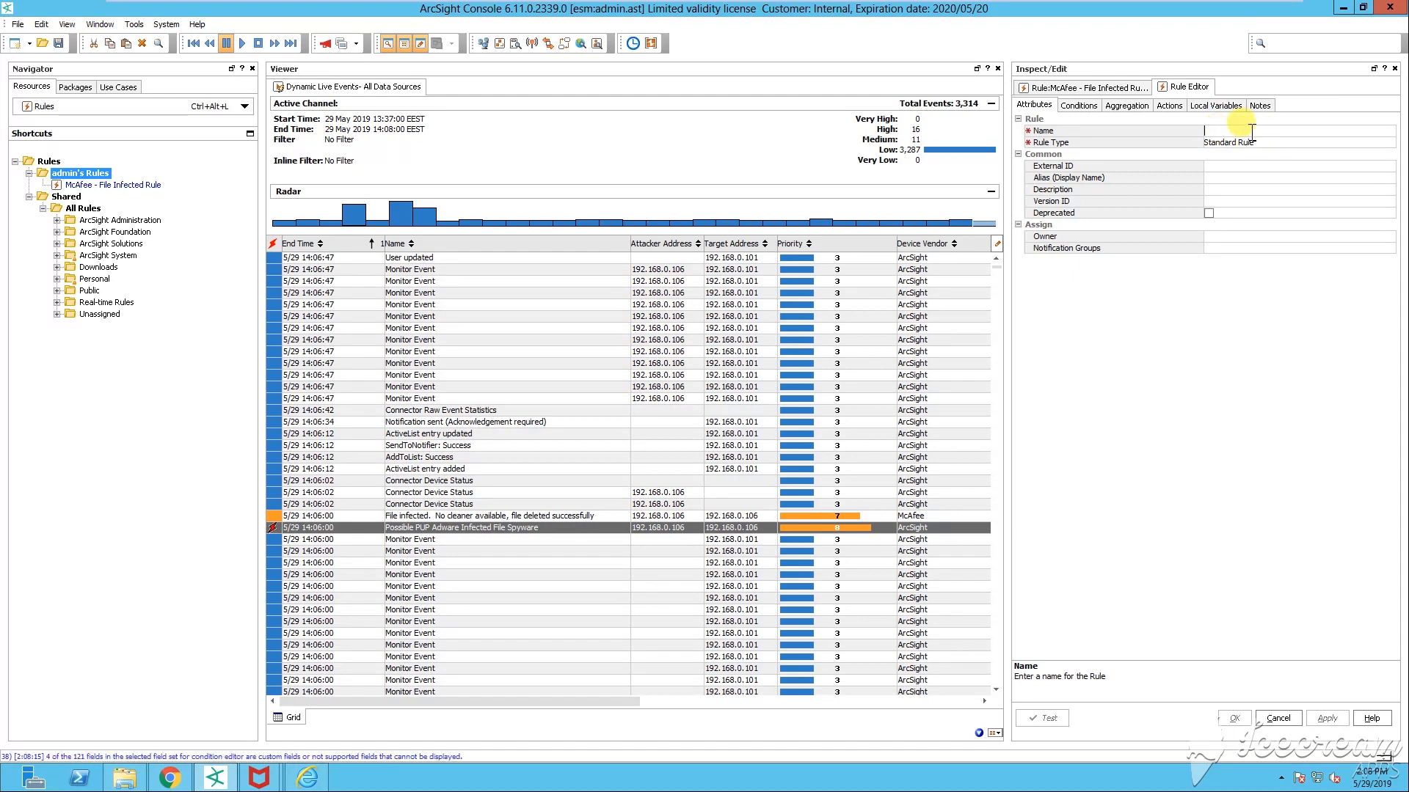
pyautogui.moveTo(1016, 163); pyautogui.dragTo(964, 168)
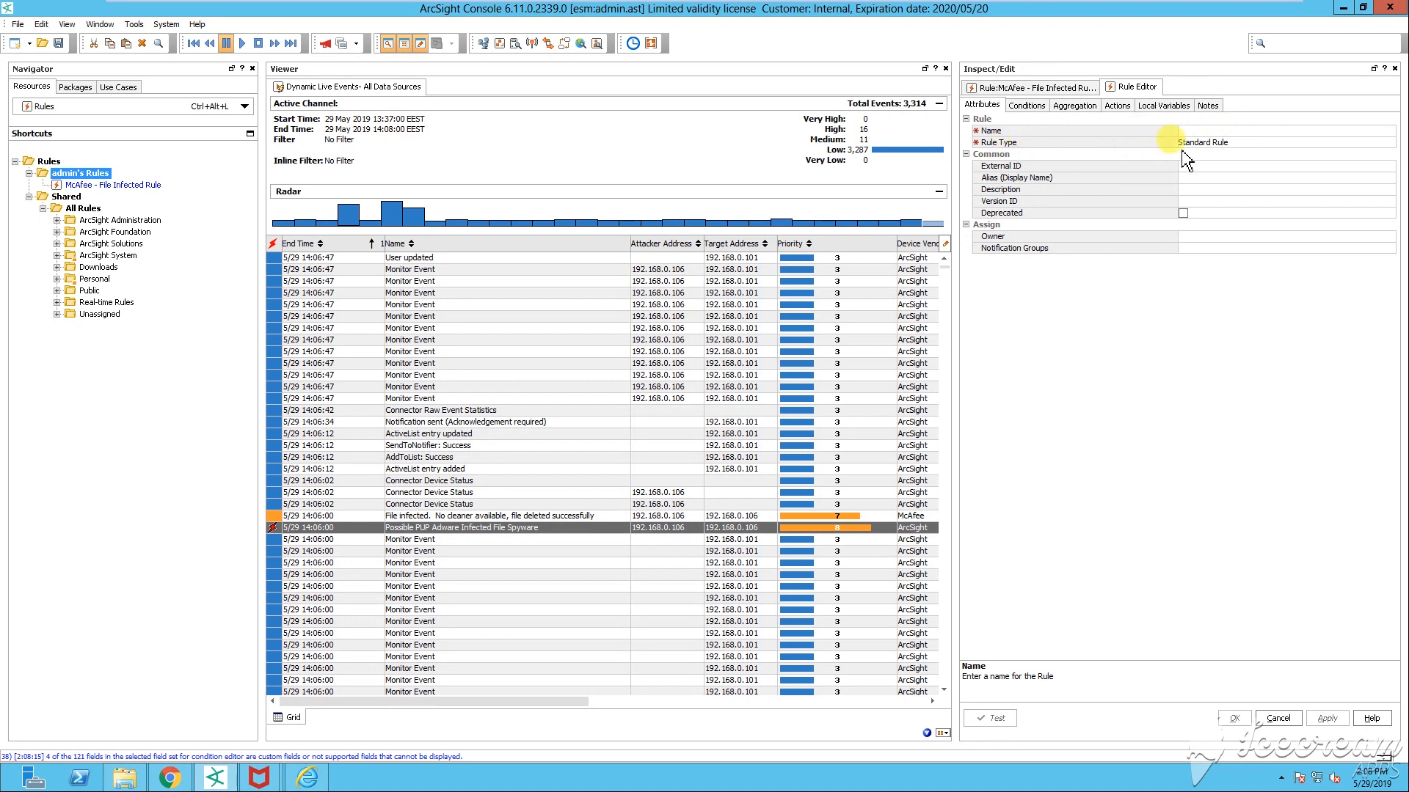
pyautogui.click(1249, 142)
pyautogui.click(1361, 145)
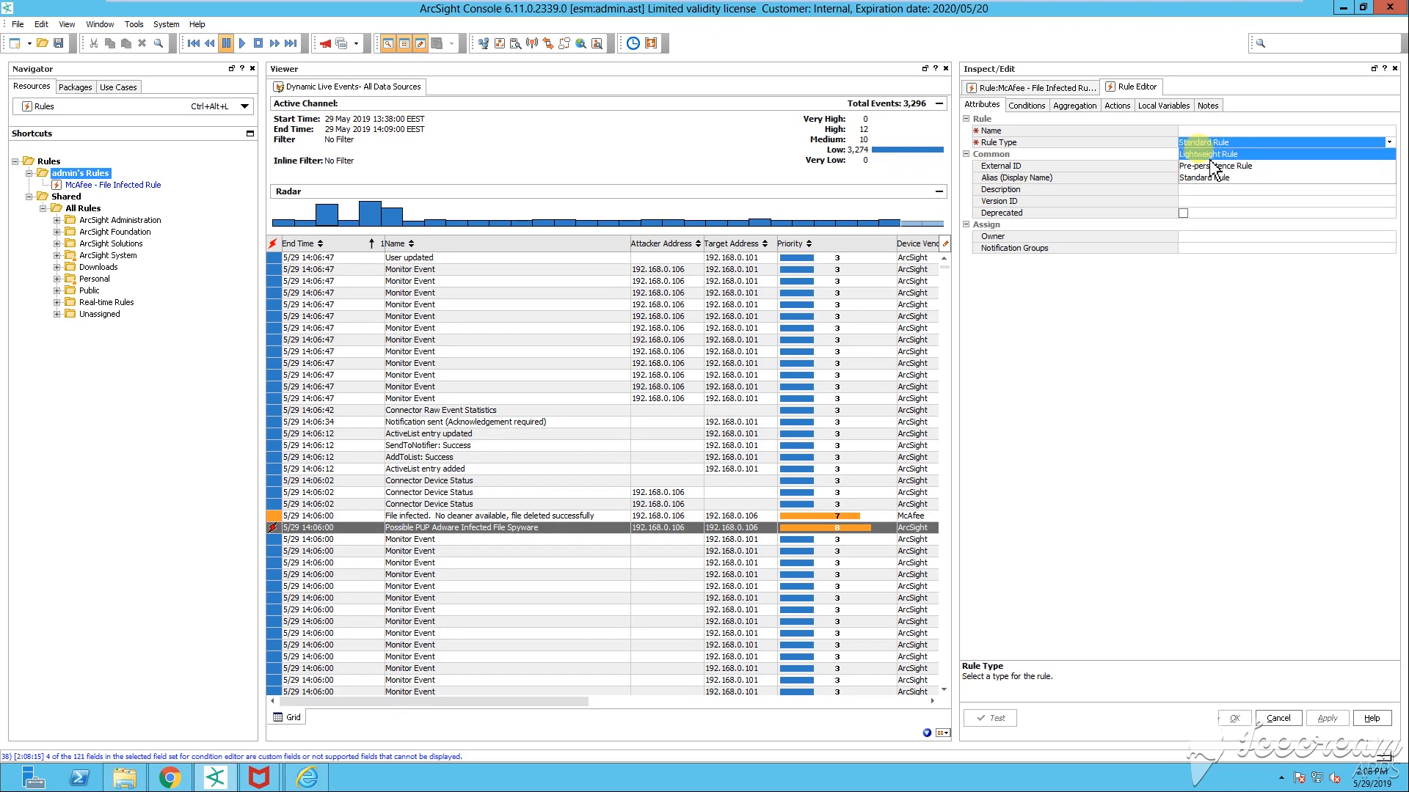
pyautogui.click(1223, 180)
pyautogui.rightClick(1133, 88)
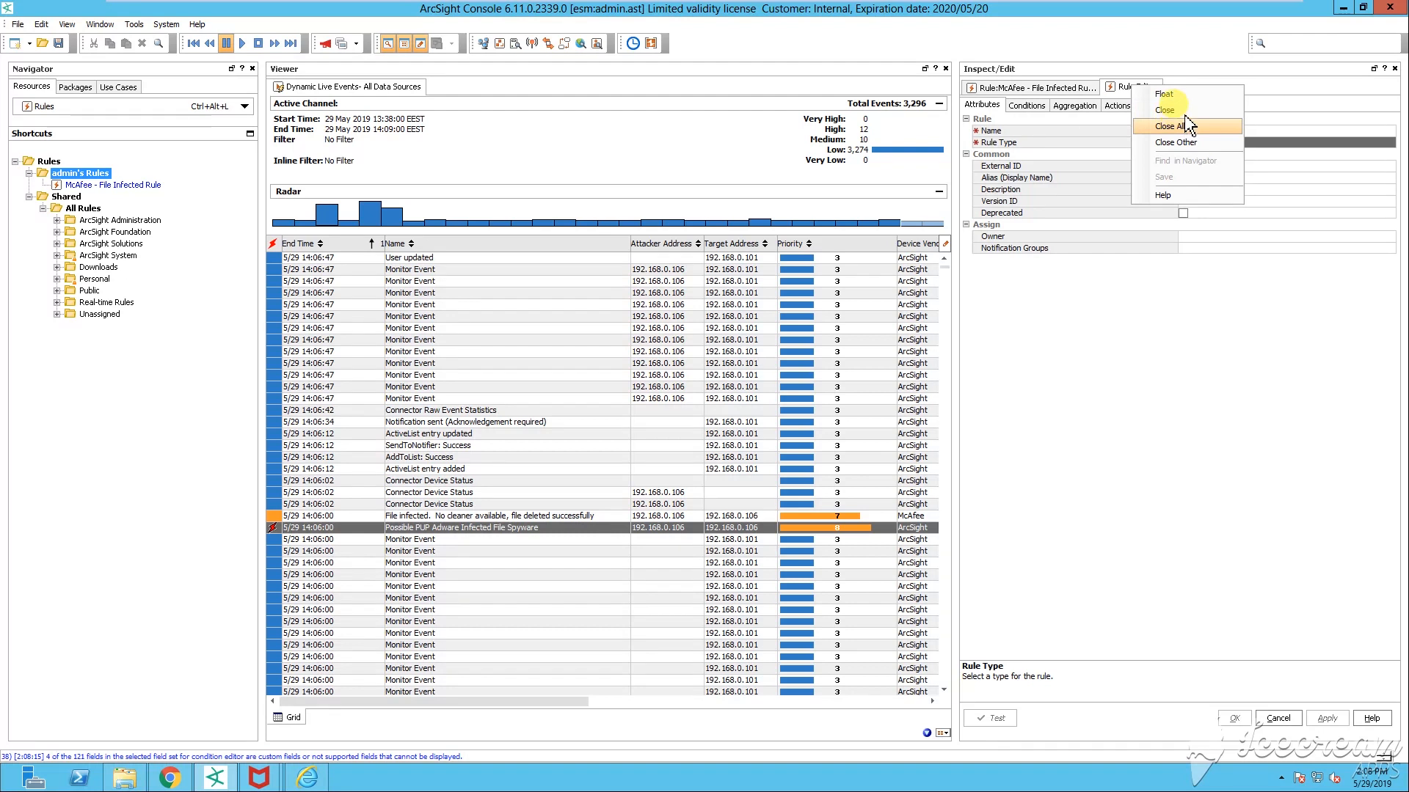
pyautogui.click(1174, 119)
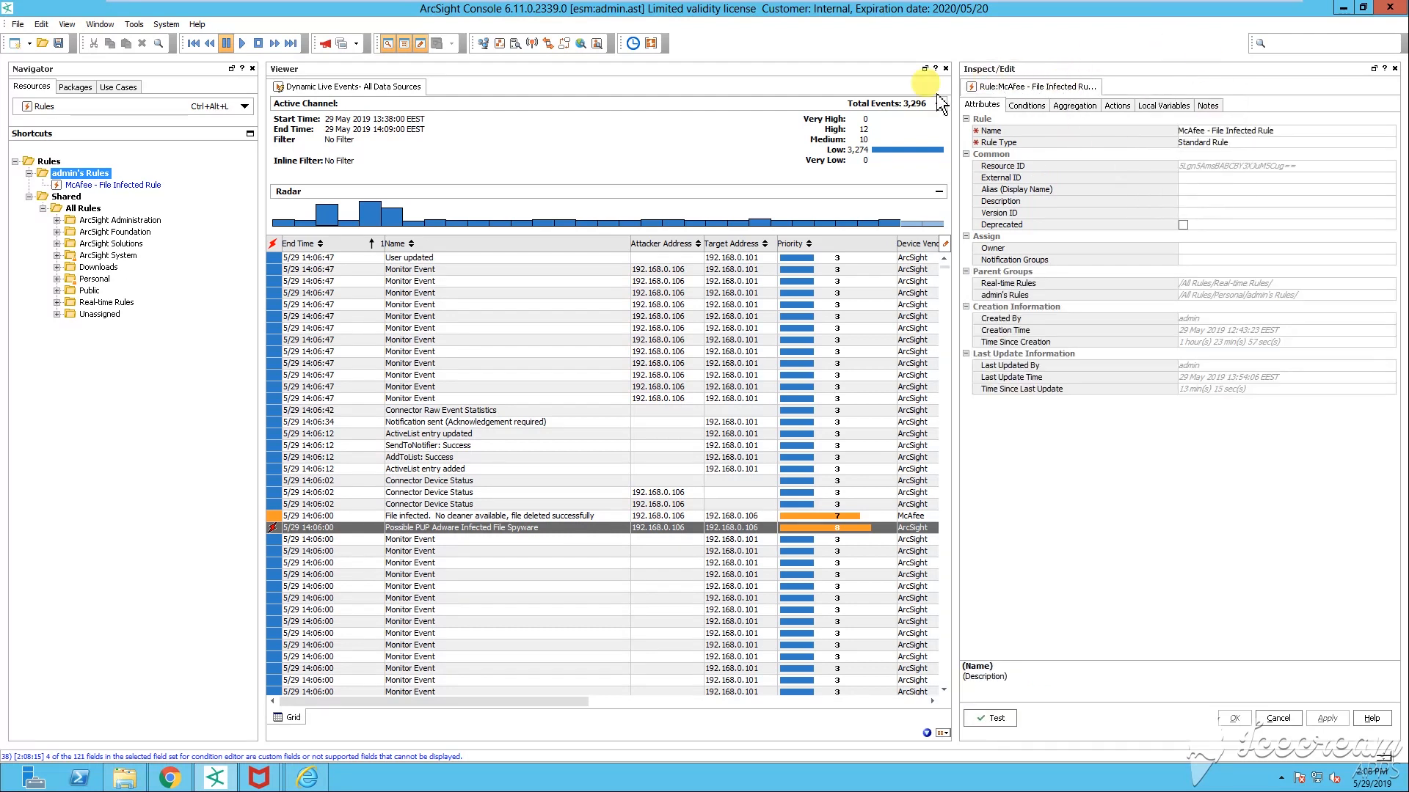
# Step: Examine the McAfee - File Infected Rule's conditions, focusing on the AND group and the Attacker Address condition
pyautogui.moveTo(956, 96); pyautogui.dragTo(881, 110)
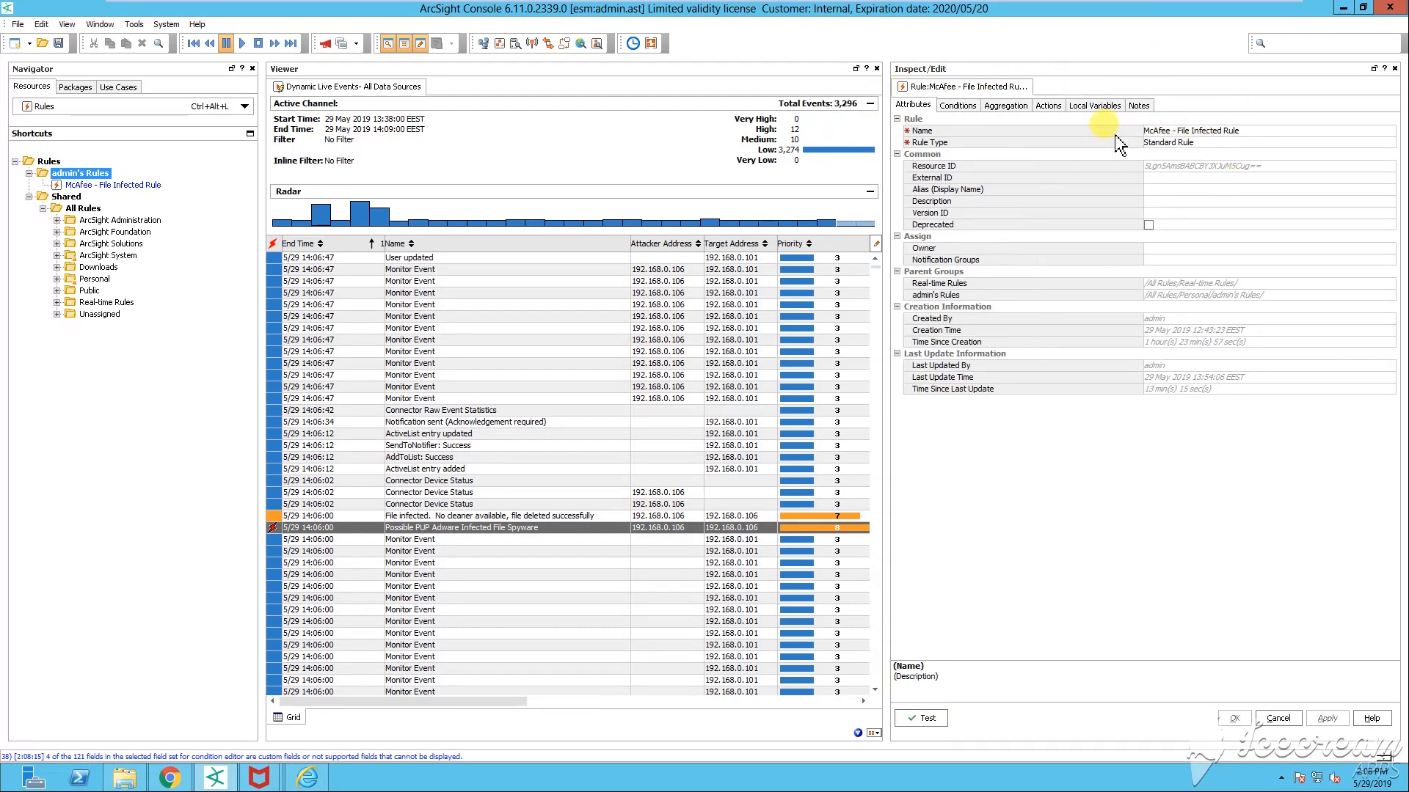
pyautogui.click(960, 107)
pyautogui.moveTo(889, 210); pyautogui.dragTo(845, 210)
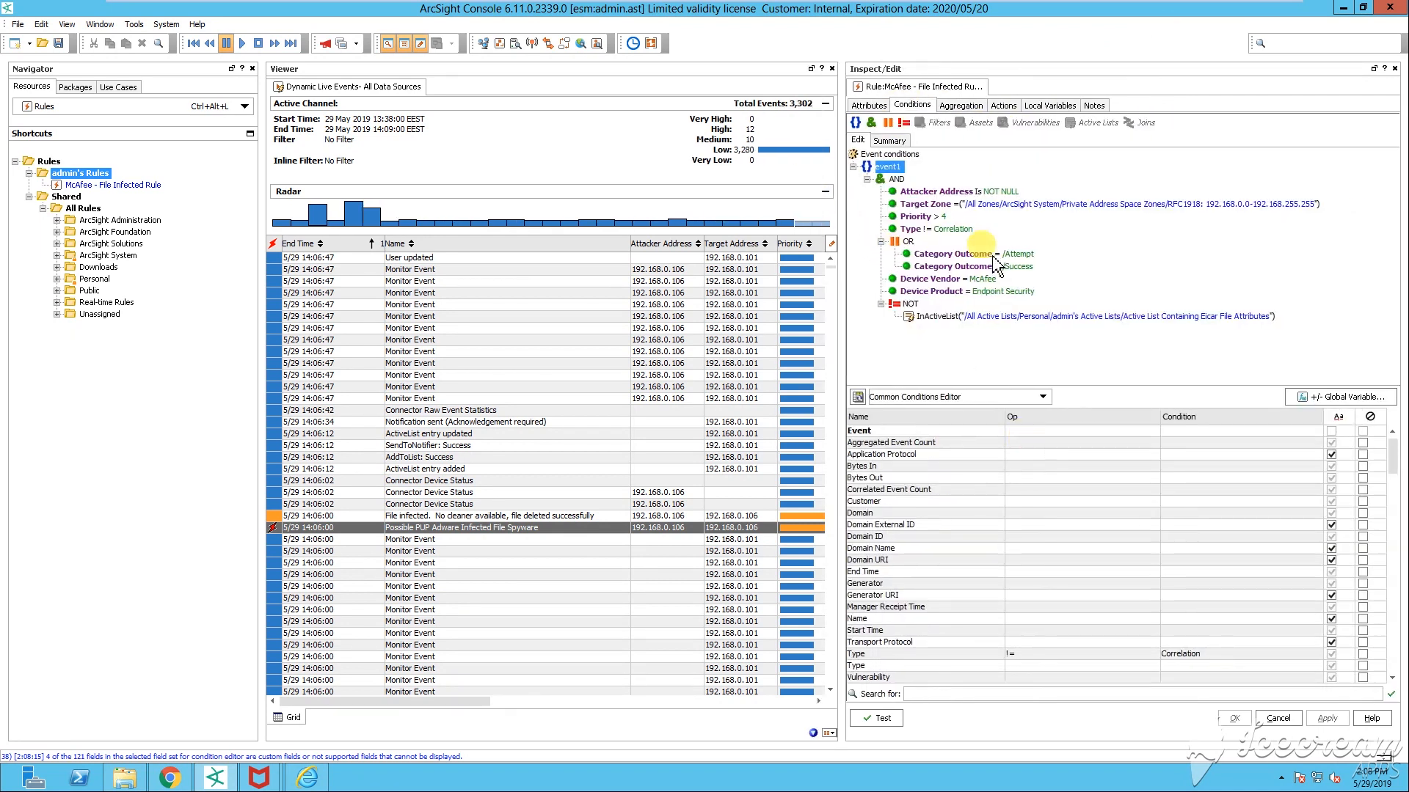
pyautogui.click(941, 192)
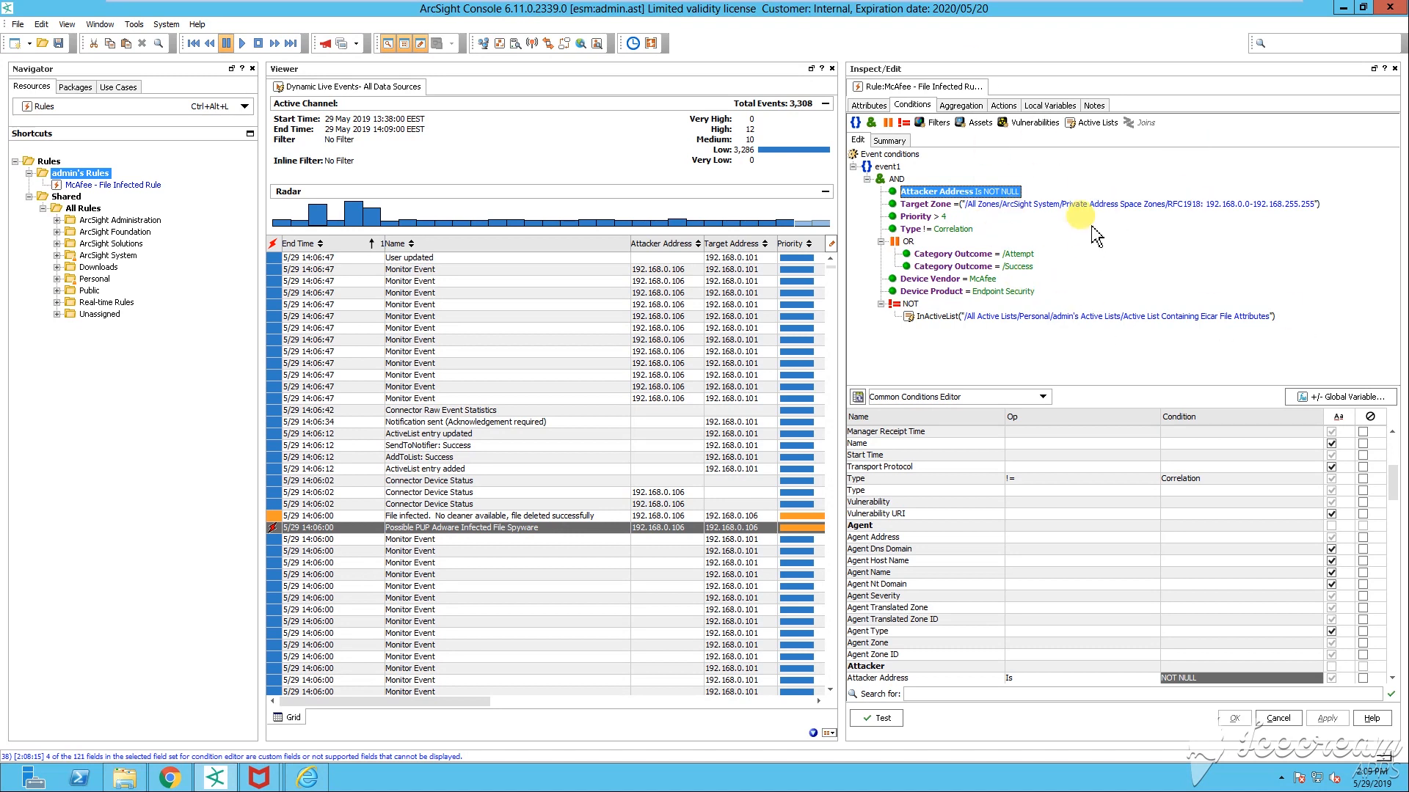
pyautogui.click(898, 181)
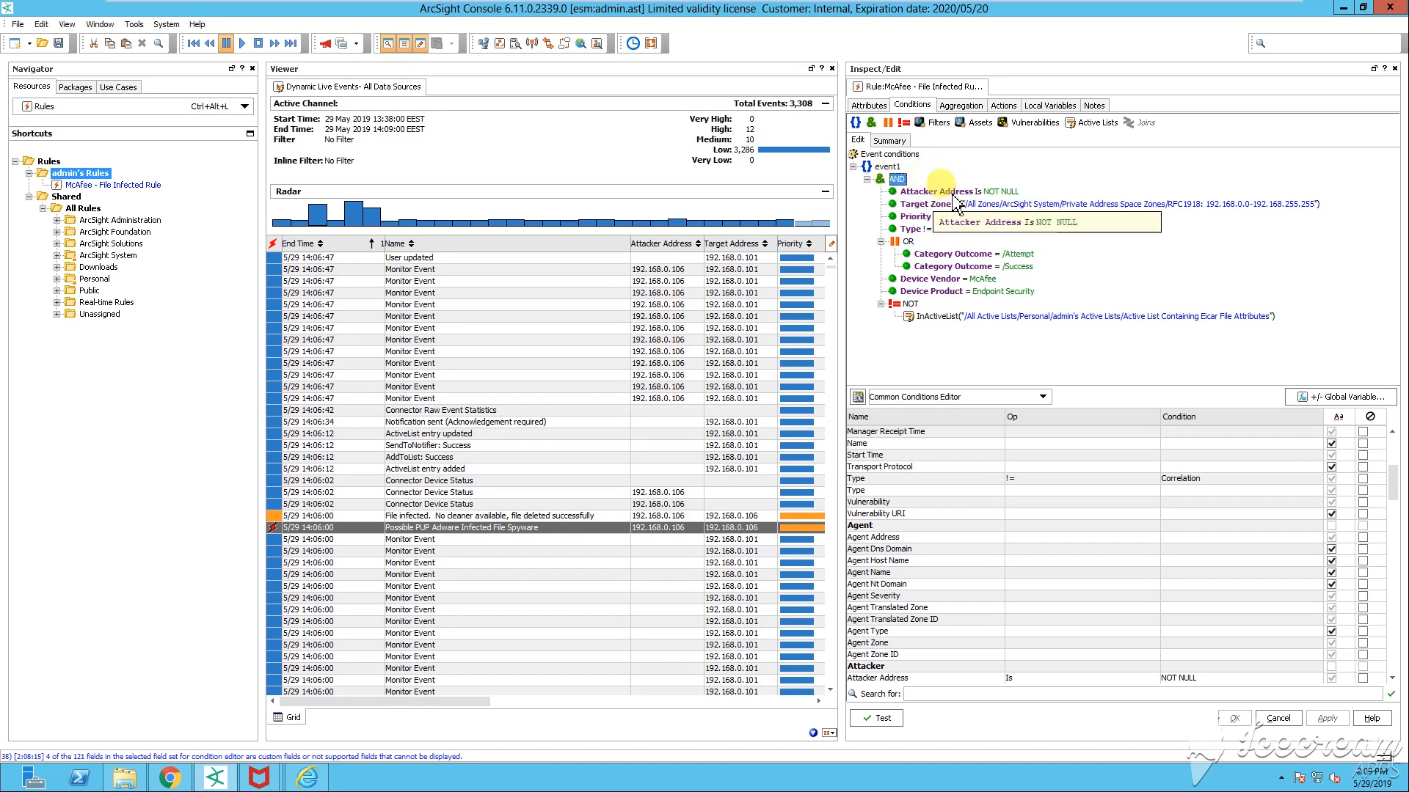
pyautogui.click(954, 193)
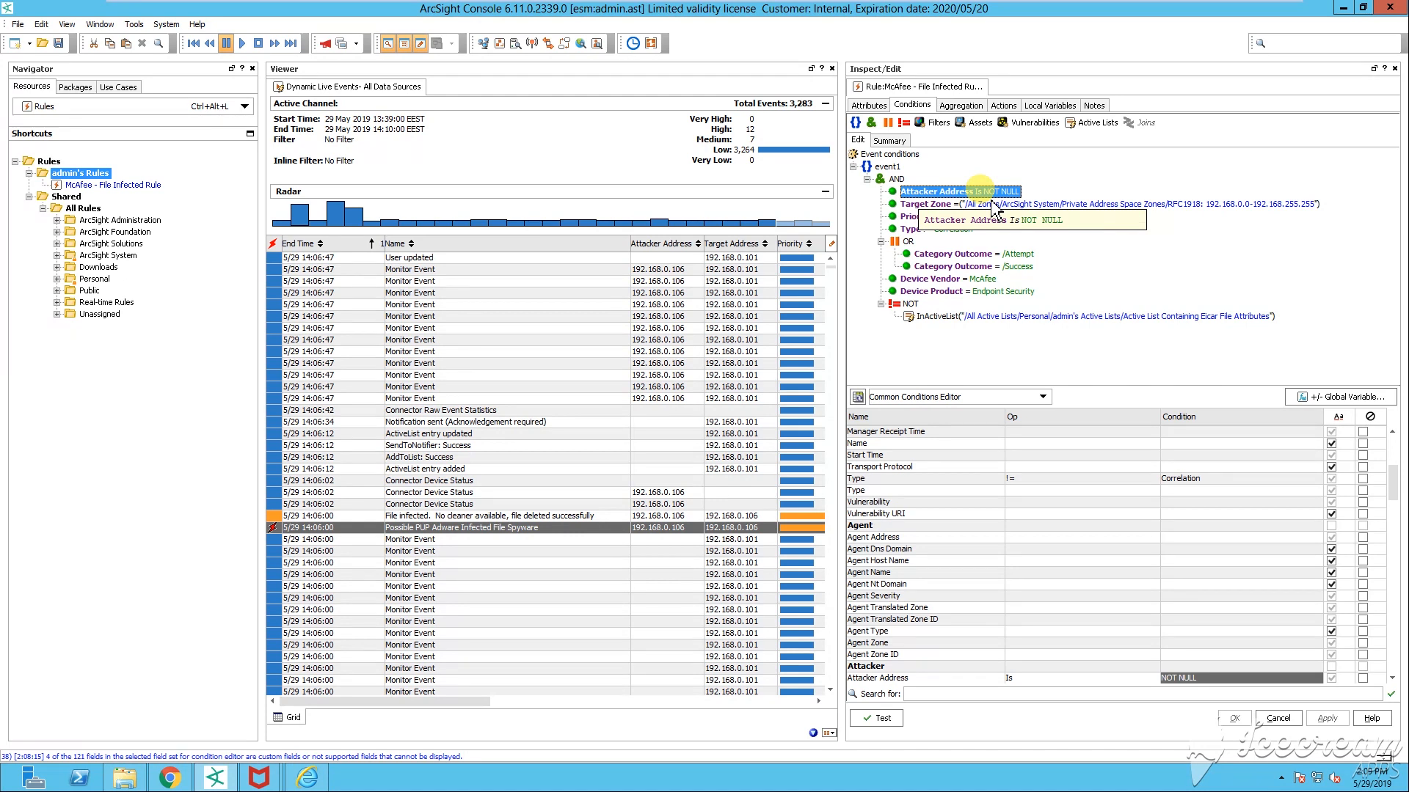
pyautogui.moveTo(672, 250); pyautogui.dragTo(668, 264)
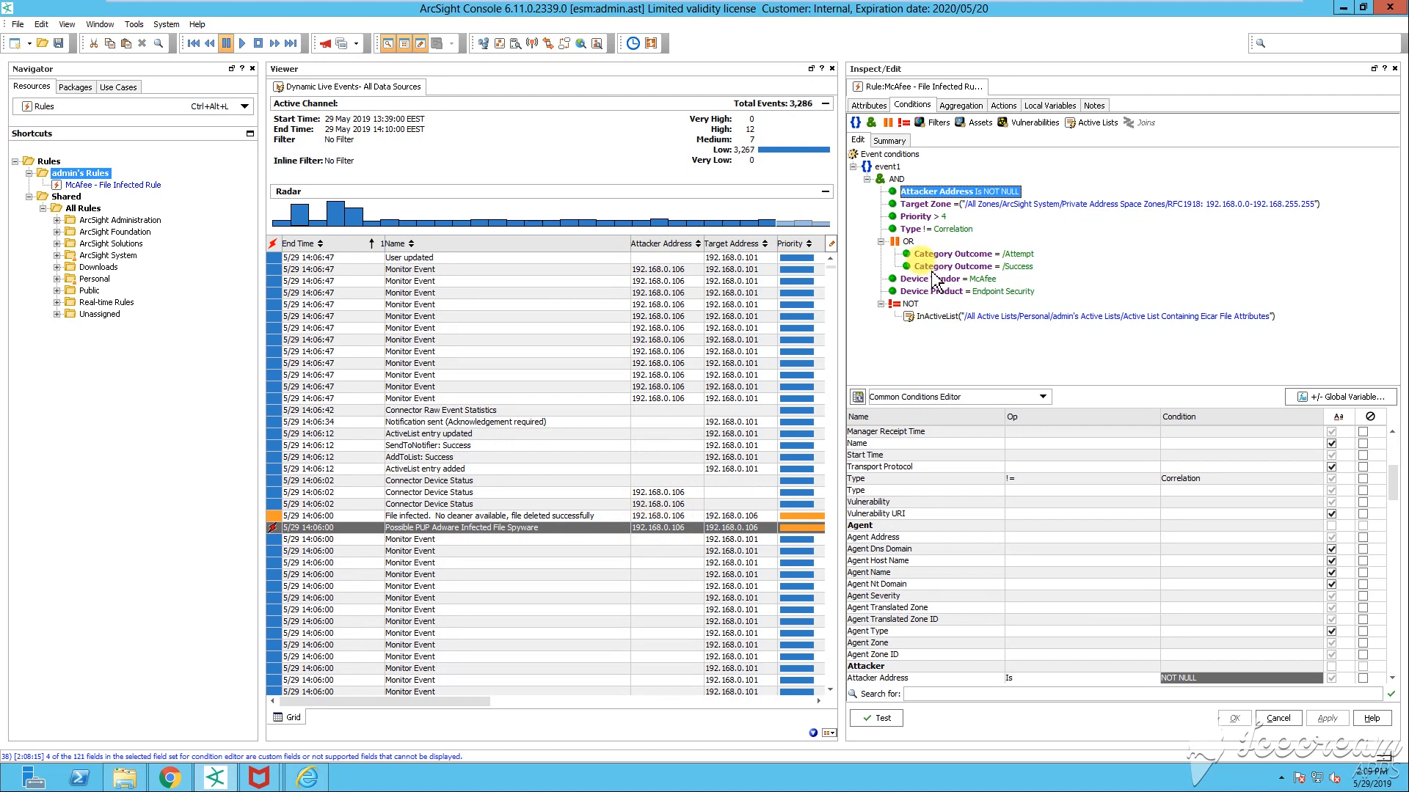
# Step: Inspect the rule's Target Zone condition and display the Assets resources with their zones
pyautogui.click(926, 204)
pyautogui.moveTo(843, 262); pyautogui.dragTo(964, 262)
pyautogui.click(103, 107)
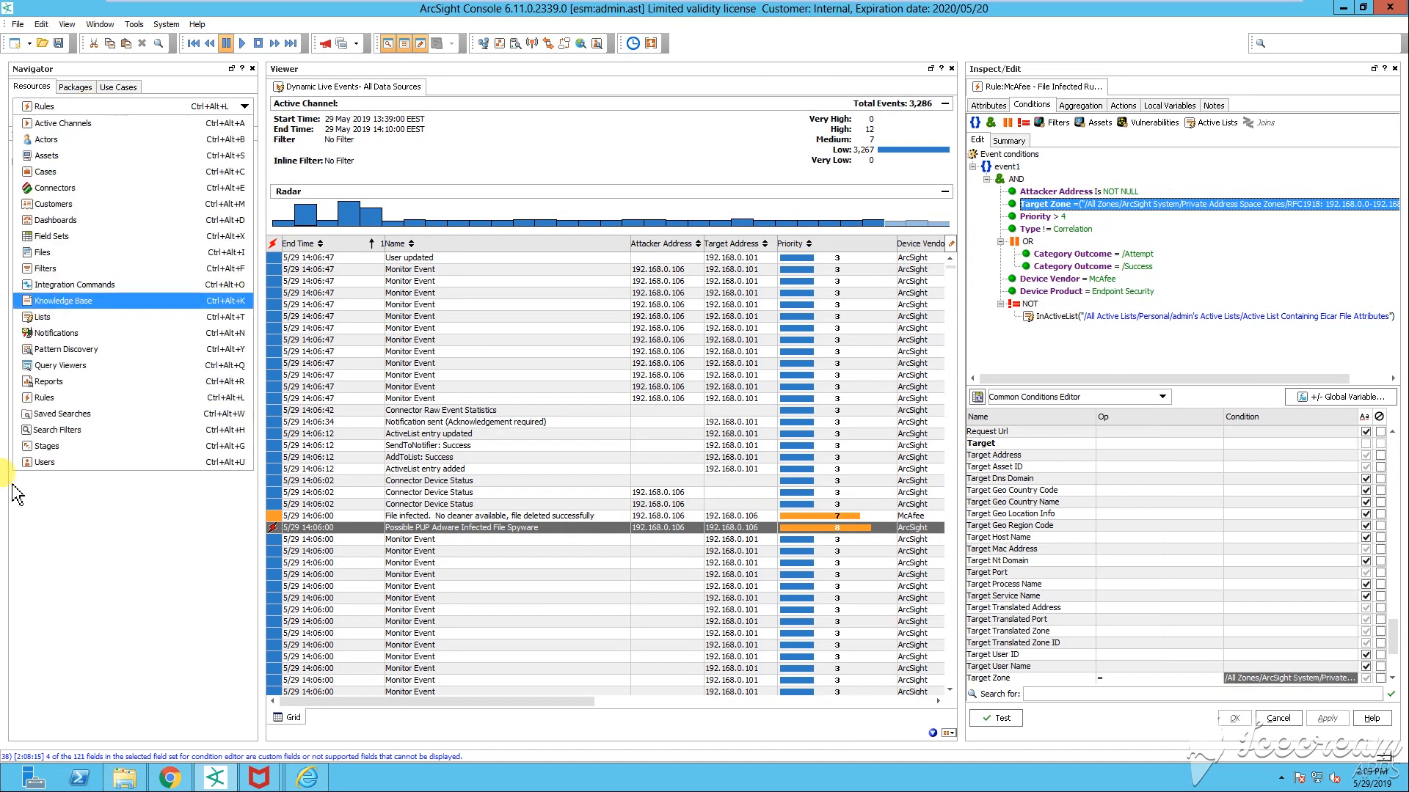
pyautogui.click(73, 161)
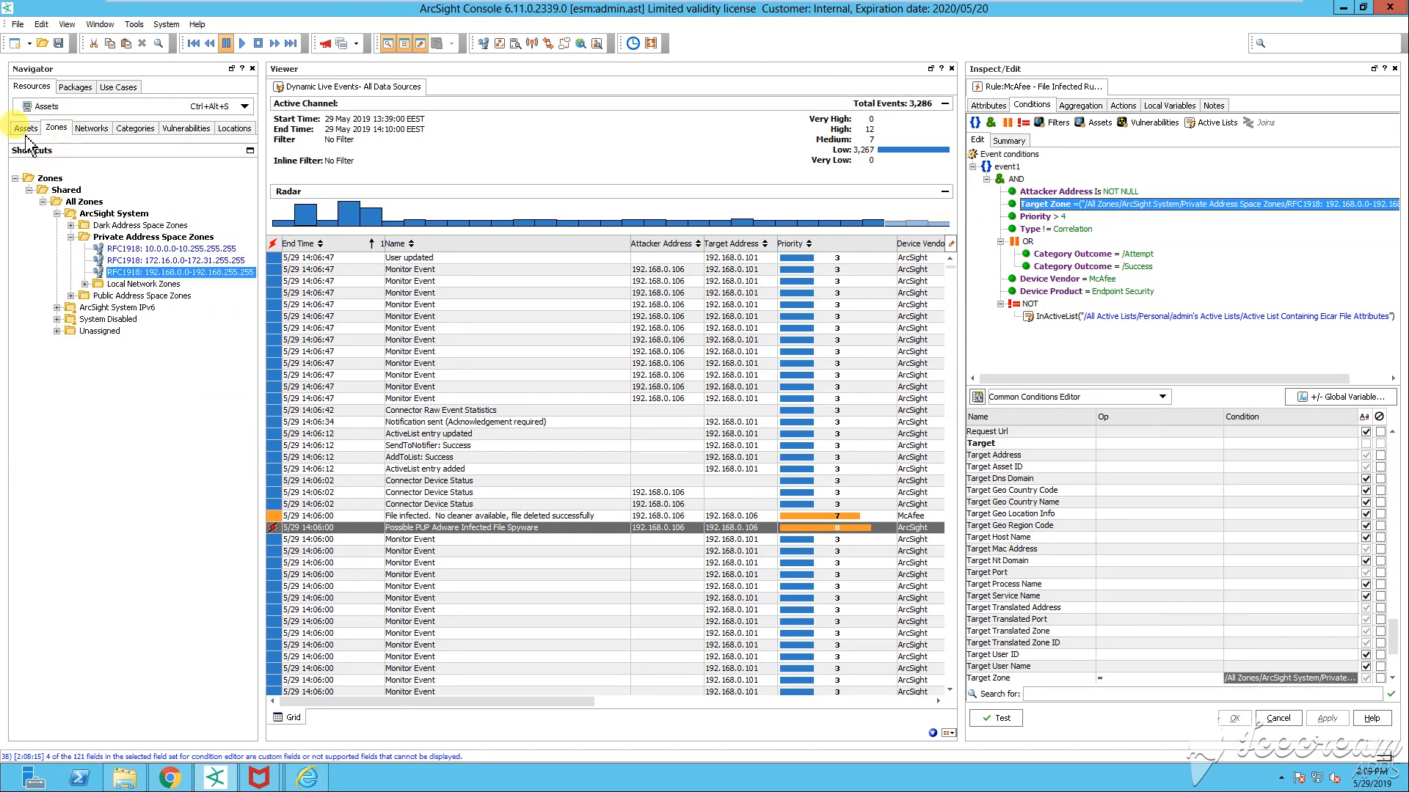
# Step: Widen the Zones tree to read its address ranges, and run ipconfig in a Command Prompt to check this machine's IP address
pyautogui.click(56, 128)
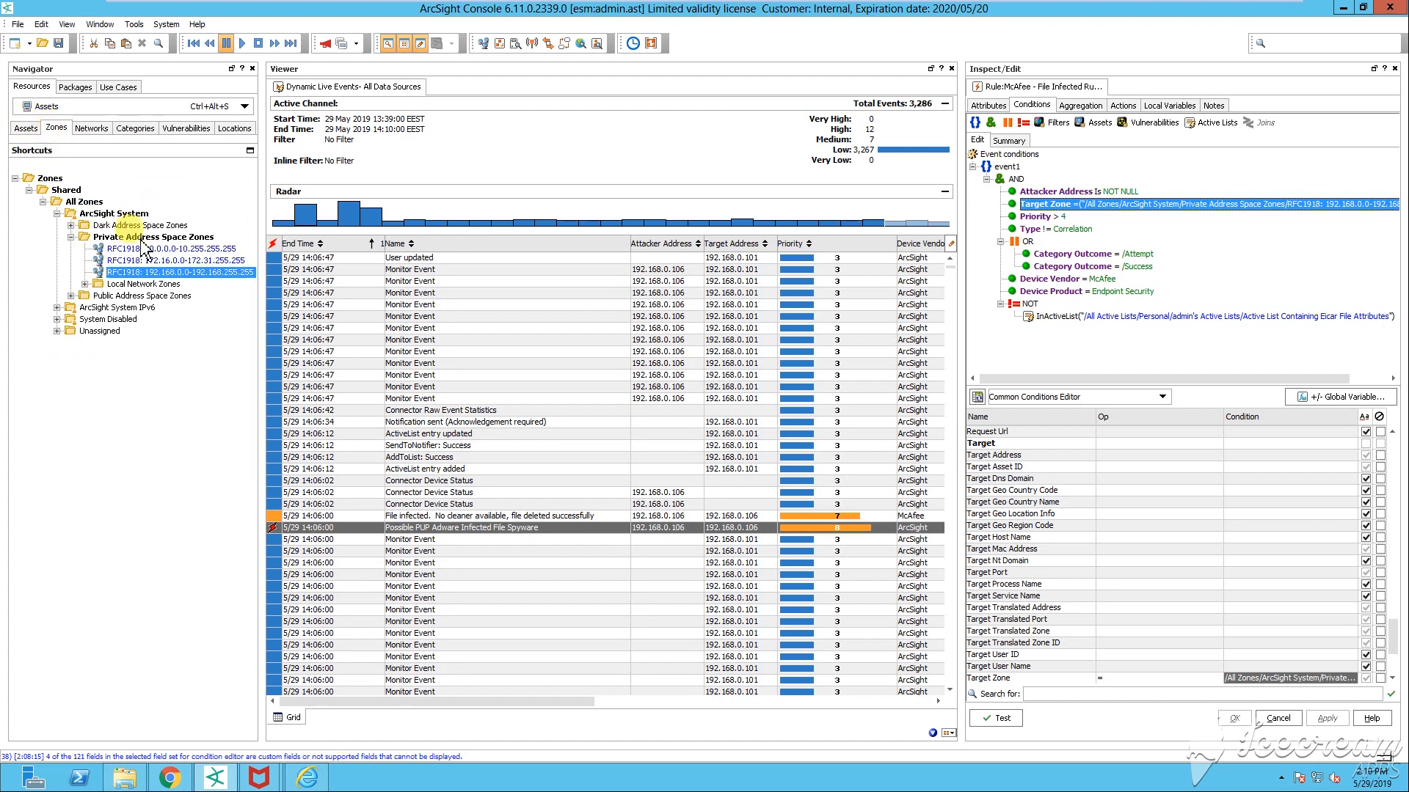
pyautogui.moveTo(261, 239); pyautogui.dragTo(328, 239)
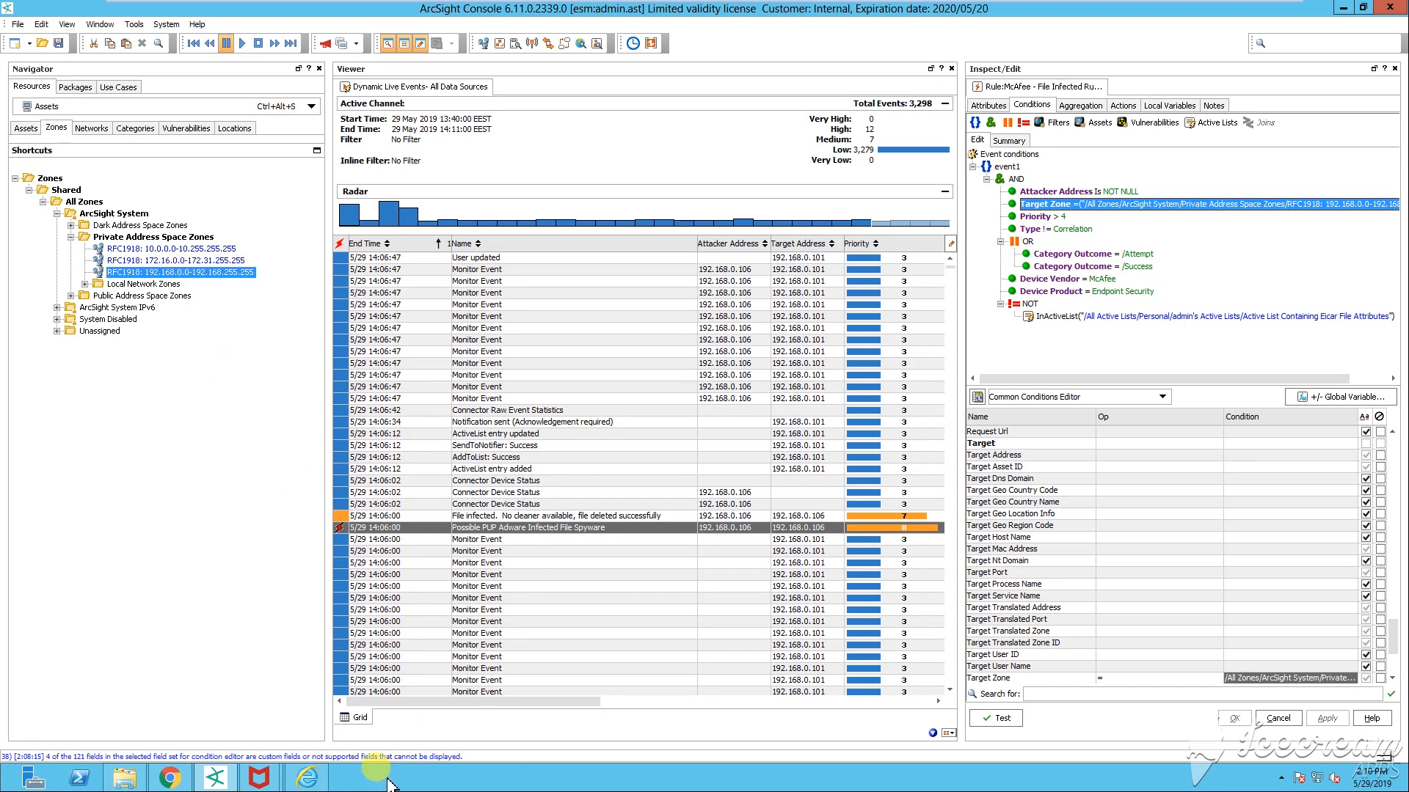
pyautogui.press('super+r')
pyautogui.write('cmd')
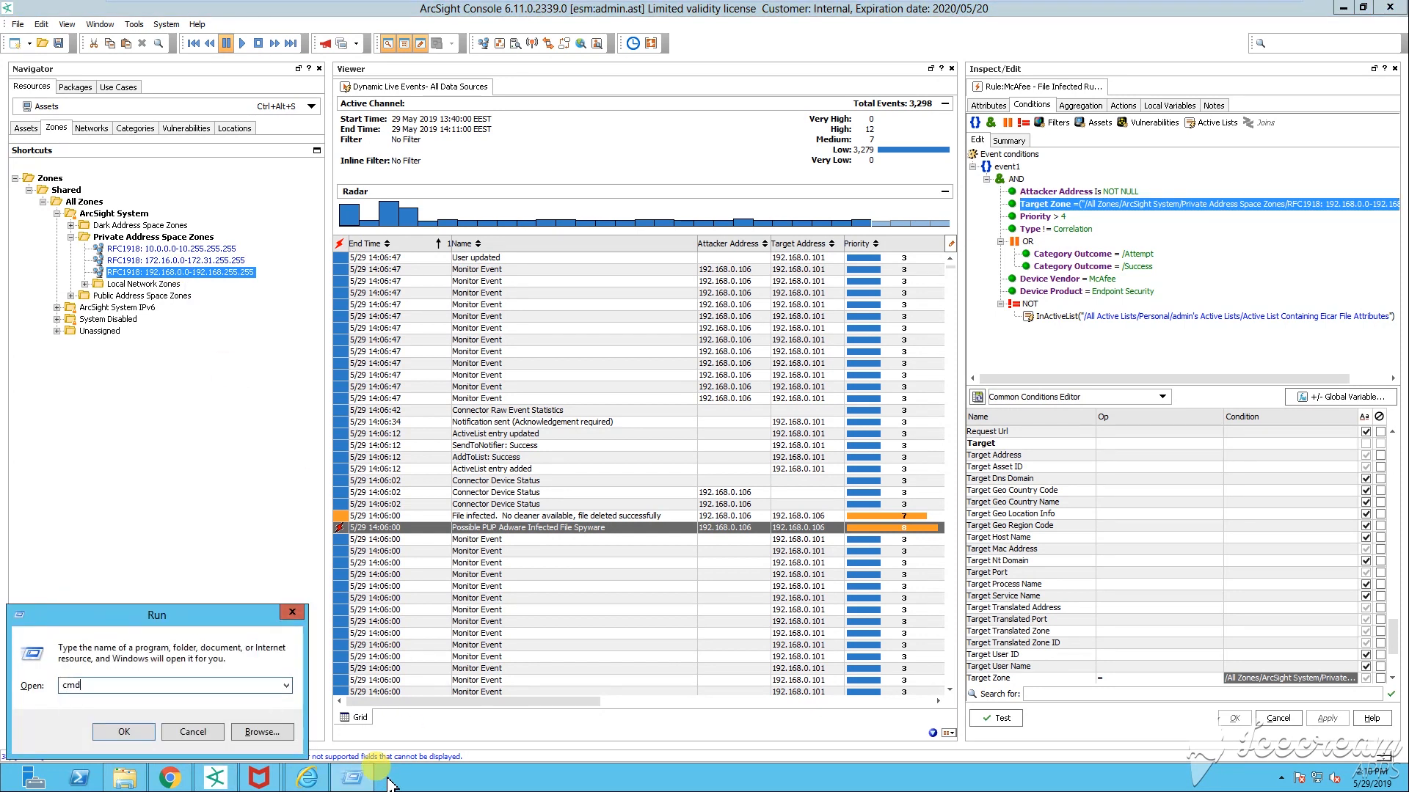
pyautogui.press('Return')
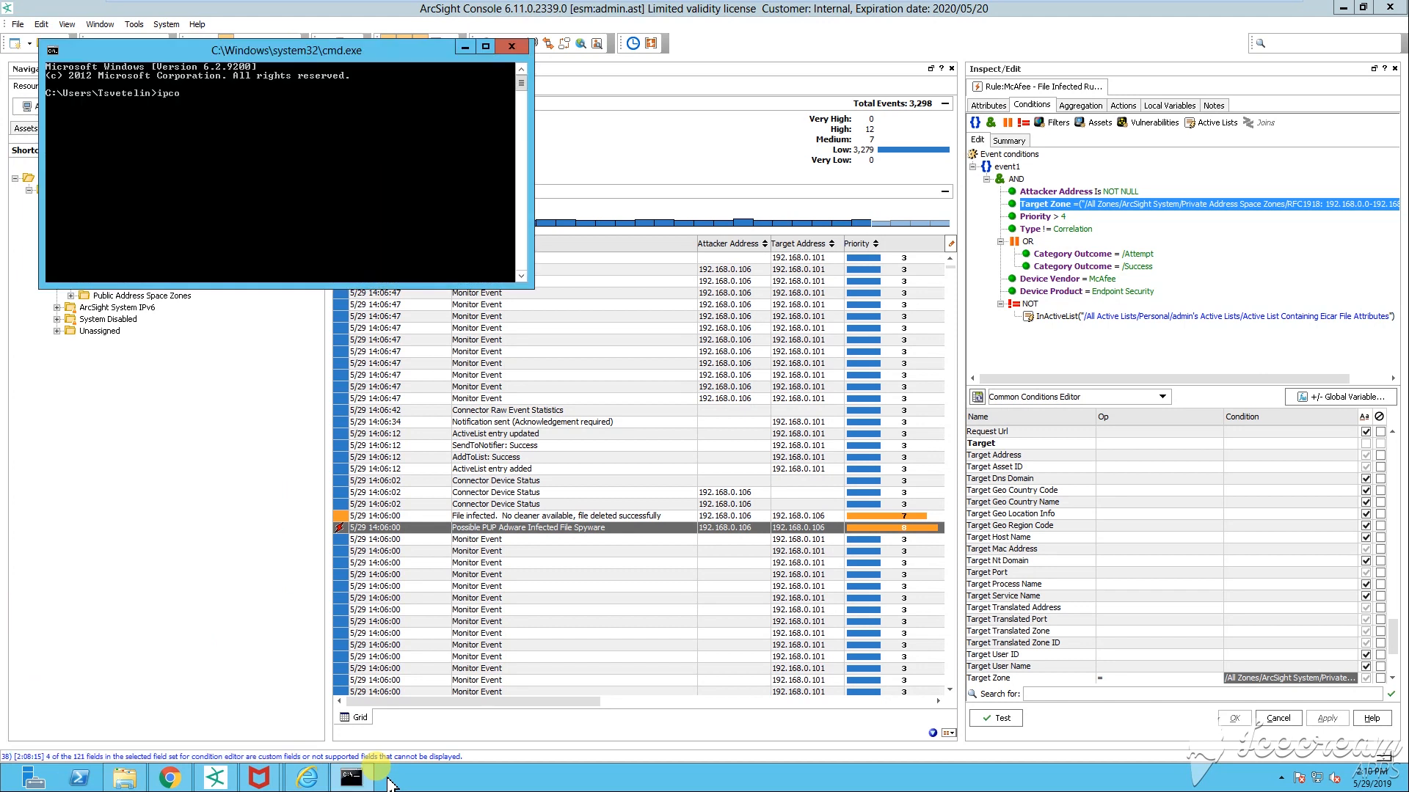
pyautogui.write('ipconfig')
pyautogui.press('Return')
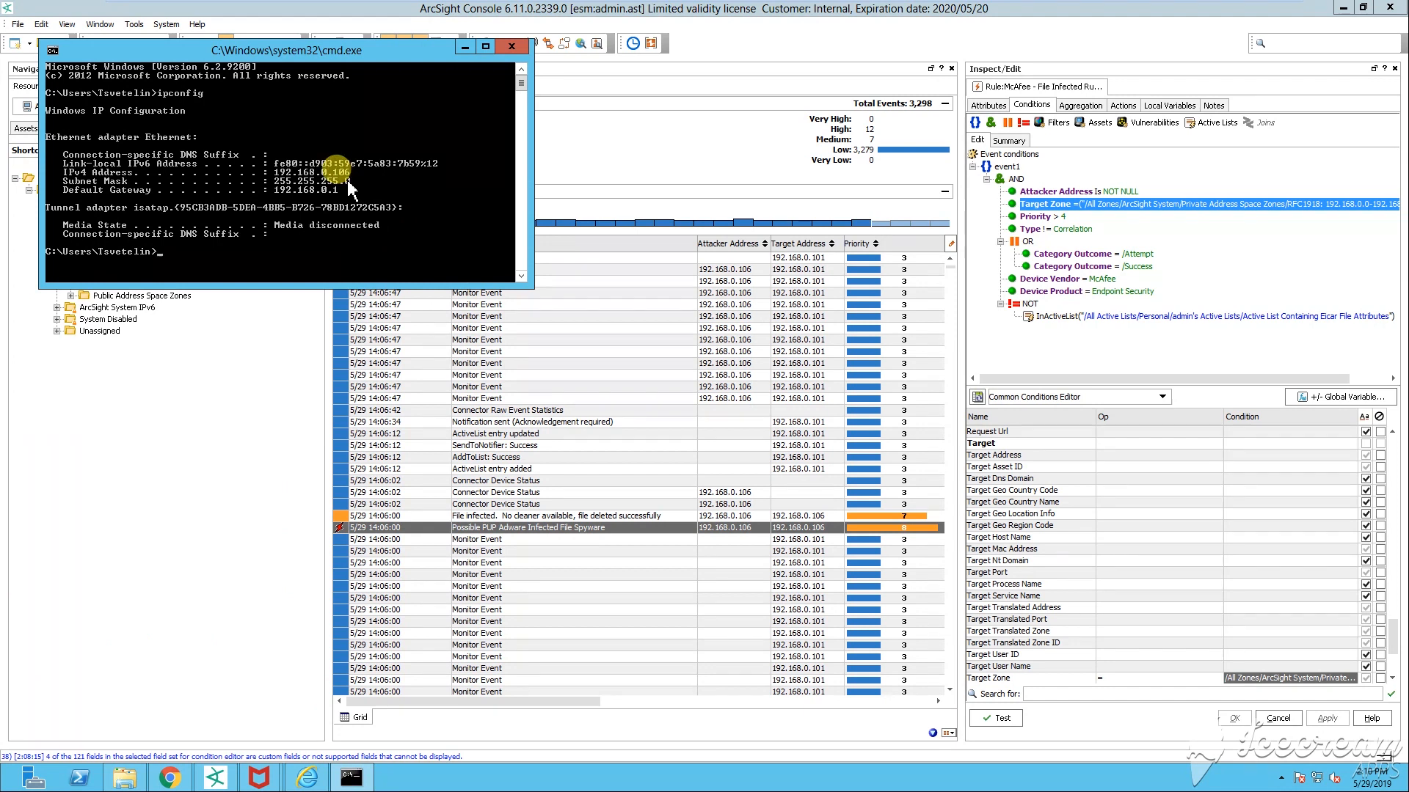
pyautogui.click(465, 47)
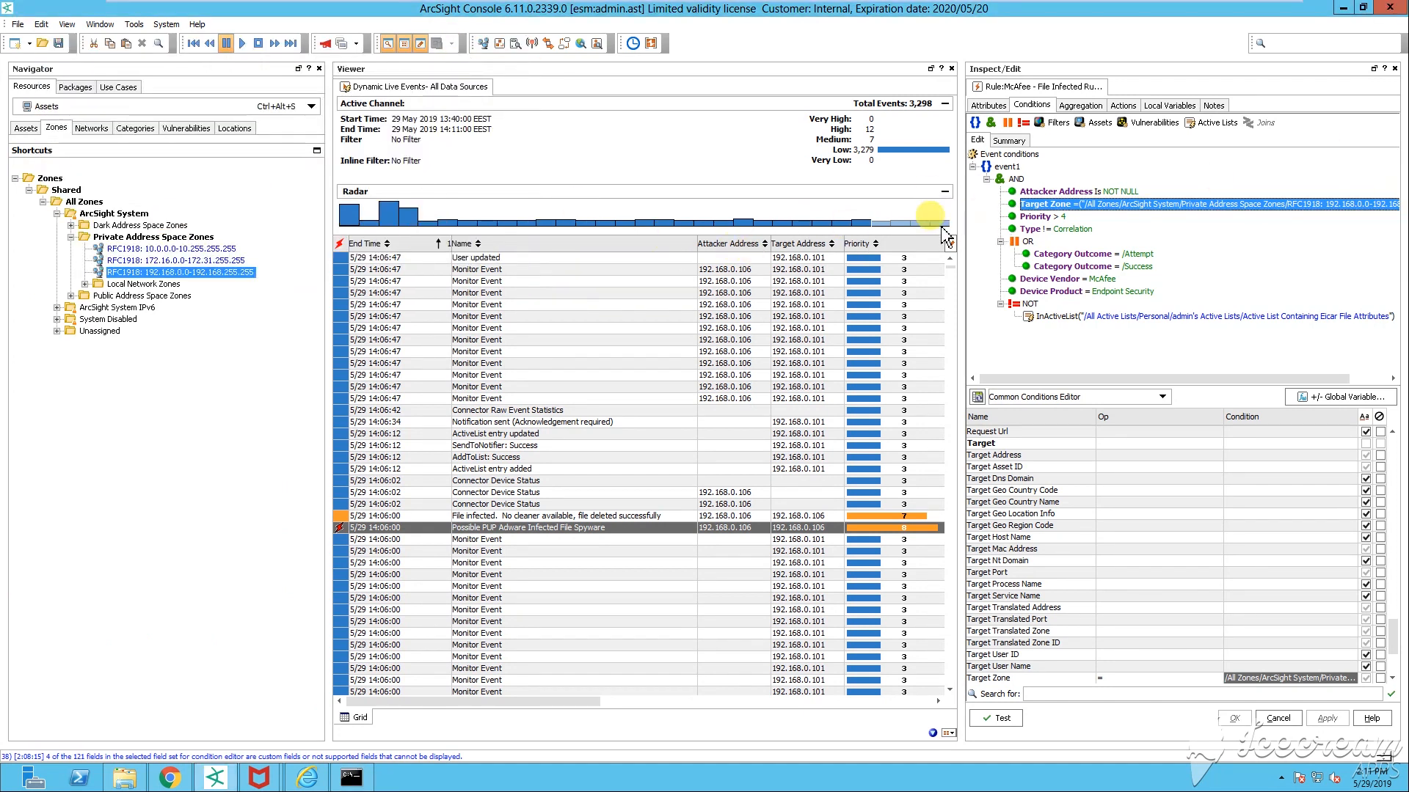
# Step: Inspect the rule's Priority condition and compare it with the priority of the File infected event in the live channel
pyautogui.moveTo(961, 228); pyautogui.dragTo(813, 220)
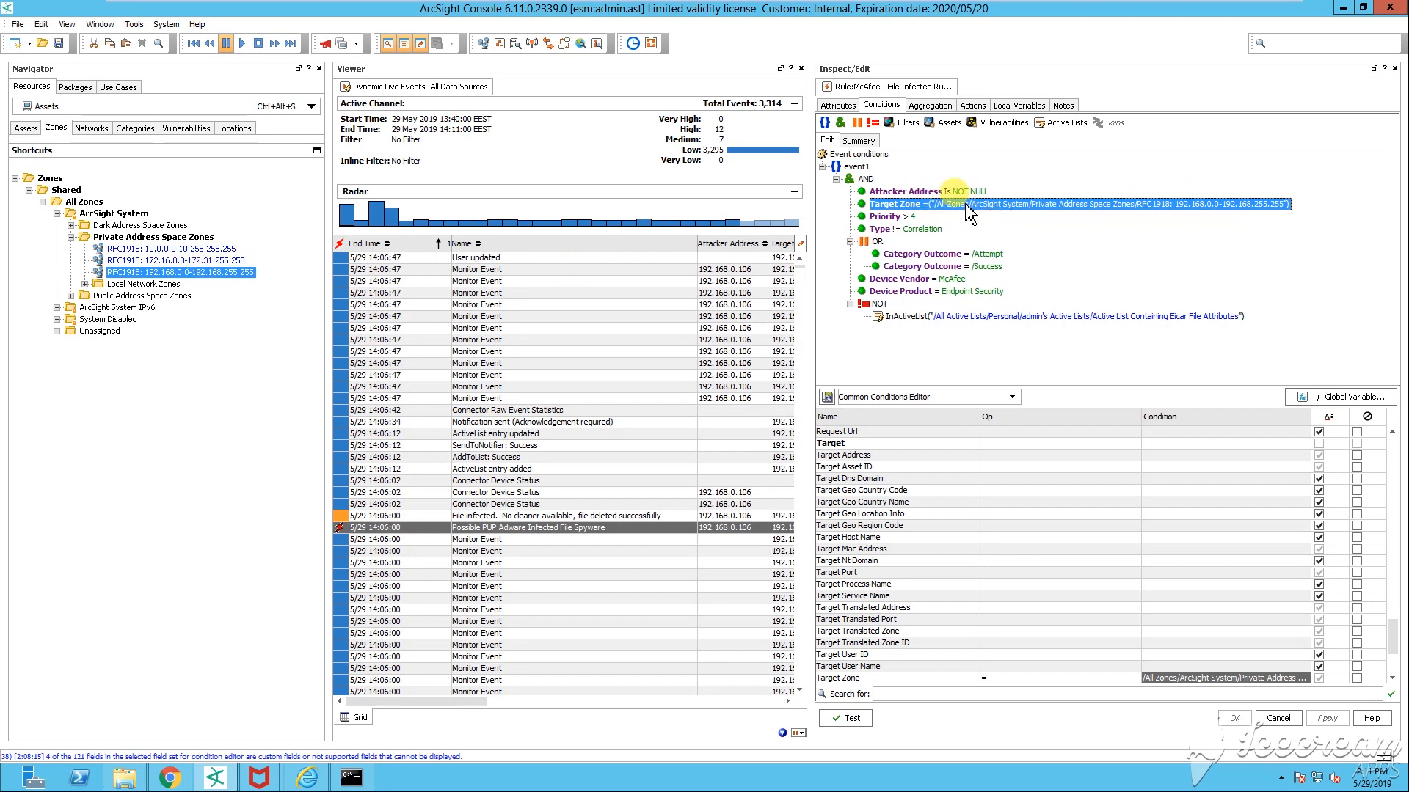
pyautogui.click(901, 217)
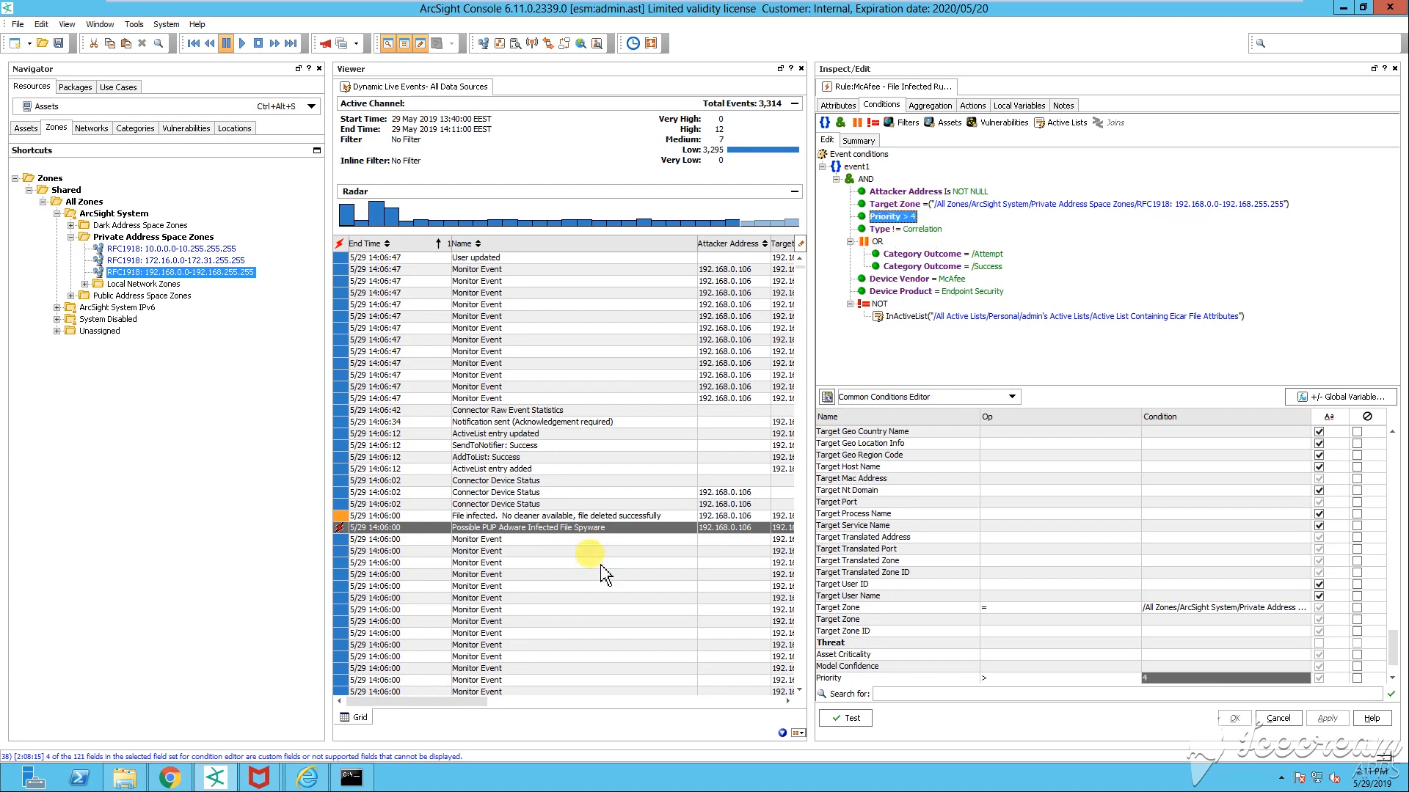
pyautogui.moveTo(329, 481); pyautogui.dragTo(214, 477)
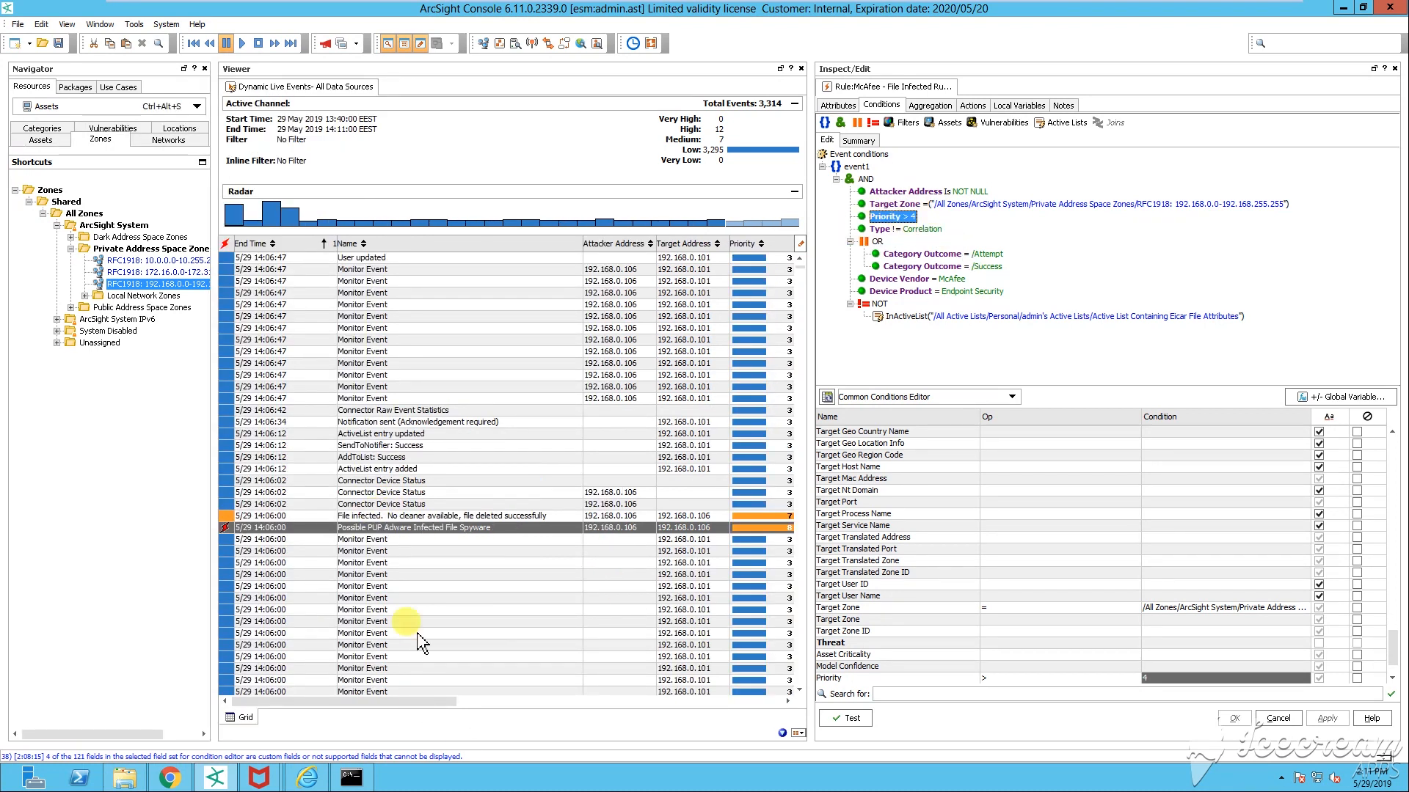
pyautogui.click(435, 519)
pyautogui.moveTo(411, 703)
pyautogui.mouseDown()
pyautogui.moveTo(445, 714)
pyautogui.moveTo(366, 713)
pyautogui.moveTo(426, 712)
pyautogui.mouseUp()
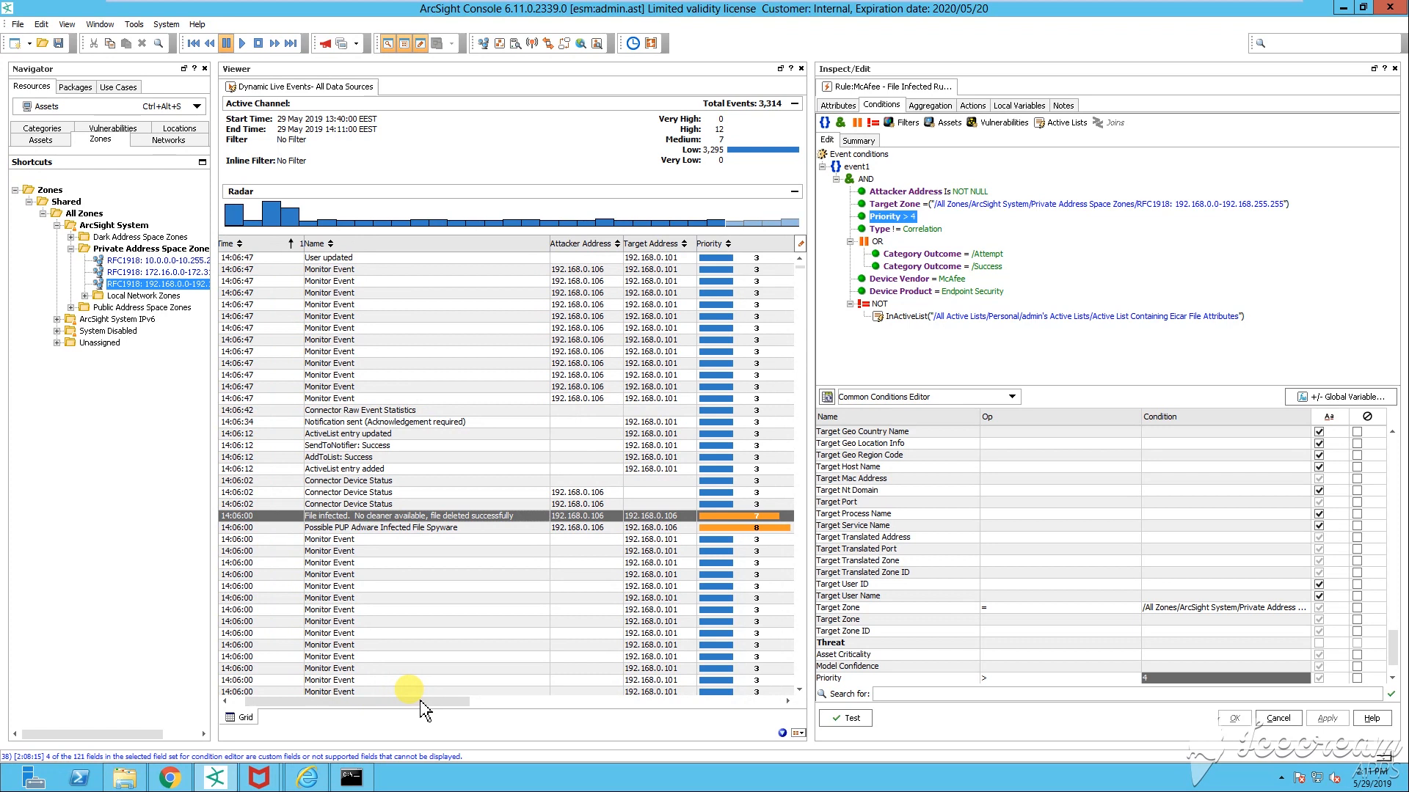
# Step: Inspect the rule's Type condition, check the Type field in the File infected event's details, and close the event details
pyautogui.click(905, 231)
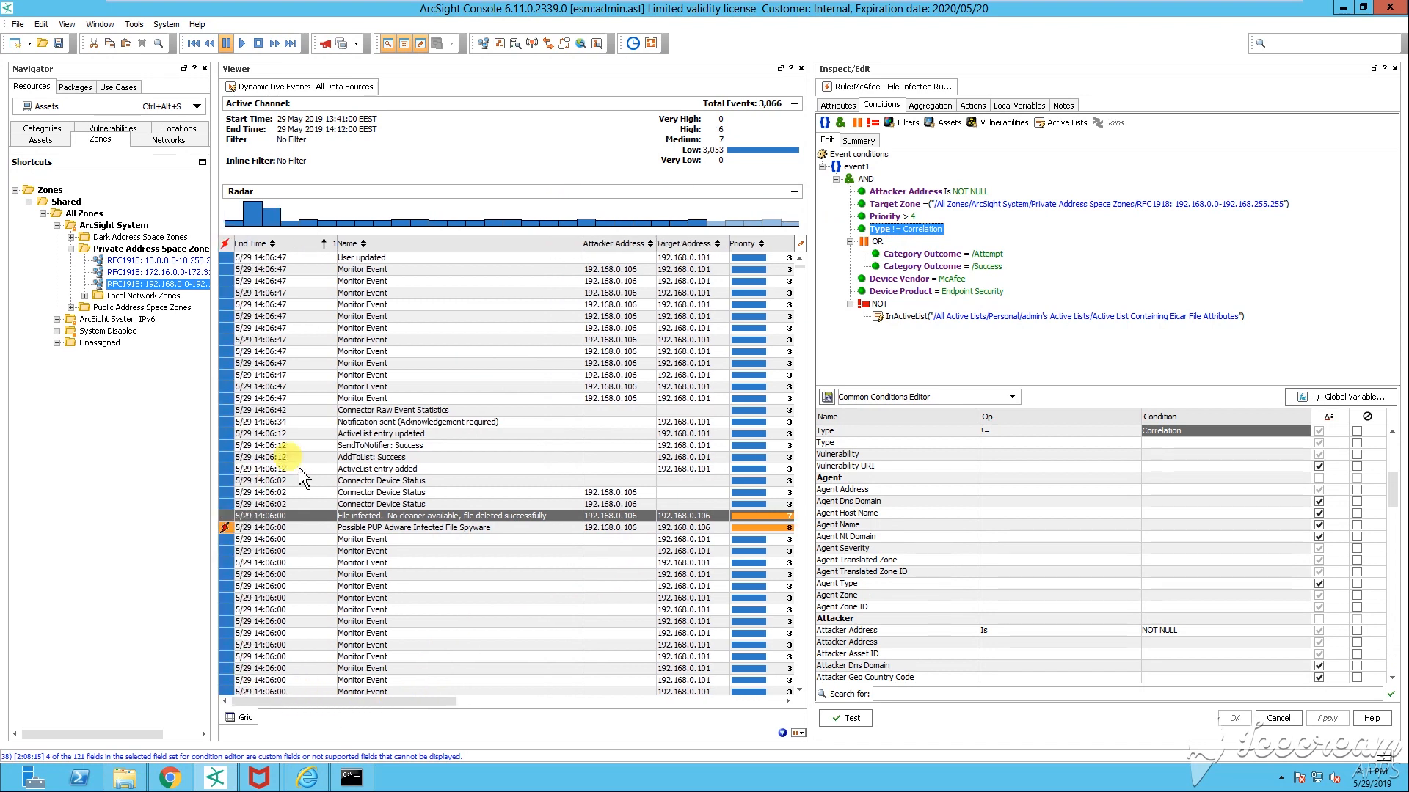
pyautogui.moveTo(884, 217)
pyautogui.mouseDown()
pyautogui.moveTo(906, 237)
pyautogui.moveTo(903, 220)
pyautogui.mouseUp()
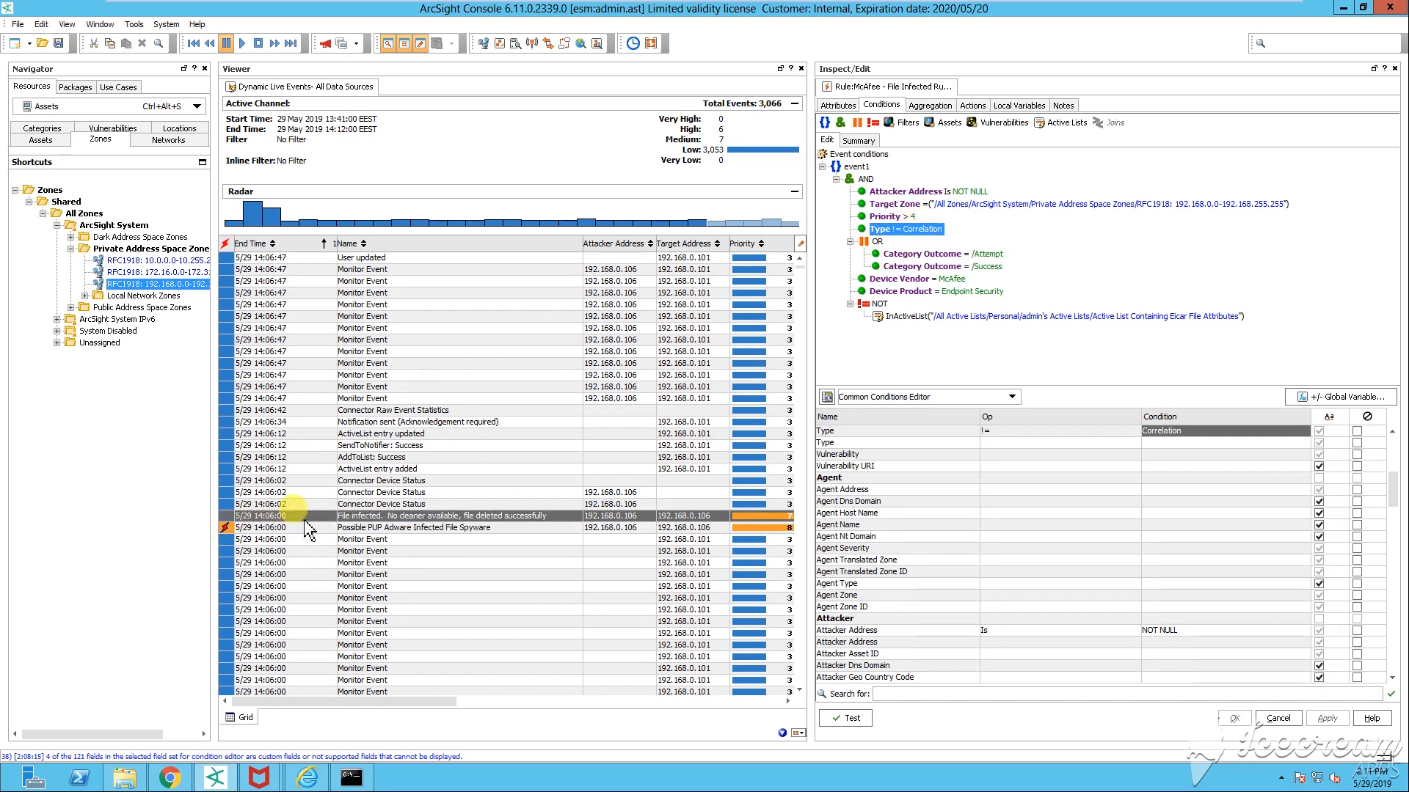
pyautogui.doubleClick(364, 518)
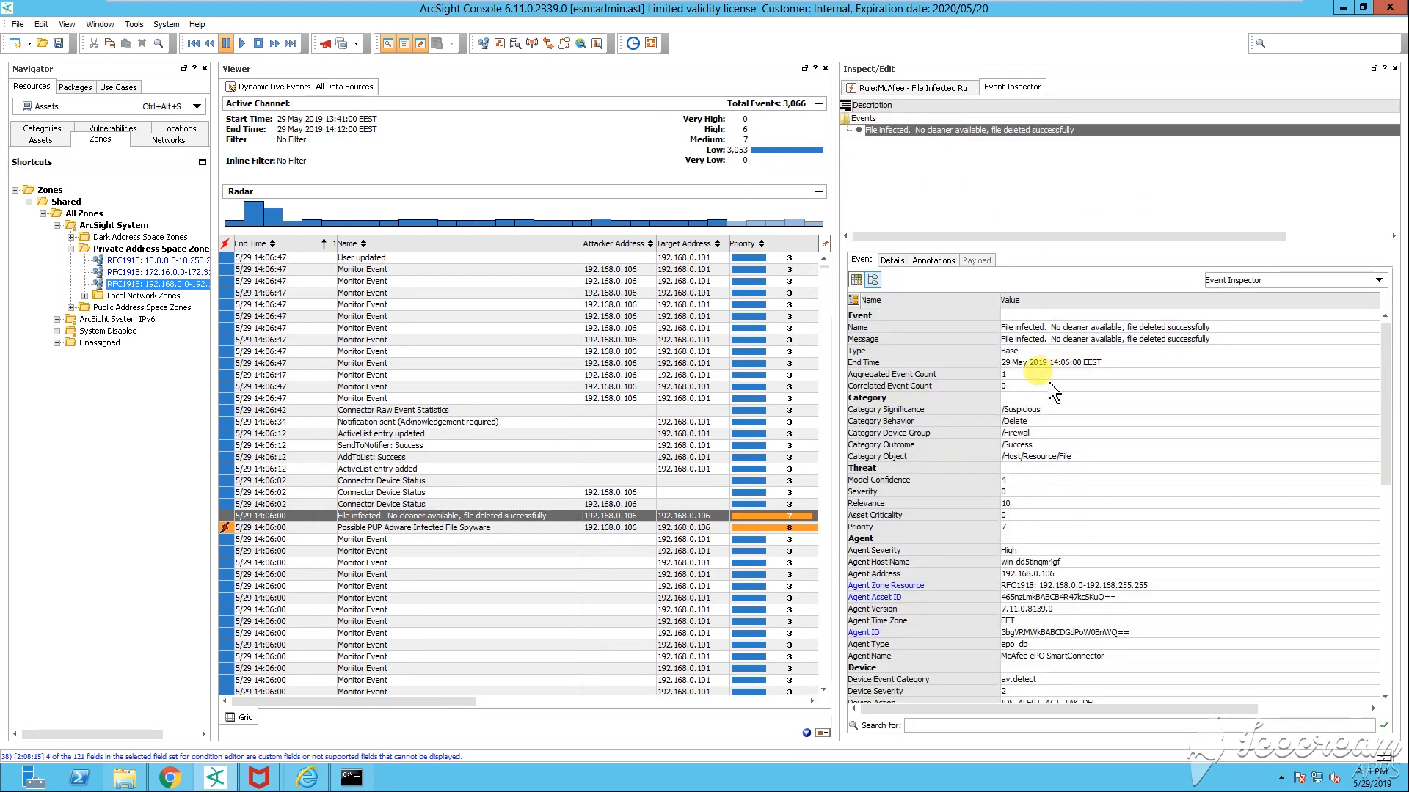
pyautogui.click(1027, 352)
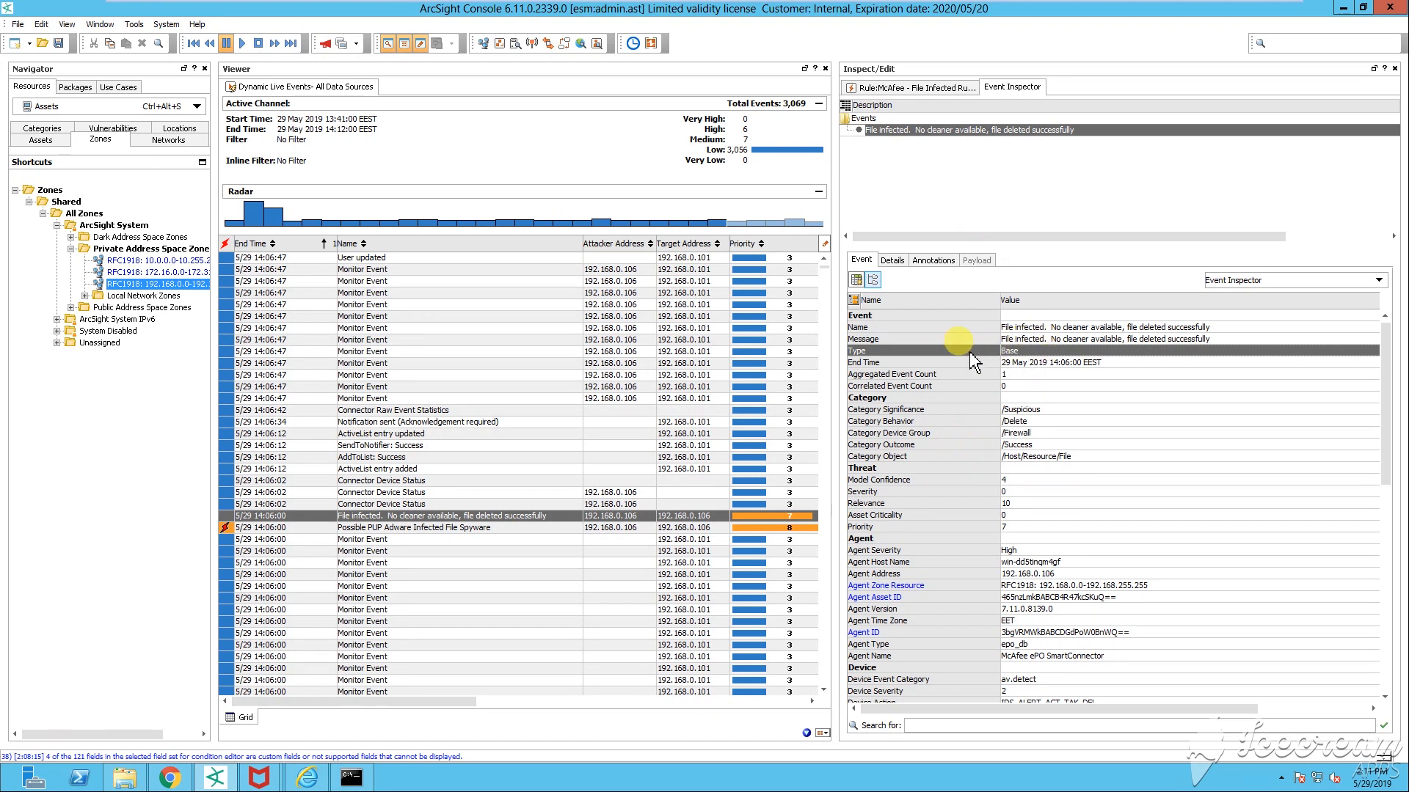
pyautogui.rightClick(1053, 90)
pyautogui.click(1027, 117)
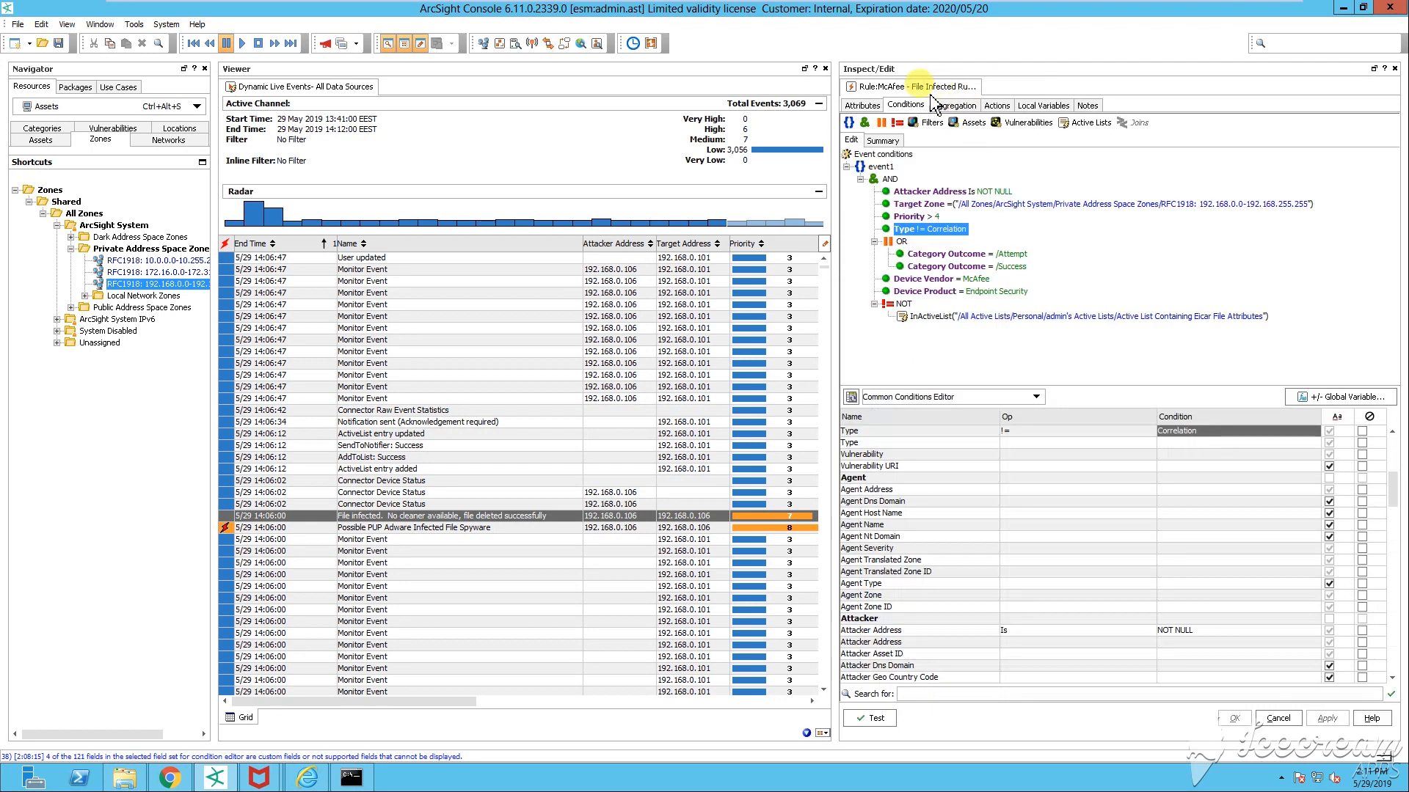
# Step: Edit the rule's Type condition, choose the != operator with the value Correlation, and confirm it
pyautogui.doubleClick(926, 233)
pyautogui.click(924, 231)
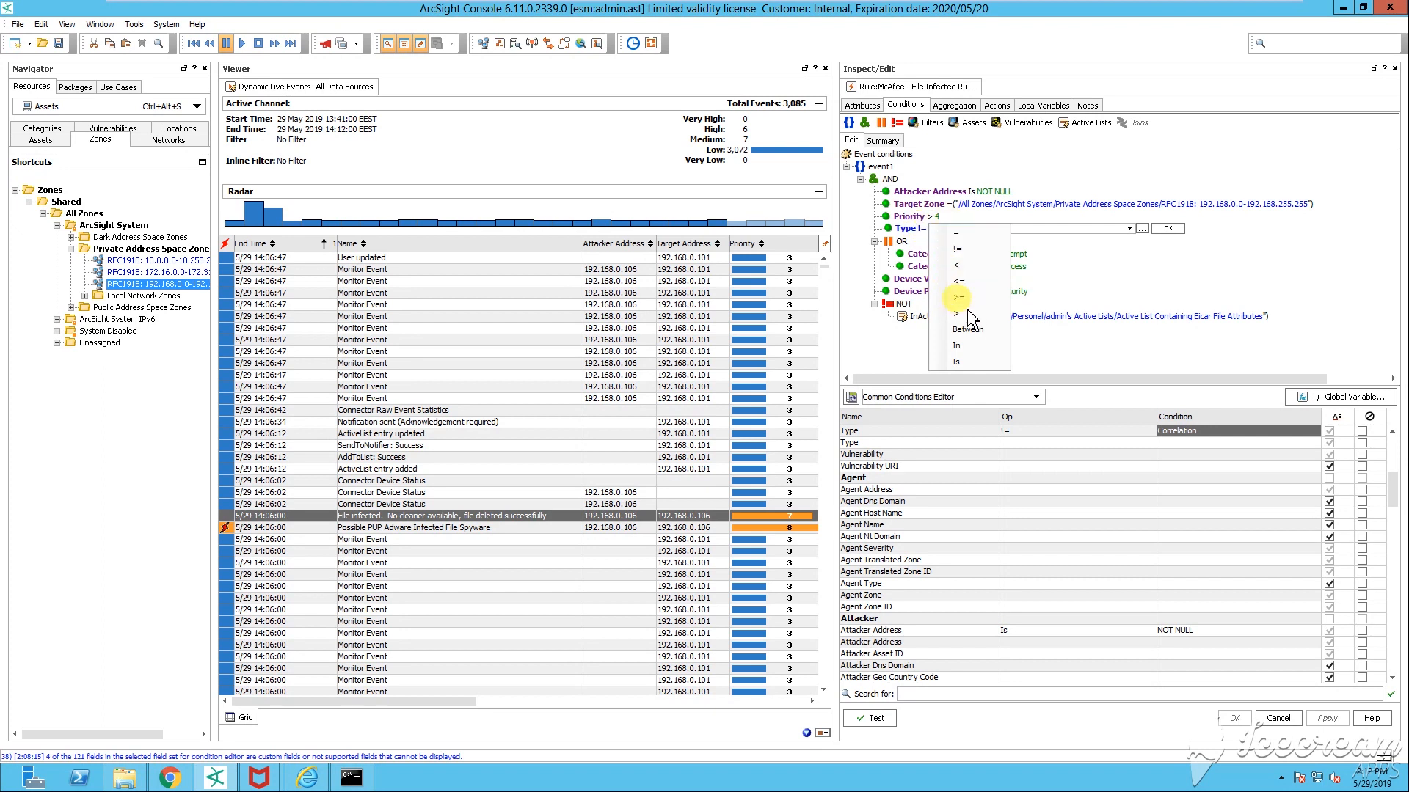
pyautogui.click(967, 250)
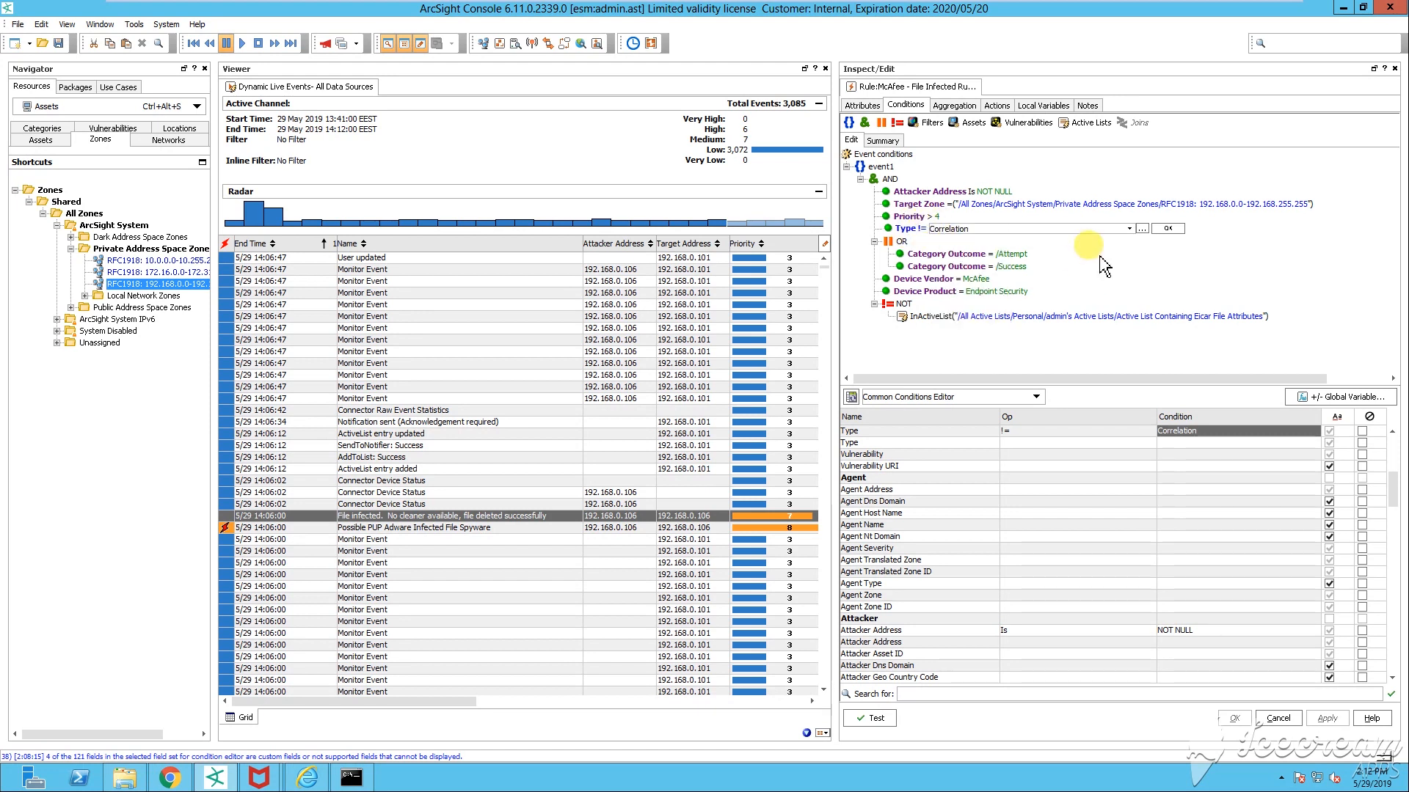
pyautogui.click(1167, 229)
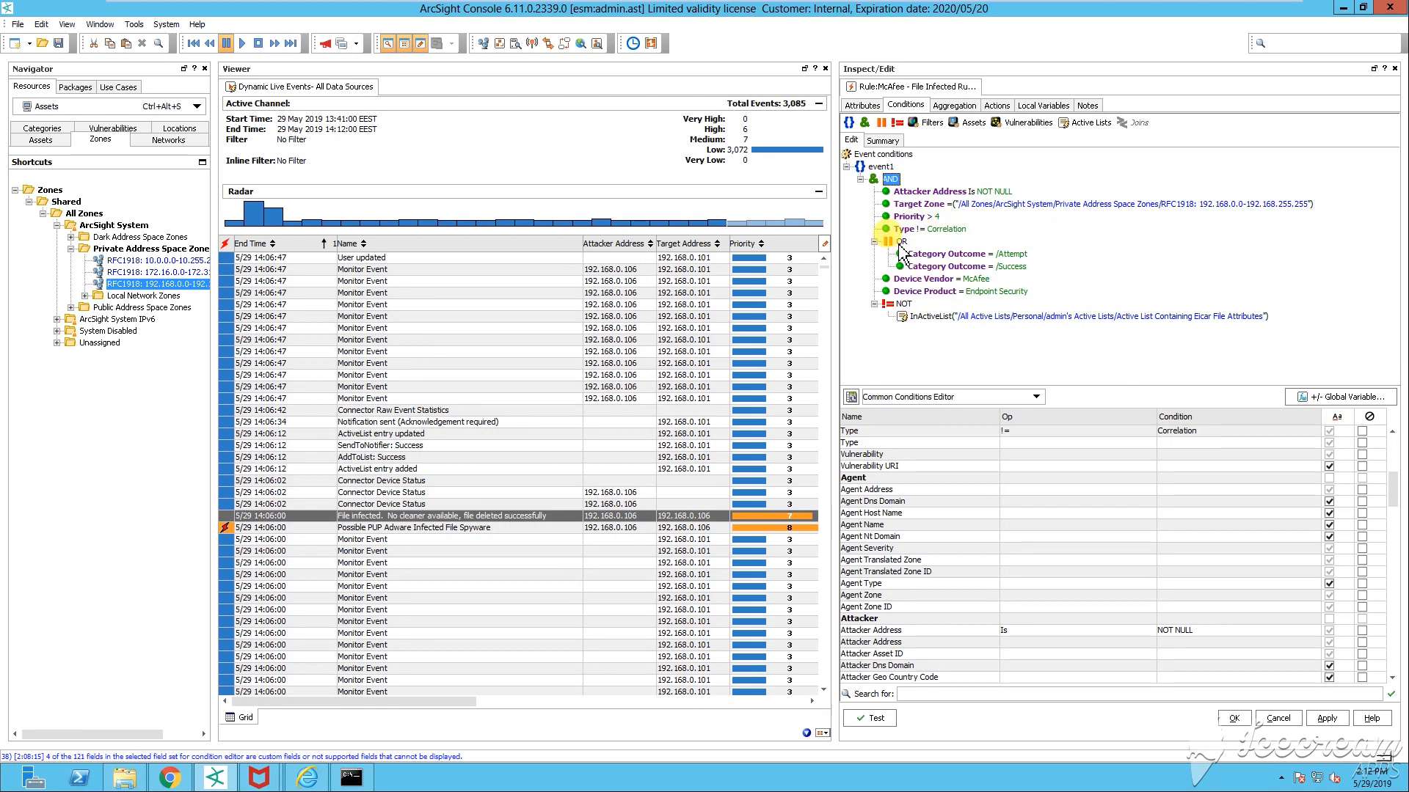
# Step: Select the Category Outcome = /Attempt condition and add a Category Outcome column to the live events grid
pyautogui.click(947, 254)
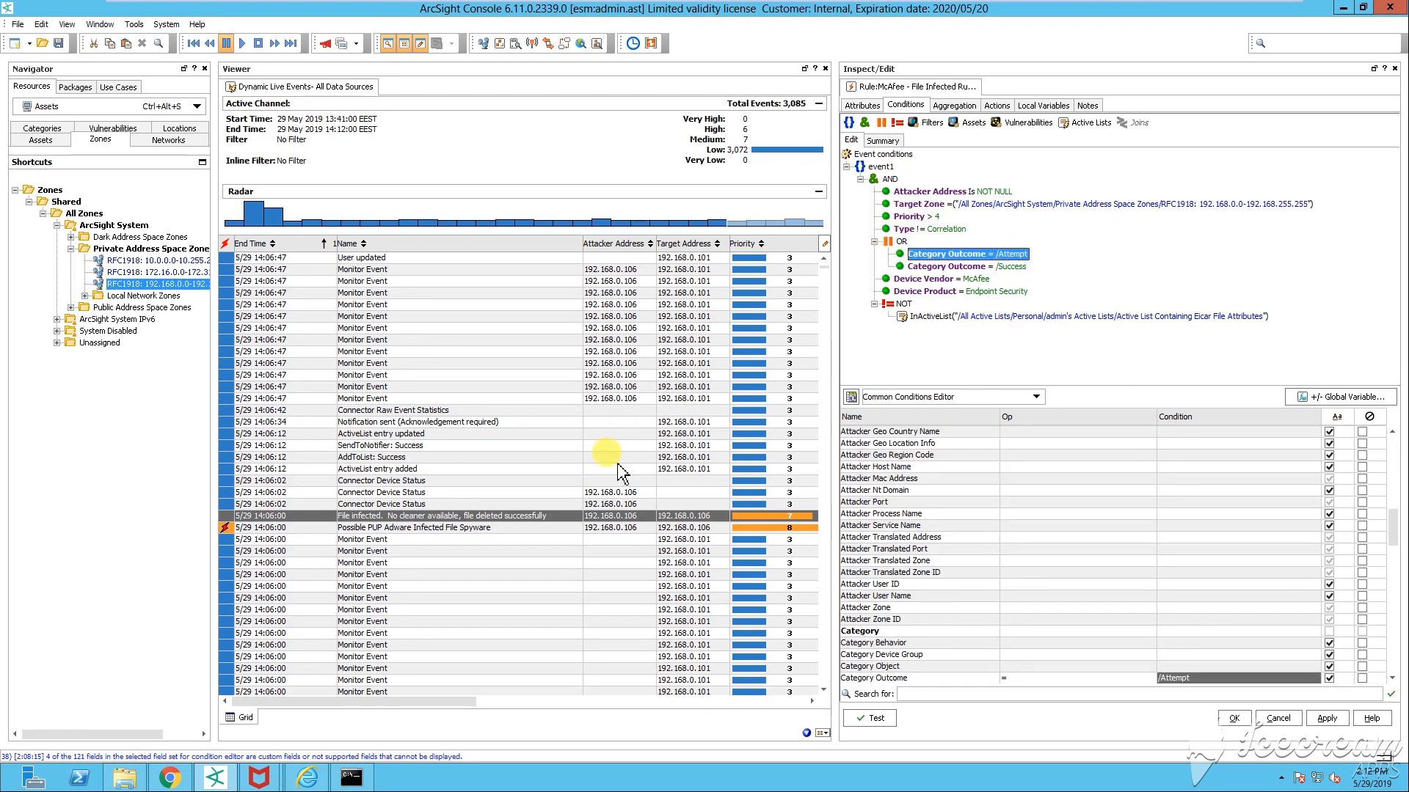
pyautogui.moveTo(831, 477); pyautogui.dragTo(1117, 470)
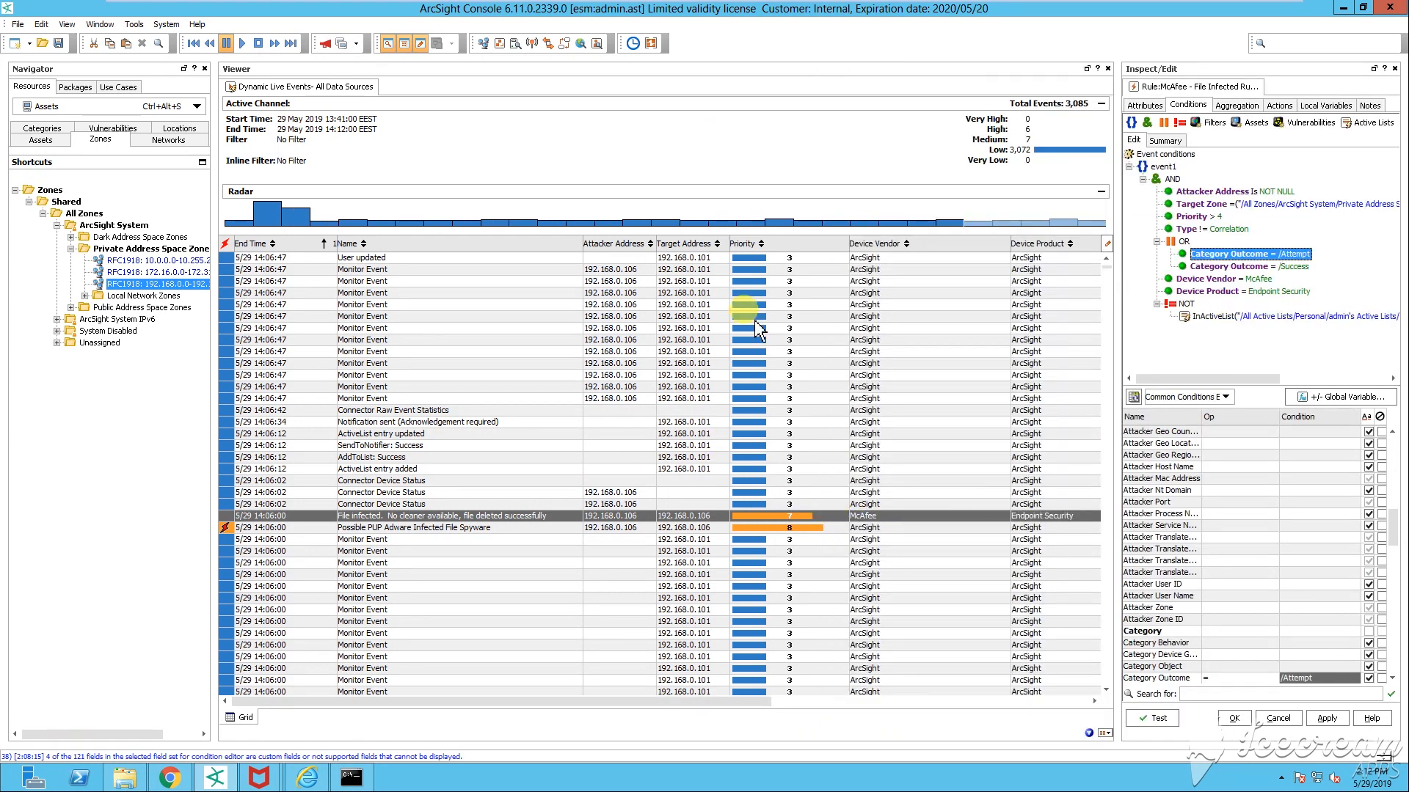
pyautogui.rightClick(826, 247)
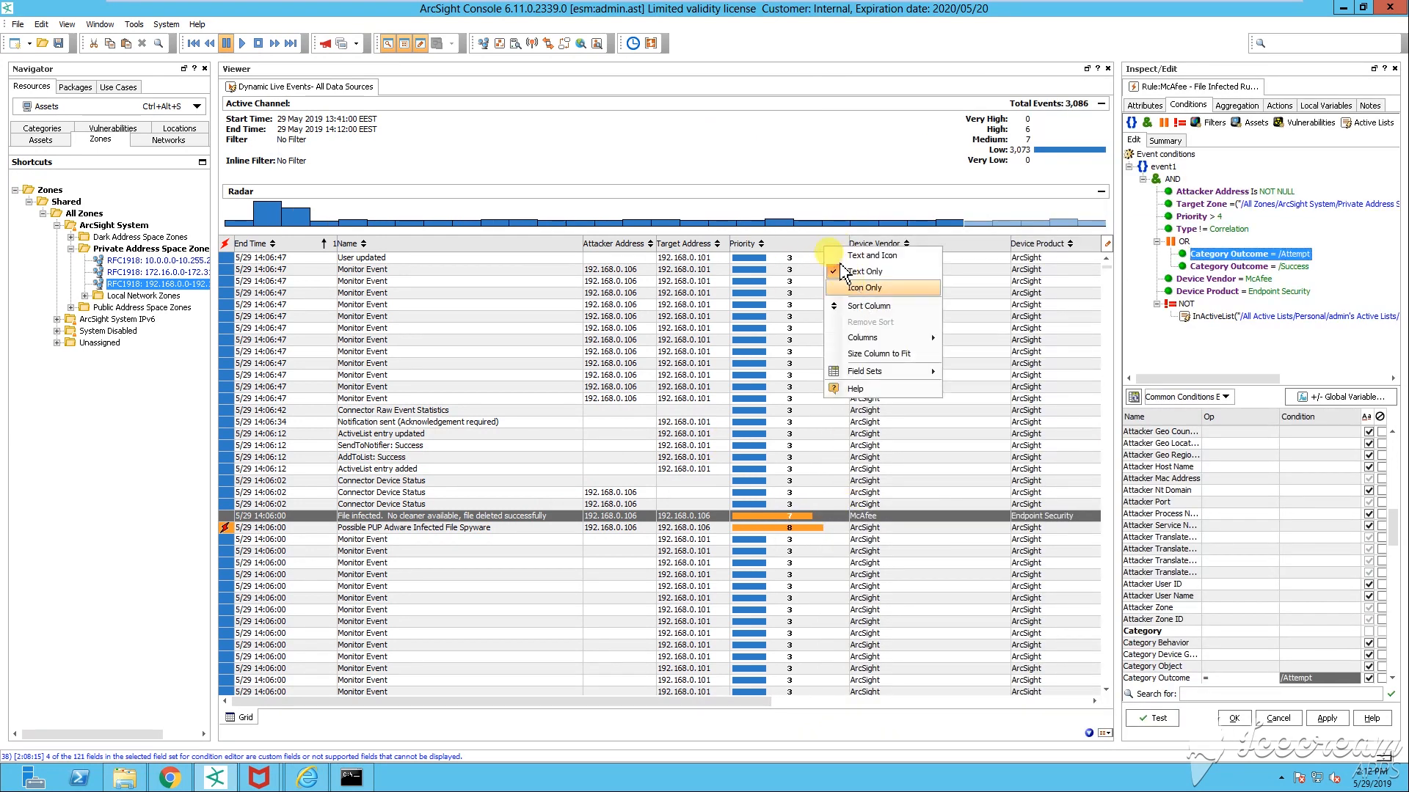
pyautogui.moveTo(873, 338)
pyautogui.moveTo(977, 342)
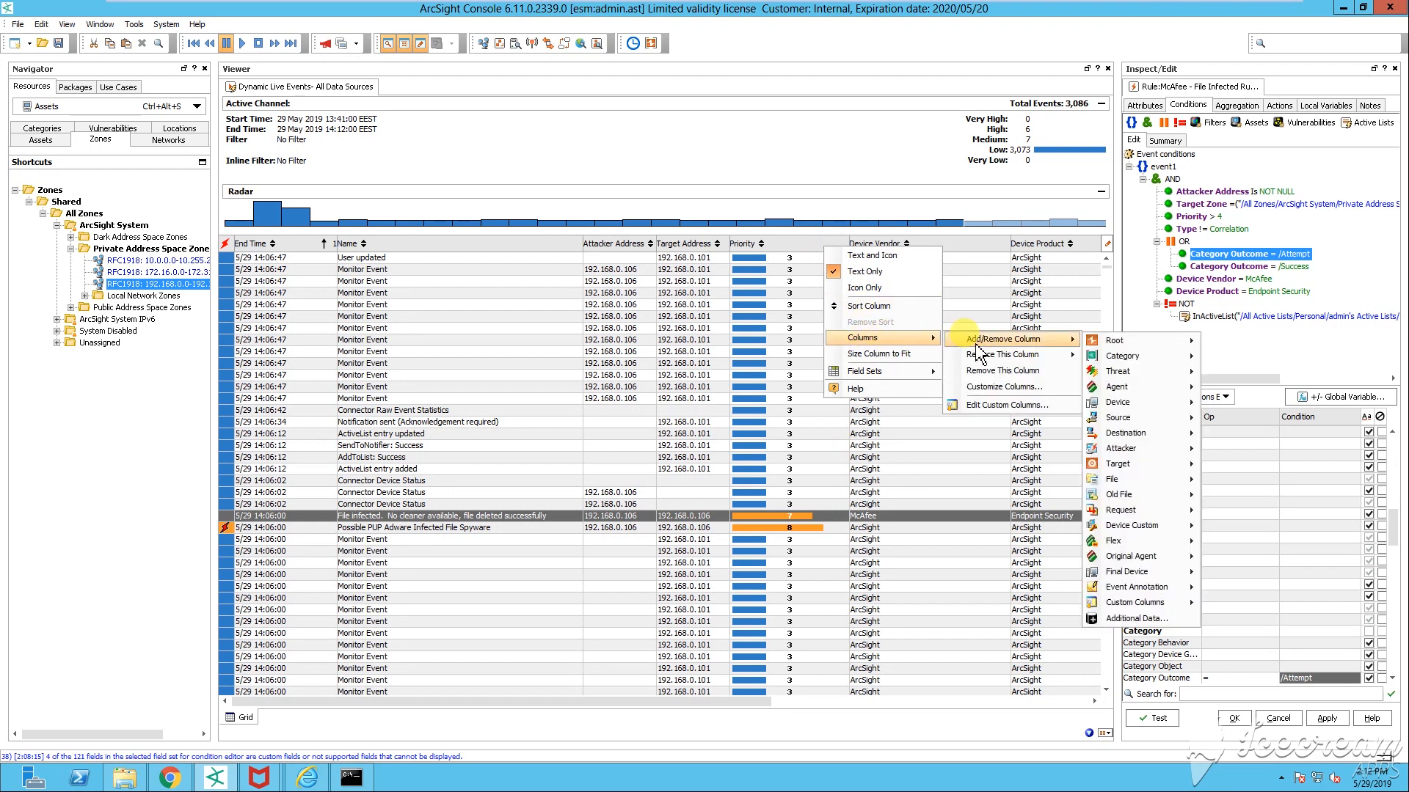
pyautogui.moveTo(1133, 356)
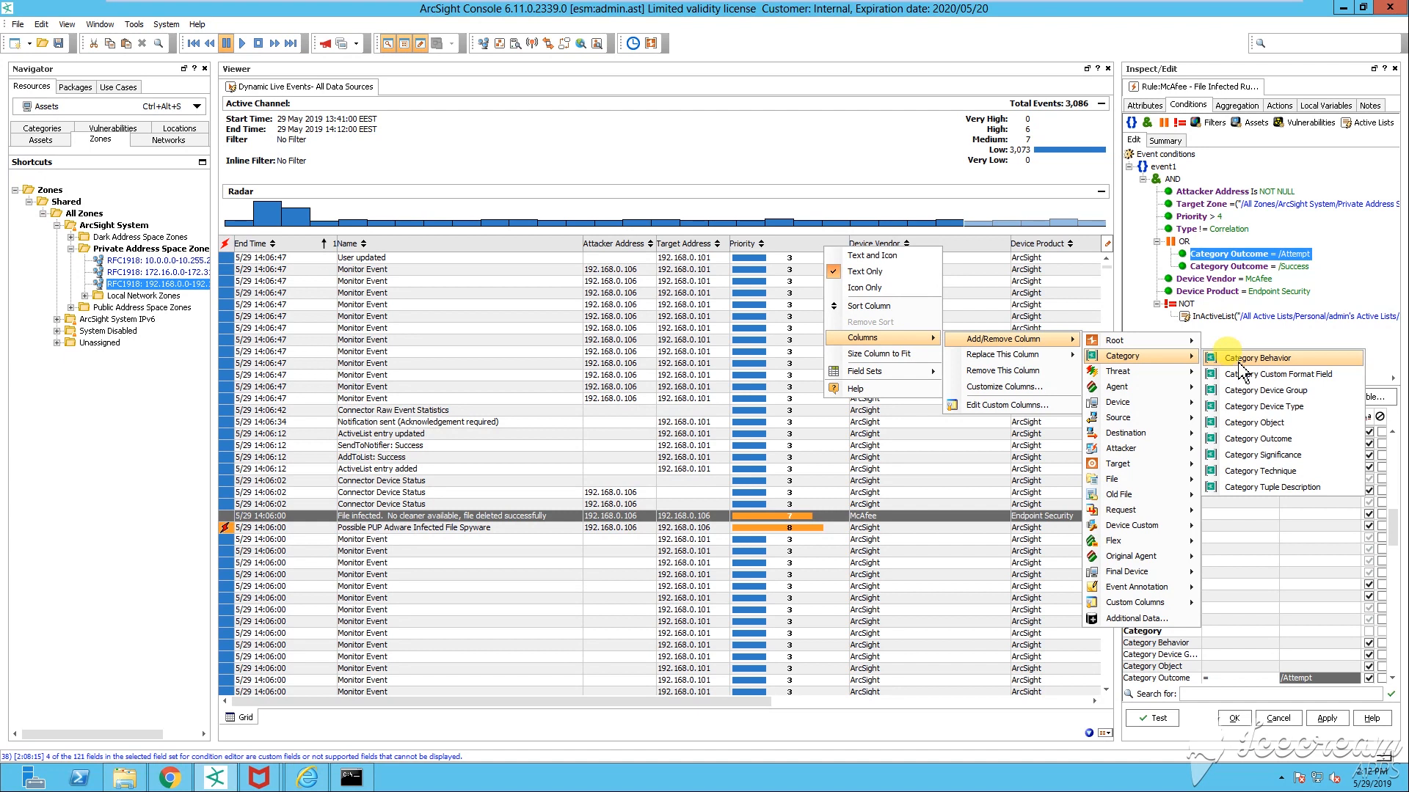
pyautogui.click(1258, 441)
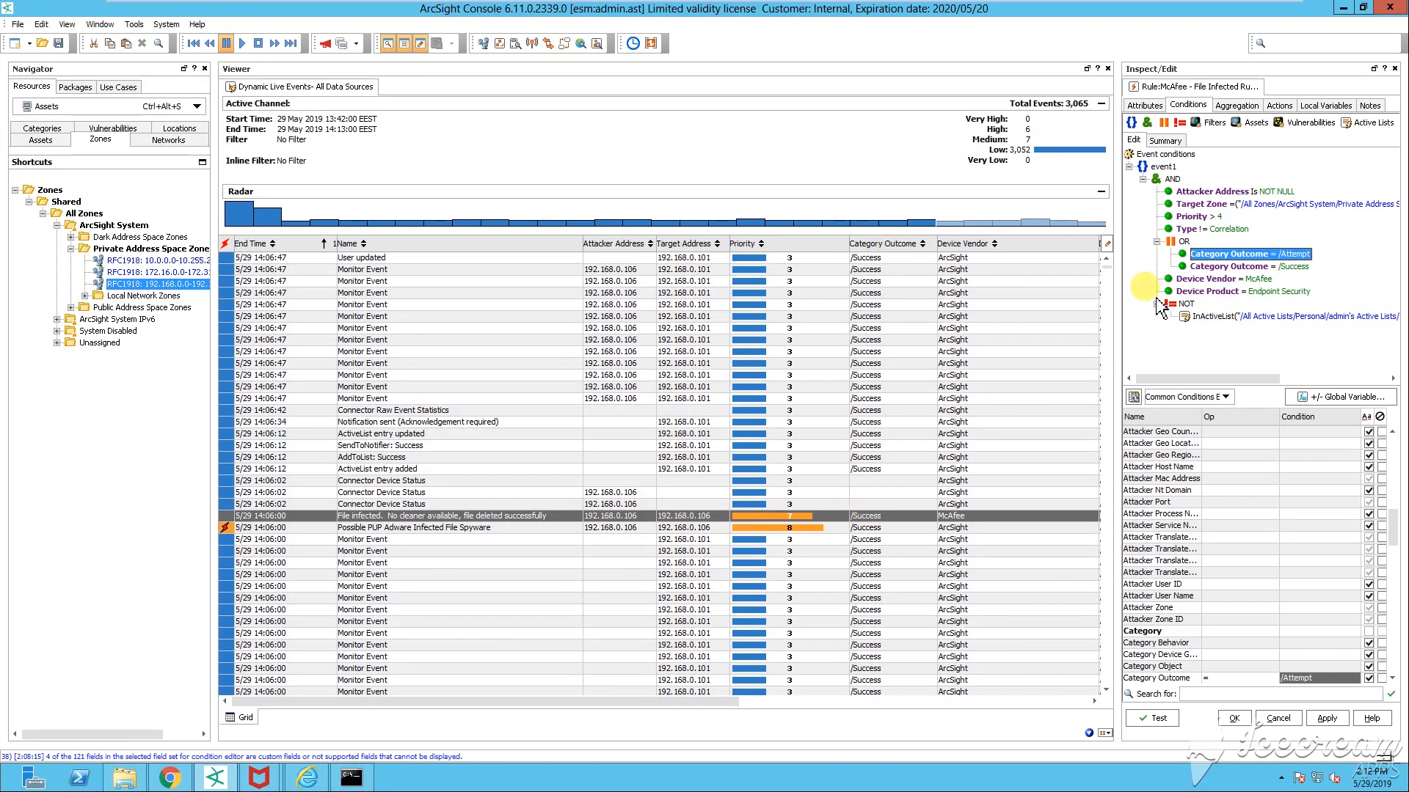
# Step: Widen the rule editor and examine the /Attempt and /Success Category Outcome conditions in the OR group
pyautogui.moveTo(1123, 286); pyautogui.dragTo(1007, 286)
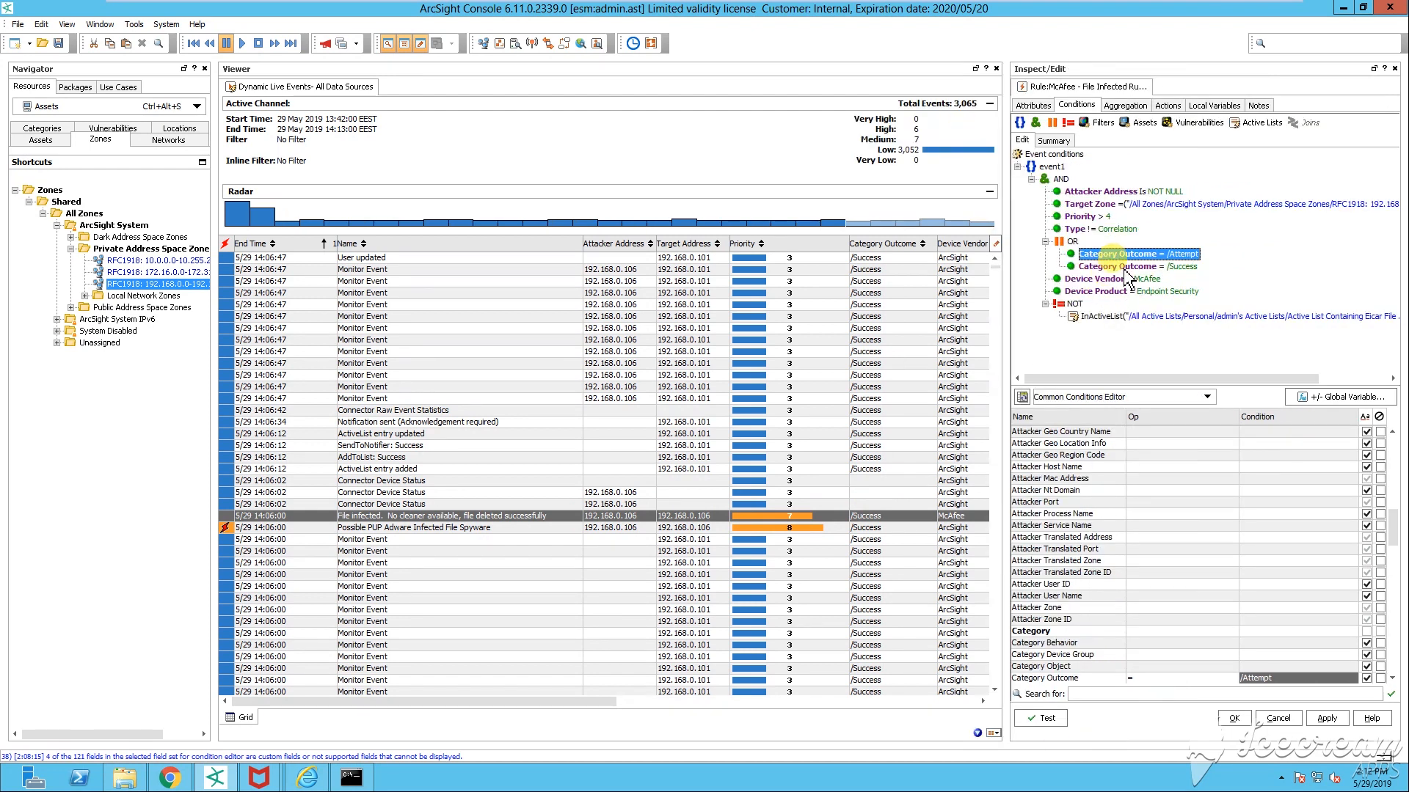
pyautogui.click(1165, 267)
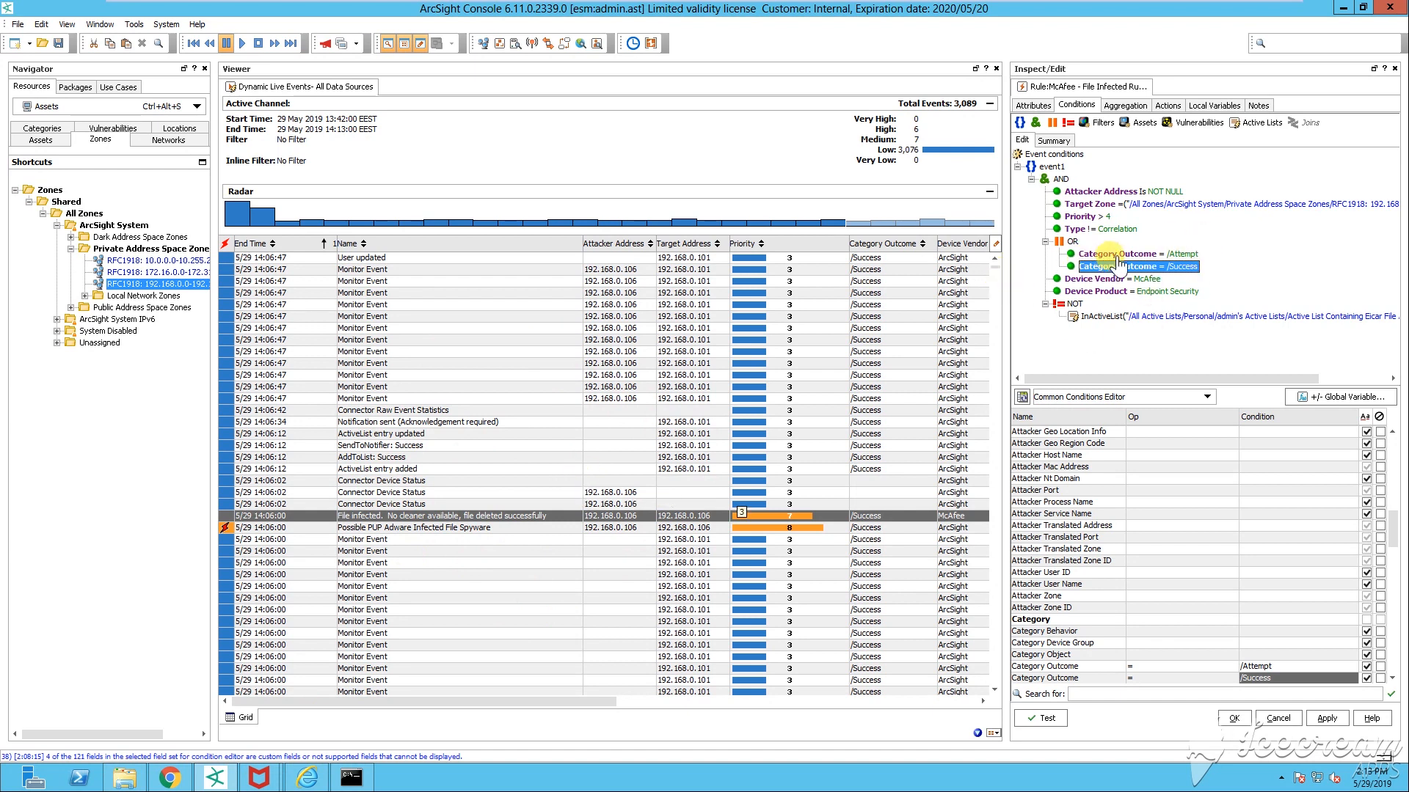
pyautogui.click(1165, 254)
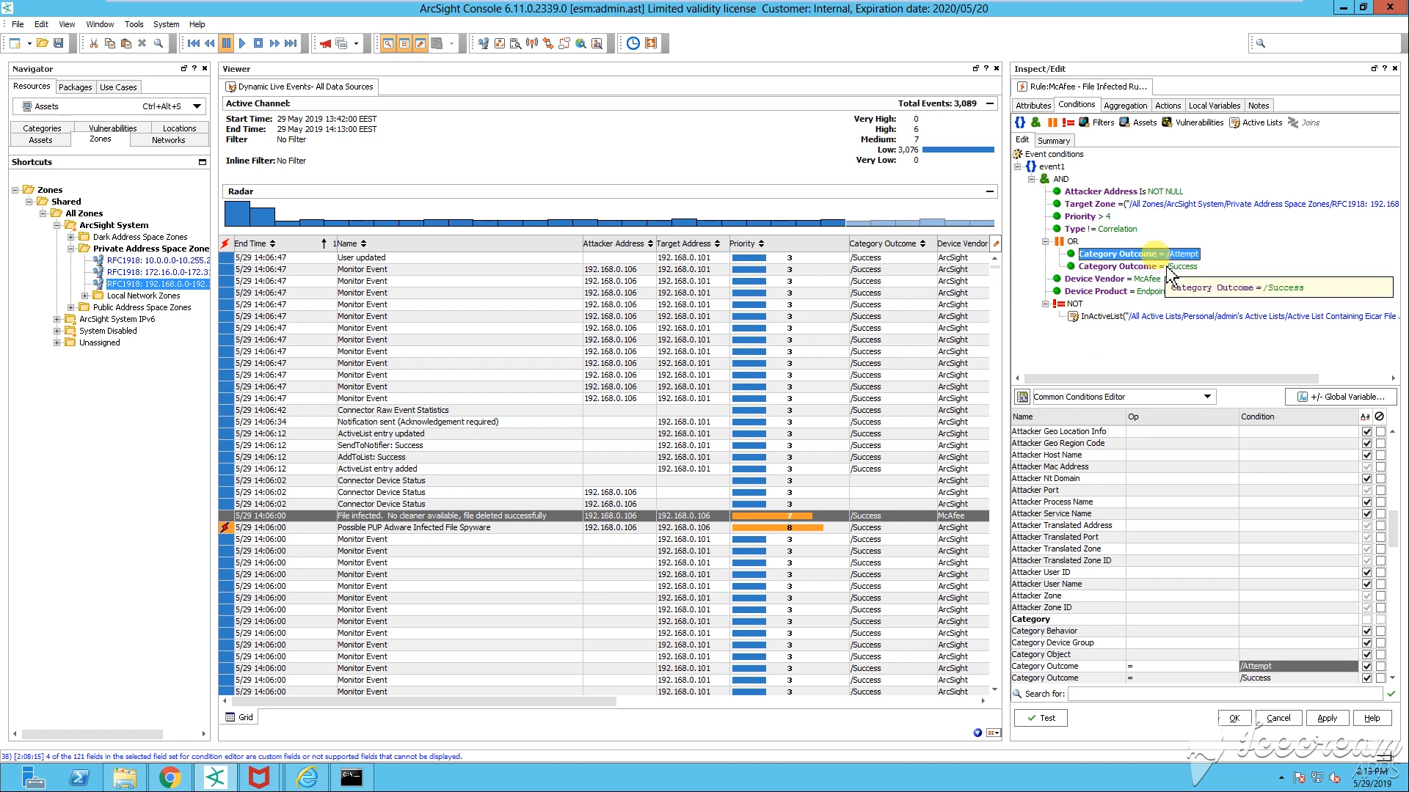
pyautogui.click(1166, 267)
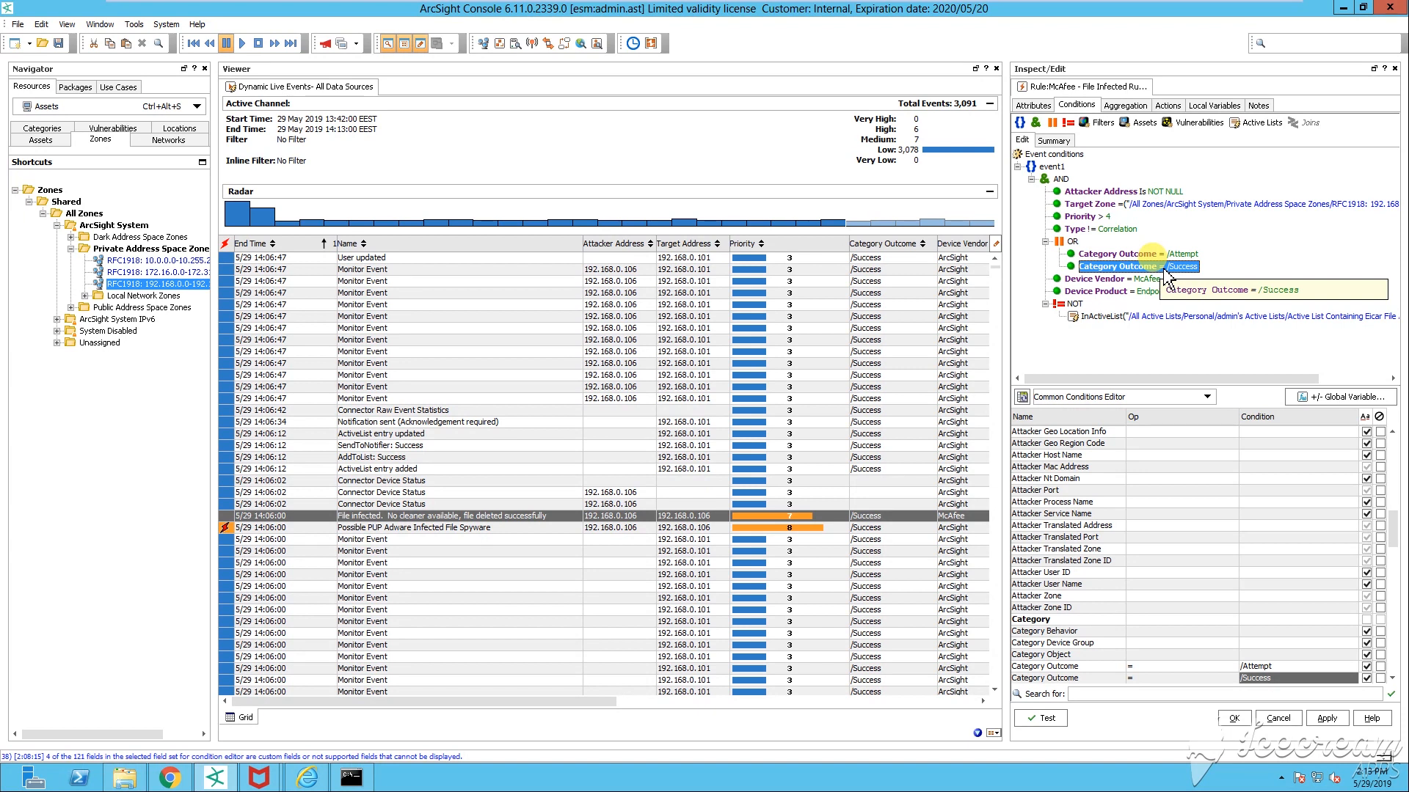
# Step: Inspect the rule's Device Vendor condition and compare it with the Device Vendor and Device Product columns of the live events
pyautogui.click(1101, 279)
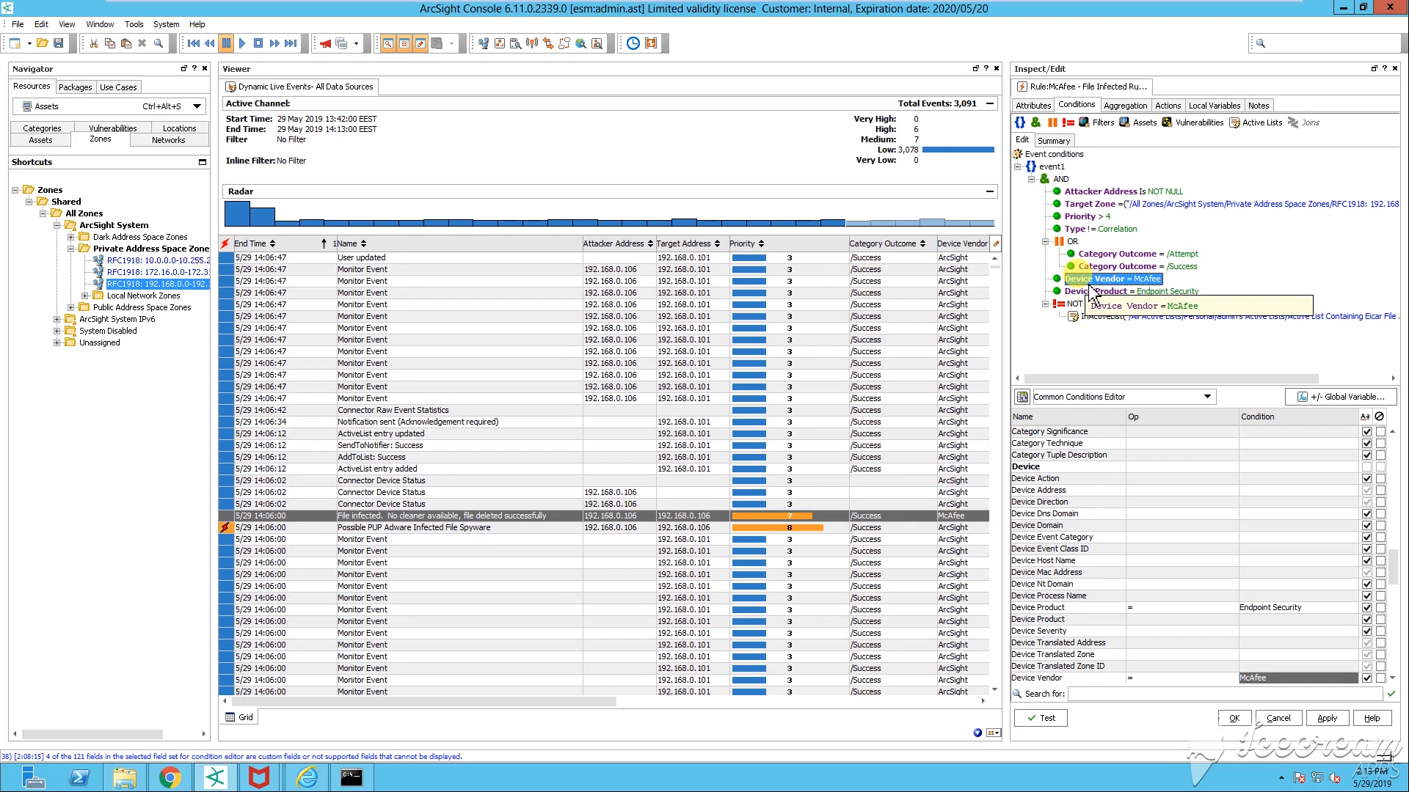
pyautogui.moveTo(1005, 486); pyautogui.dragTo(1166, 473)
pyautogui.moveTo(750, 703); pyautogui.dragTo(843, 704)
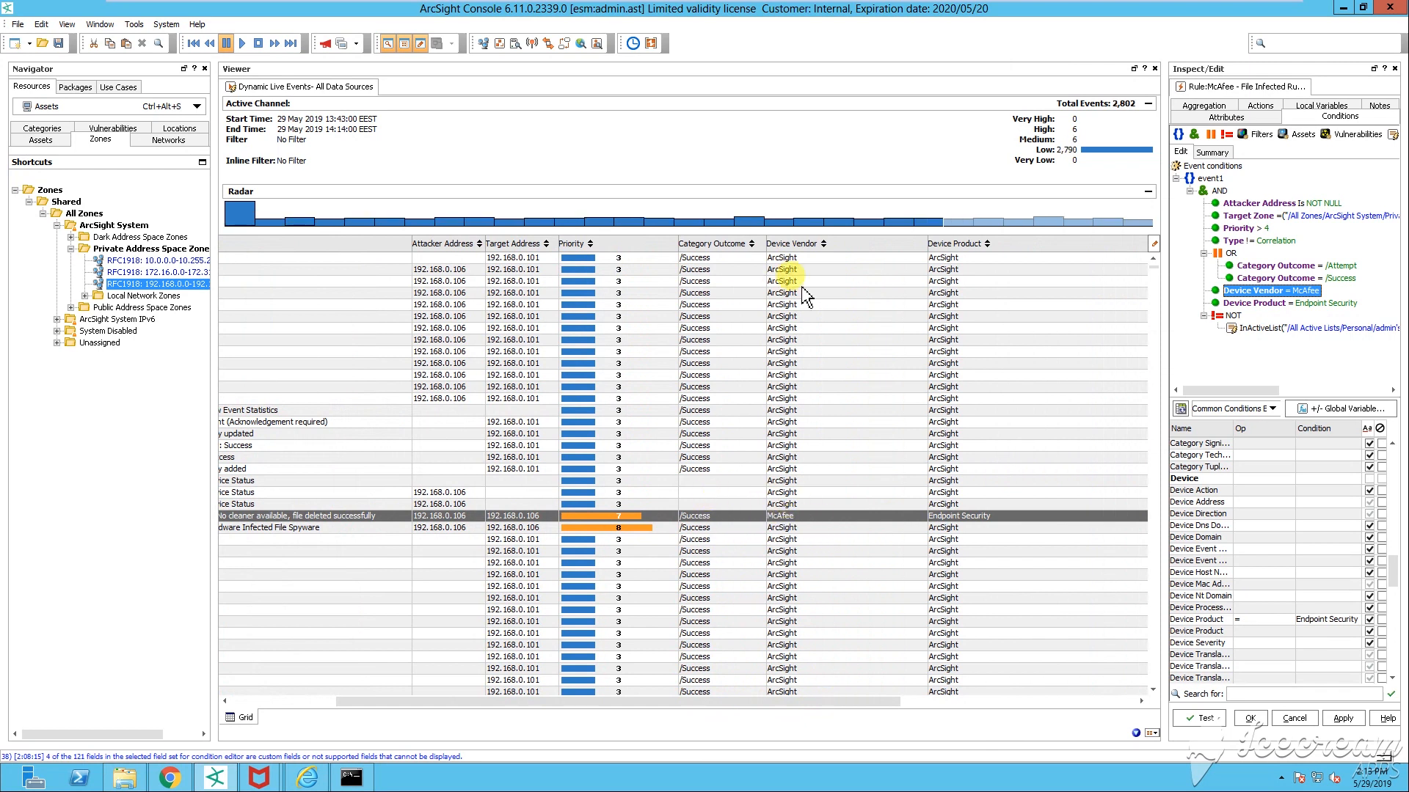
pyautogui.moveTo(1022, 242); pyautogui.dragTo(969, 279)
pyautogui.moveTo(817, 701); pyautogui.dragTo(682, 723)
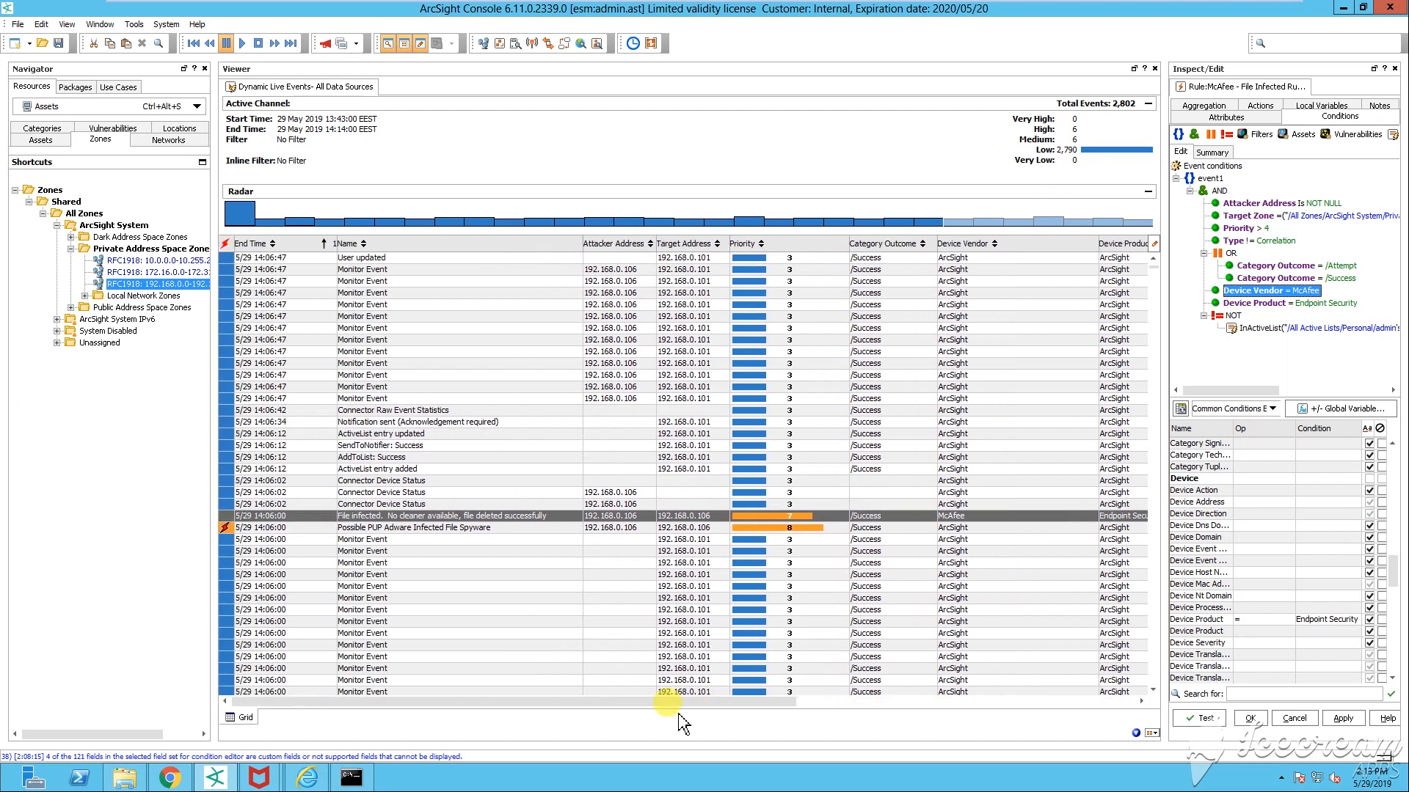
# Step: Widen the rule editor and examine the NOT group's InActiveList condition with its field mappings for the Eicar file attributes list
pyautogui.moveTo(1169, 310); pyautogui.dragTo(985, 327)
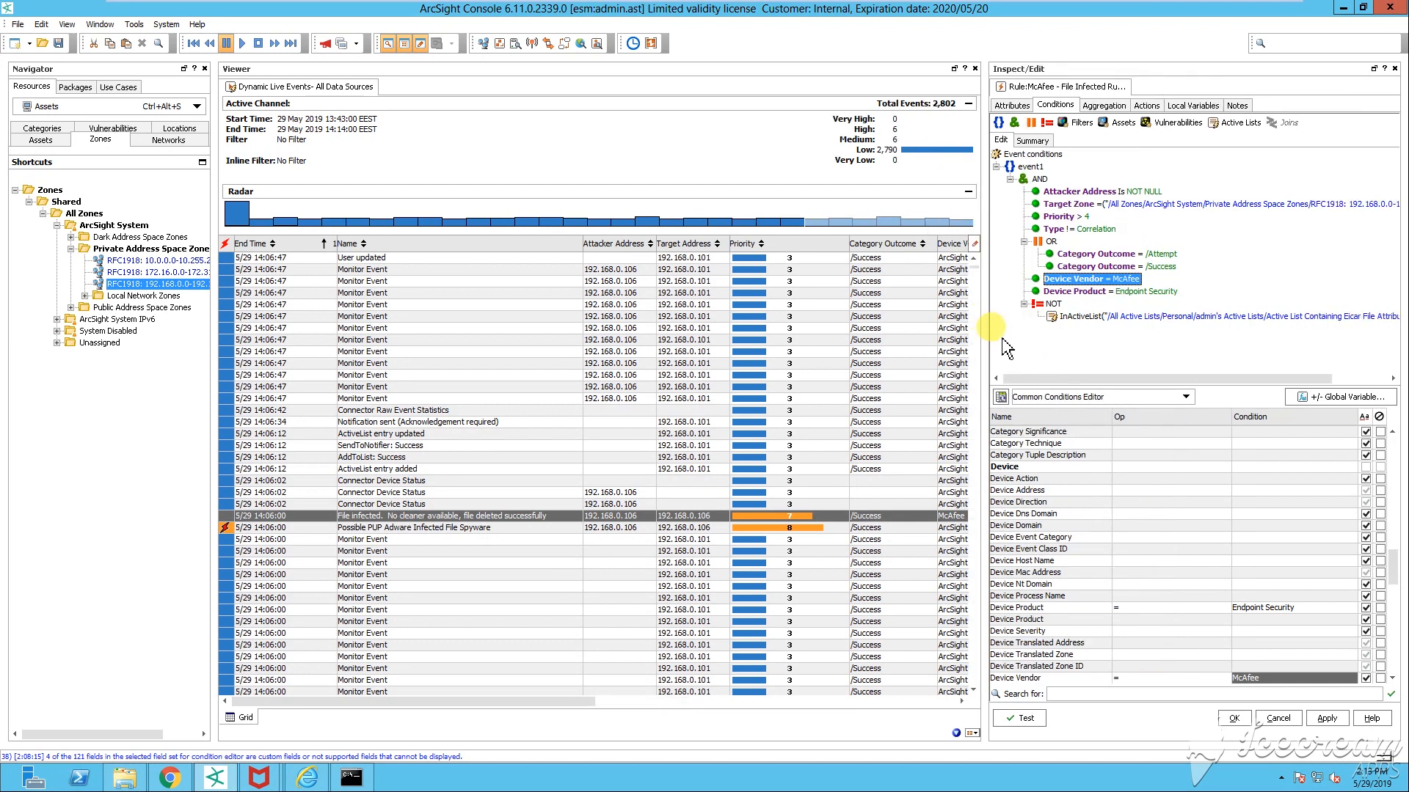
pyautogui.moveTo(984, 324); pyautogui.dragTo(926, 337)
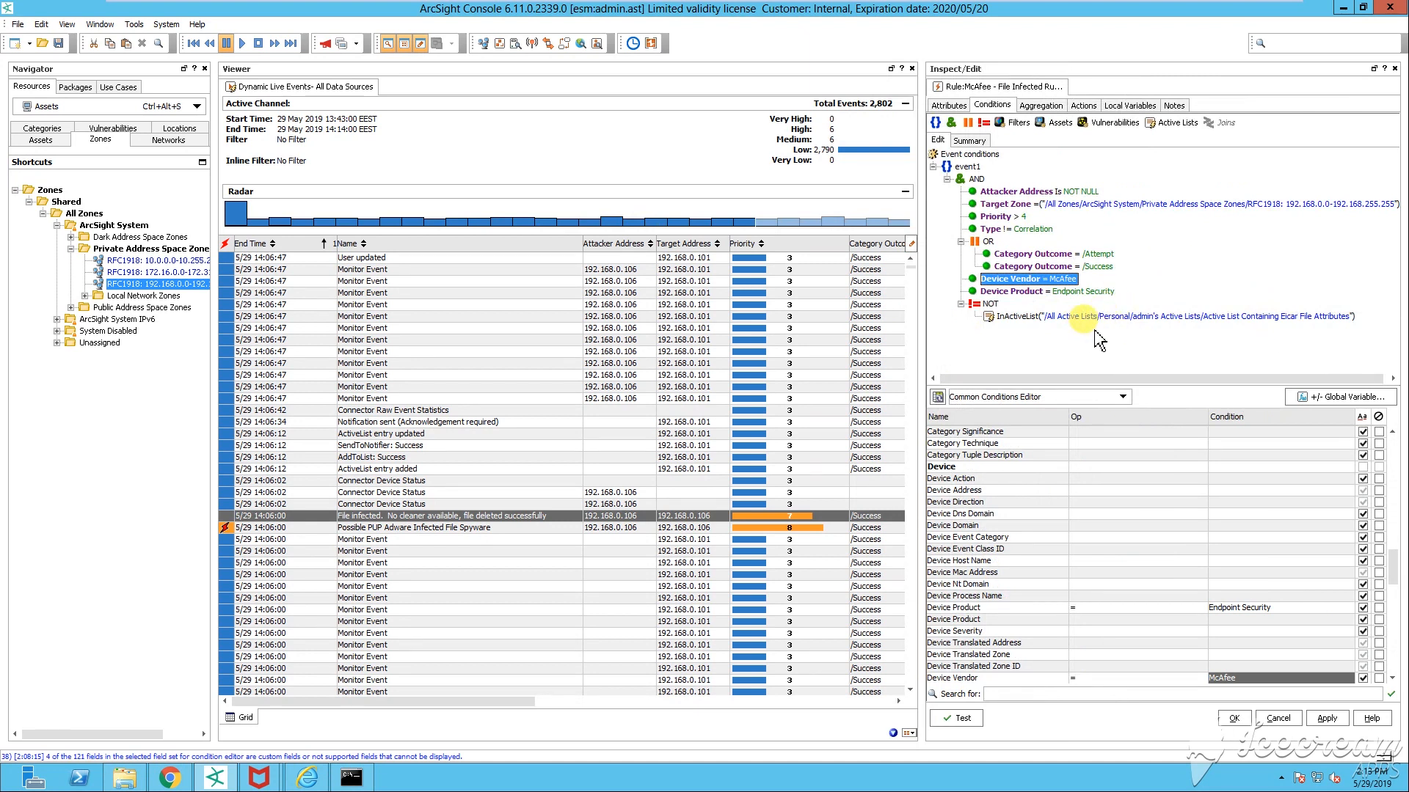
pyautogui.click(991, 305)
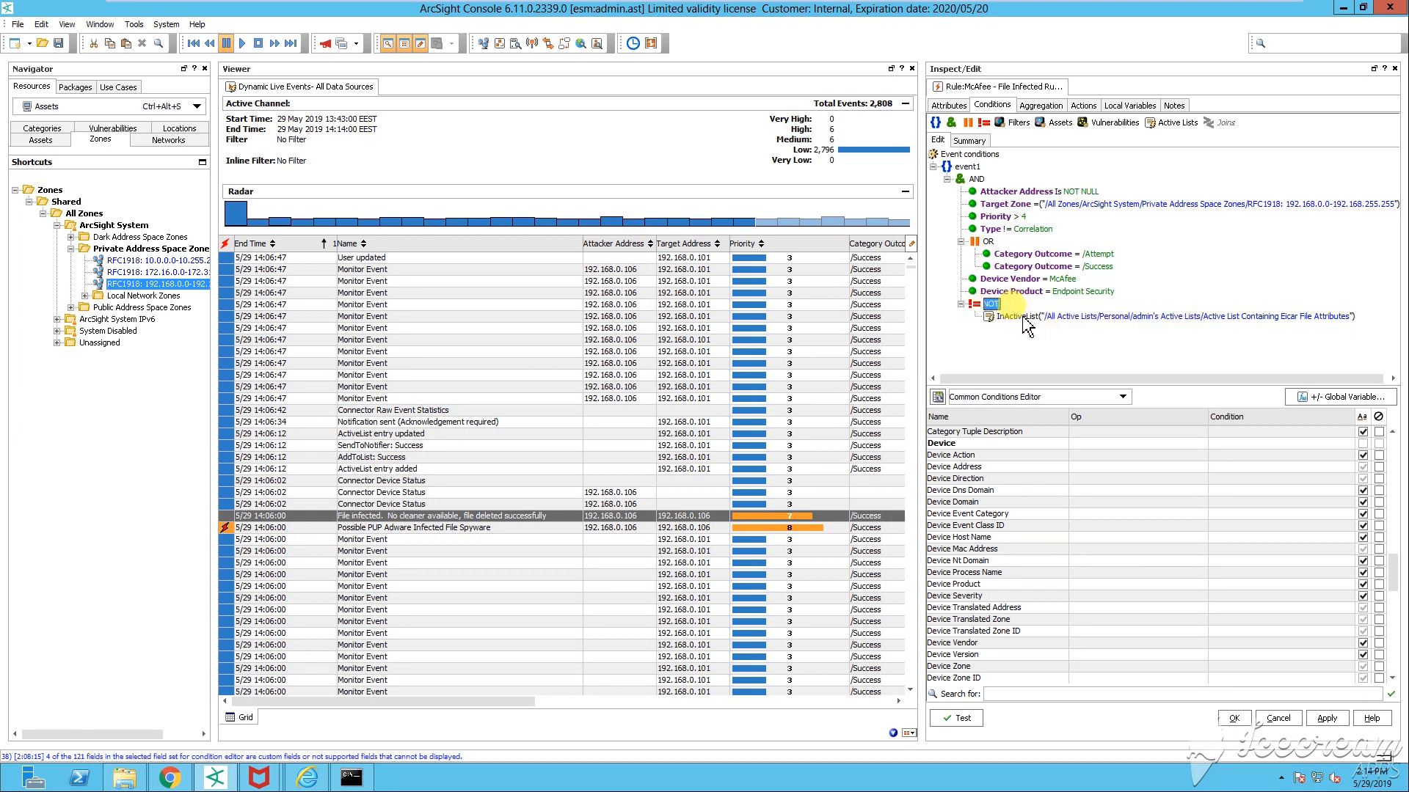
pyautogui.click(1019, 316)
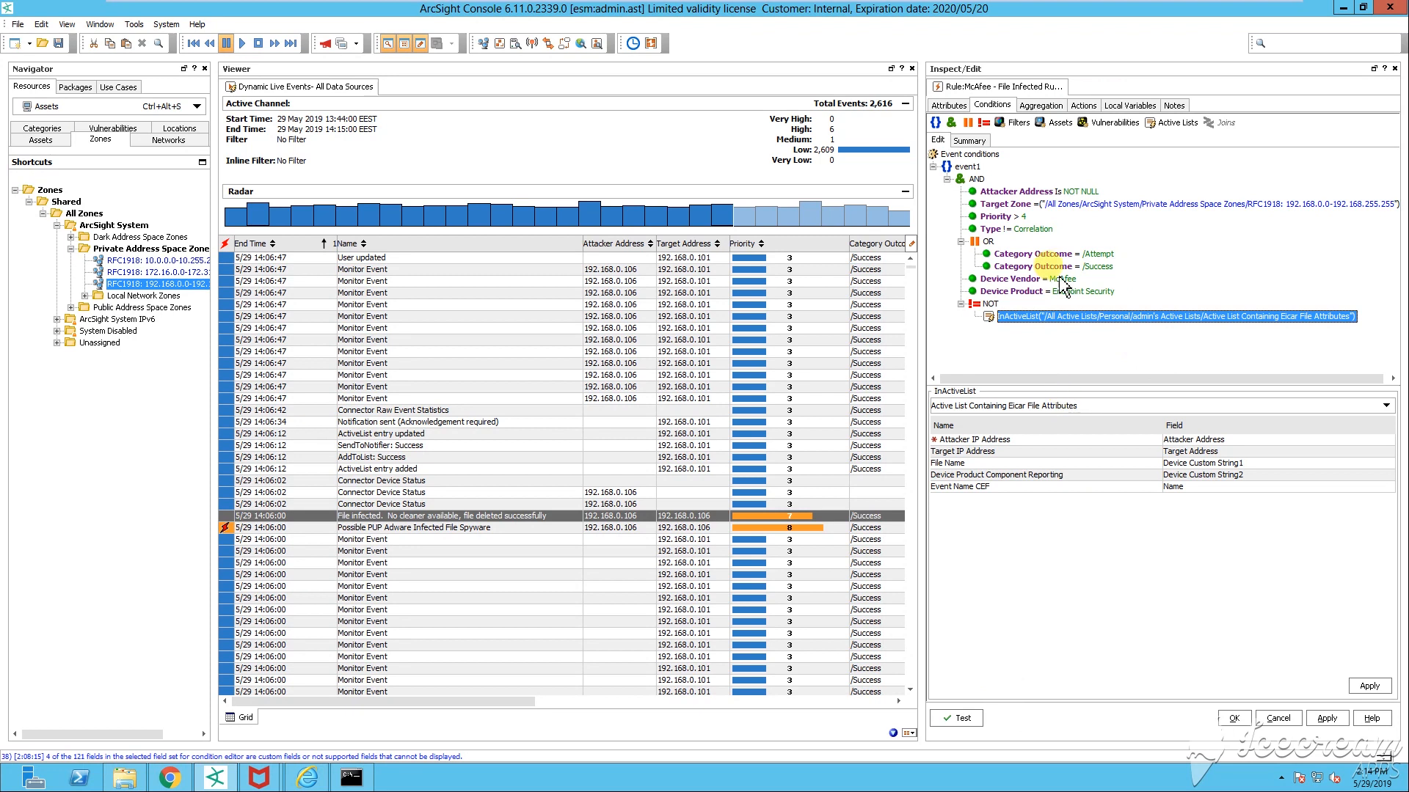
# Step: Examine the rule's aggregation settings: number of matches, time frame and the event fields that must be identical
pyautogui.click(1039, 105)
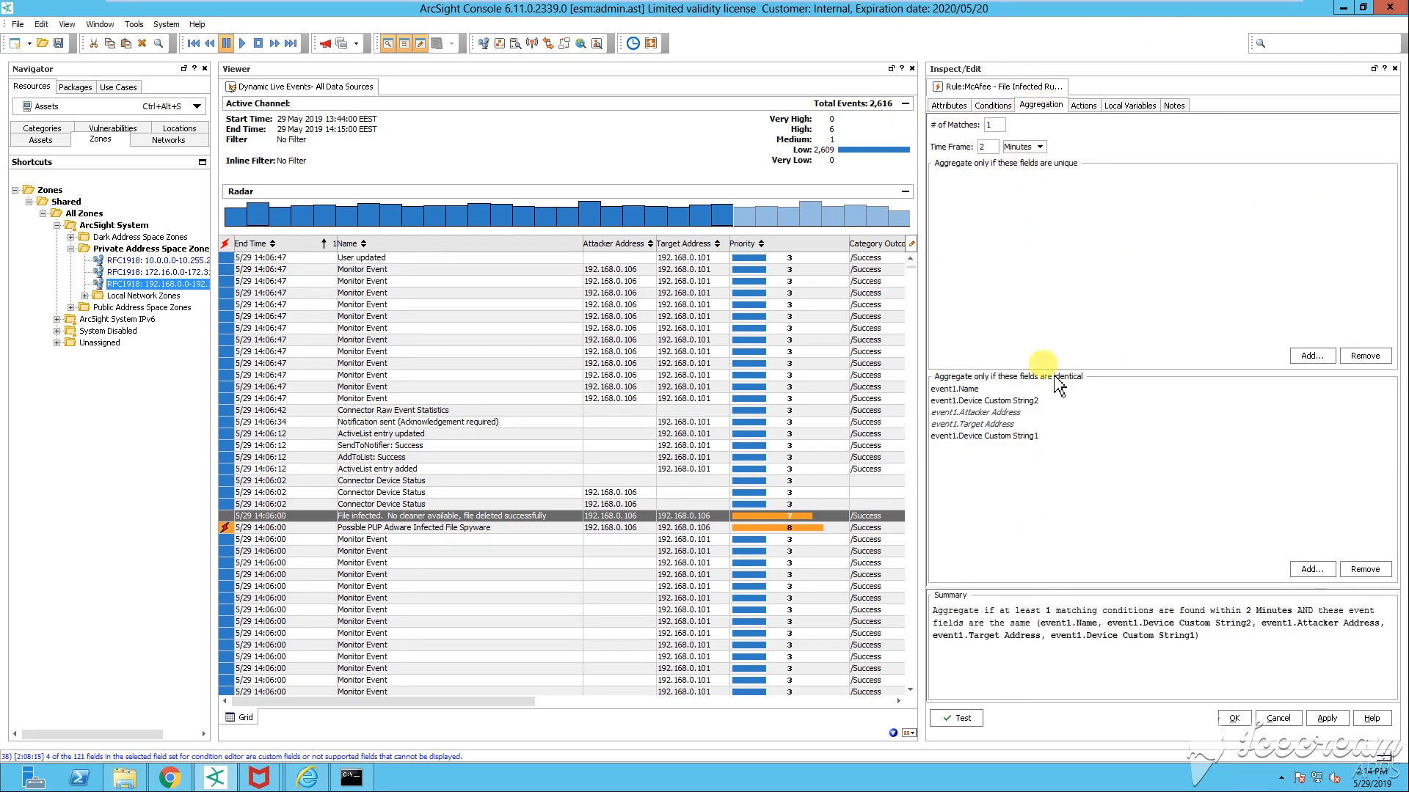
pyautogui.doubleClick(983, 127)
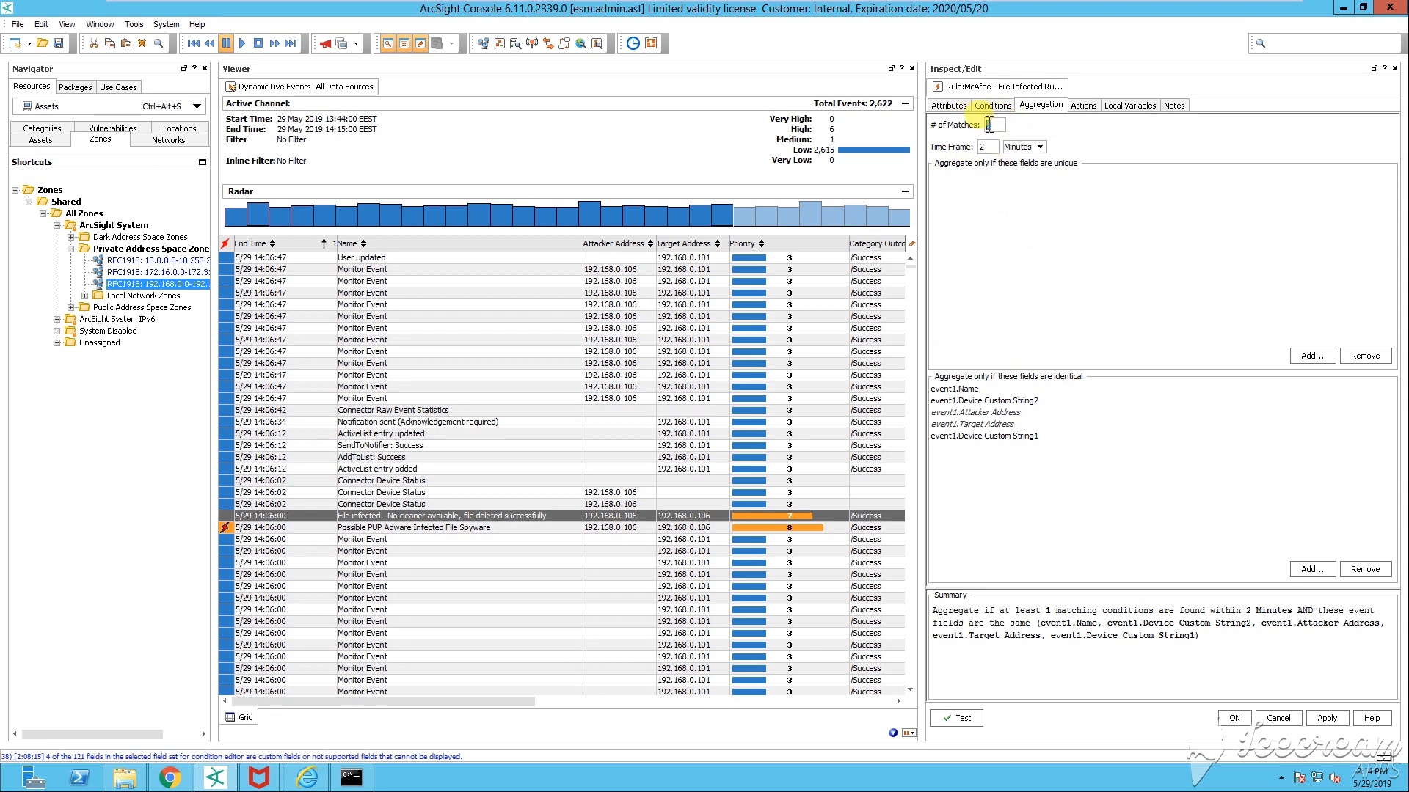
pyautogui.press('Tab')
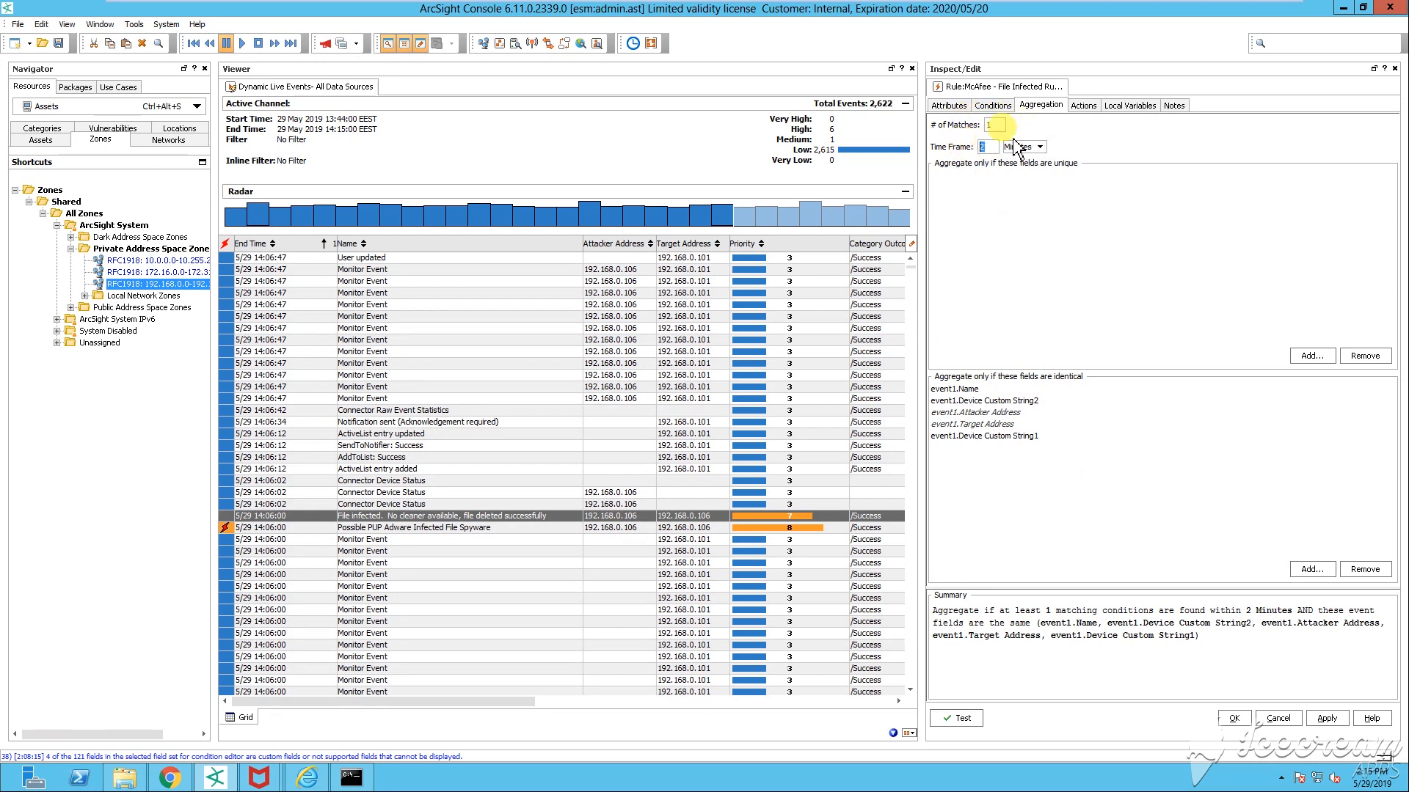
pyautogui.click(1005, 126)
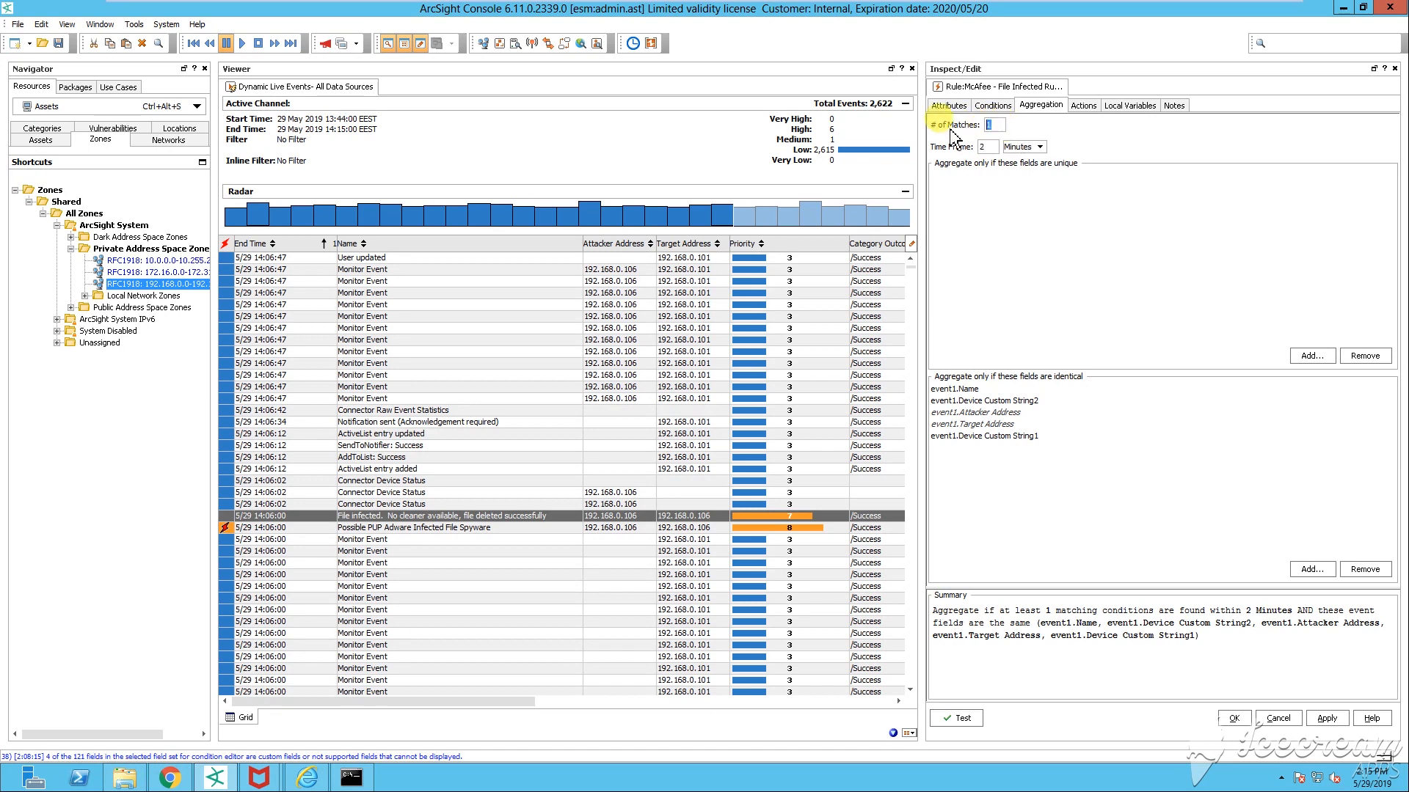
pyautogui.press('Tab')
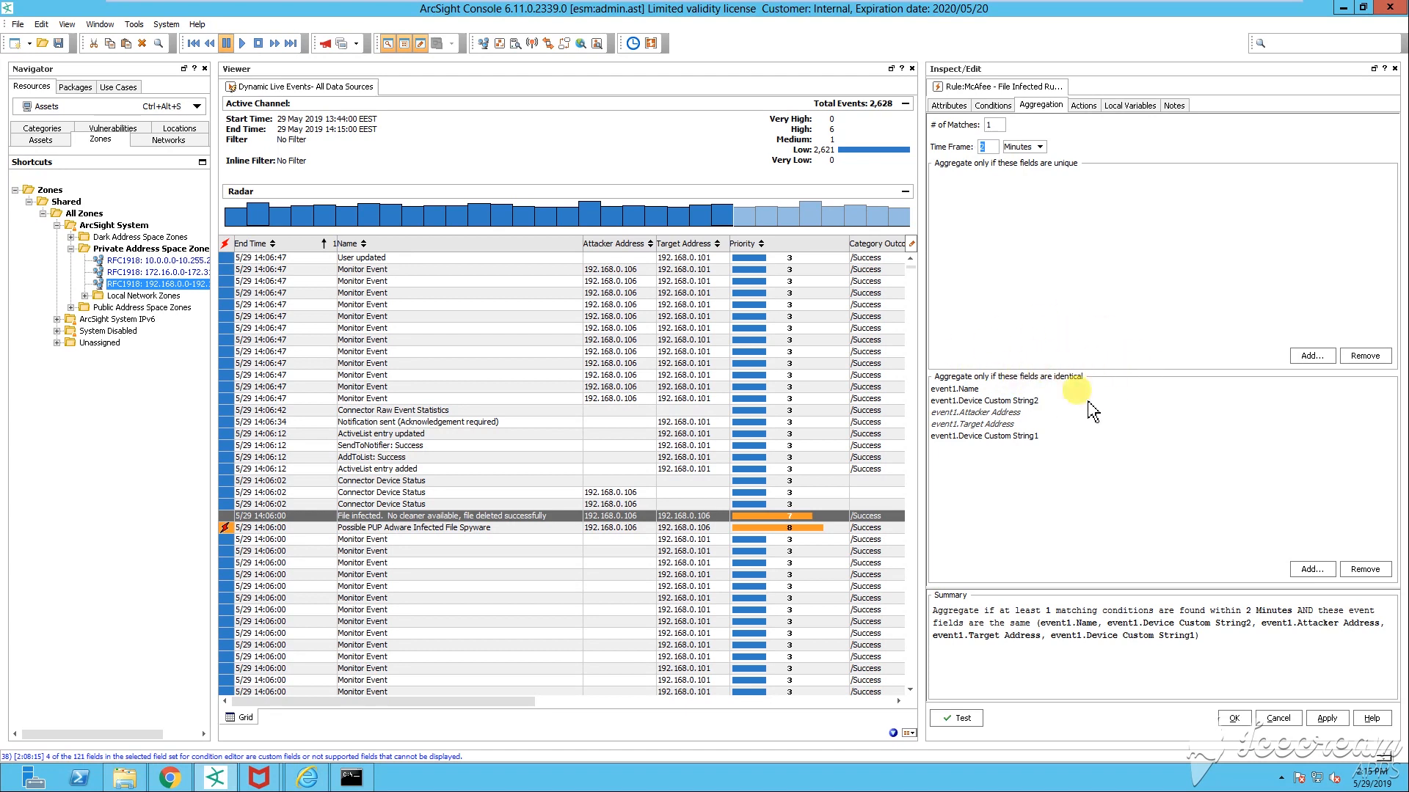
pyautogui.click(998, 401)
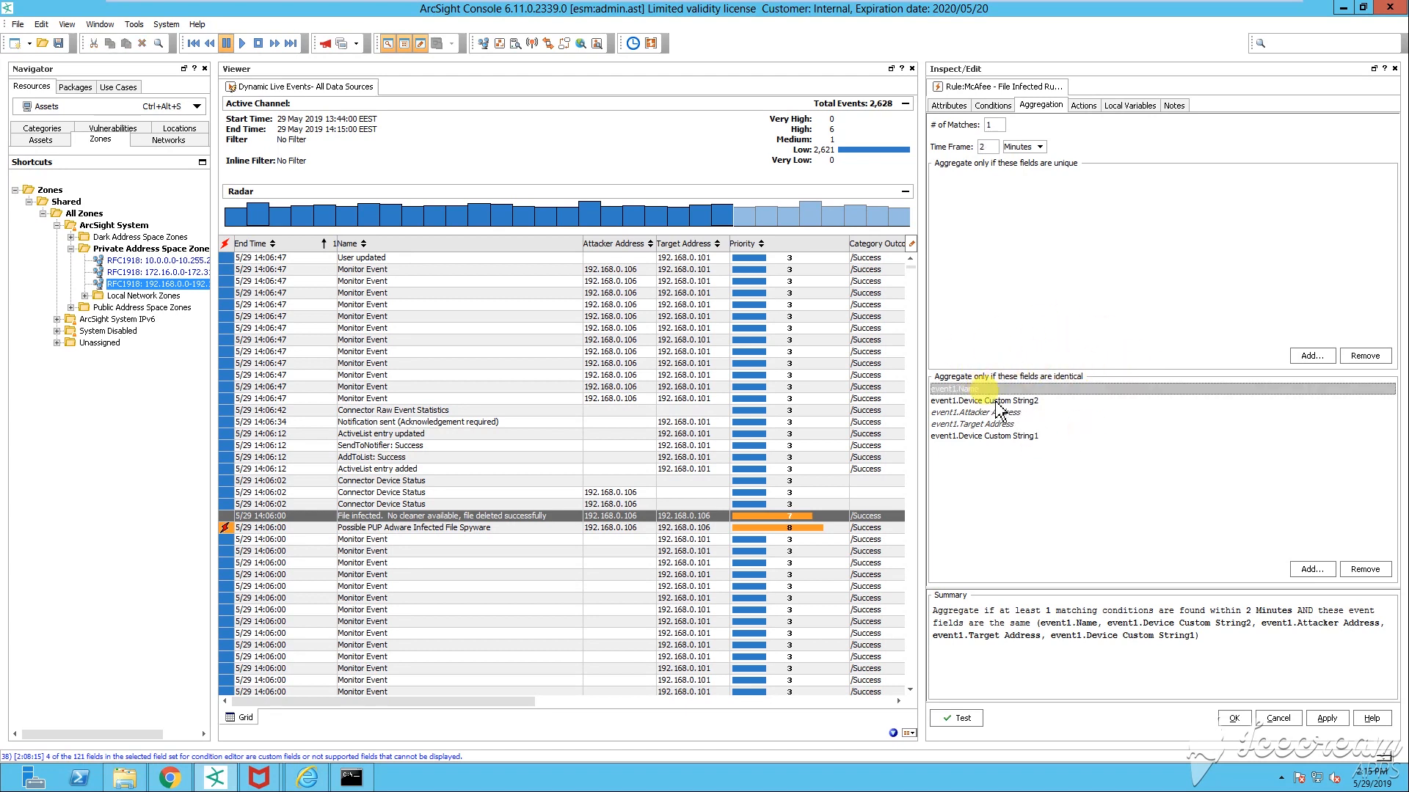
pyautogui.click(987, 424)
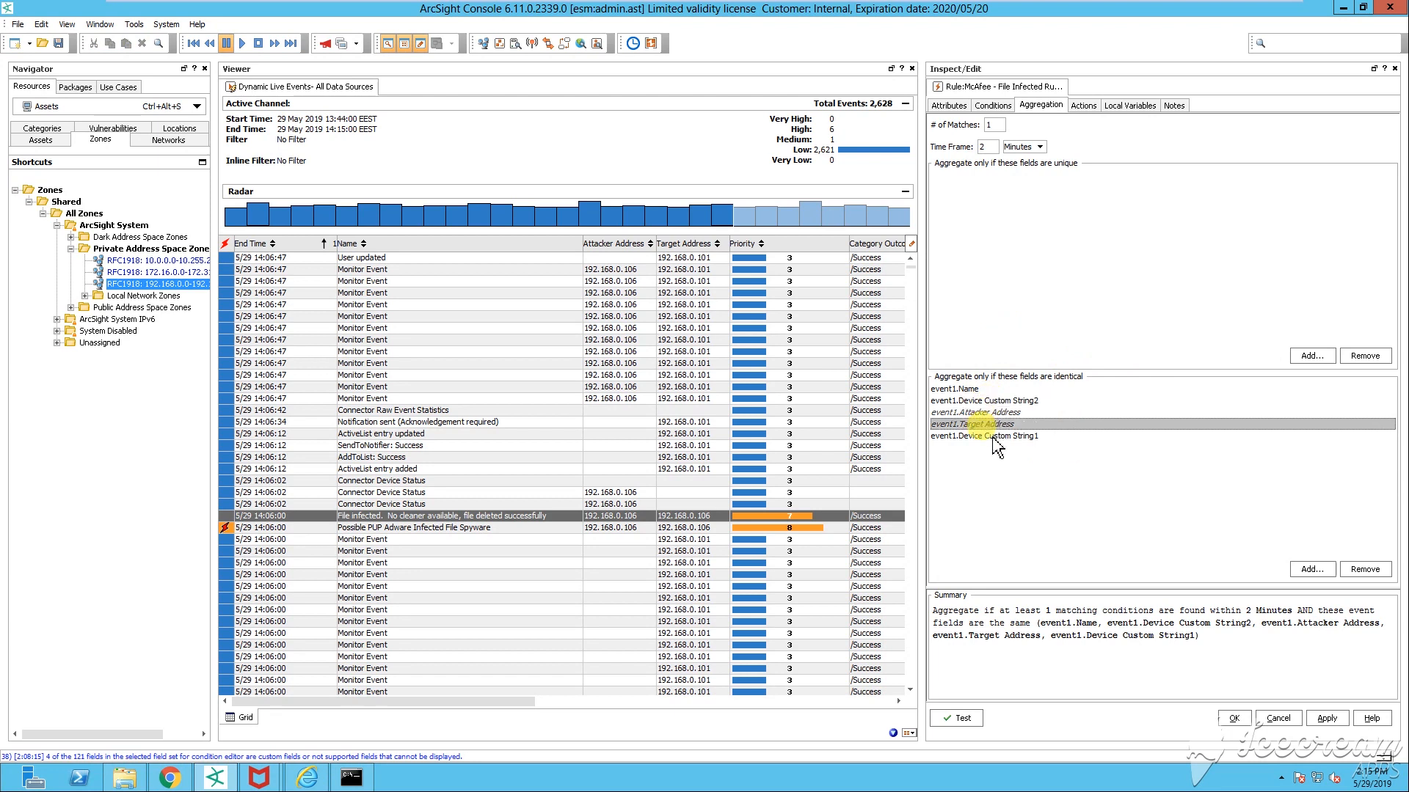
pyautogui.click(1036, 437)
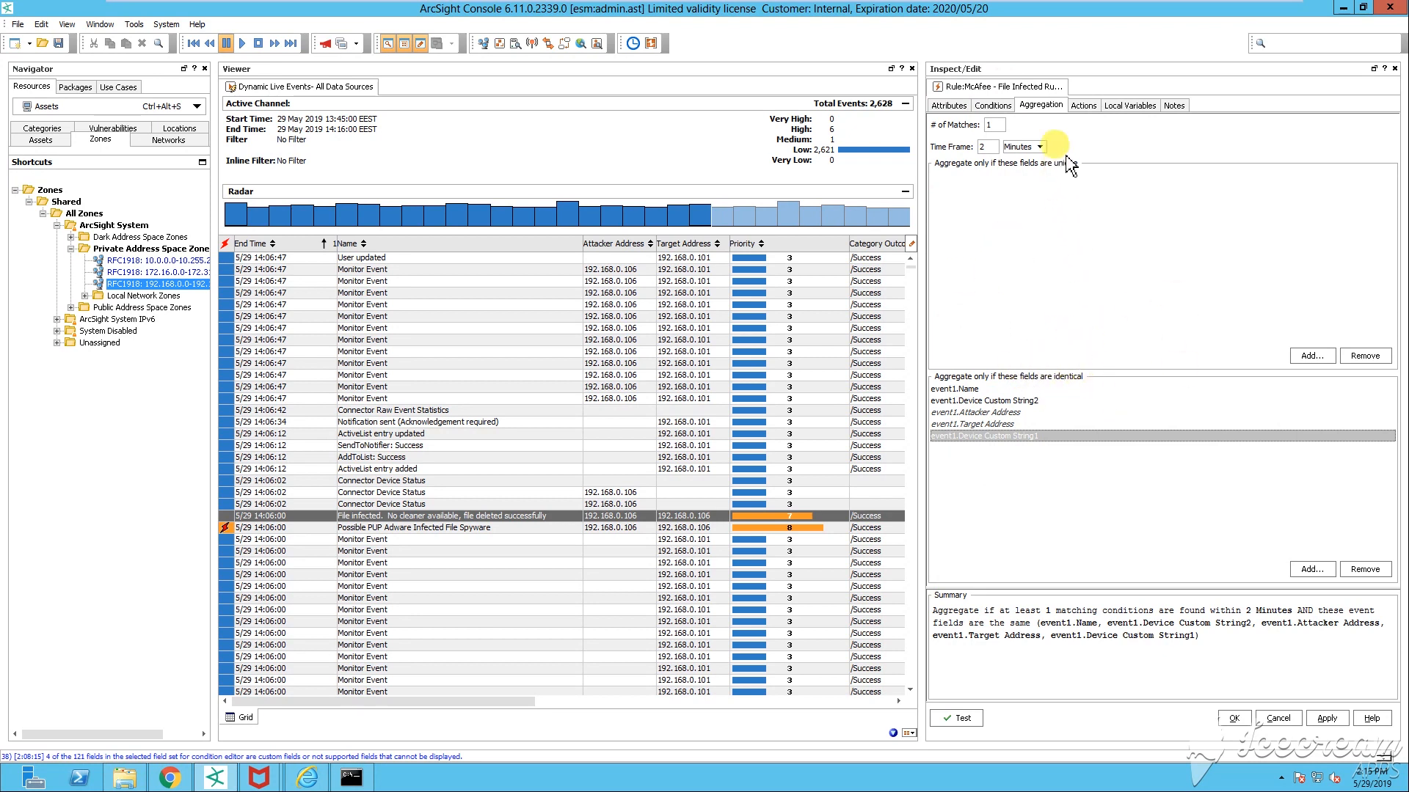
# Step: Inspect the On Every Event name and priority field actions and compare them with the Possible PUP Adware Infected File Spyware live event
pyautogui.click(1085, 105)
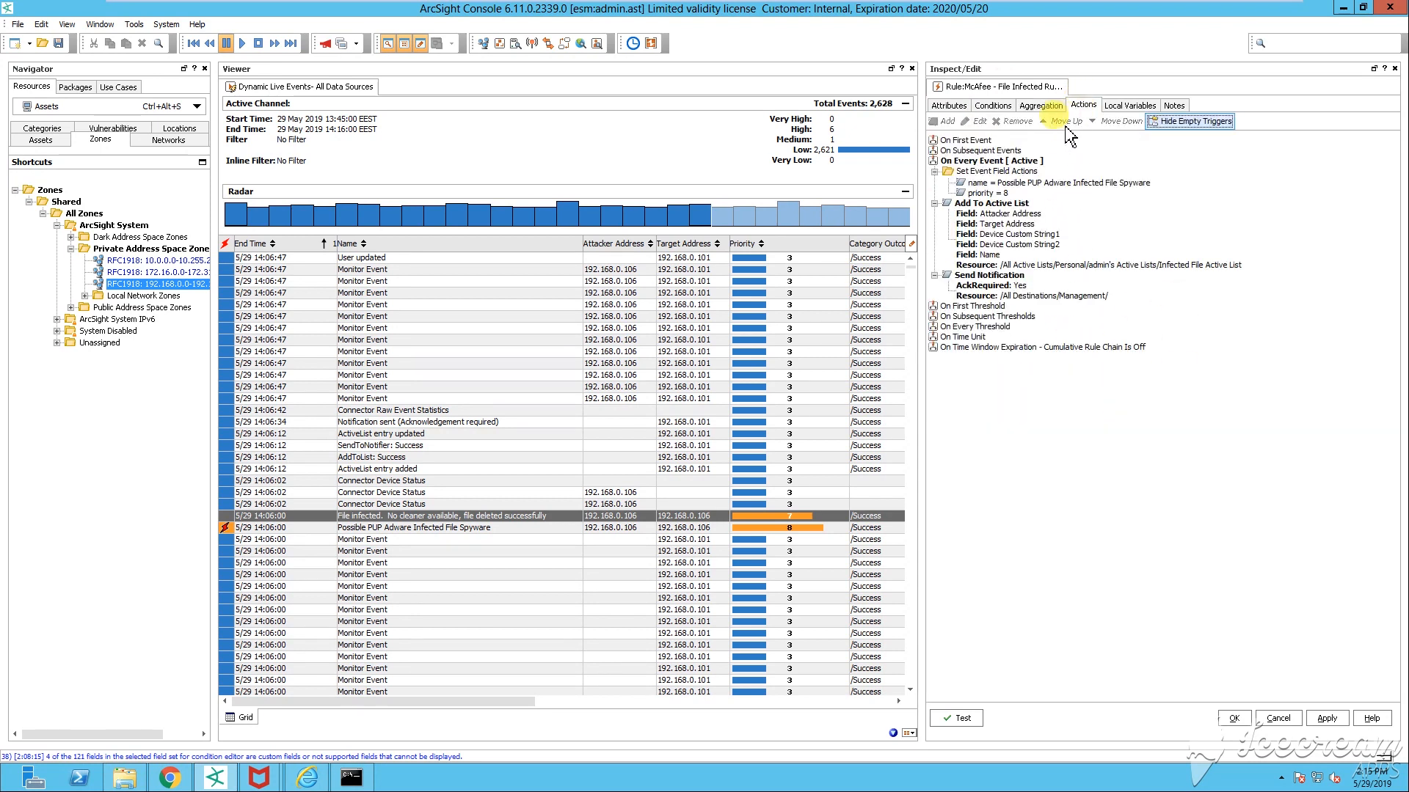
pyautogui.click(975, 161)
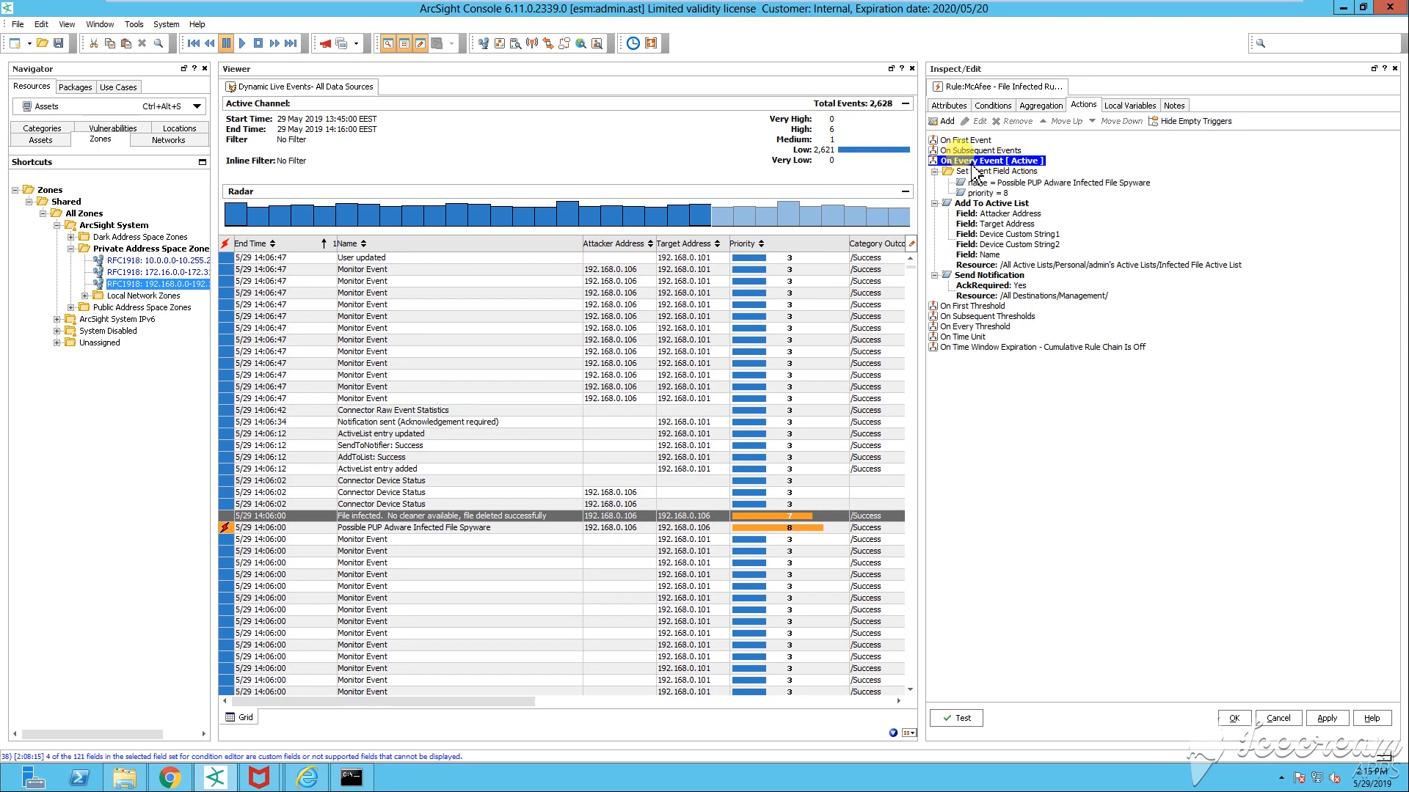
pyautogui.click(1023, 172)
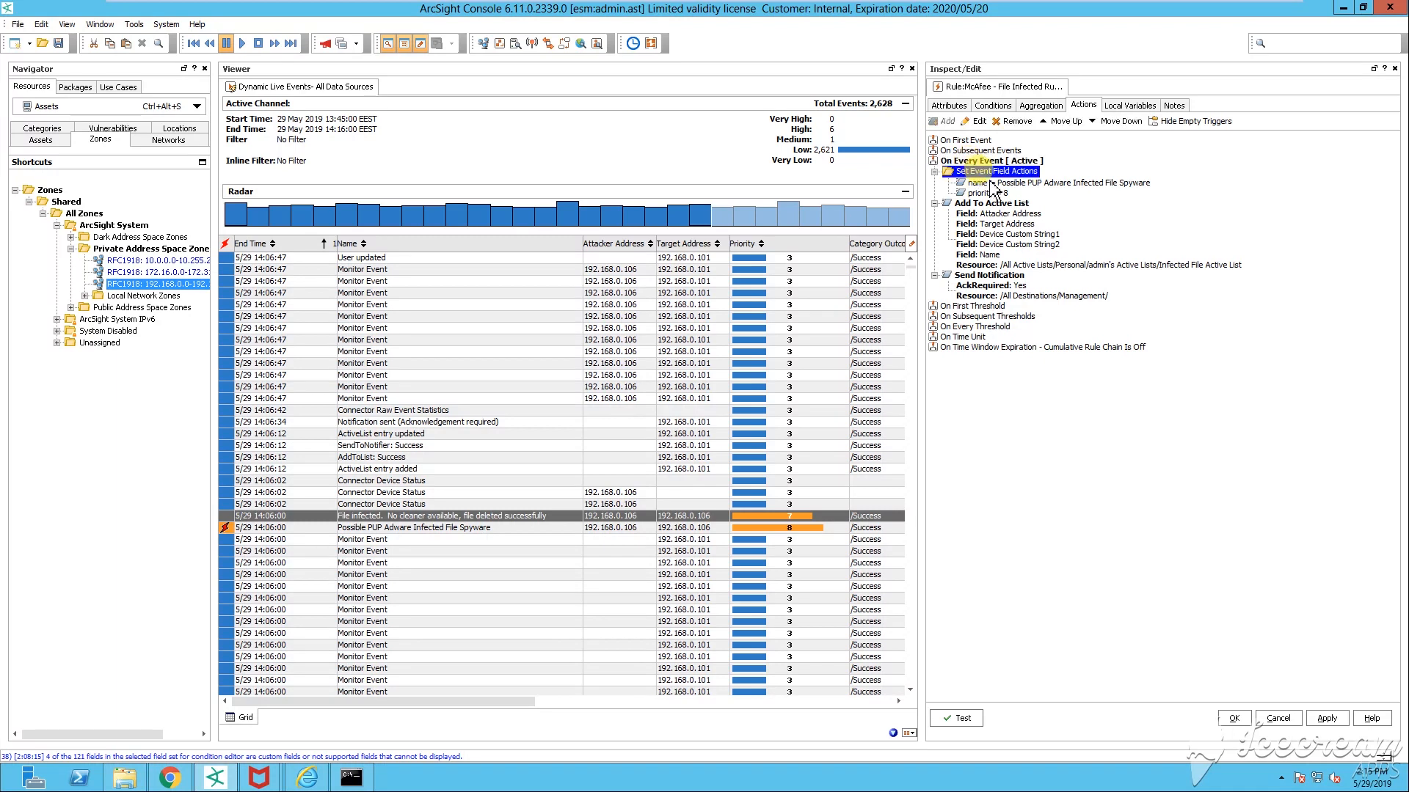
pyautogui.click(982, 183)
pyautogui.click(992, 193)
pyautogui.click(991, 183)
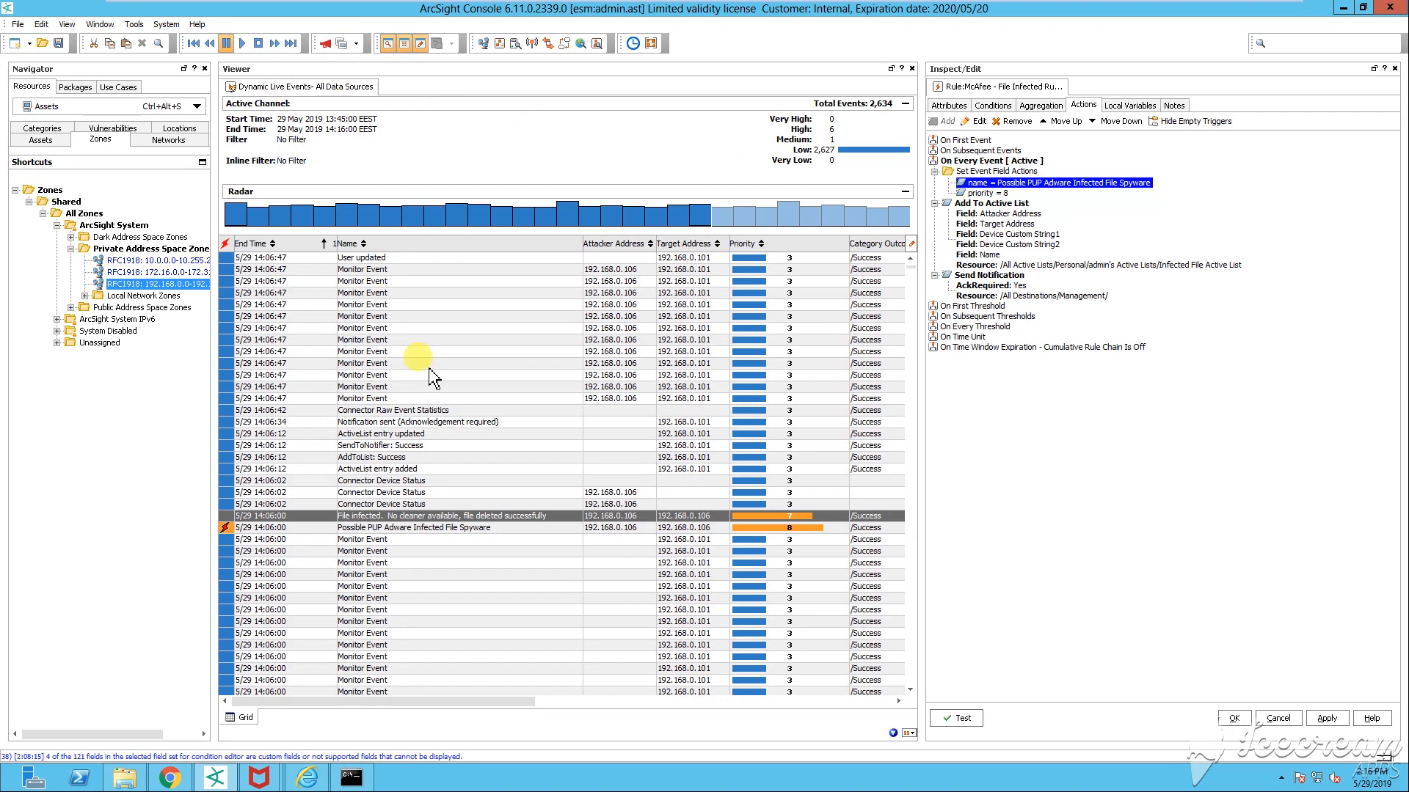
pyautogui.click(371, 529)
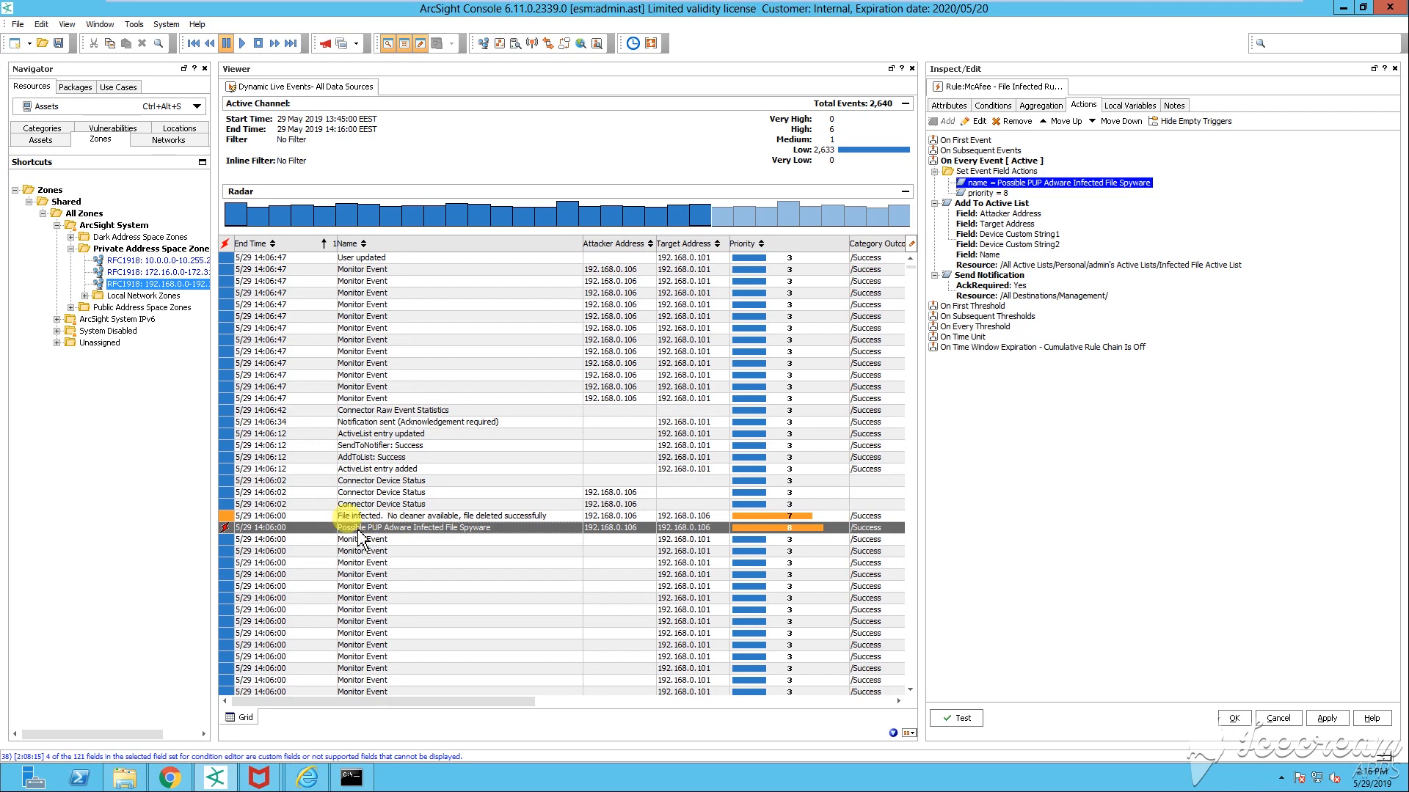
pyautogui.click(986, 193)
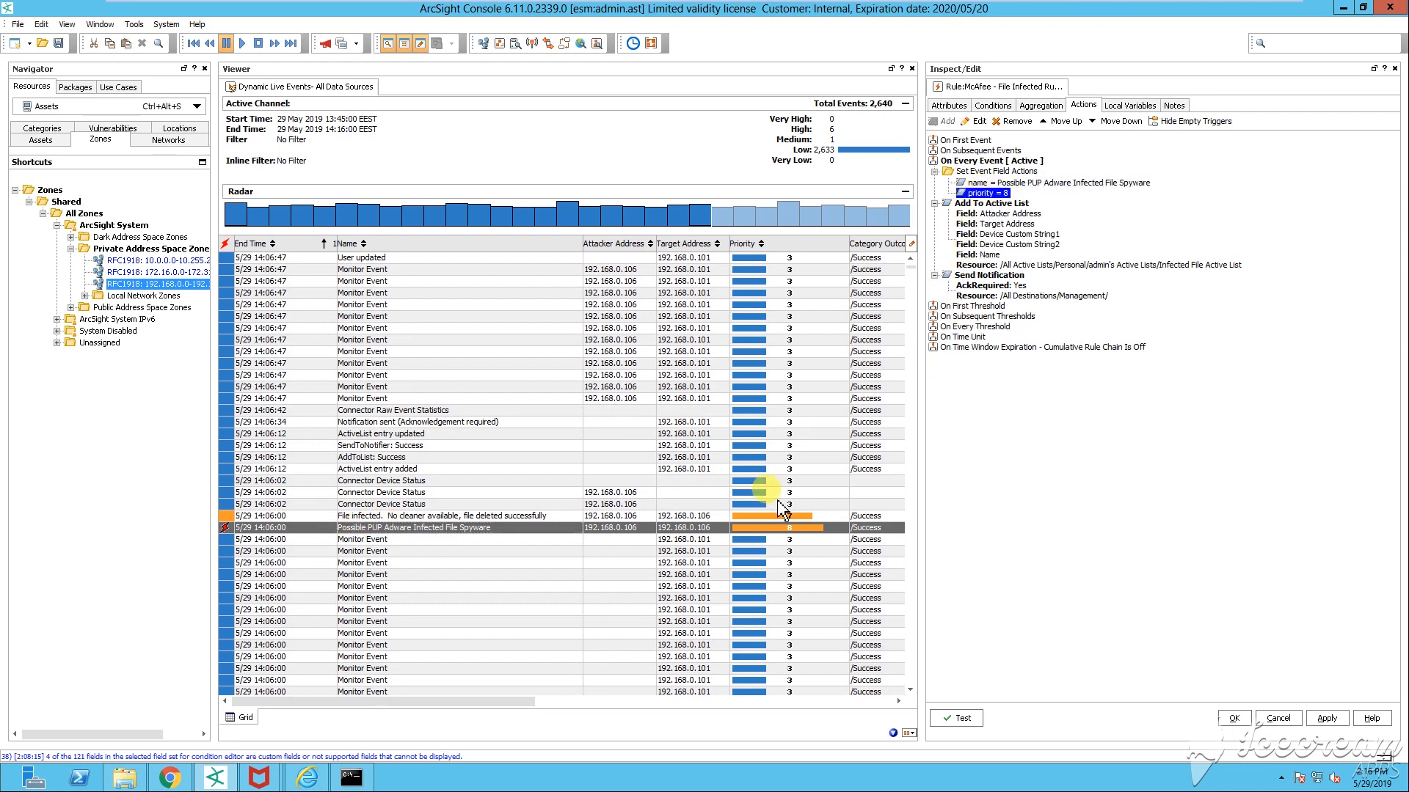
# Step: Inspect the rule's Add To Active List action and the Send Notification action's acknowledgement and destination settings
pyautogui.click(995, 203)
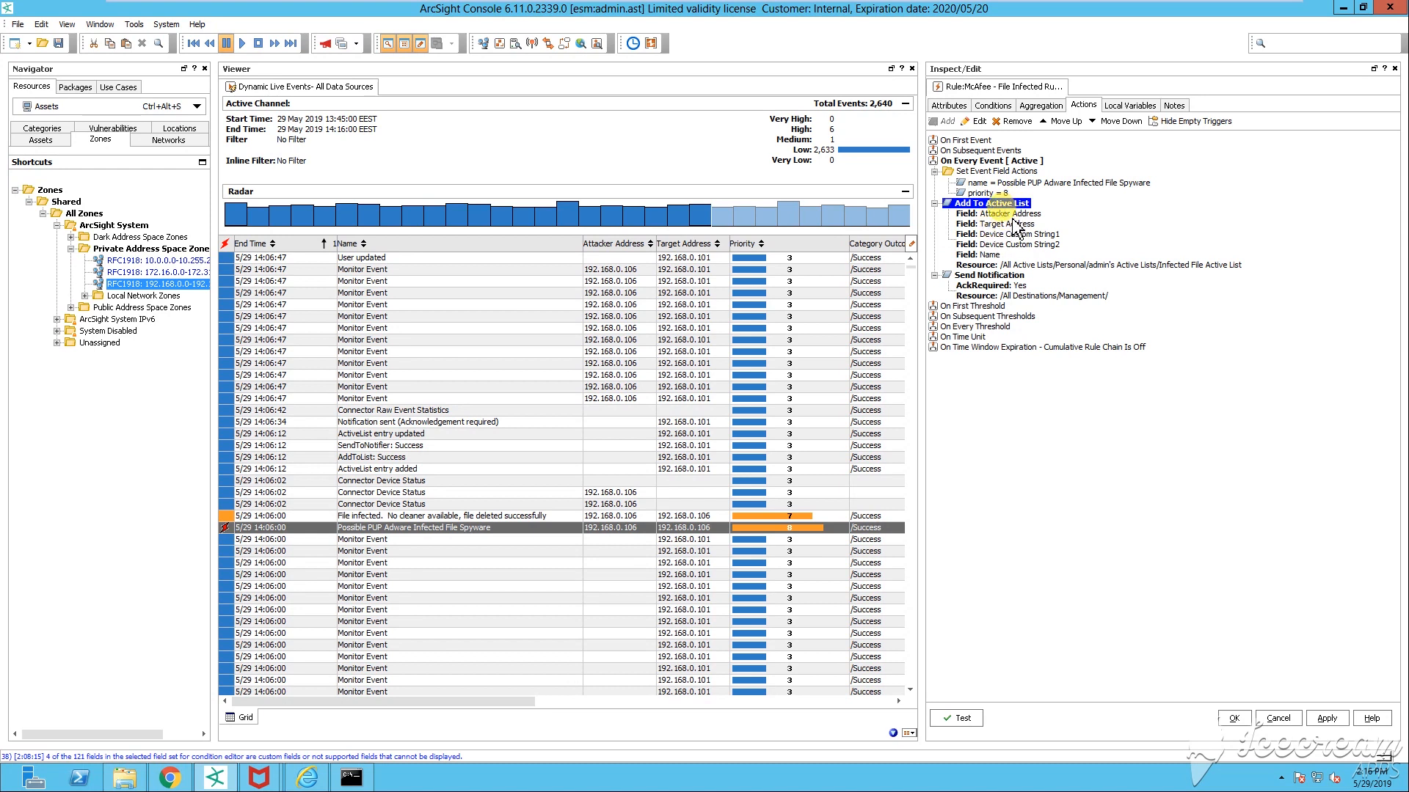
pyautogui.click(987, 276)
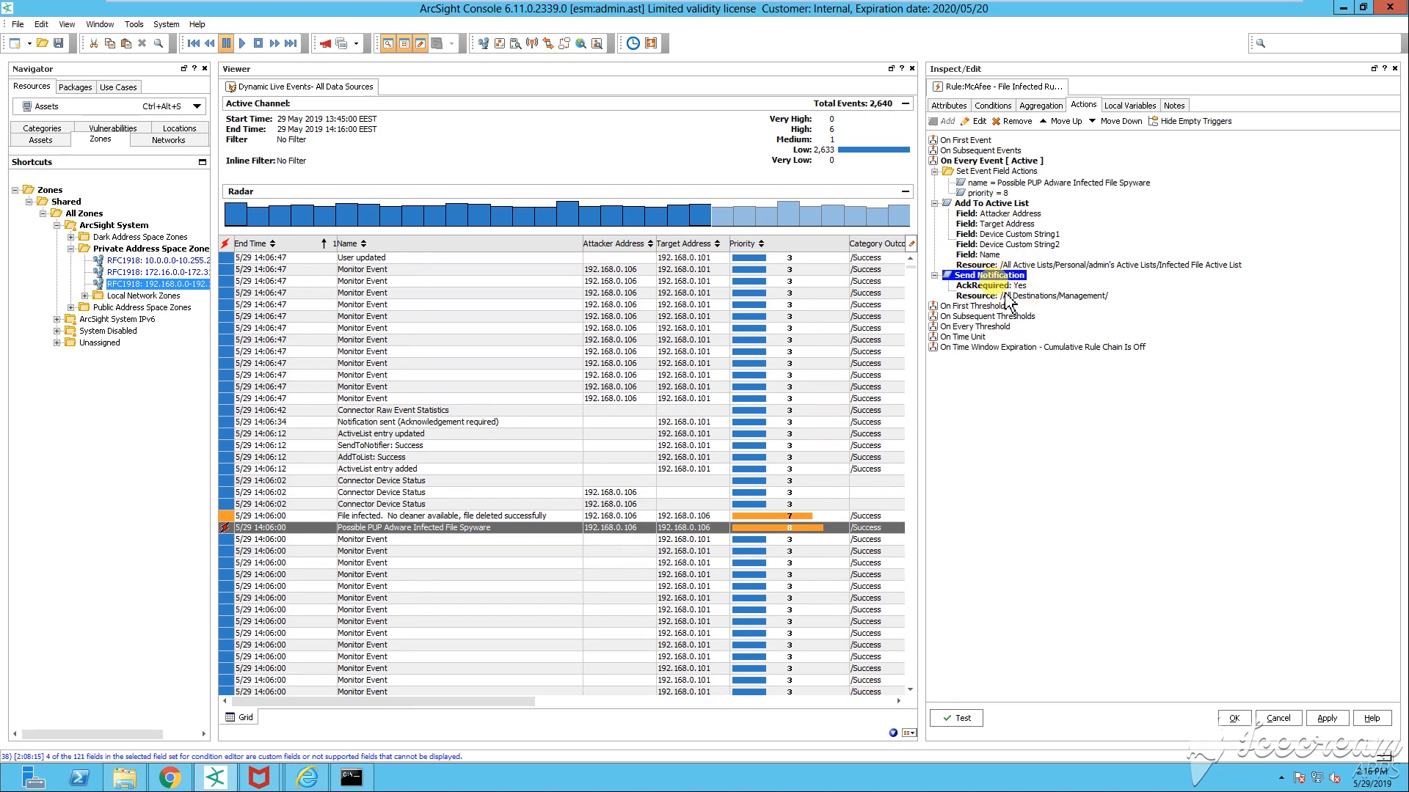
pyautogui.moveTo(1001, 286); pyautogui.dragTo(1044, 309)
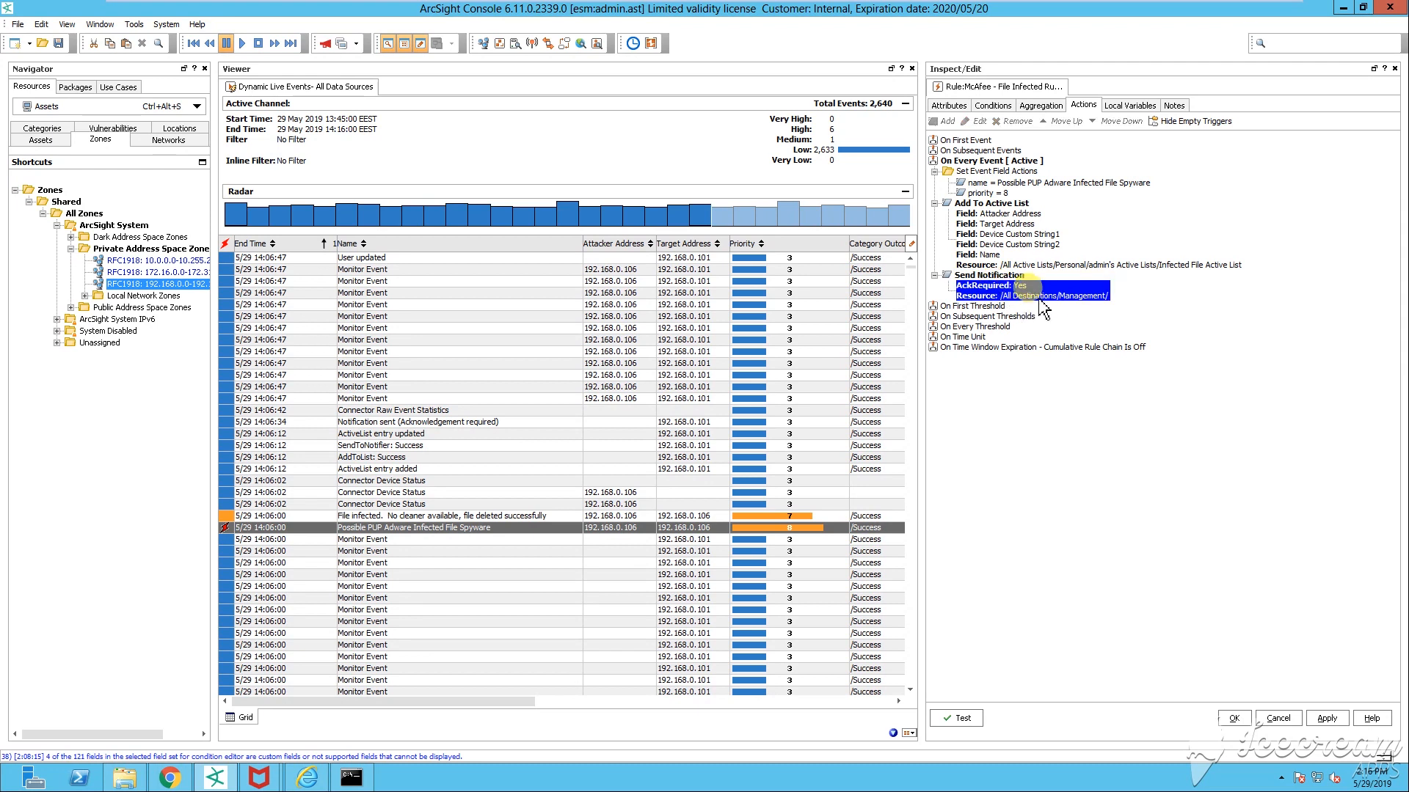
# Step: Show the notification destinations and expand the Management group down to the destination under Level 1
pyautogui.click(104, 107)
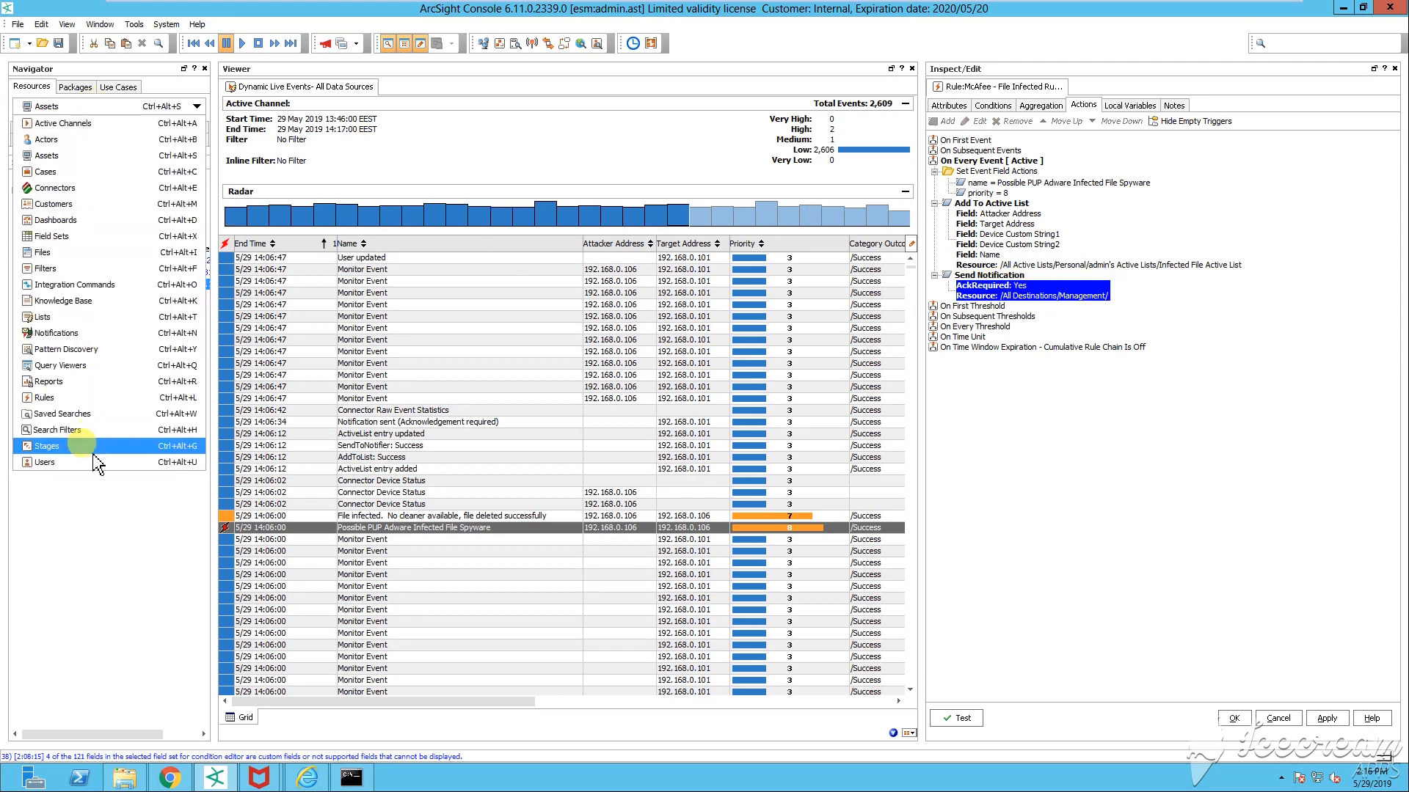
pyautogui.click(86, 334)
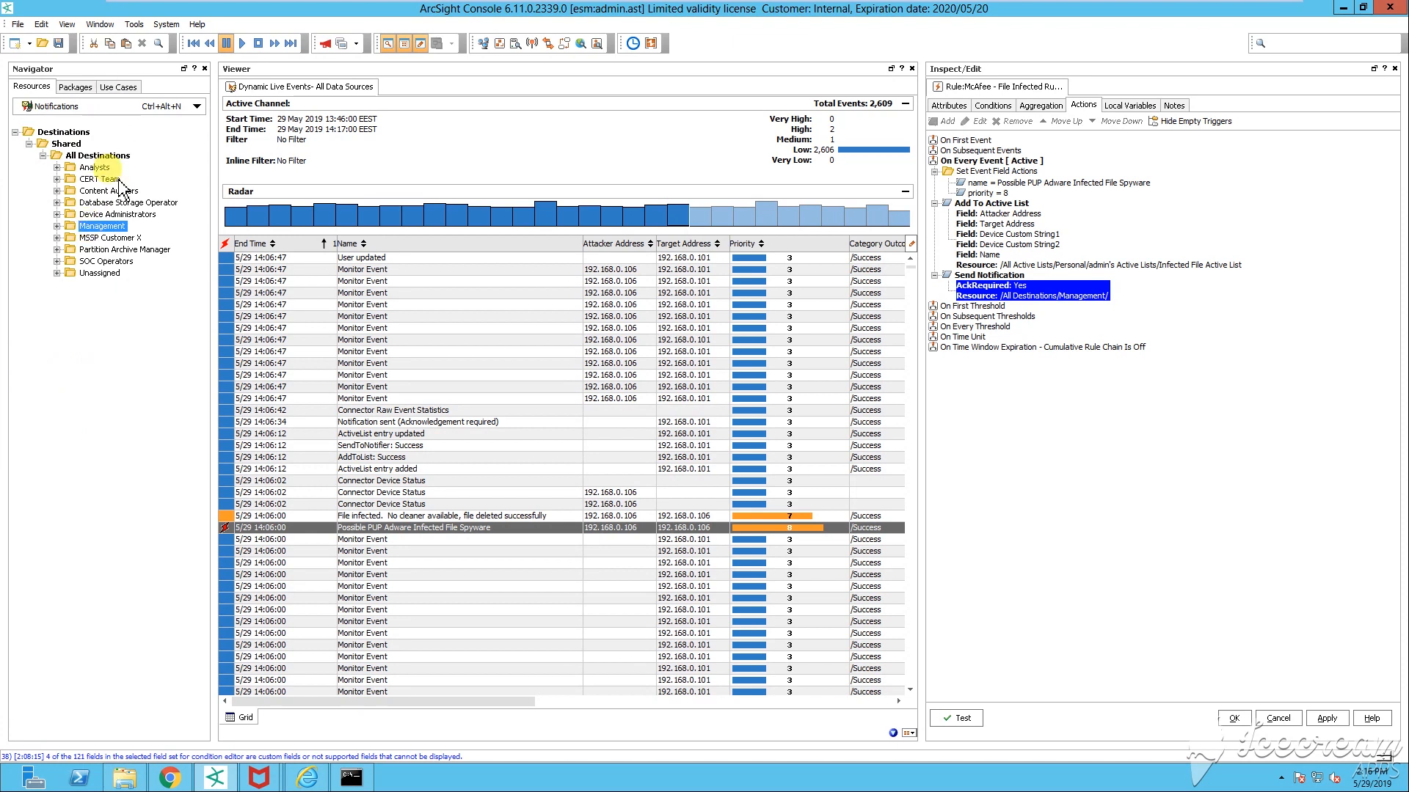
pyautogui.click(102, 226)
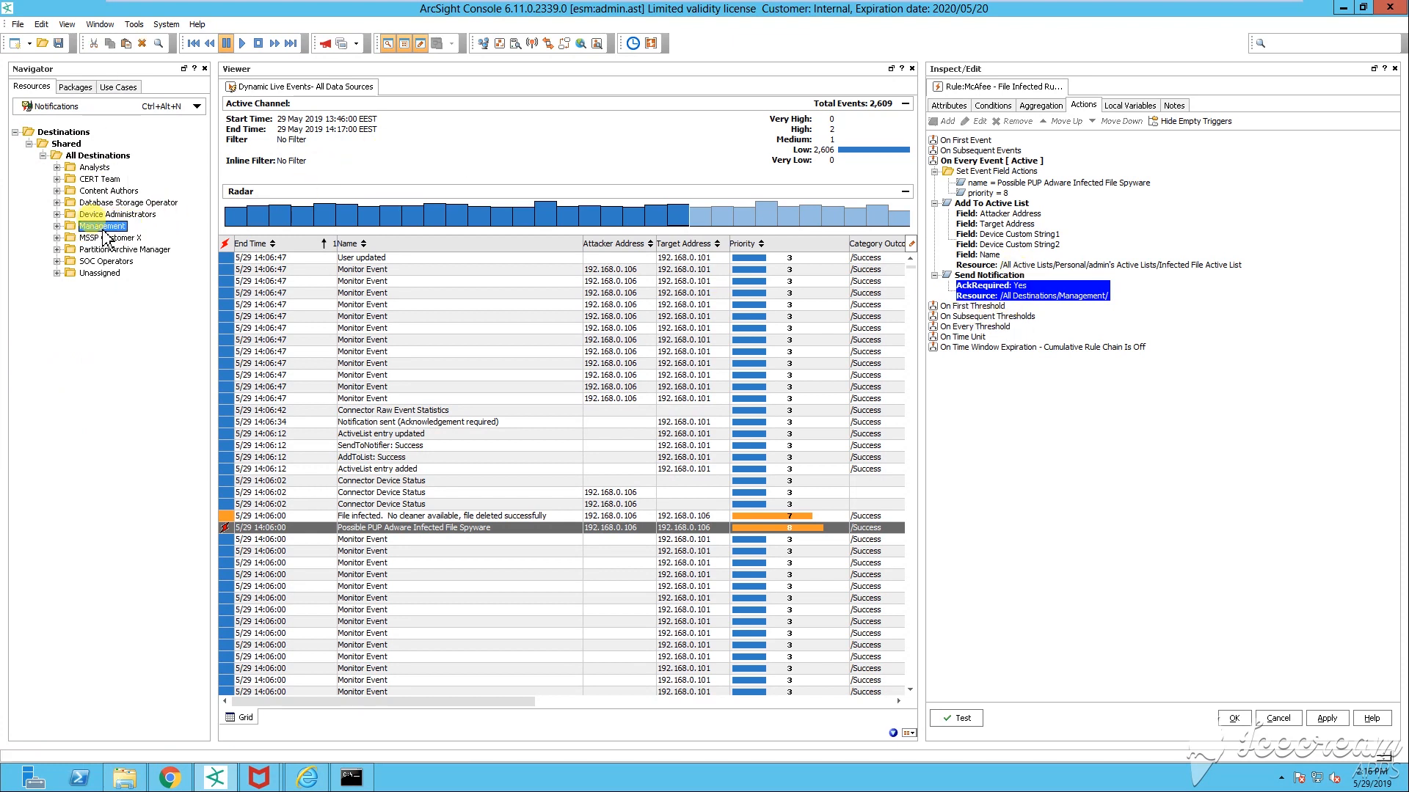
pyautogui.doubleClick(106, 231)
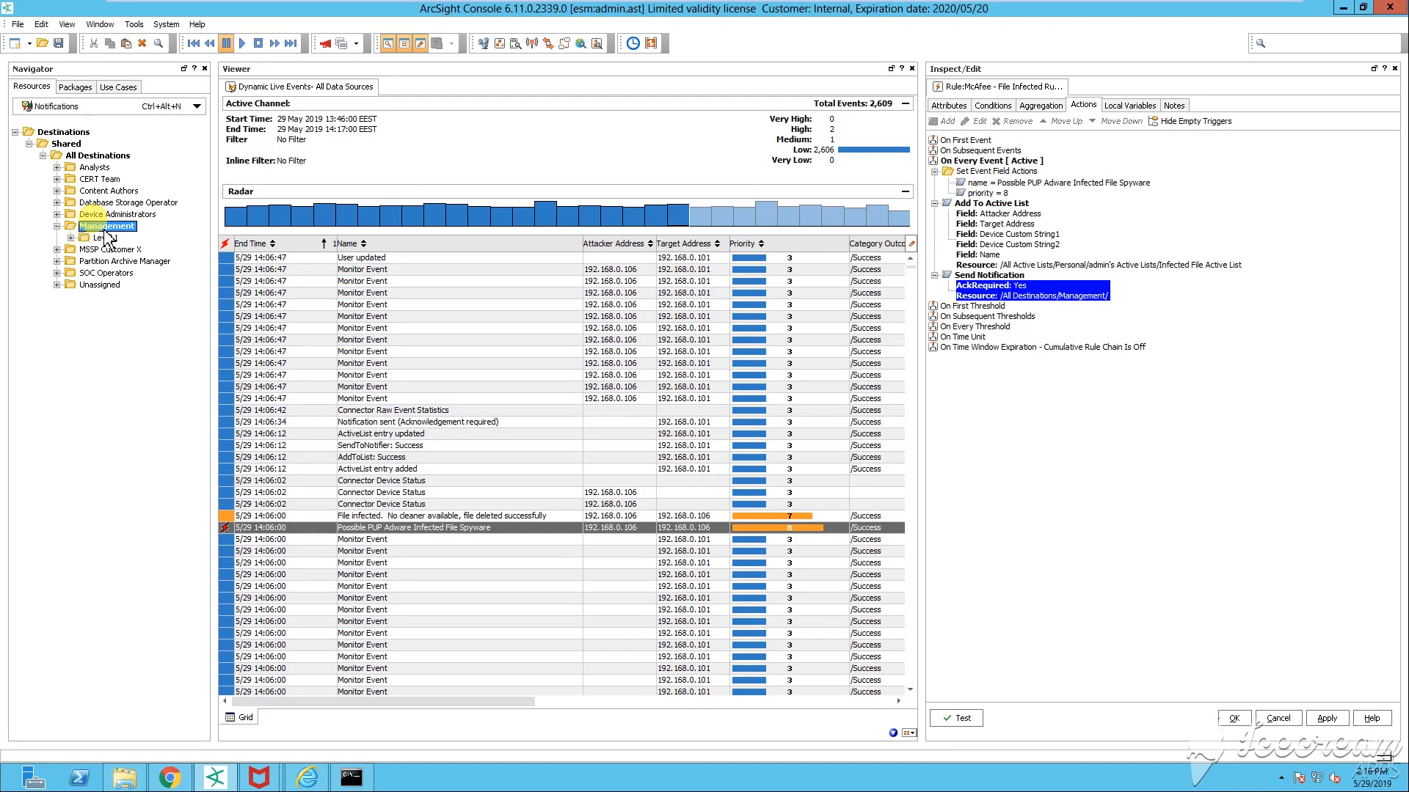
pyautogui.doubleClick(107, 238)
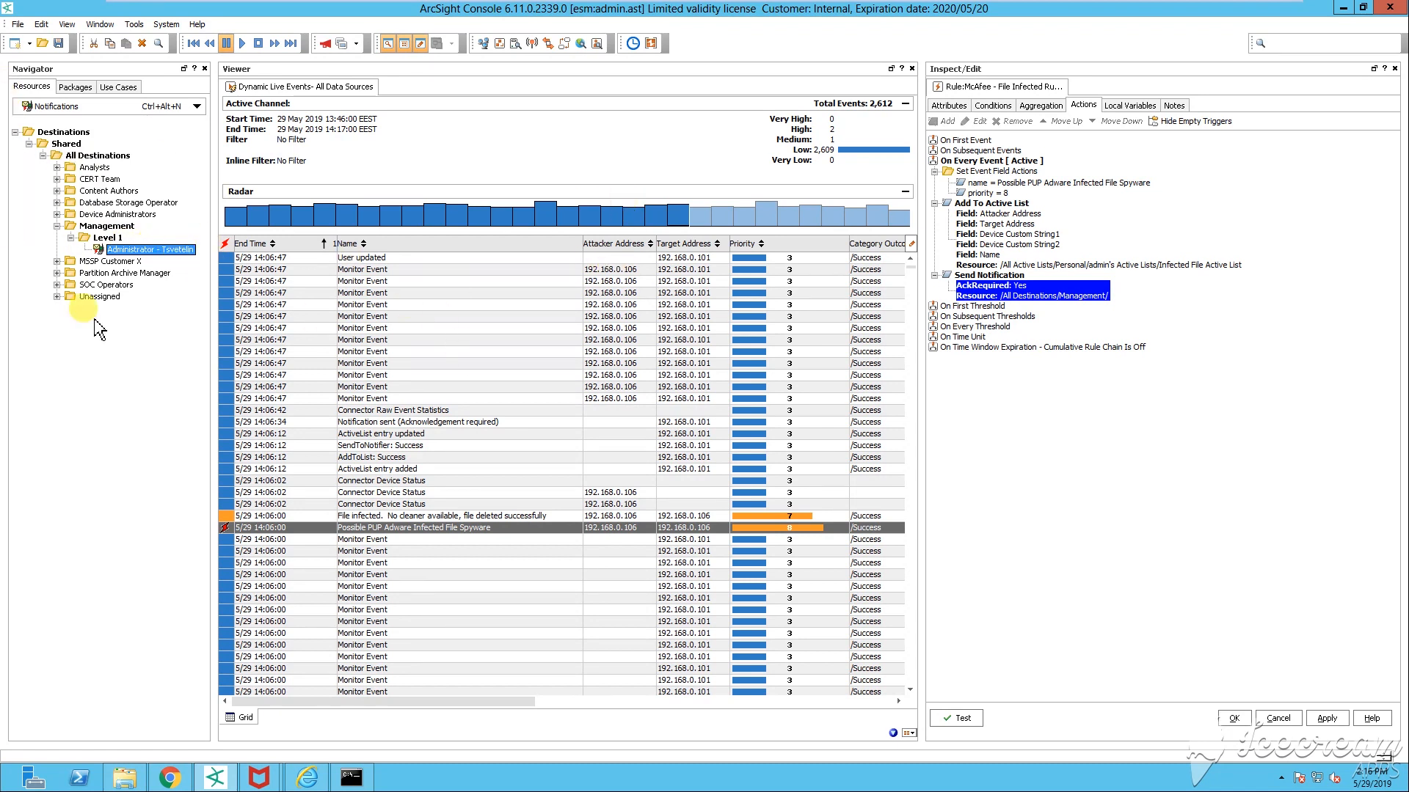
# Step: Open the notifications viewer, inspect the pending Management notification and adjust the width of the Triggering Event column
pyautogui.click(325, 43)
pyautogui.click(345, 201)
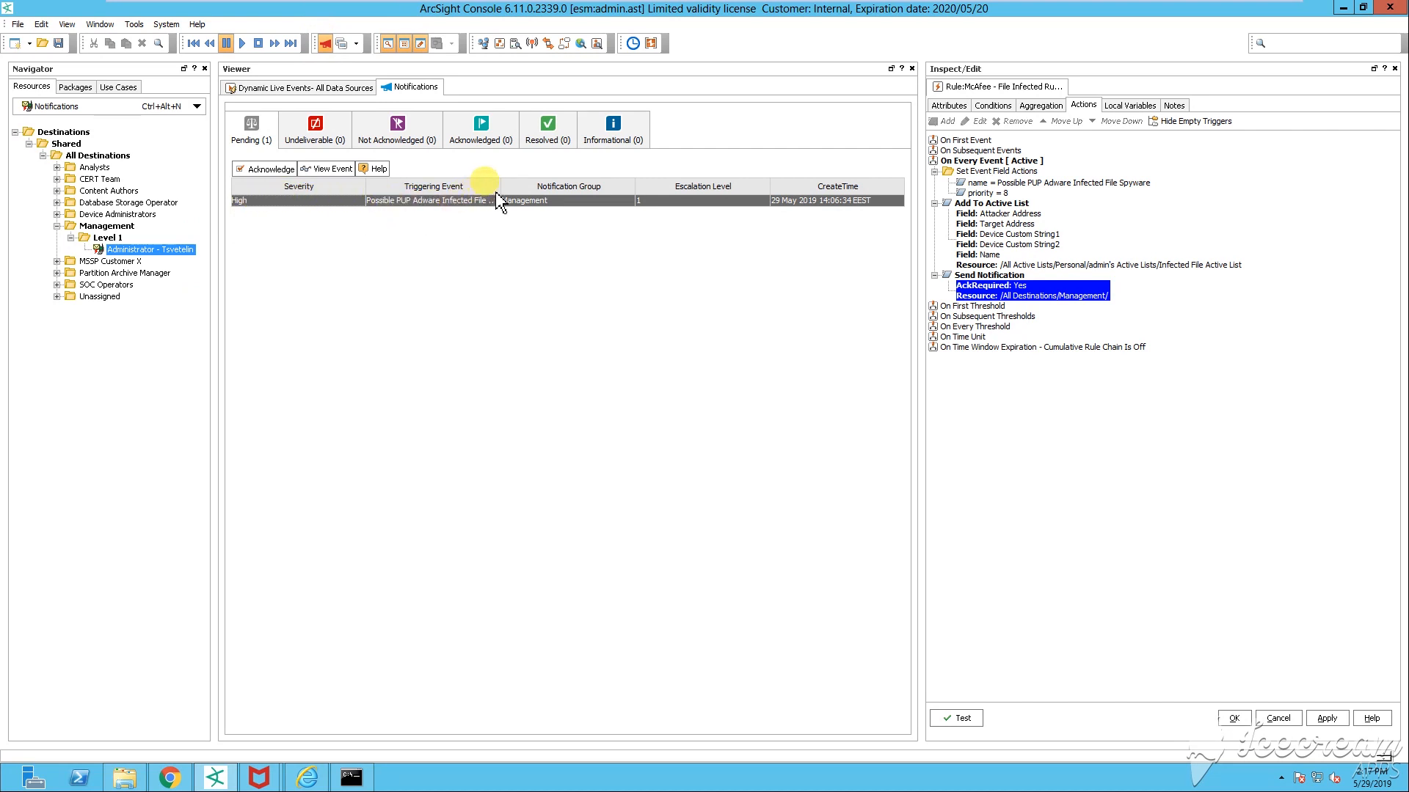
pyautogui.moveTo(499, 190); pyautogui.dragTo(512, 192)
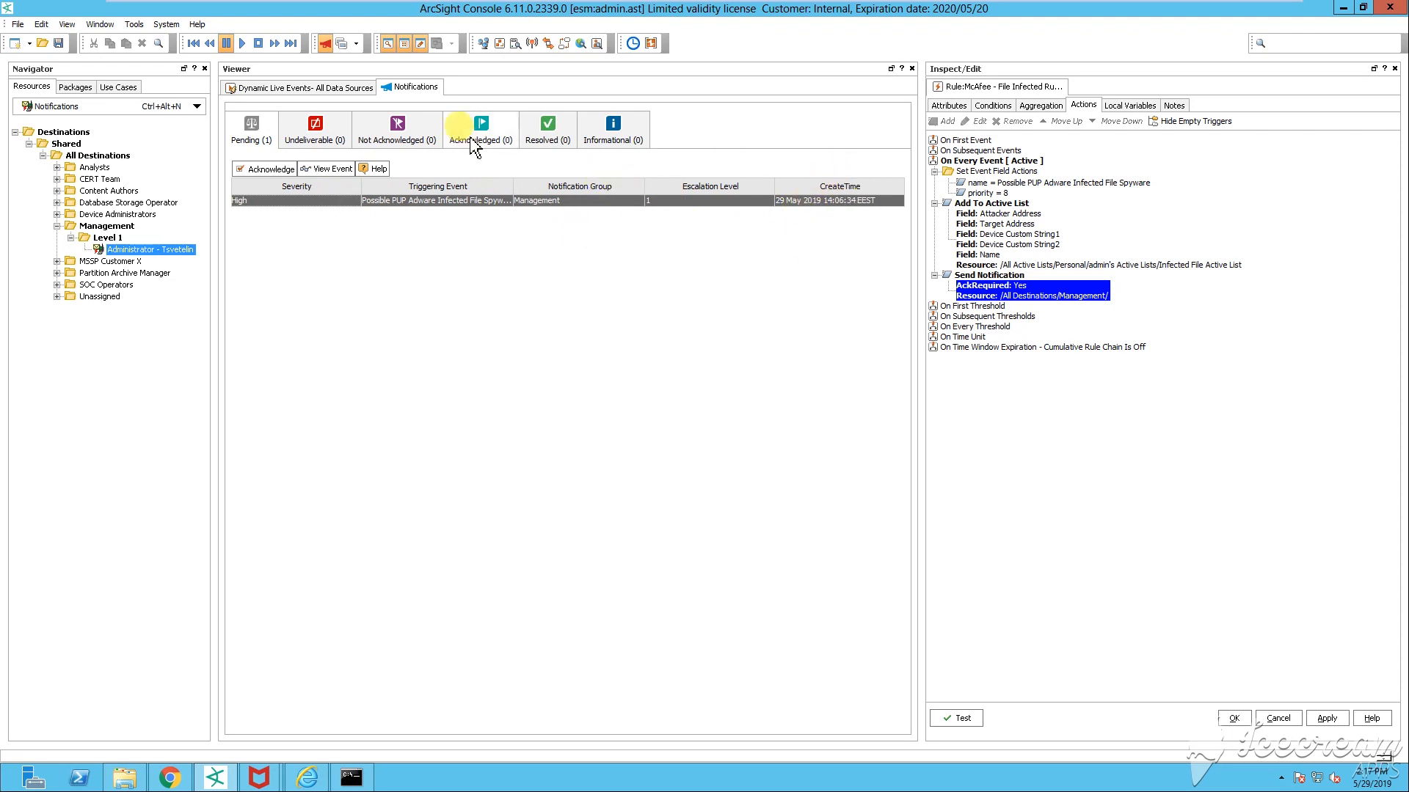
# Step: Return to the live events, review the rule's conditions and attributes, and save the rule without adding the recommended Zone Resource fields
pyautogui.click(357, 91)
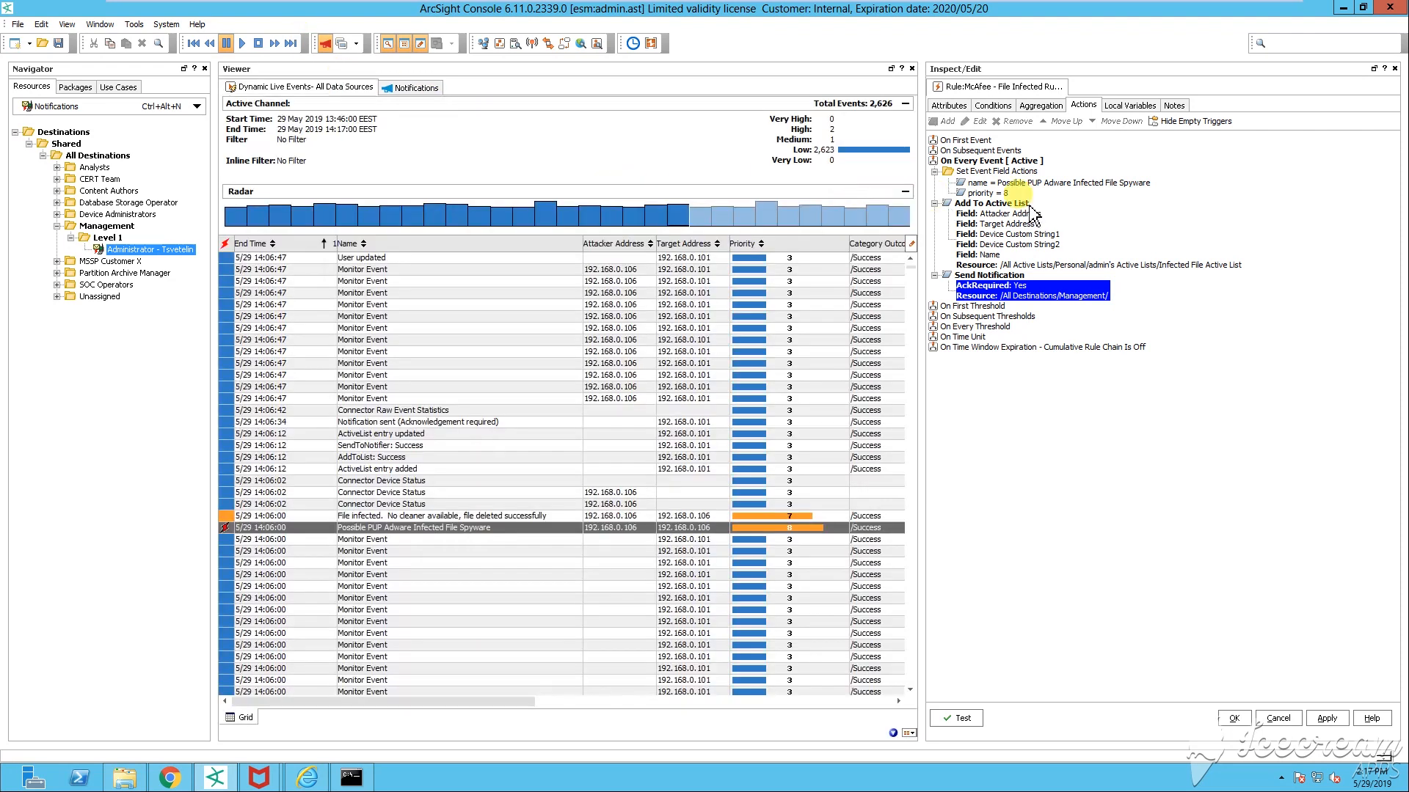
pyautogui.click(1036, 107)
pyautogui.click(1006, 107)
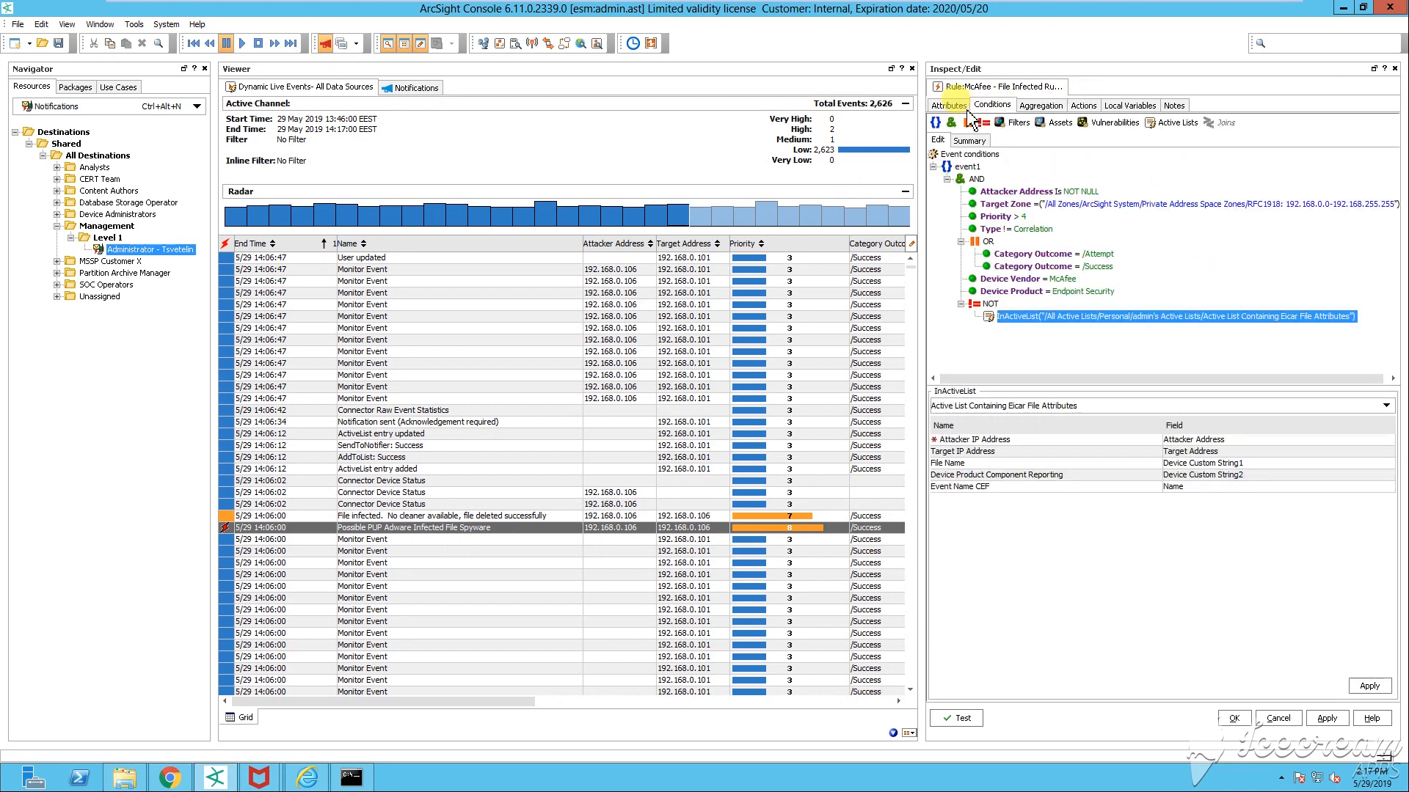
pyautogui.click(966, 107)
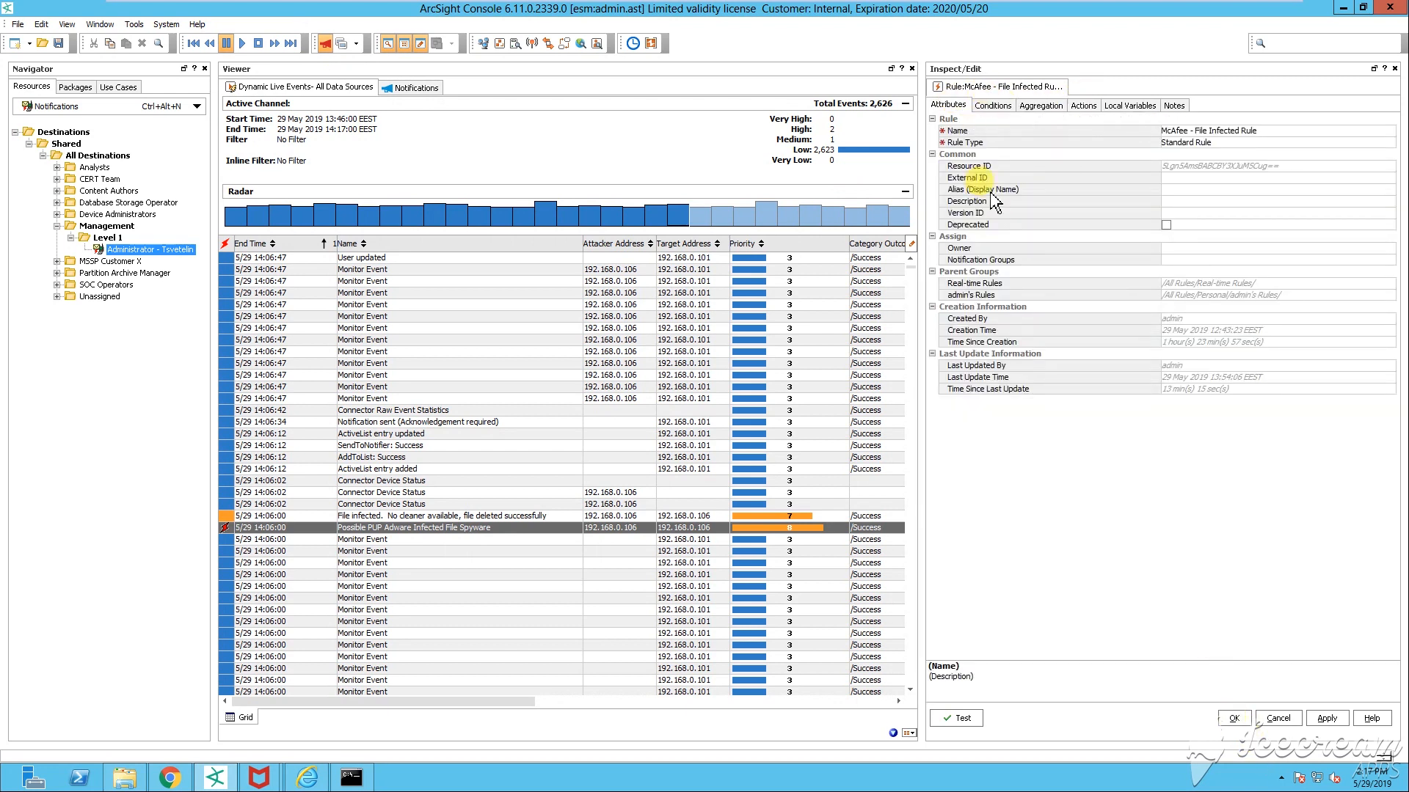
pyautogui.click(1234, 719)
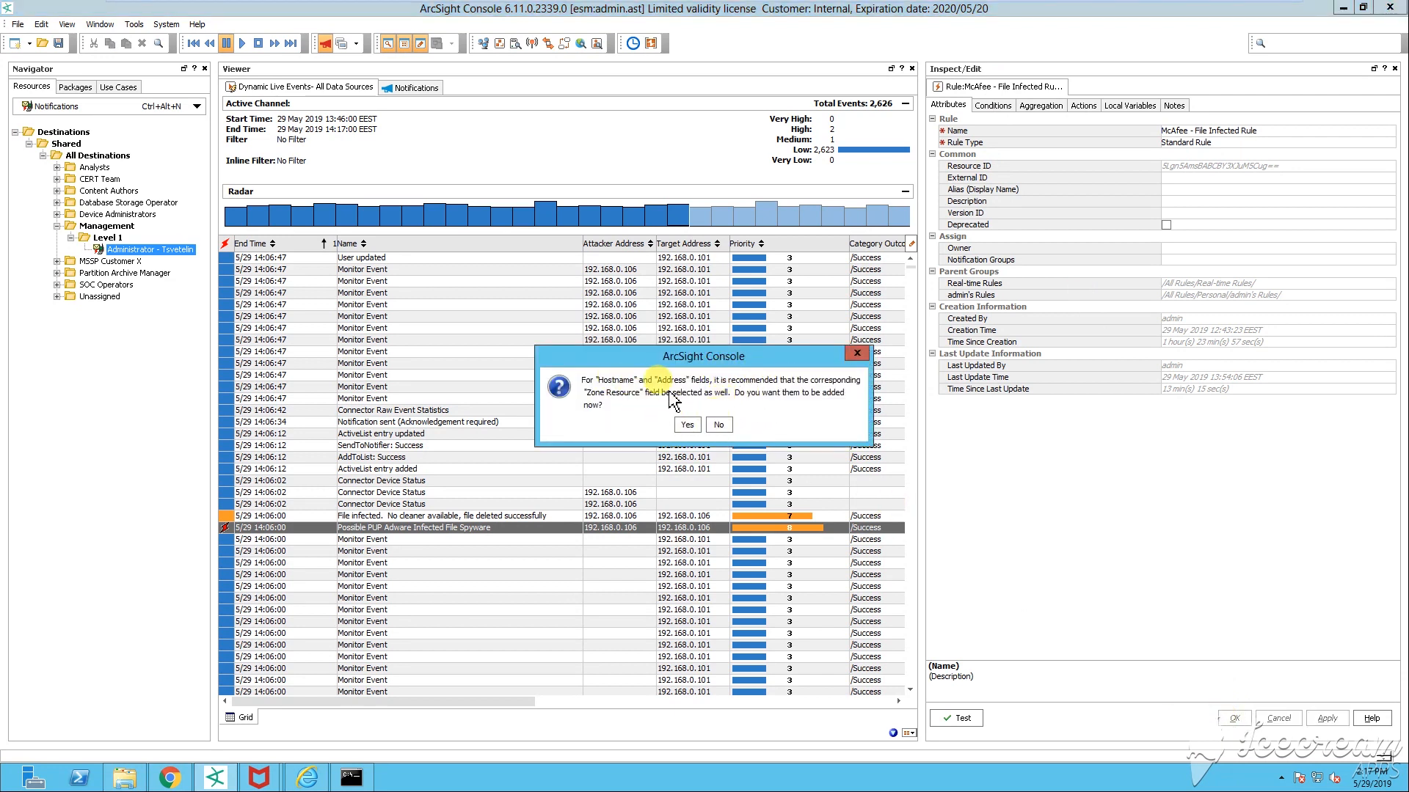
pyautogui.click(727, 431)
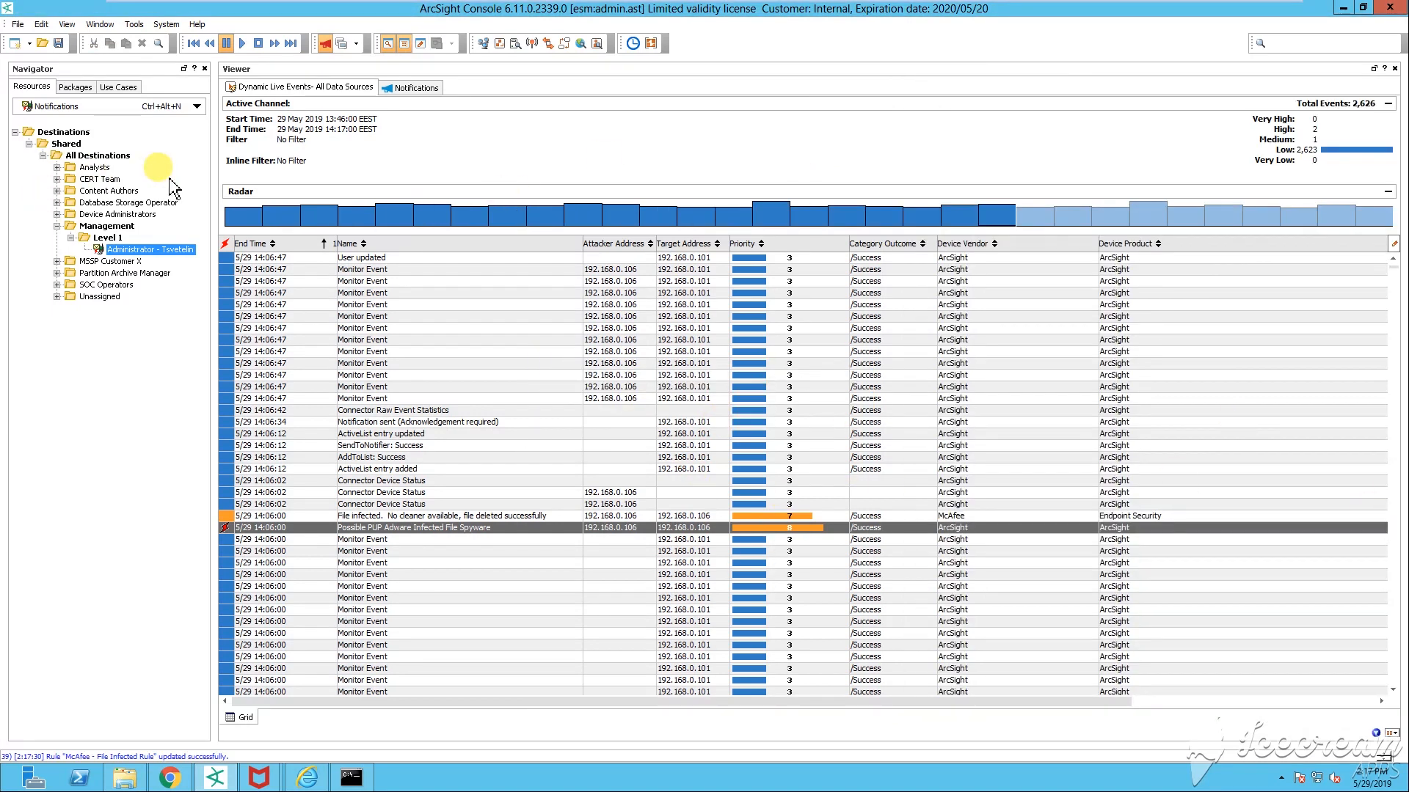
# Step: Show the rules tree, expand Real-time Rules to locate the McAfee - File Infected Rule, and select its original under admin's Rules
pyautogui.moveTo(210, 191); pyautogui.dragTo(337, 192)
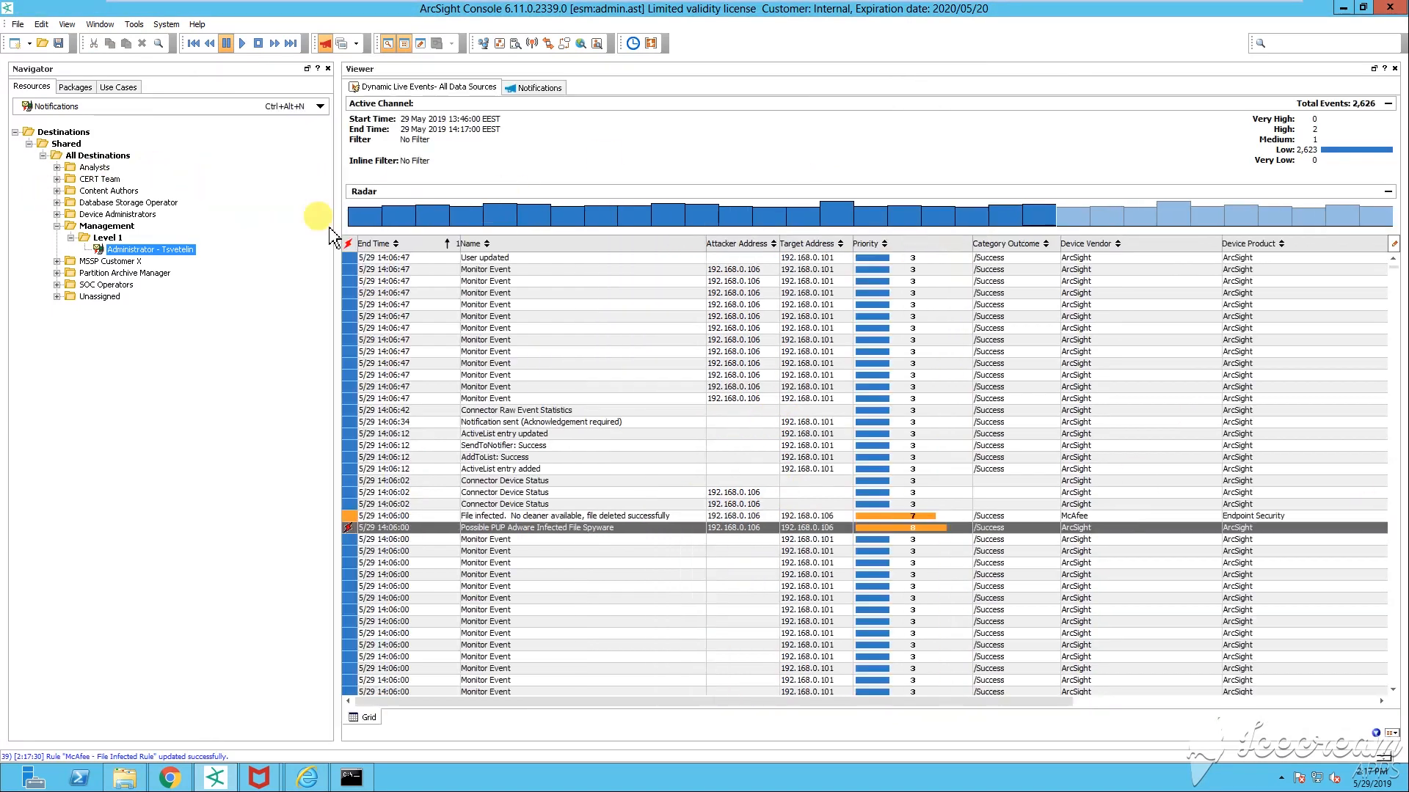
pyautogui.click(107, 108)
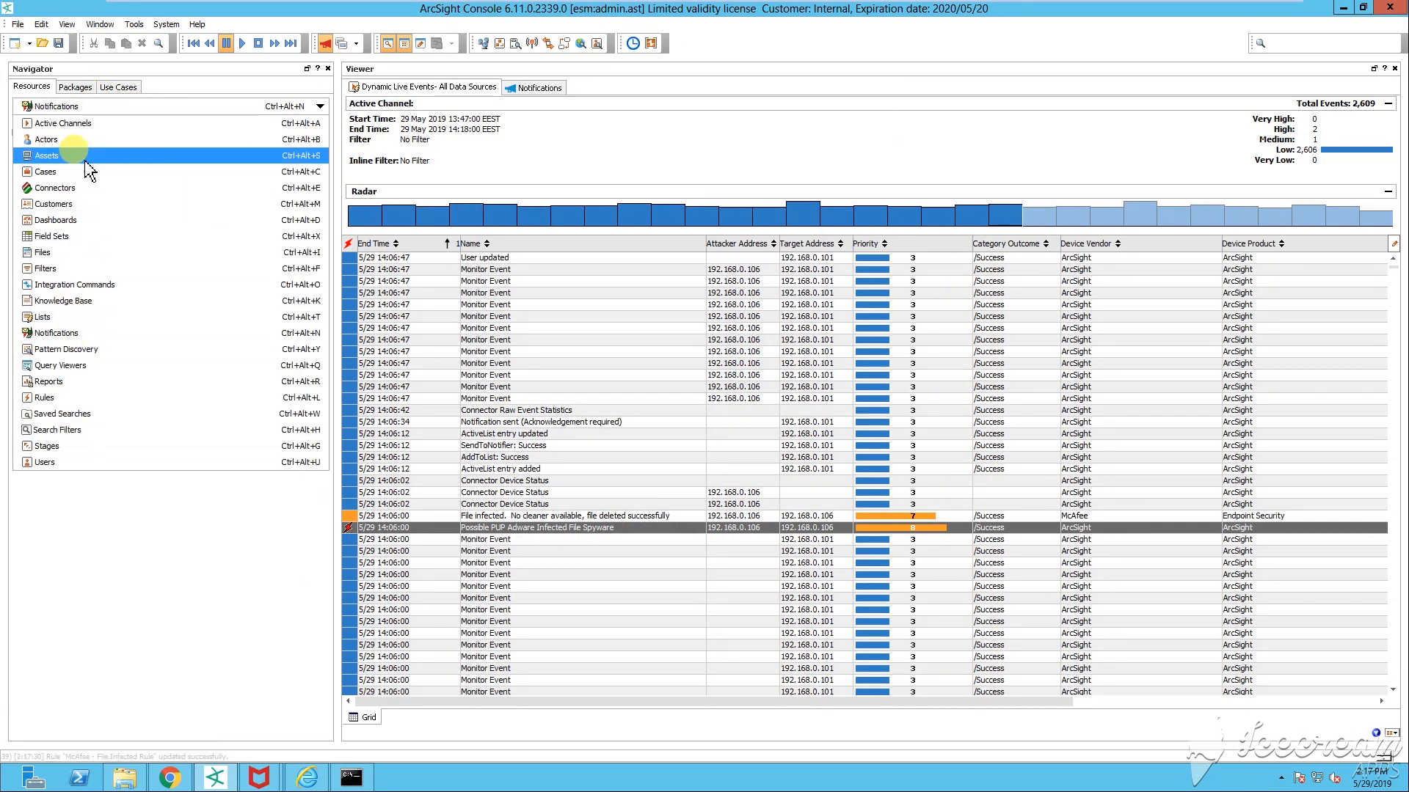
pyautogui.click(73, 398)
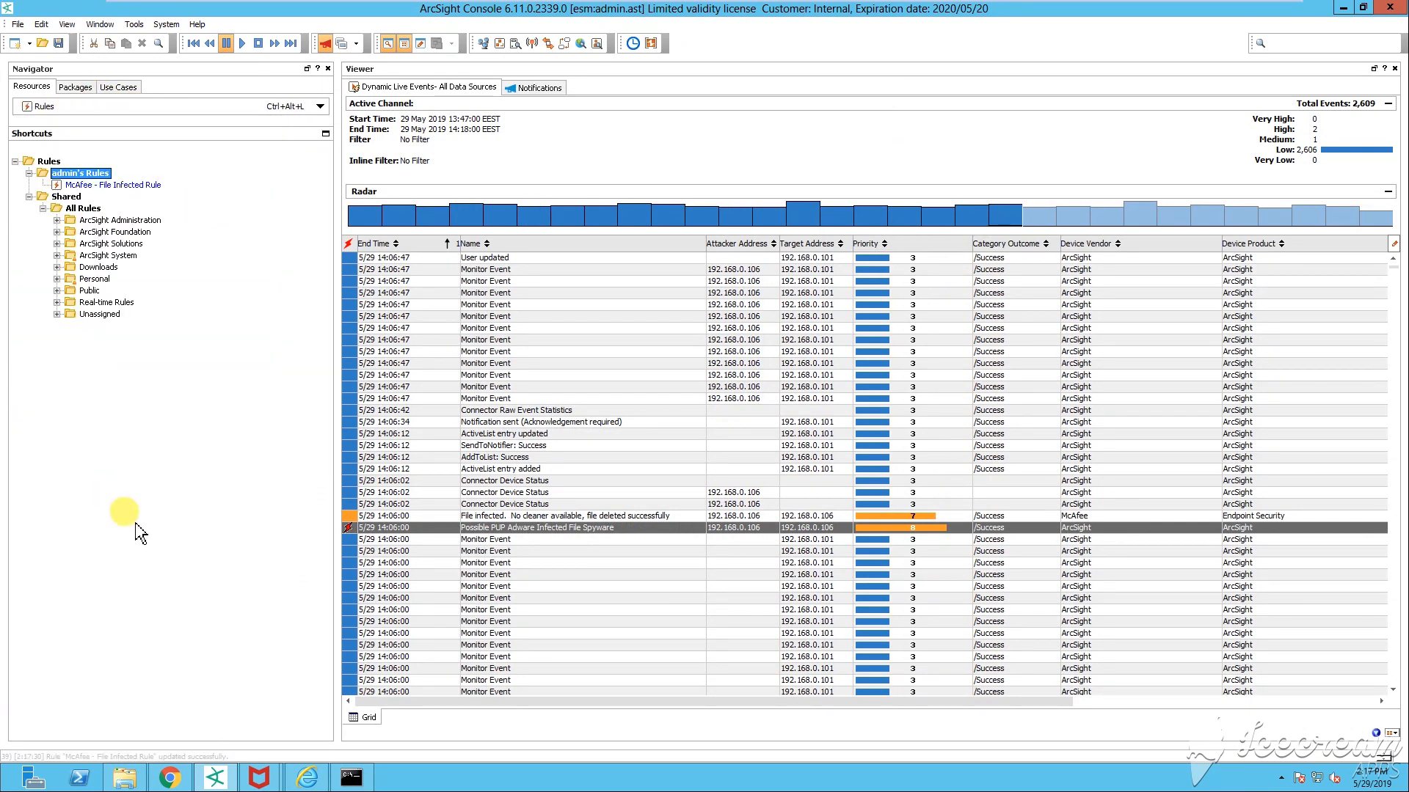
pyautogui.moveTo(328, 325); pyautogui.dragTo(291, 293)
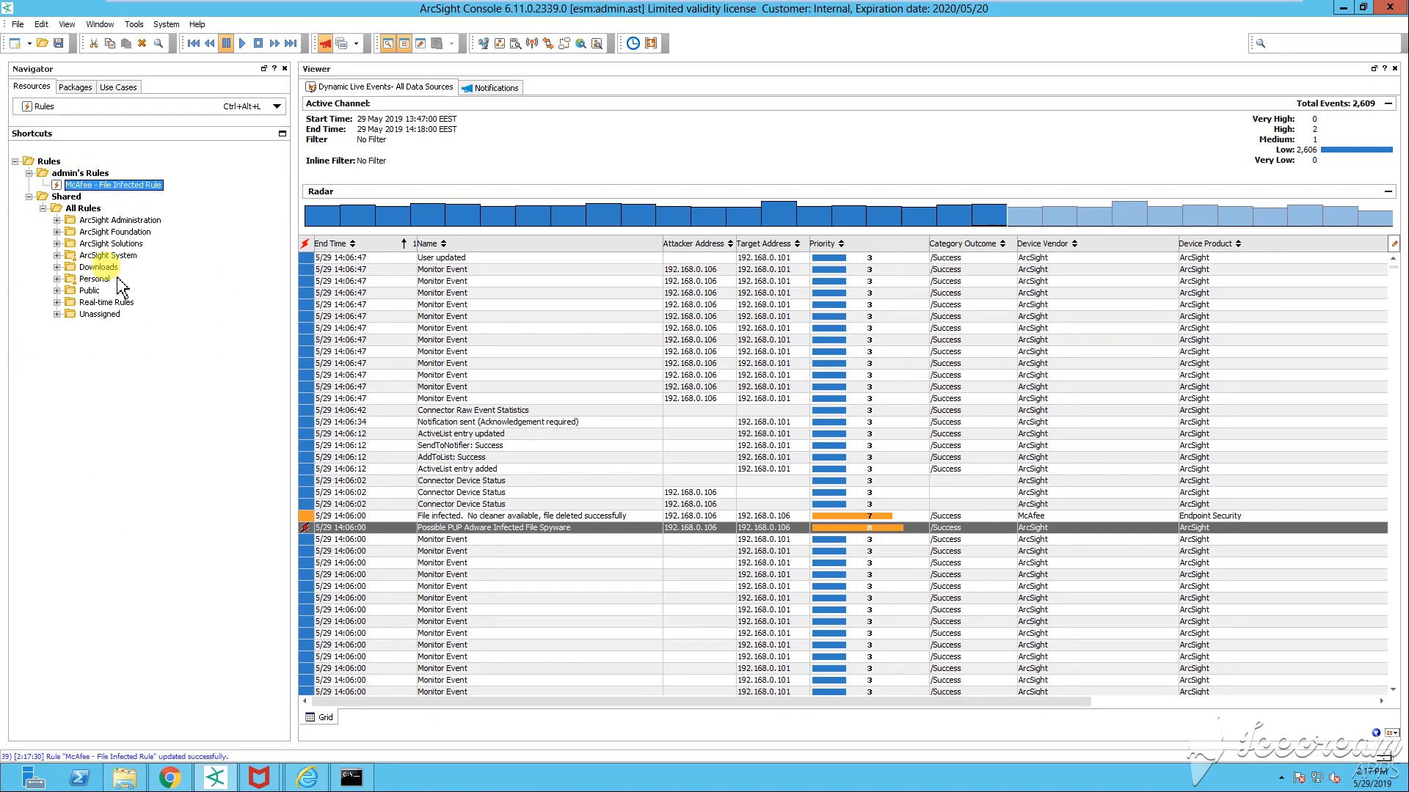
pyautogui.click(81, 303)
pyautogui.click(58, 303)
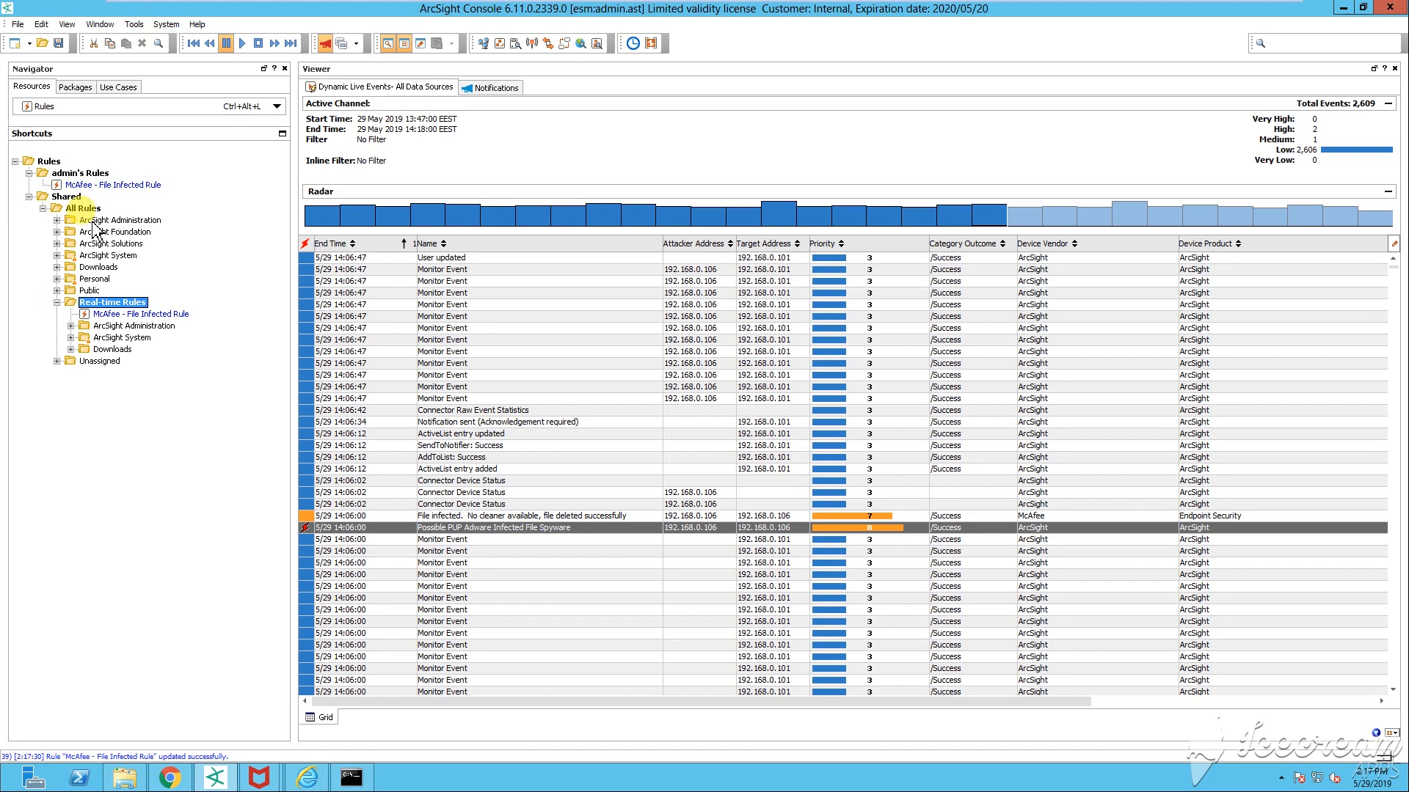
pyautogui.click(110, 185)
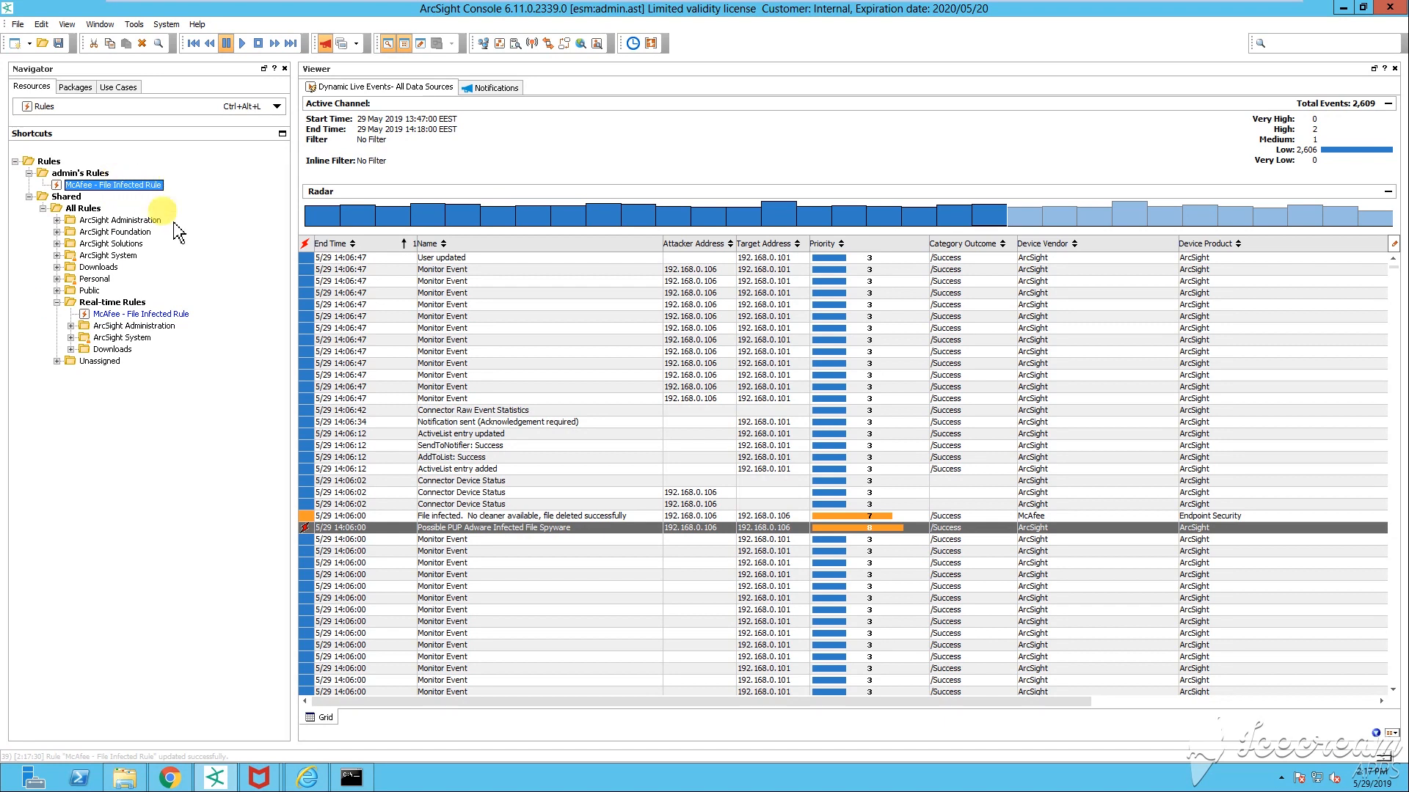
# Step: Show the deployment option for the original McAfee - File Infected Rule, and select its linked copy under Real-time Rules
pyautogui.rightClick(153, 189)
pyautogui.moveTo(232, 295)
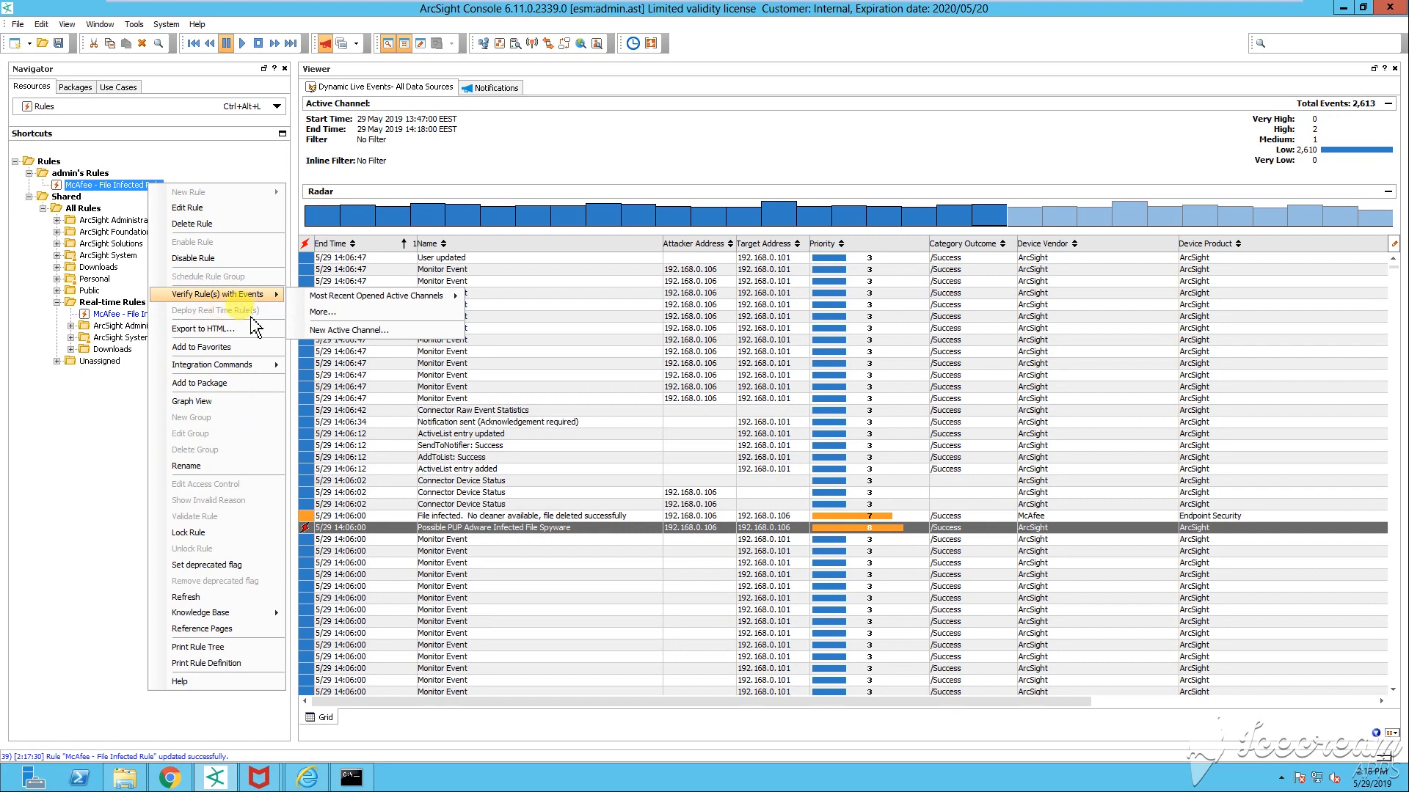
pyautogui.click(140, 336)
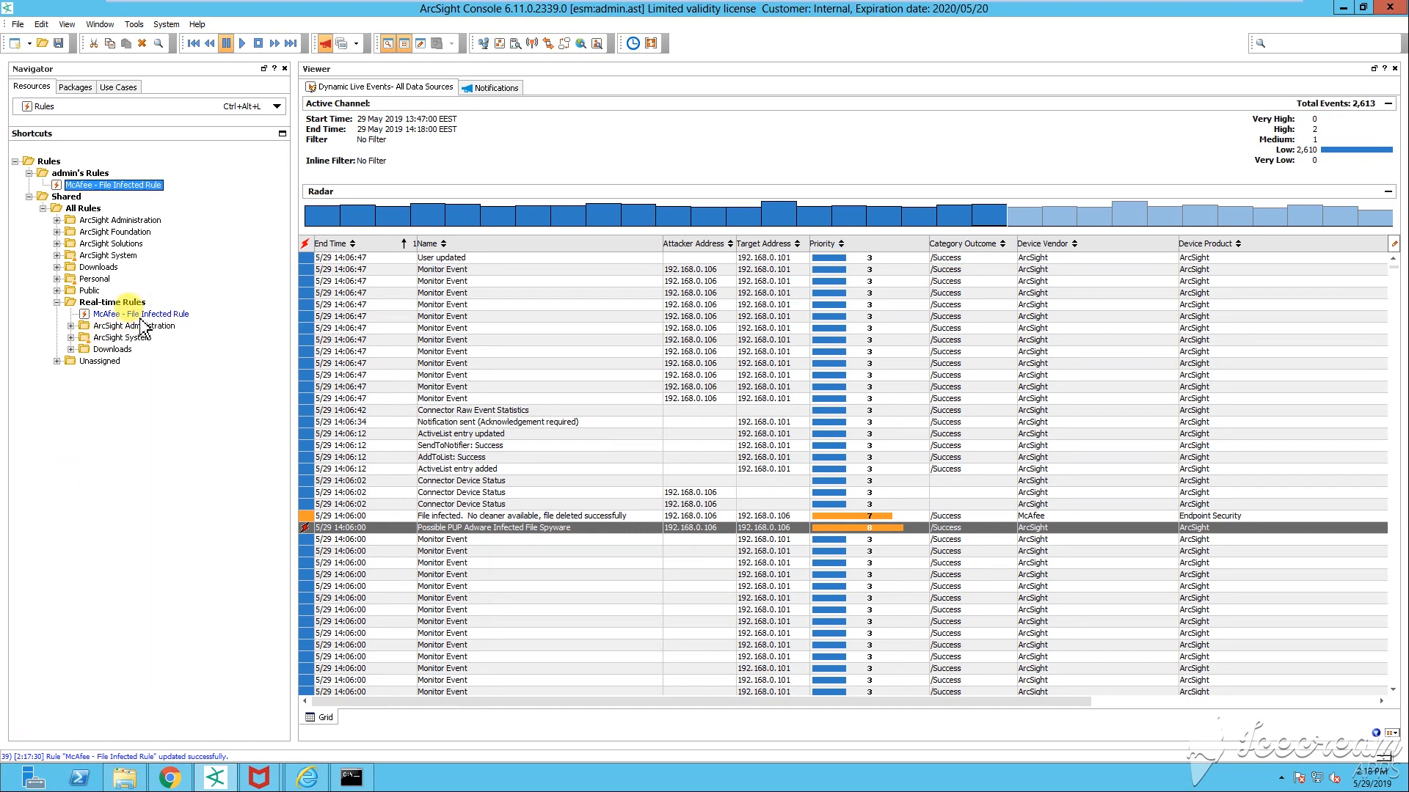
pyautogui.click(117, 315)
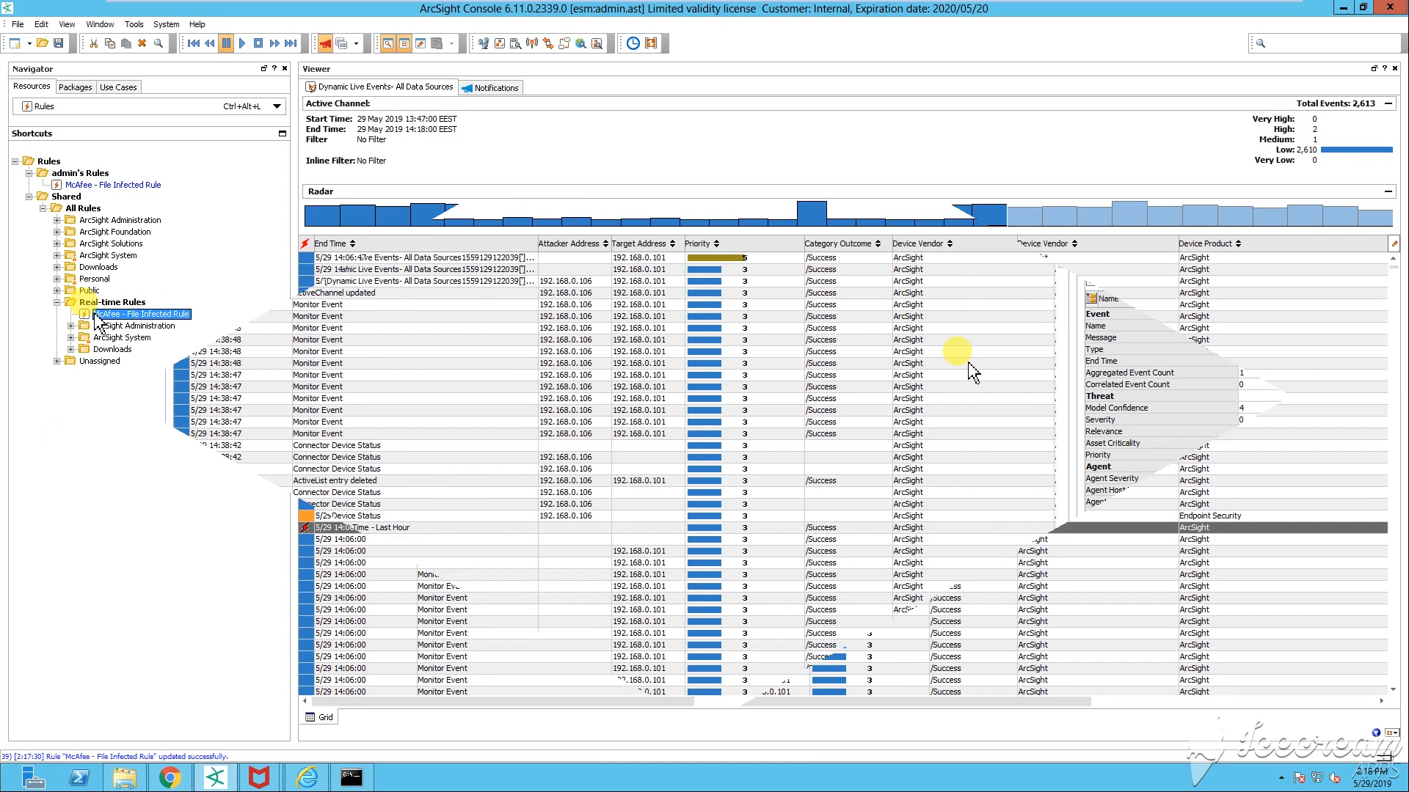
# Step: Select the second event in the Dynamic Live Events channel and widen the Navigator
pyautogui.click(968, 355)
pyautogui.click(358, 271)
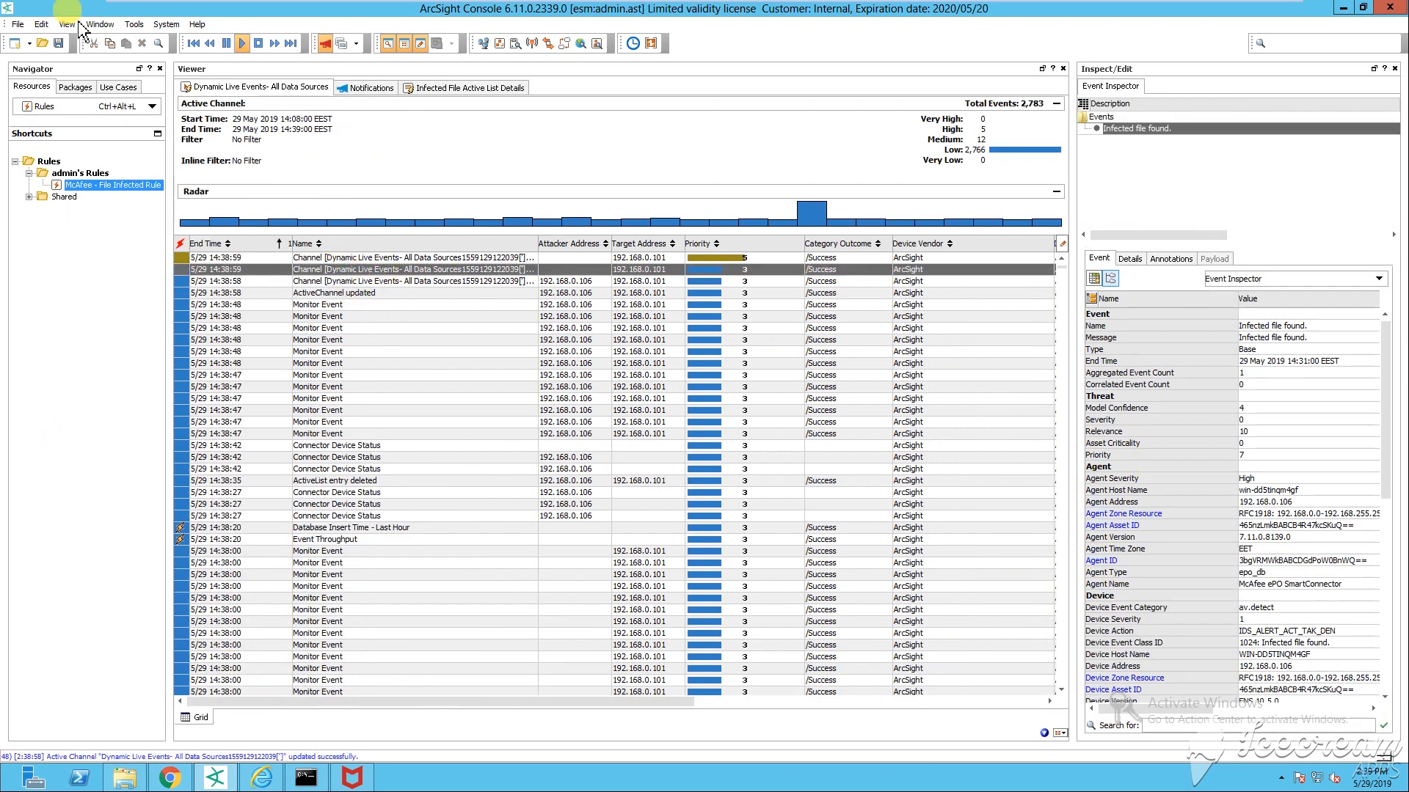
pyautogui.moveTo(170, 213); pyautogui.dragTo(262, 212)
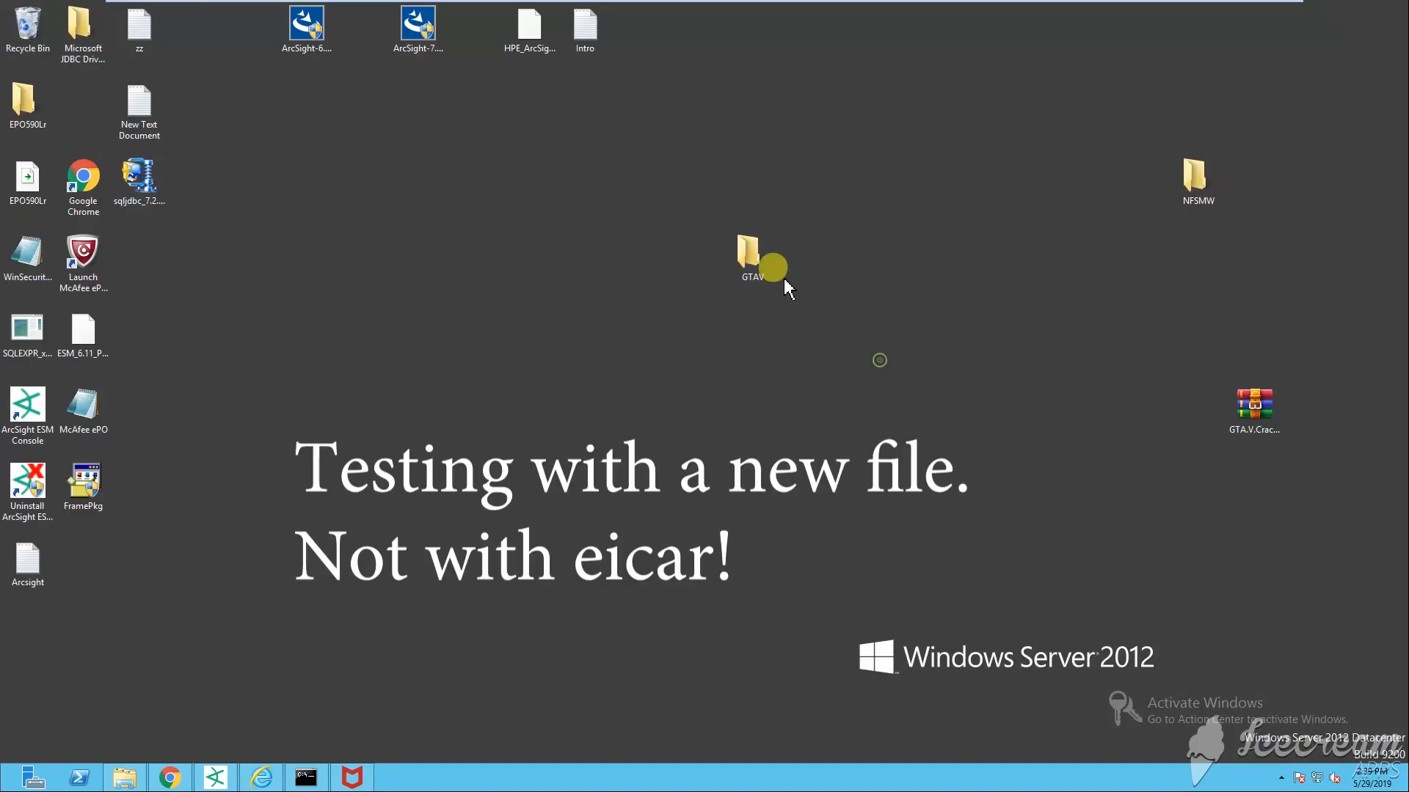
# Step: Switch to the desktop, open the GTAV folder and run GTA5 to trigger a McAfee detection
pyautogui.doubleClick(756, 274)
pyautogui.click(726, 340)
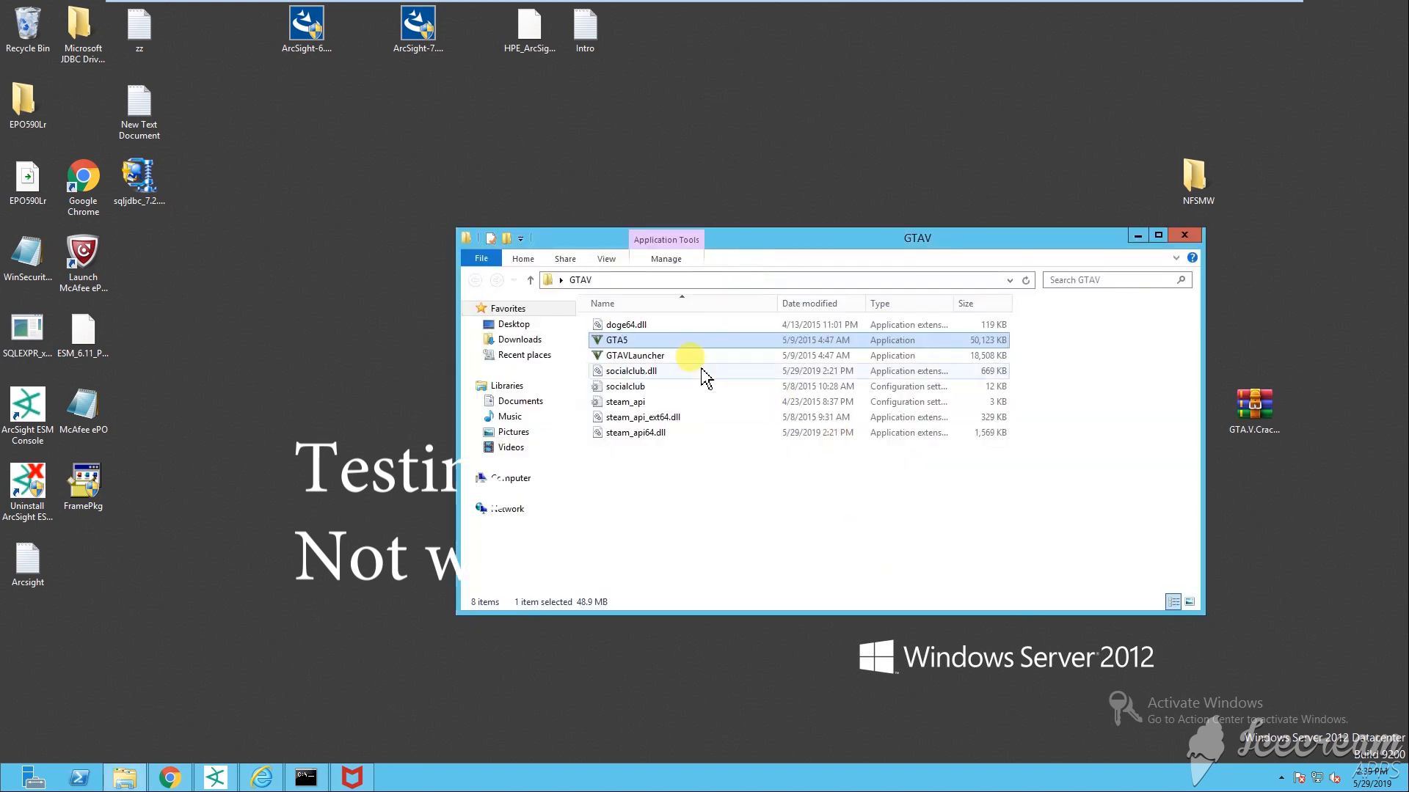
pyautogui.doubleClick(632, 345)
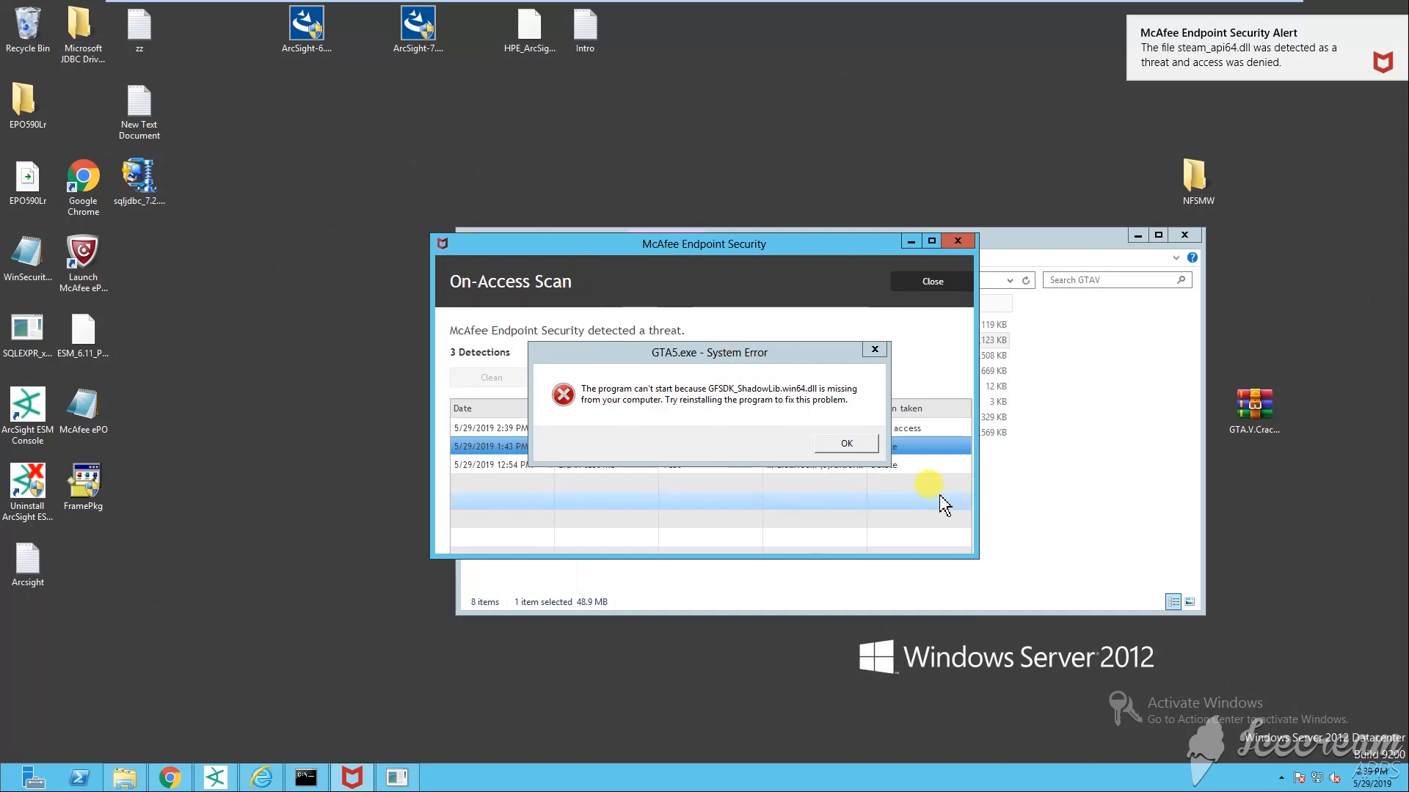
# Step: Dismiss the GTA5 error dialogs and minimize the McAfee On-Access Scan and GTAV folder windows
pyautogui.click(861, 445)
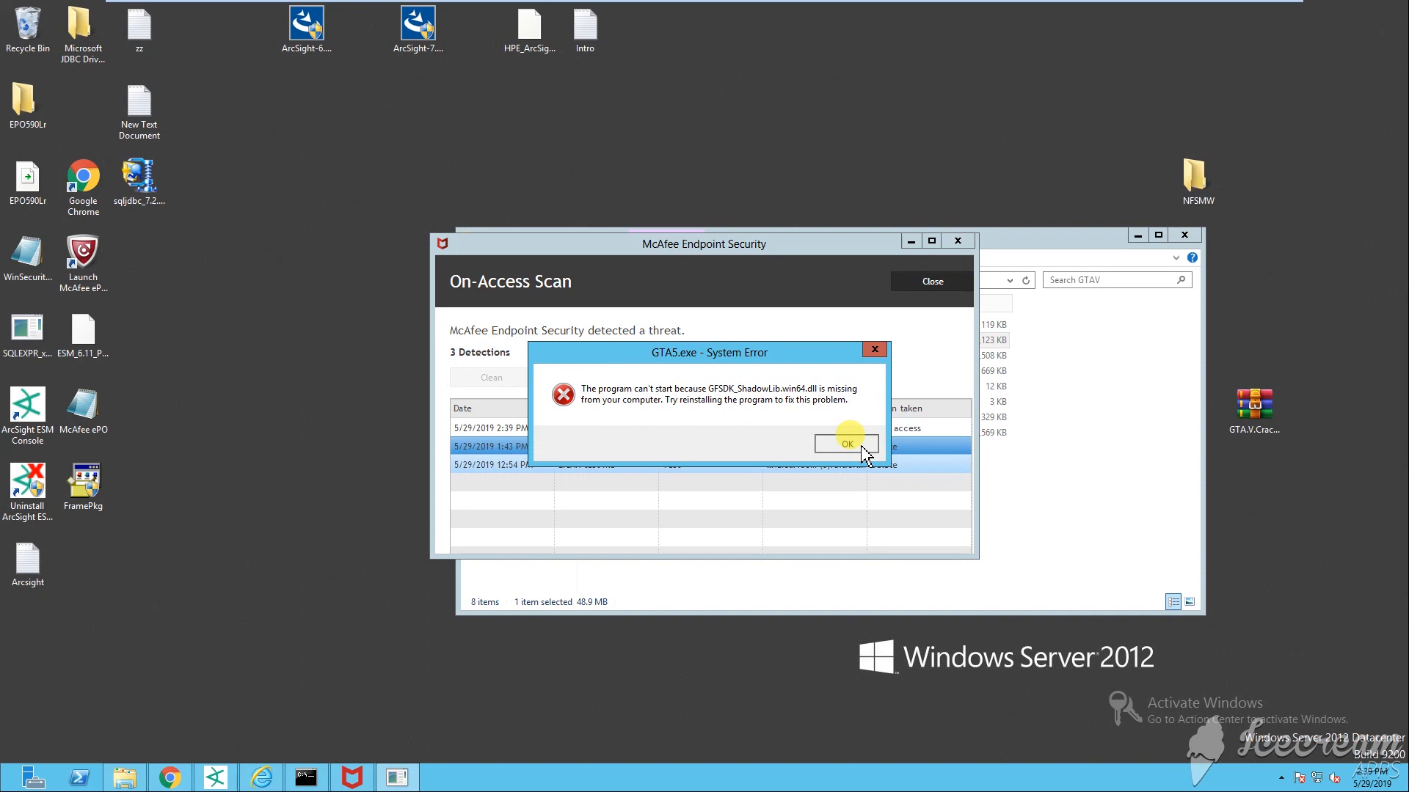
pyautogui.click(848, 445)
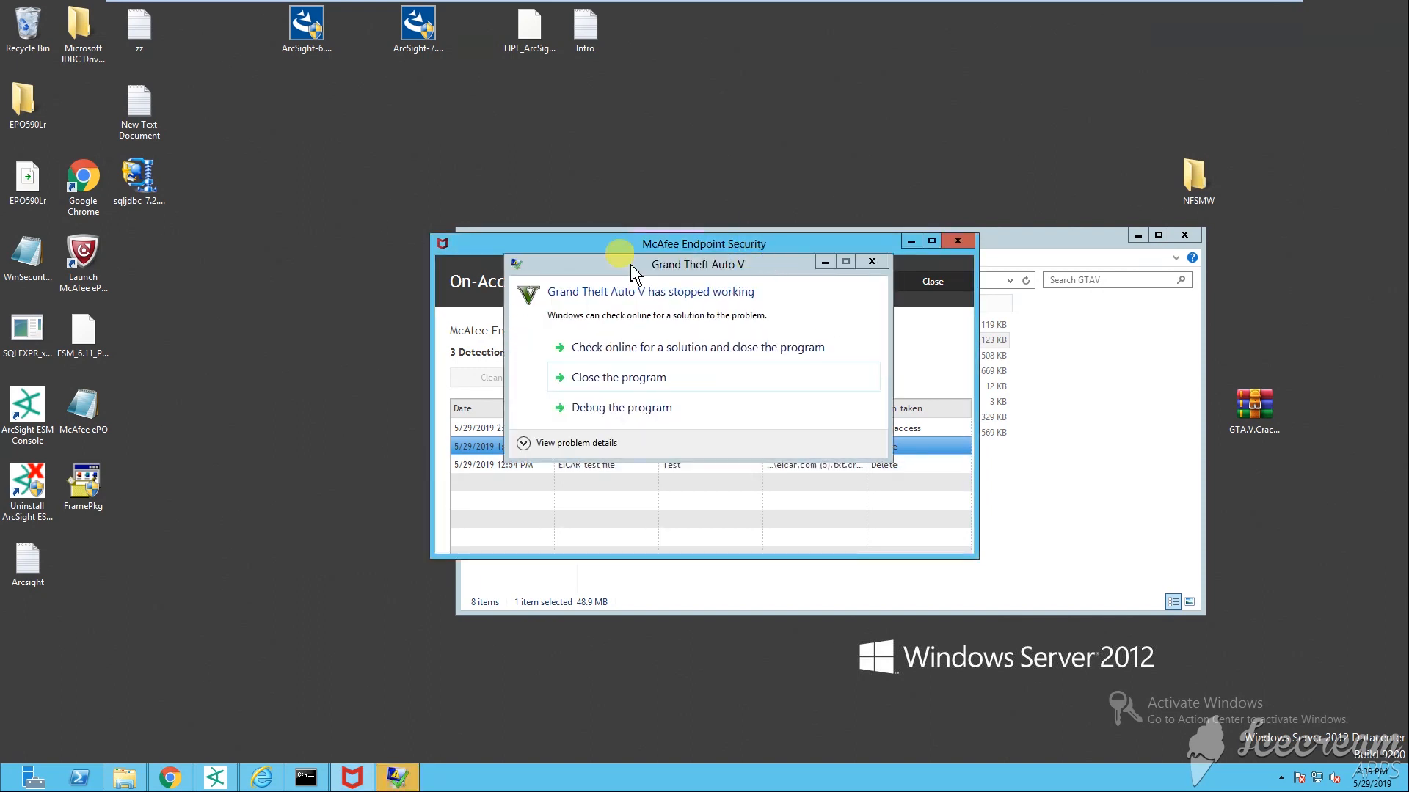
pyautogui.click(871, 261)
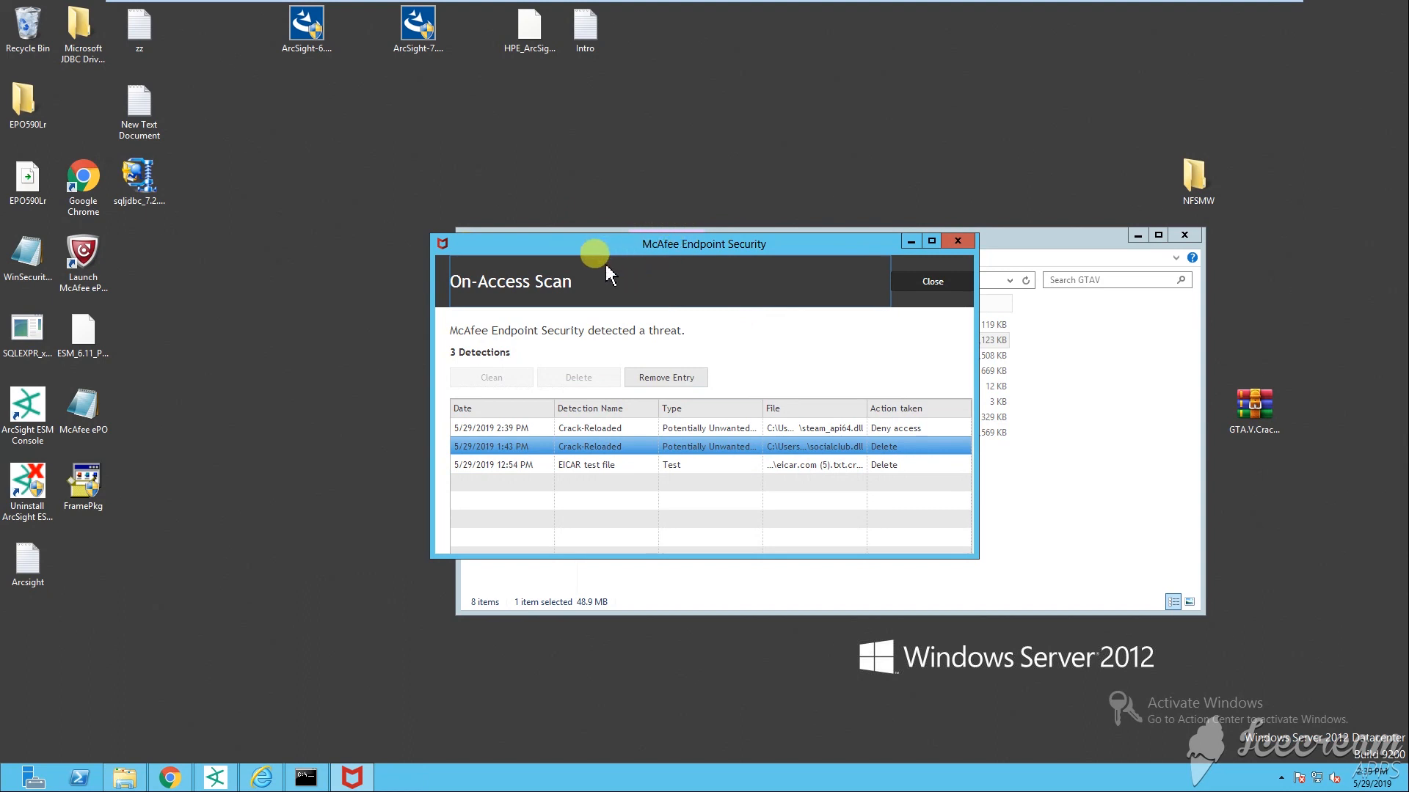
pyautogui.click(910, 242)
pyautogui.click(1137, 235)
pyautogui.click(745, 493)
# Step: Switch back to ArcSight Console and enlarge the Viewer by narrowing the Inspect/Edit and Navigator areas
pyautogui.click(215, 778)
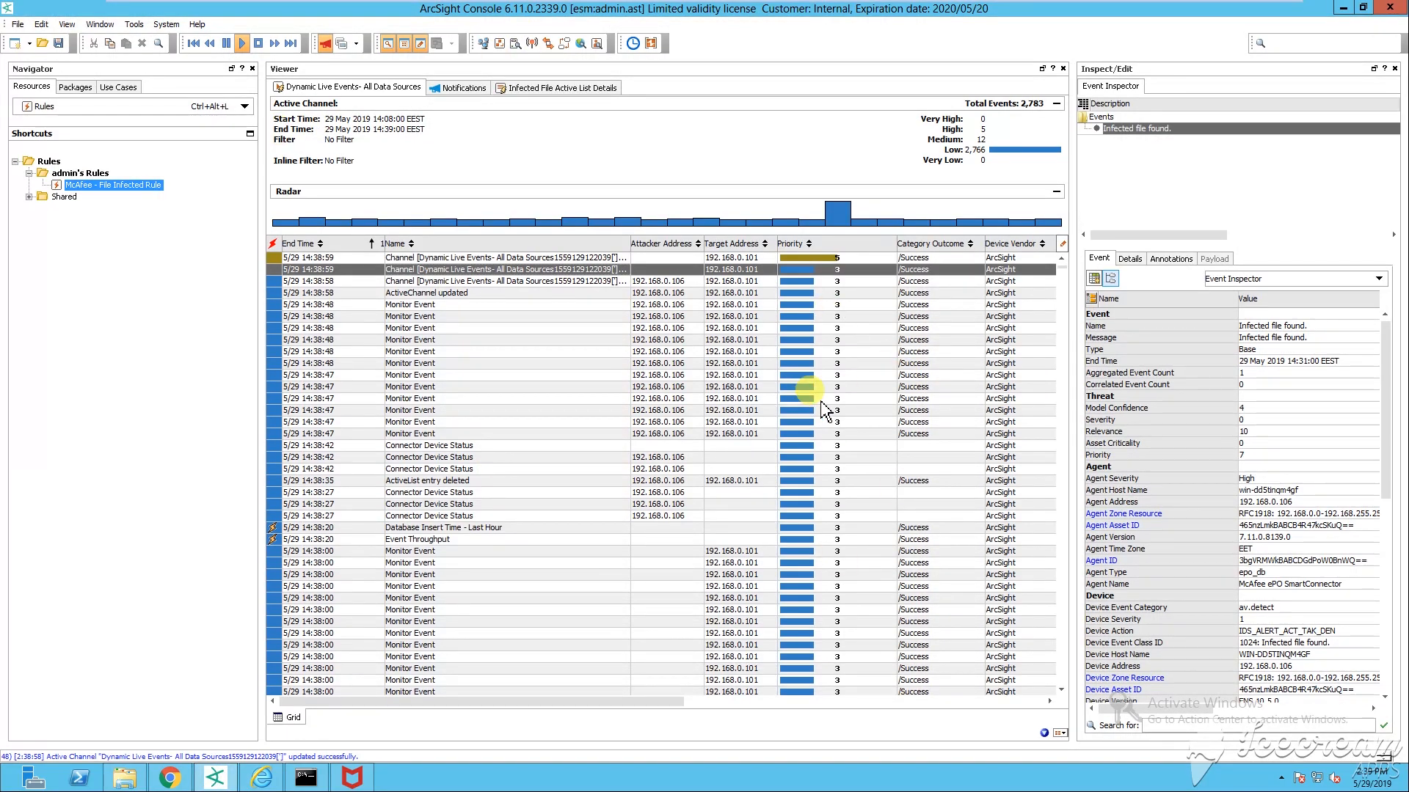
pyautogui.moveTo(1074, 189); pyautogui.dragTo(1141, 189)
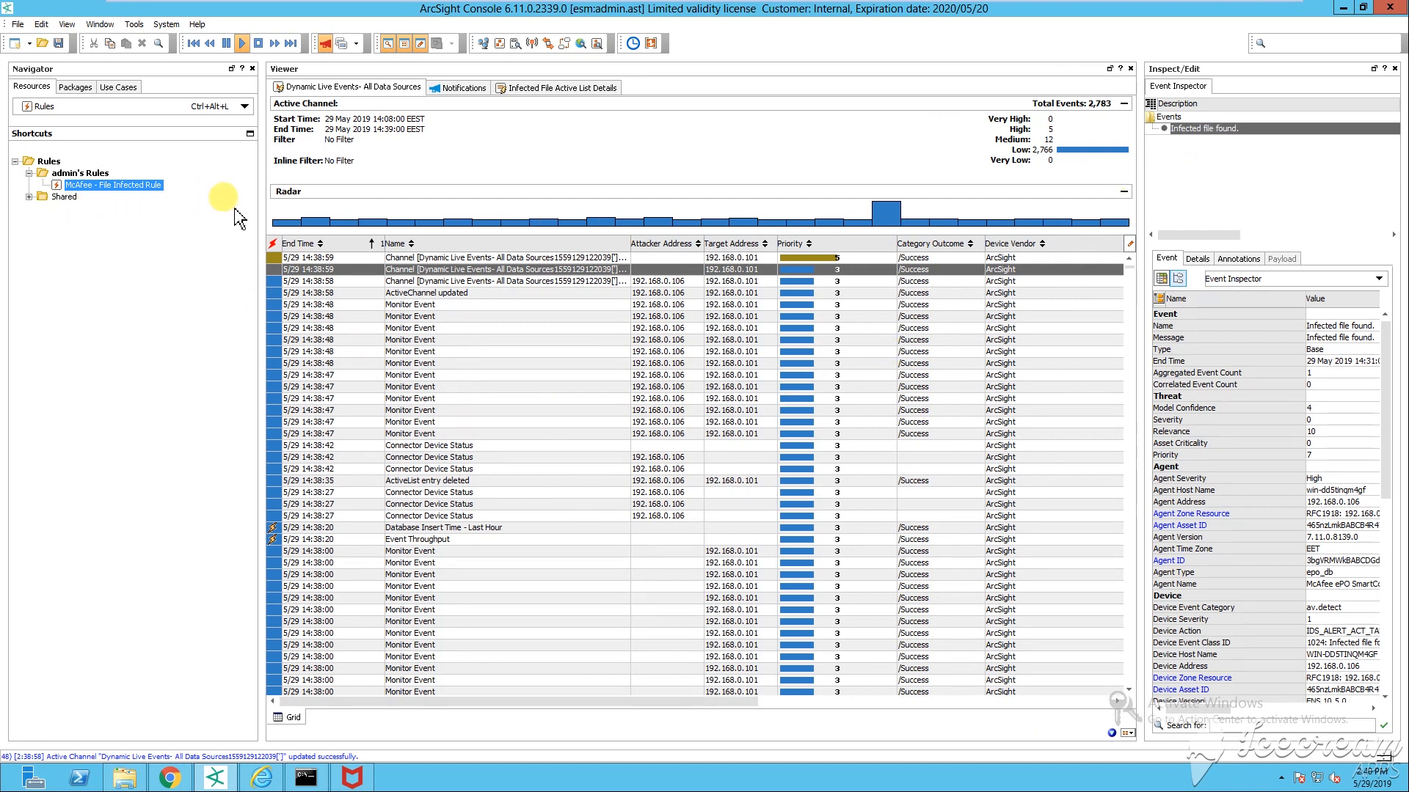
pyautogui.moveTo(260, 215); pyautogui.dragTo(235, 227)
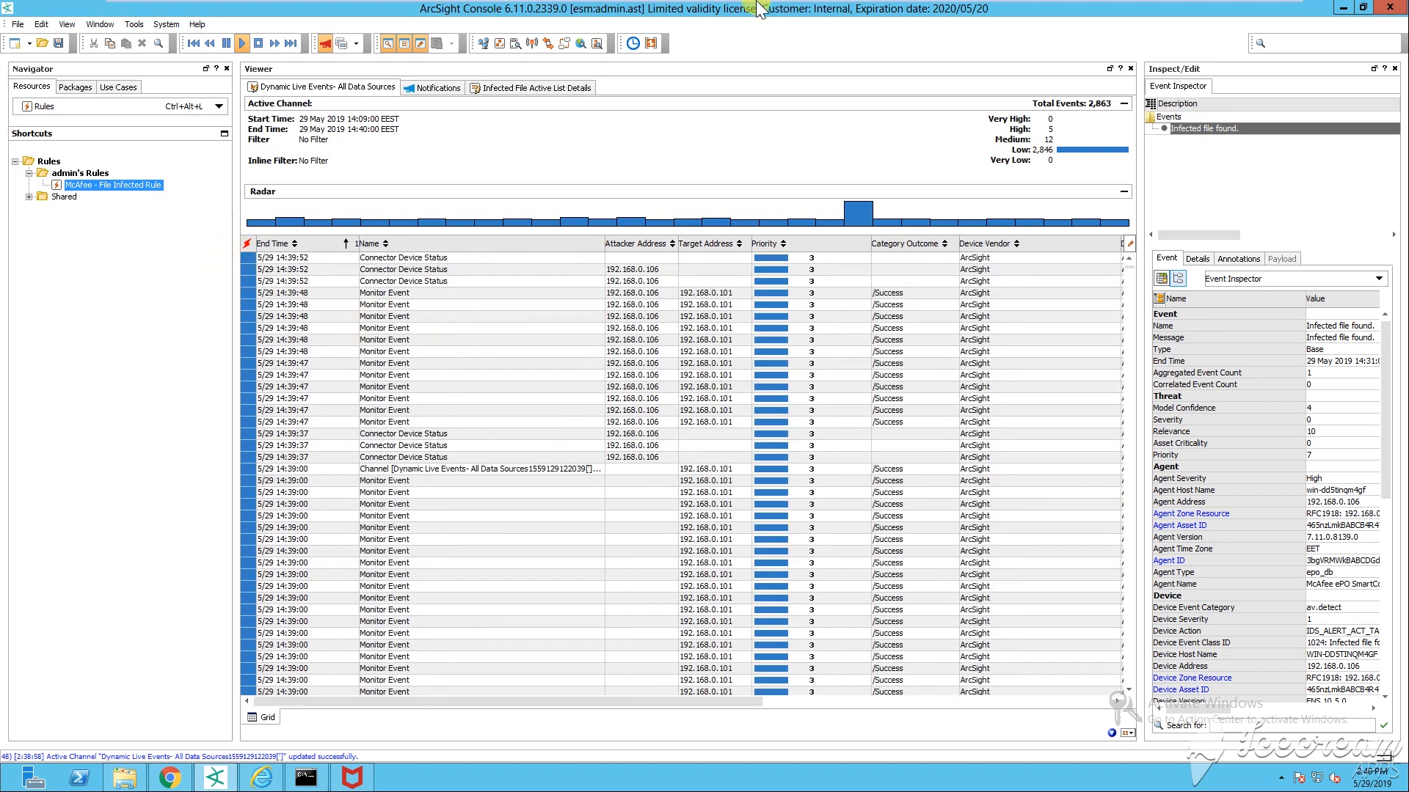
pyautogui.moveTo(763, 6)
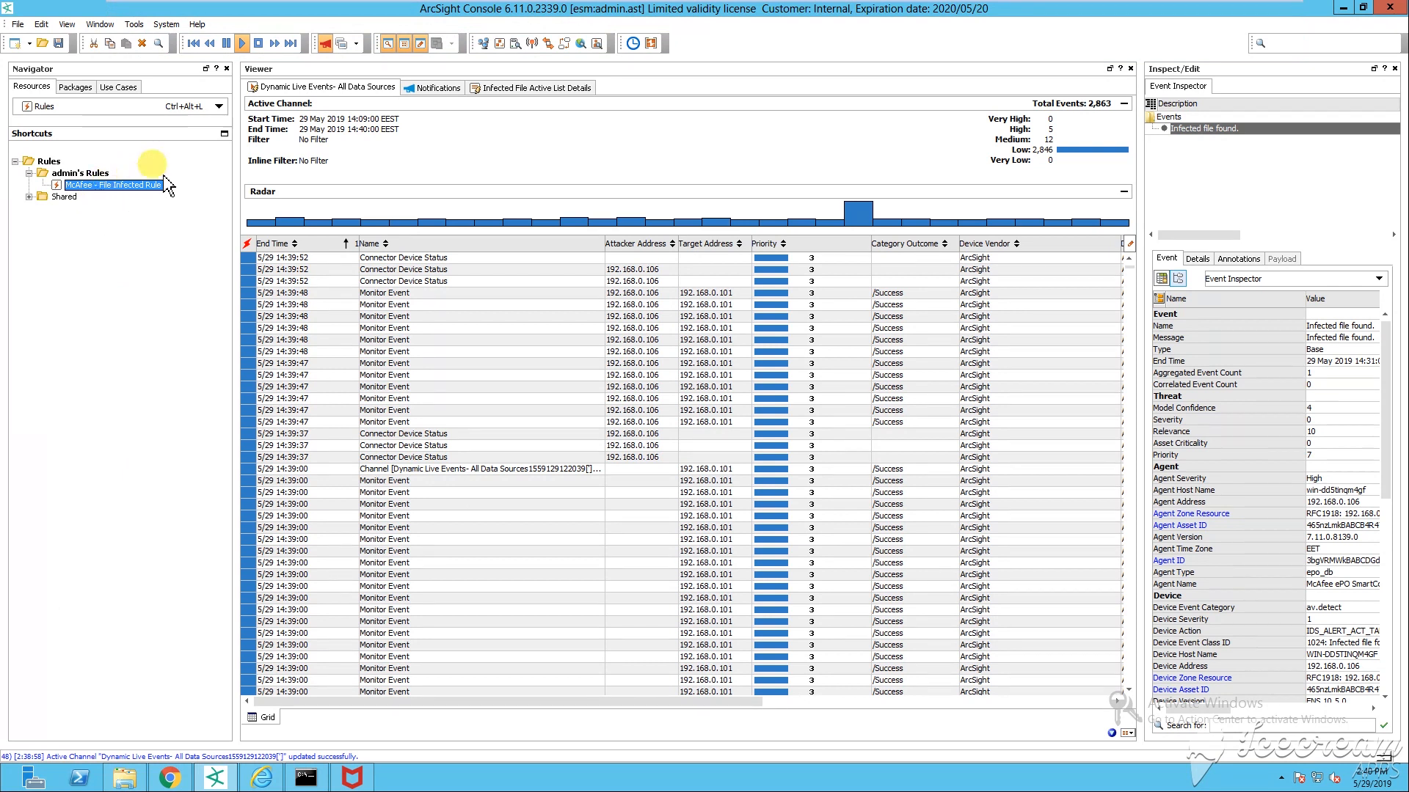
# Step: Close the Infected File Active List Details and Notifications views, keeping only the live events channel open
pyautogui.click(525, 91)
pyautogui.rightClick(523, 91)
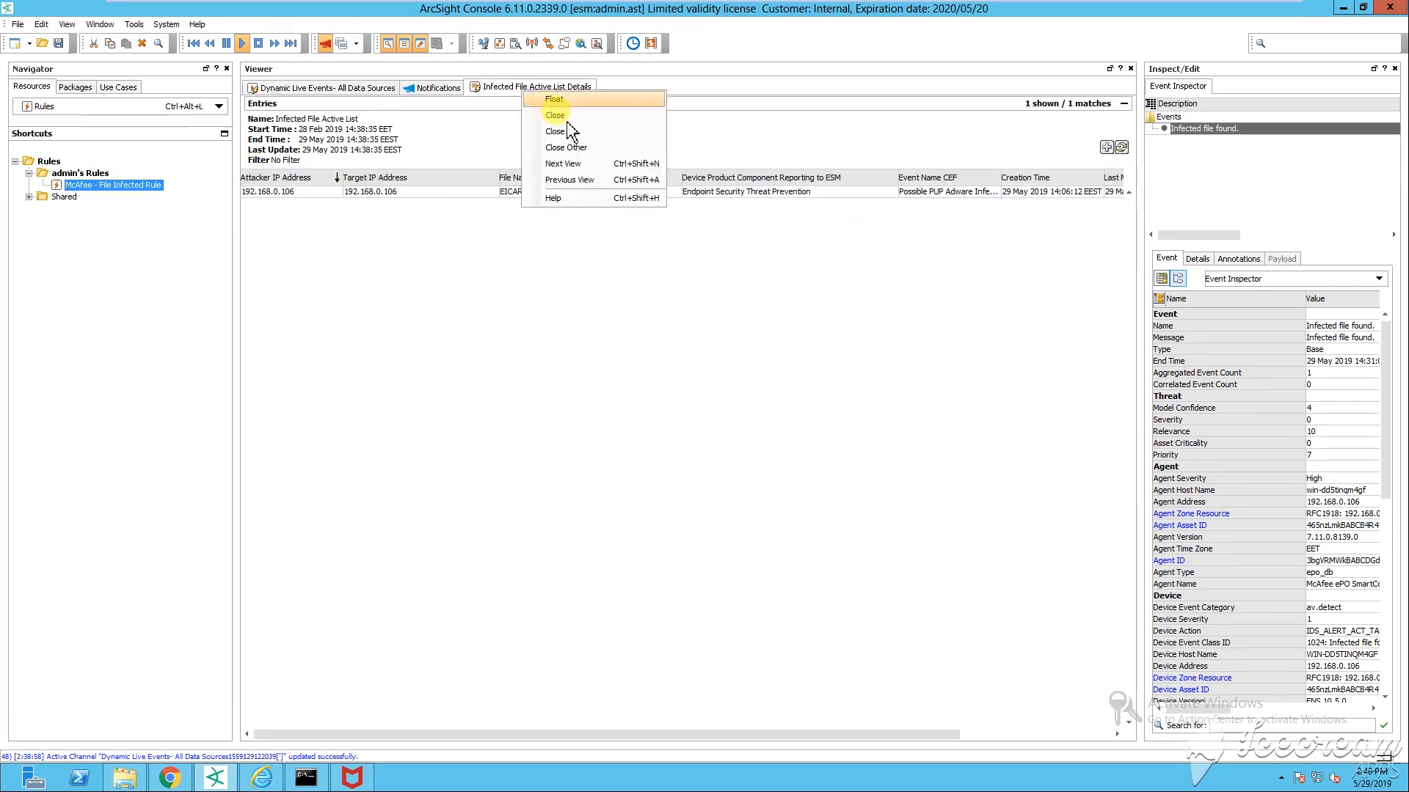
pyautogui.click(547, 99)
pyautogui.rightClick(438, 87)
pyautogui.click(462, 96)
# Step: Show the Lists resources, display the entries of the Infected File Active List and select the EICAR test file entry
pyautogui.click(82, 107)
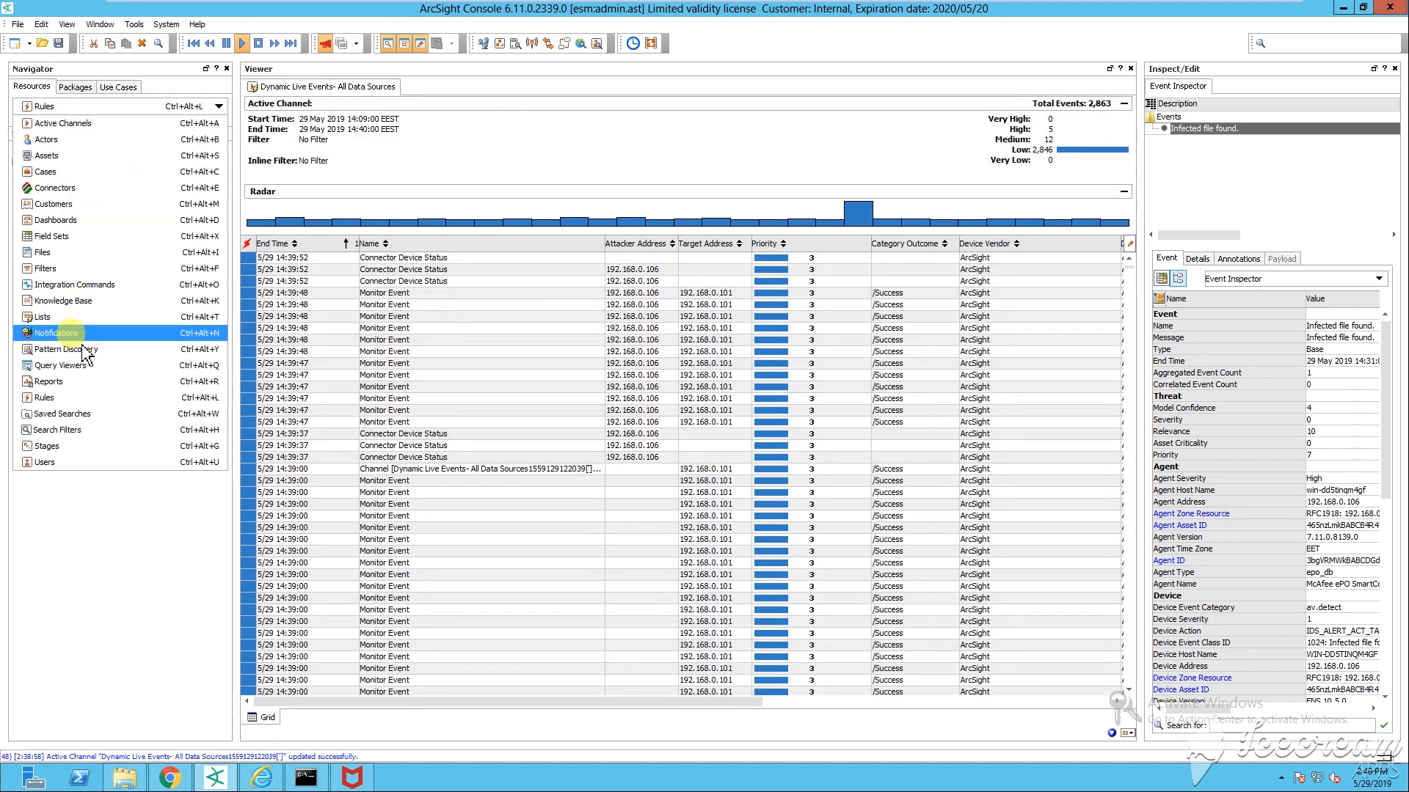
pyautogui.click(44, 317)
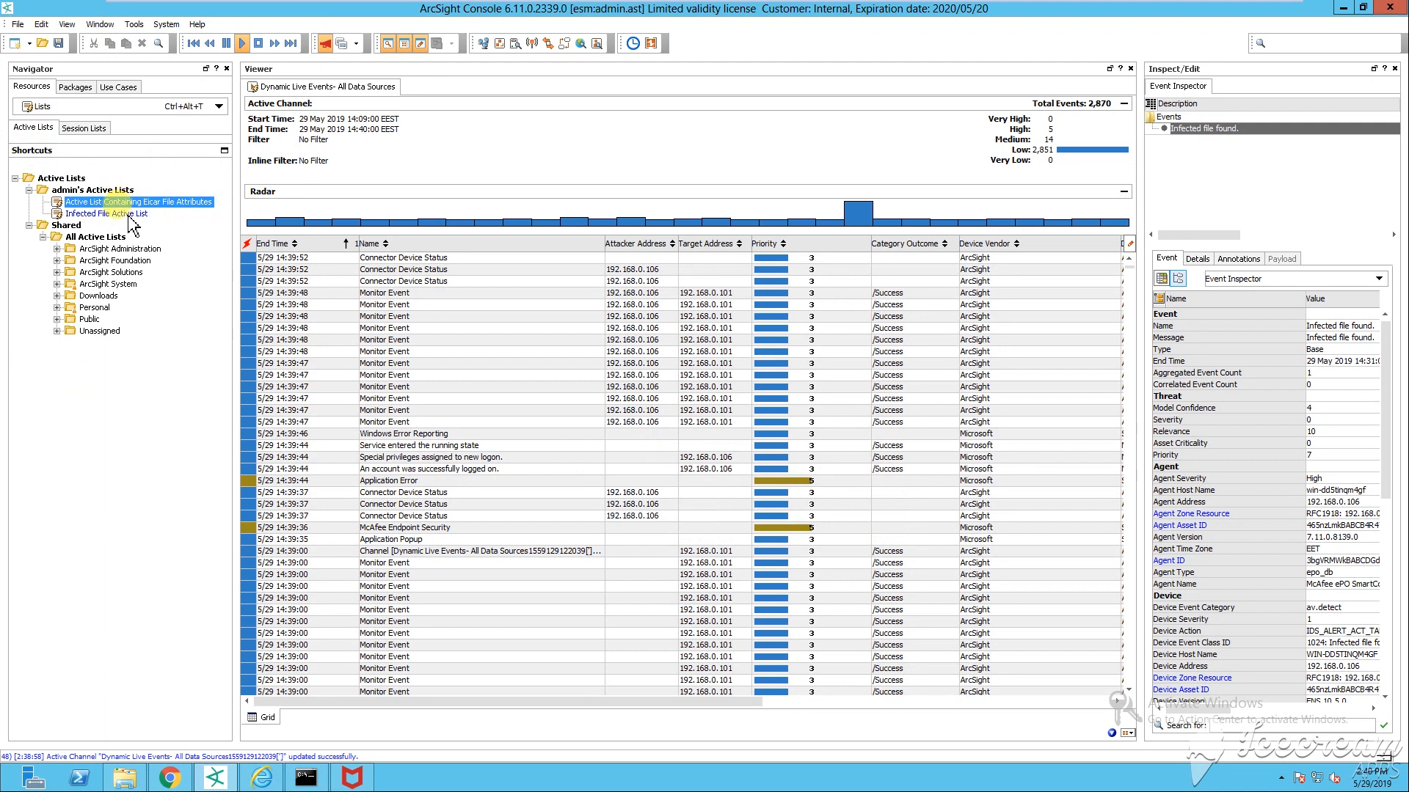
pyautogui.rightClick(136, 215)
pyautogui.click(220, 273)
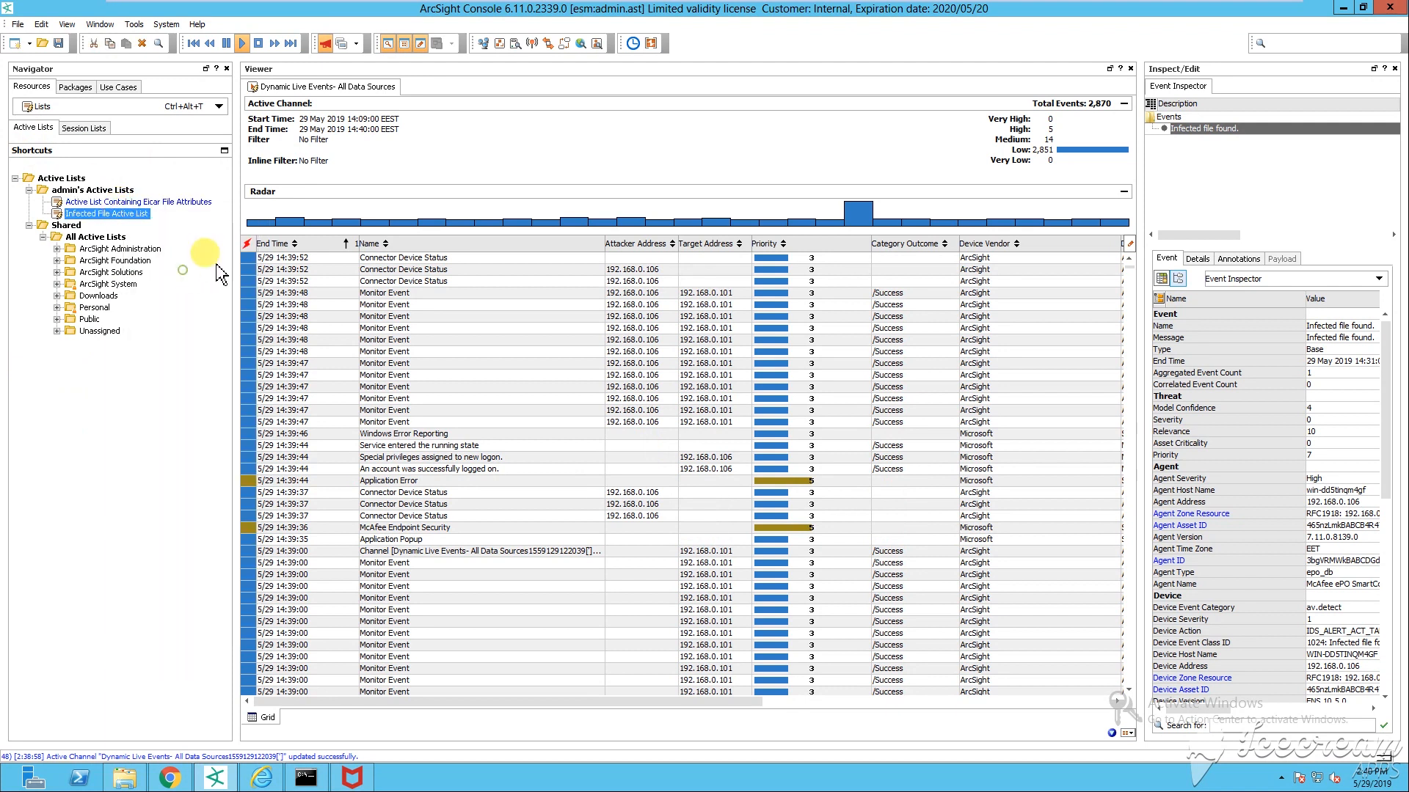
pyautogui.click(467, 193)
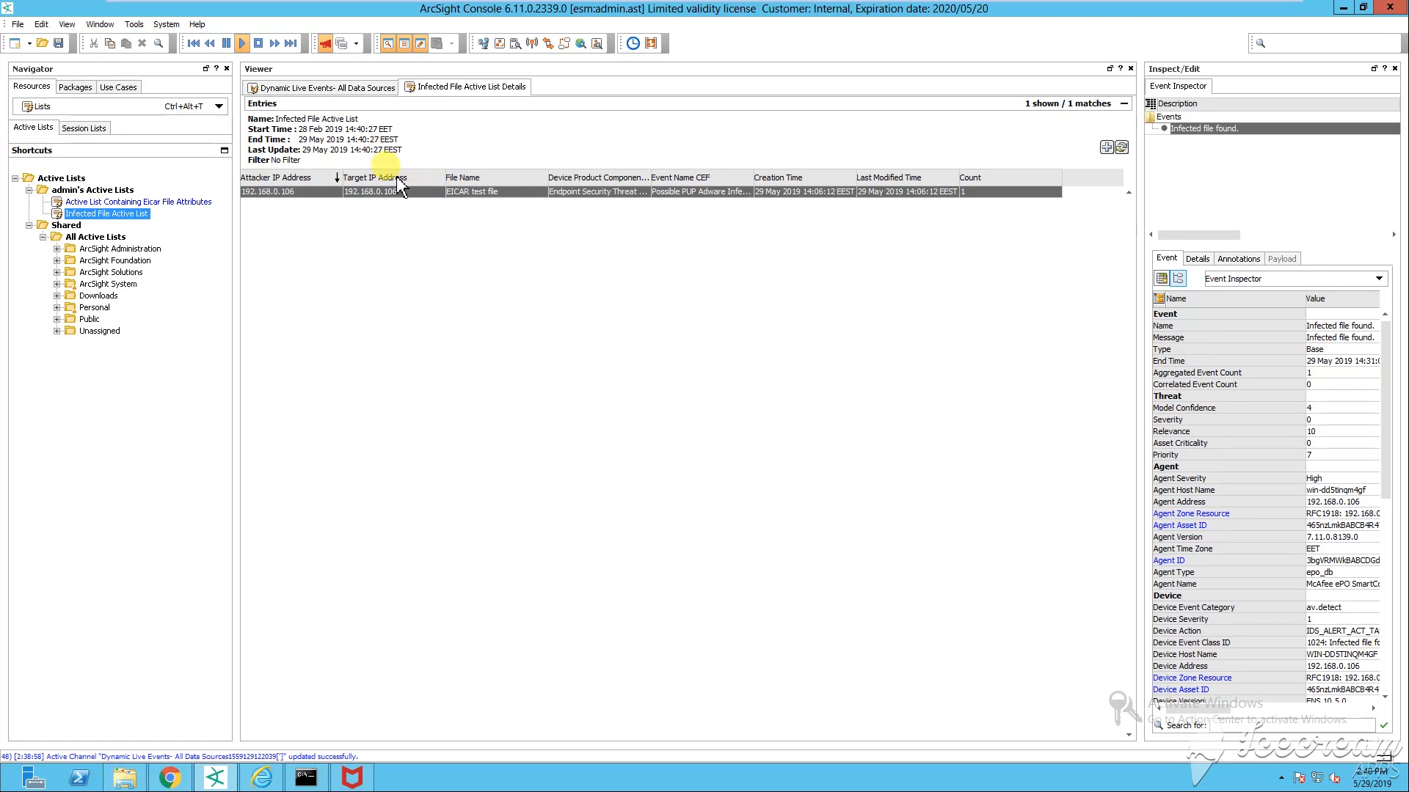
# Step: Return to the live events channel, open its filter for editing and widen the Inspect/Edit area
pyautogui.click(359, 89)
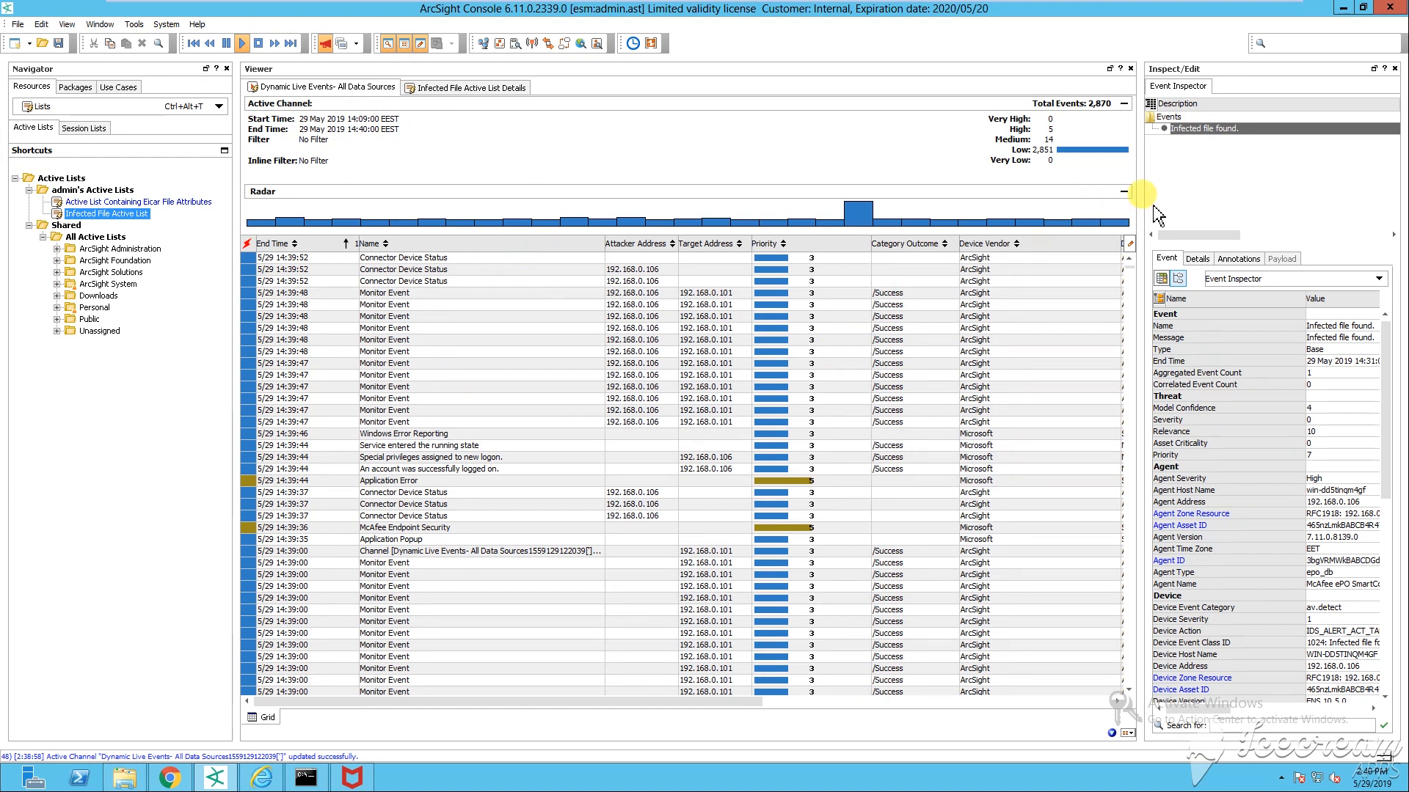
pyautogui.moveTo(1145, 207); pyautogui.dragTo(1098, 207)
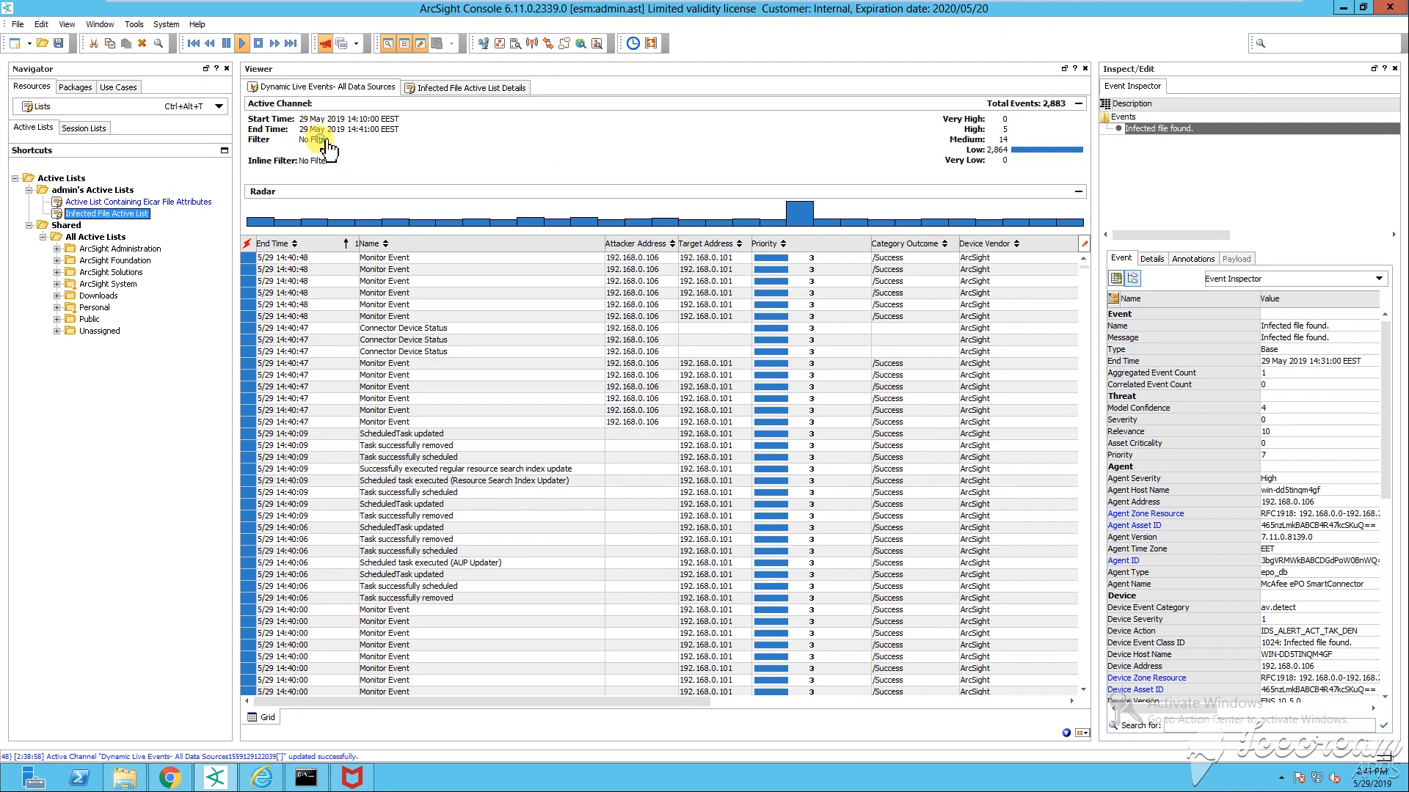
pyautogui.click(331, 158)
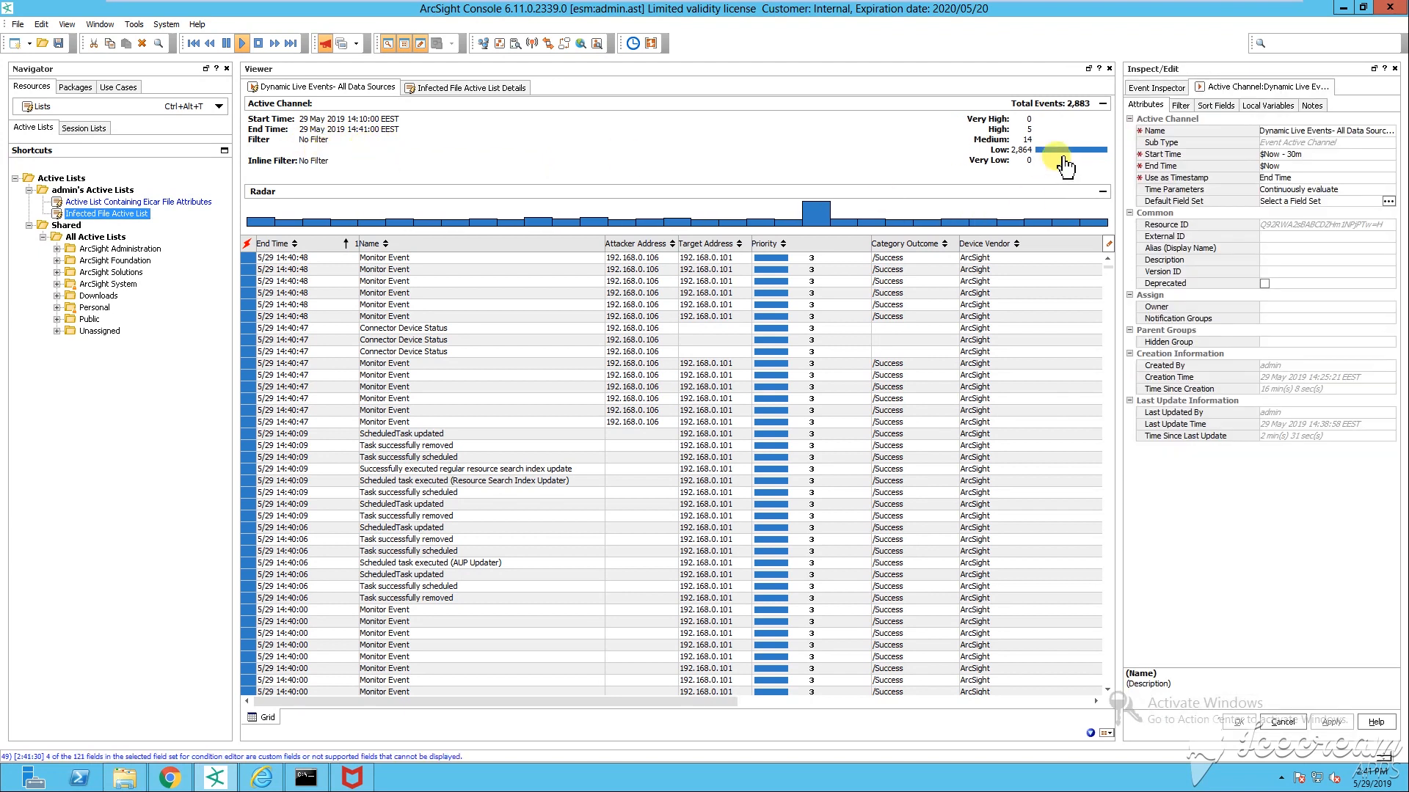
pyautogui.moveTo(1115, 197); pyautogui.dragTo(1040, 196)
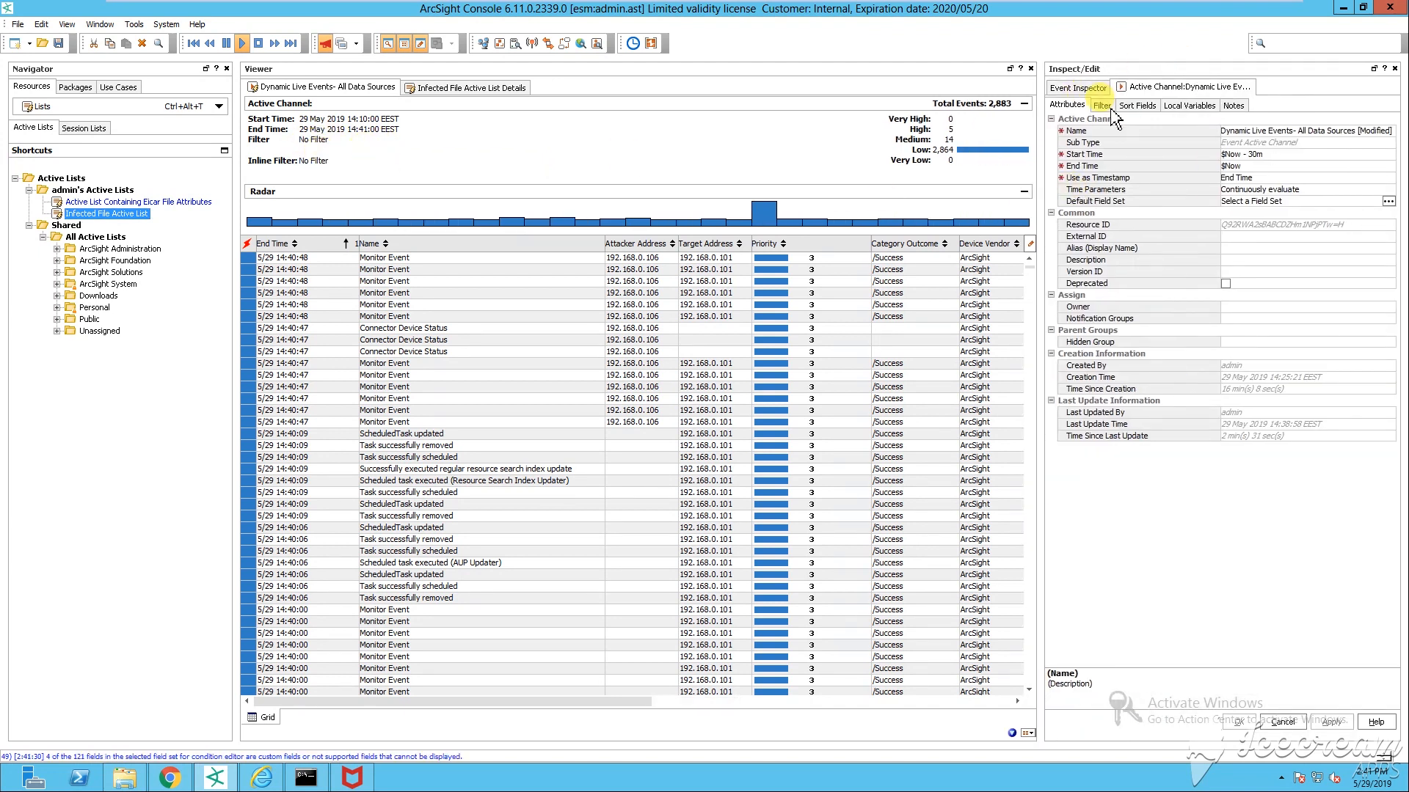
# Step: Add the filter condition Agent Name = McAfee ePO SmartConnector to the live events channel and apply it
pyautogui.click(1103, 106)
pyautogui.rightClick(1089, 180)
pyautogui.moveTo(1164, 202)
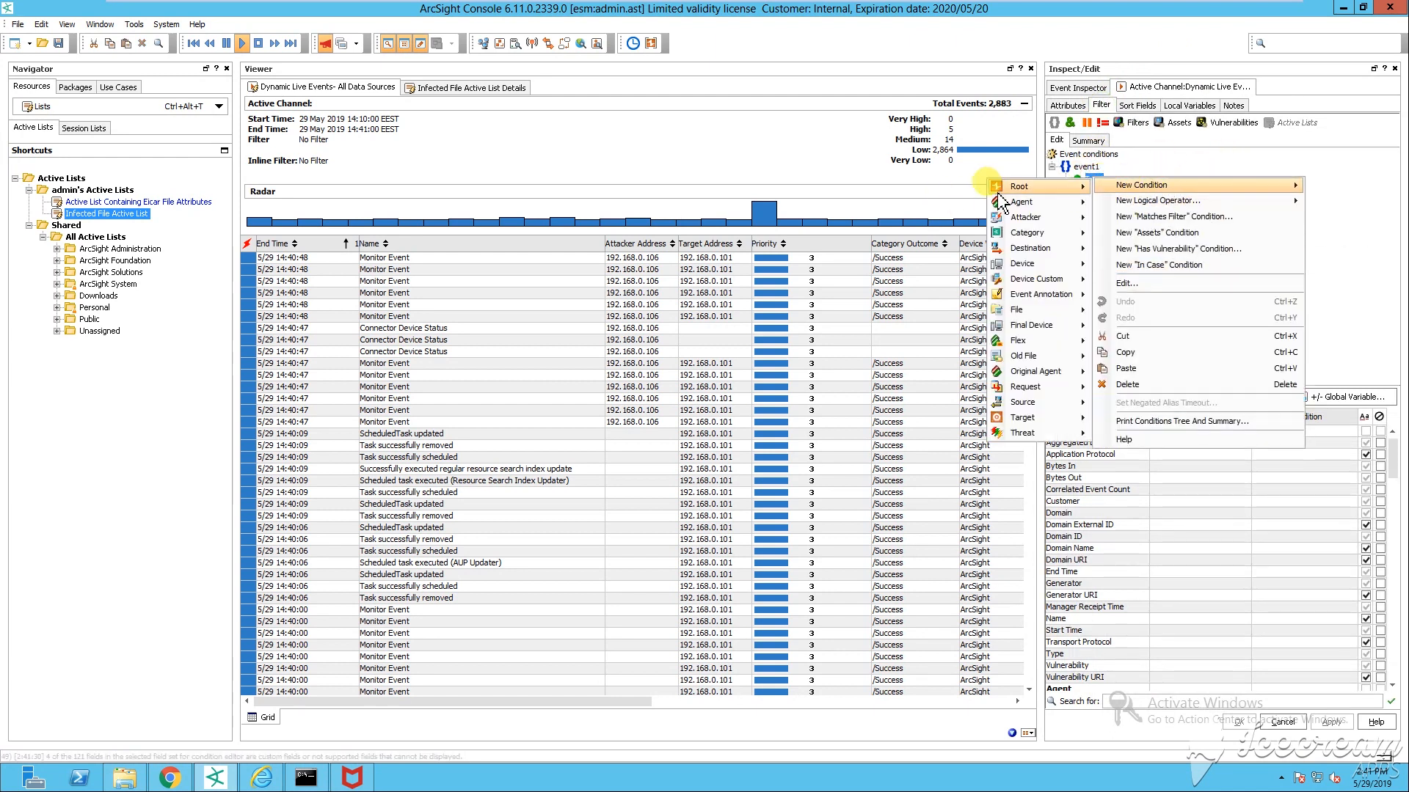
pyautogui.moveTo(1031, 233)
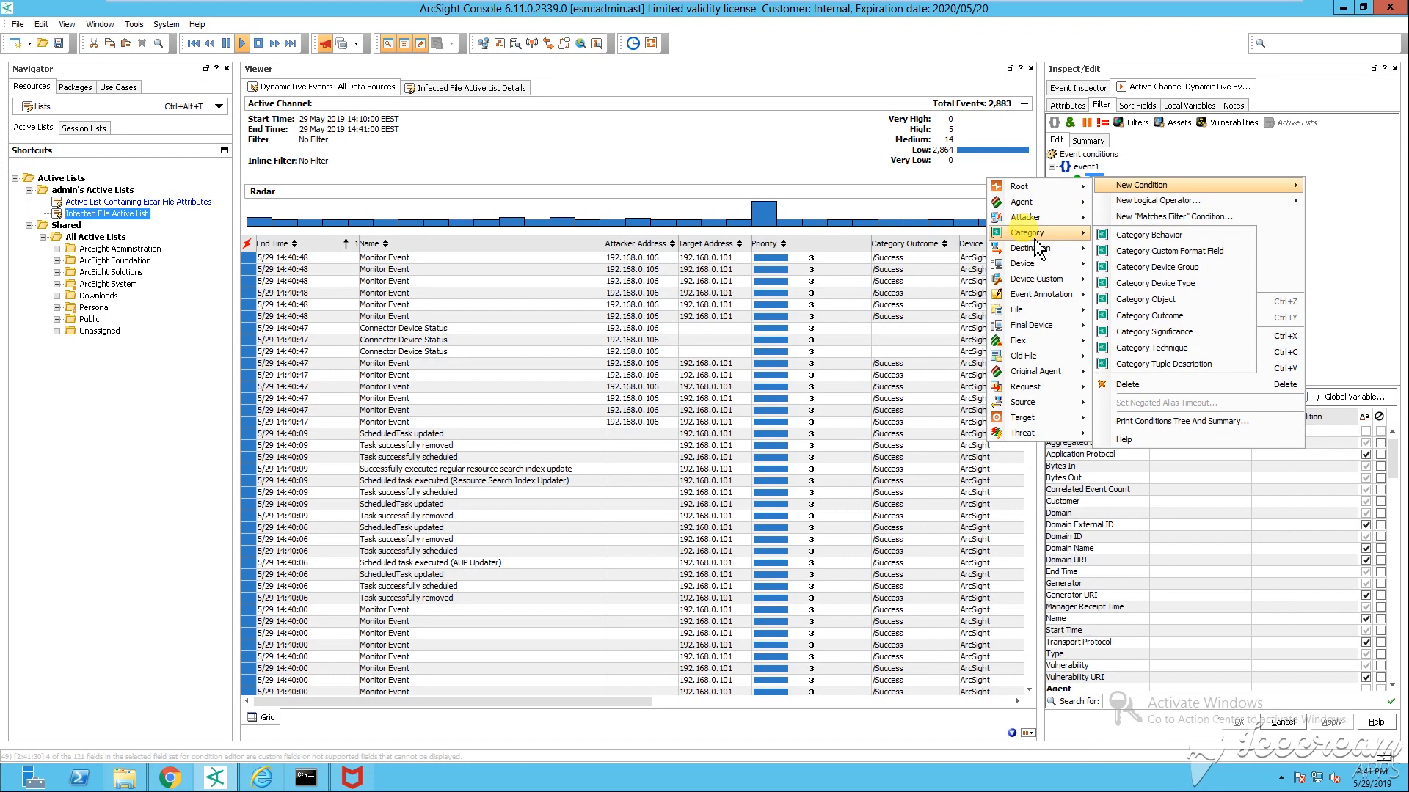
pyautogui.moveTo(1028, 202)
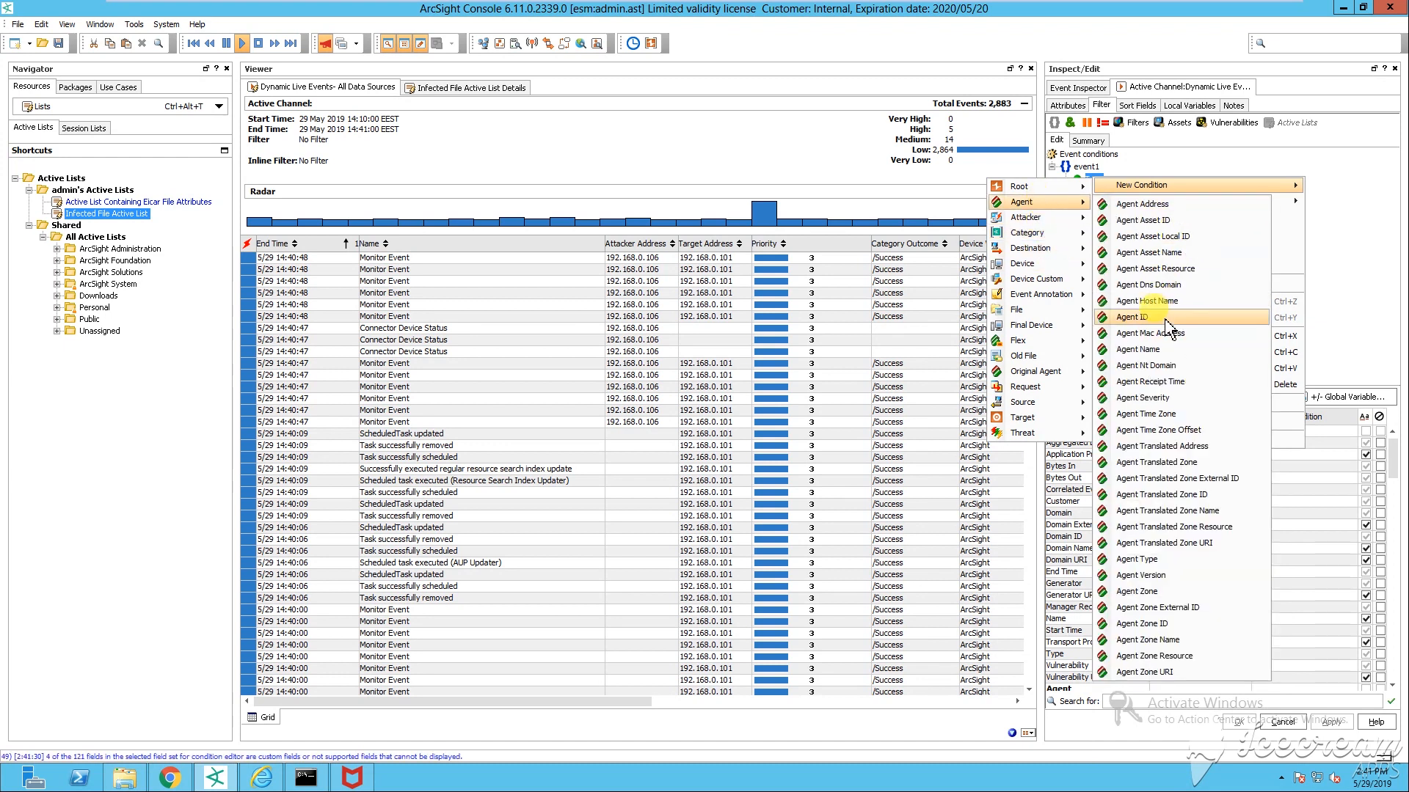
pyautogui.click(1148, 349)
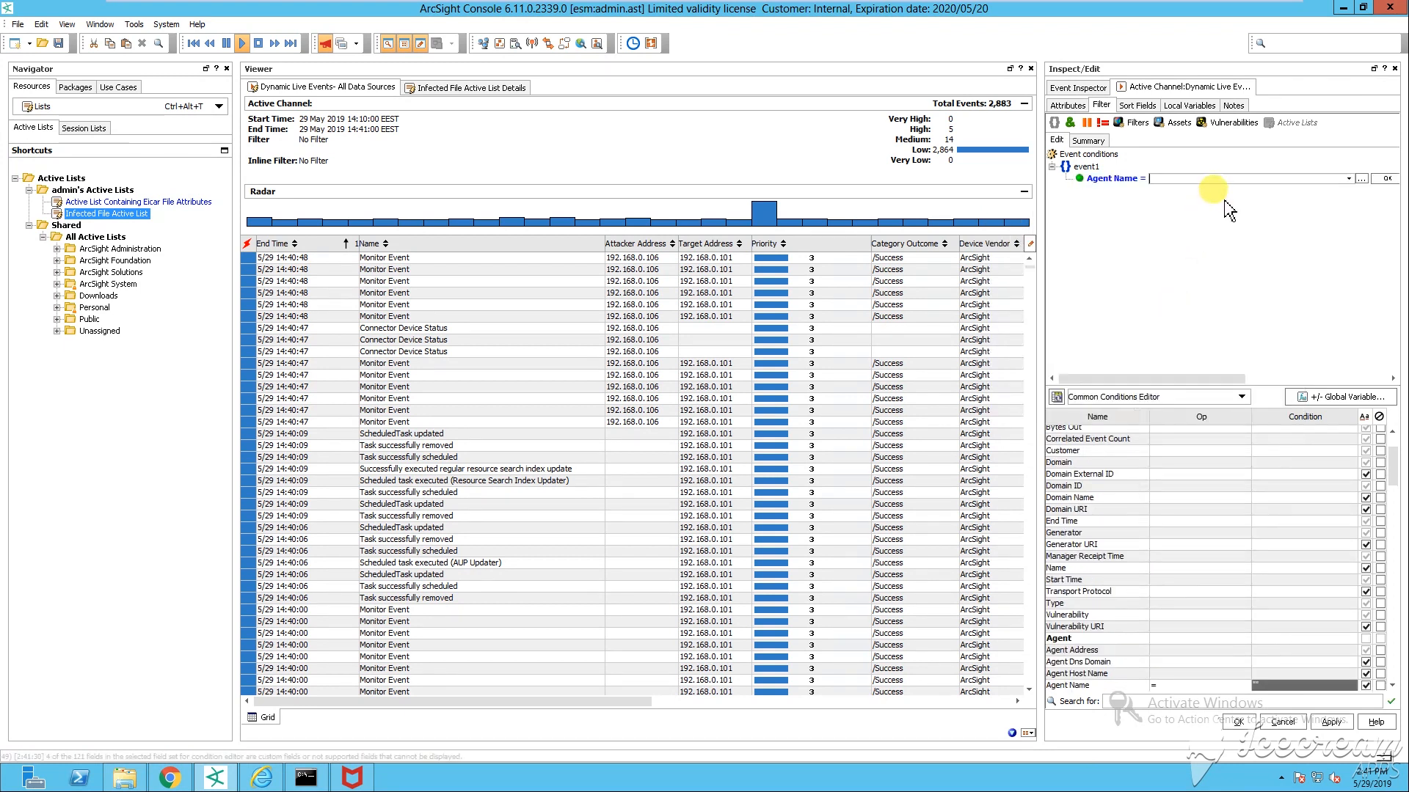
pyautogui.click(1350, 178)
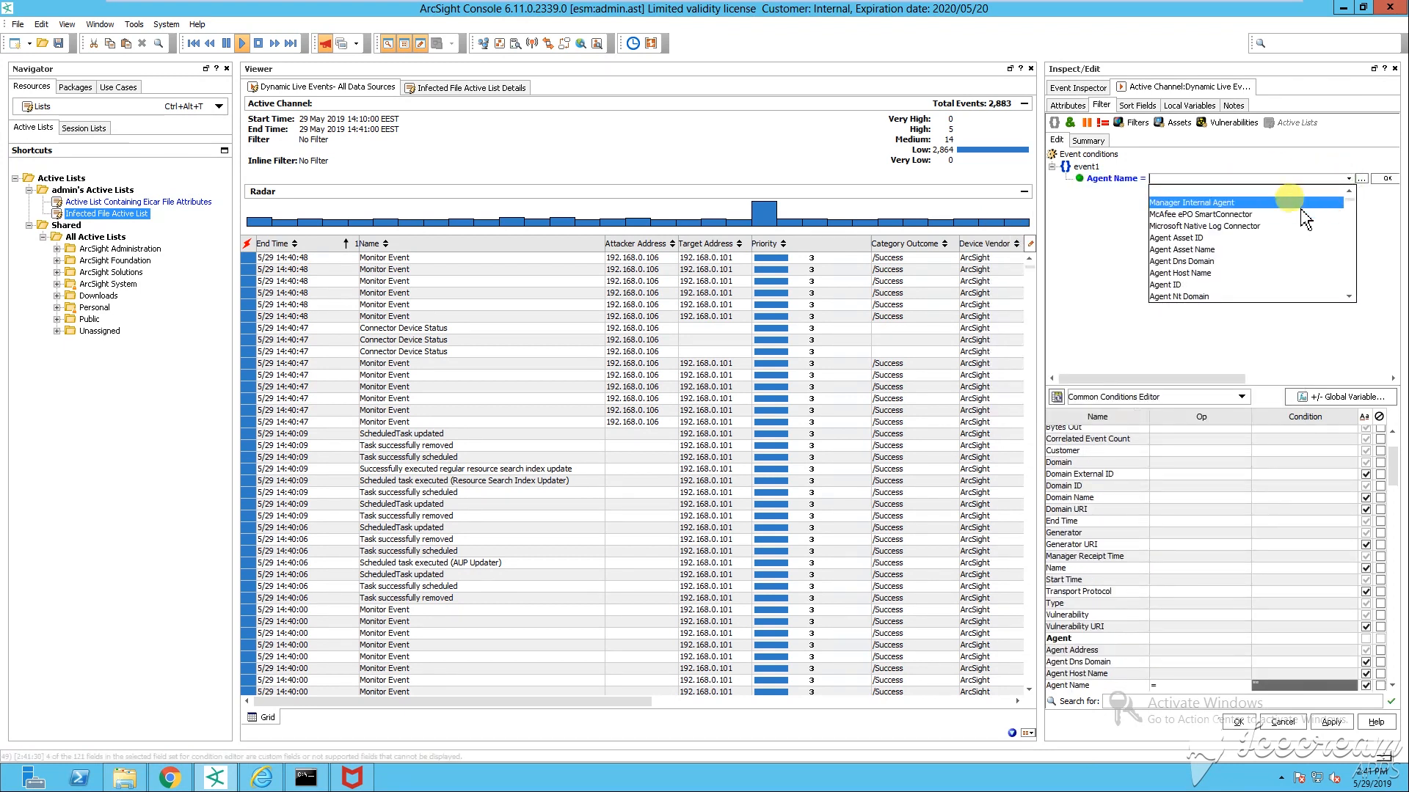
pyautogui.click(1218, 214)
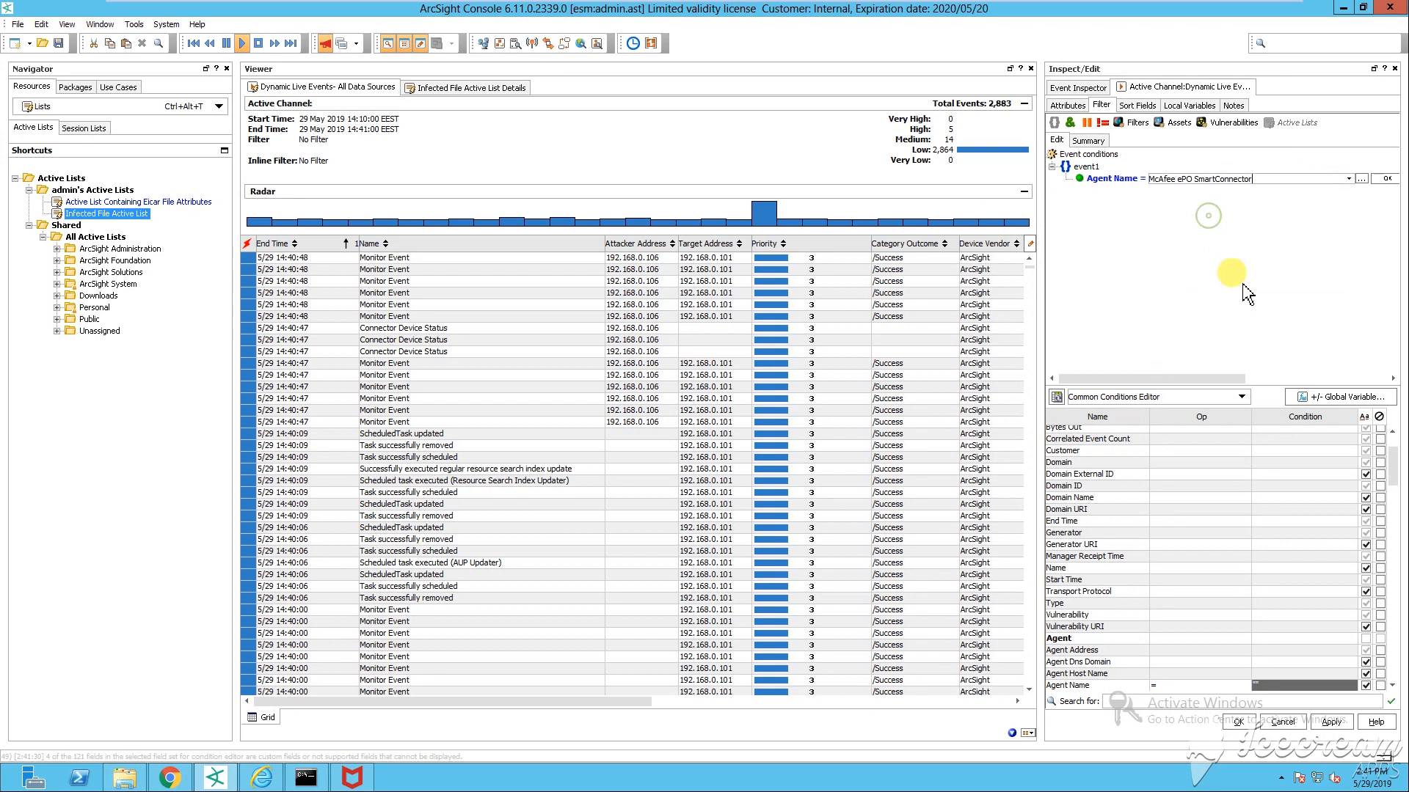
pyautogui.click(1247, 294)
pyautogui.click(1238, 722)
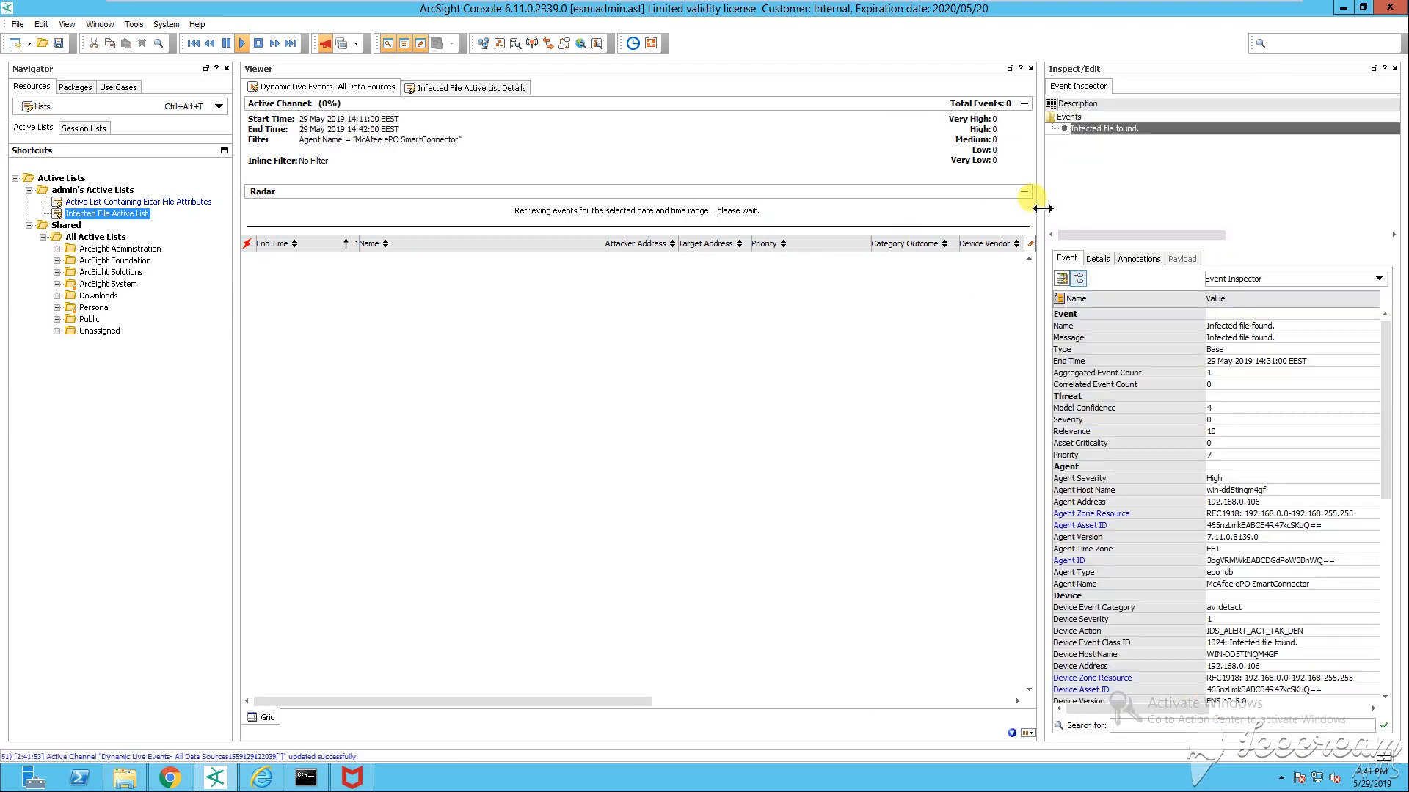
# Step: Enlarge the Viewer and examine the newest "Infected file found." event's name, target address and device vendor among the filtered events
pyautogui.moveTo(1044, 207); pyautogui.dragTo(1076, 208)
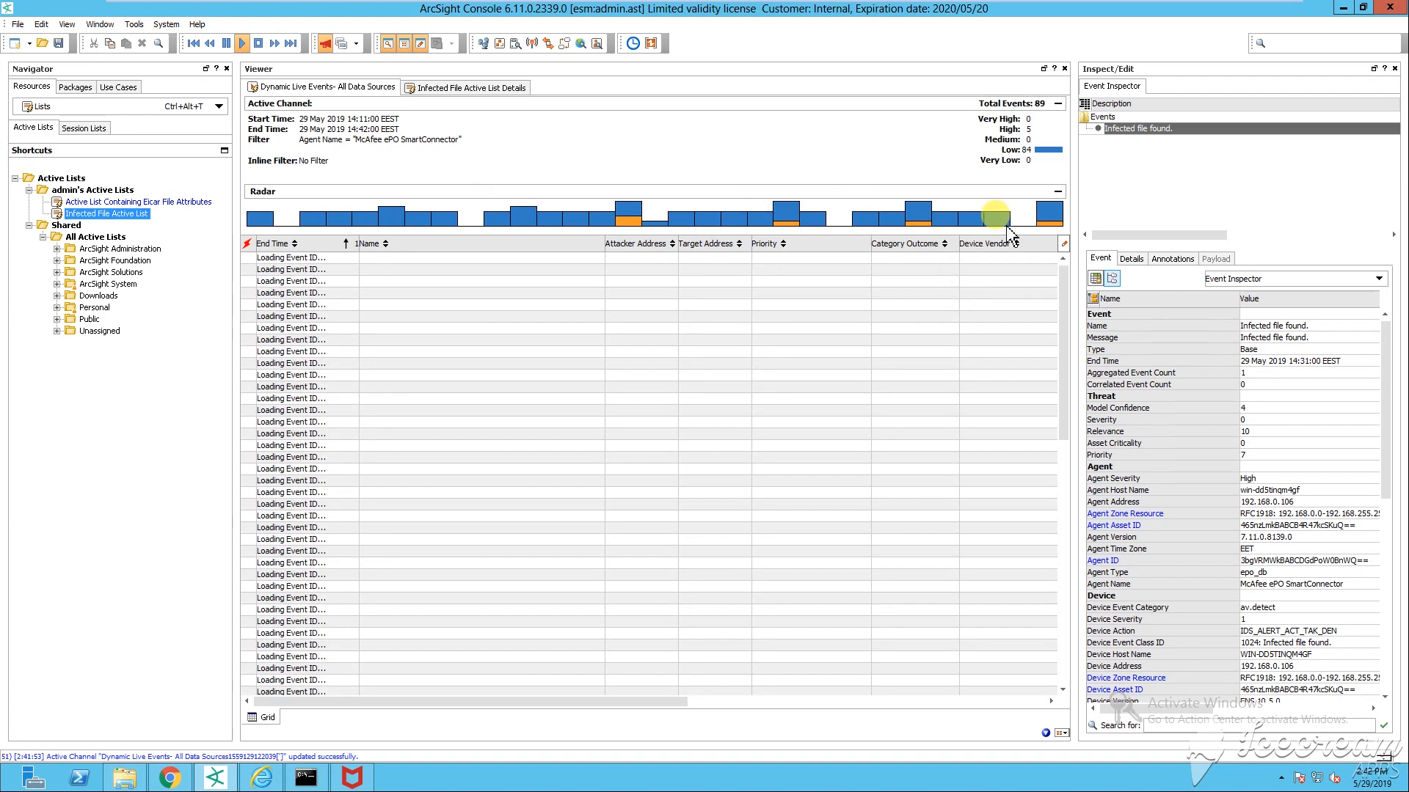
pyautogui.moveTo(1071, 193); pyautogui.dragTo(1116, 193)
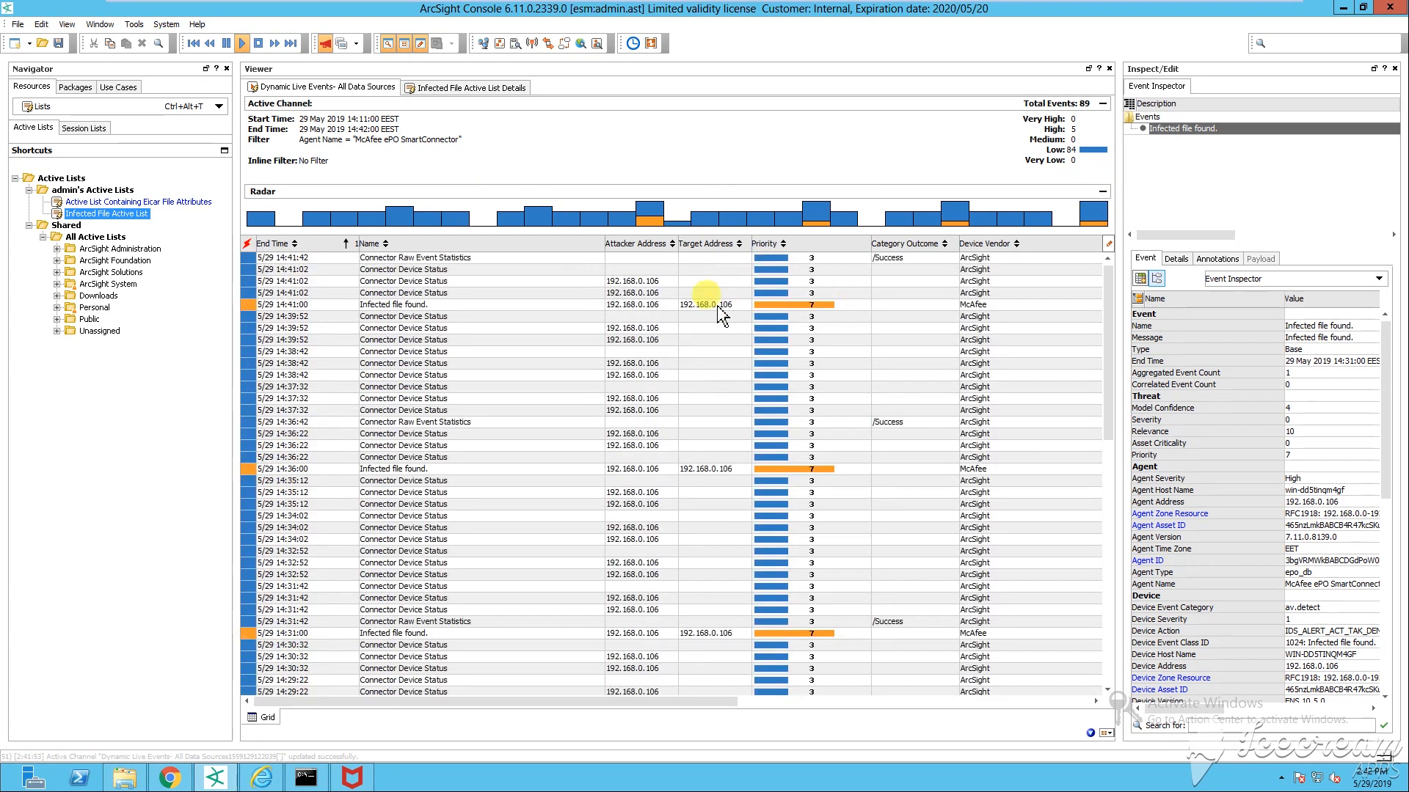
pyautogui.click(367, 307)
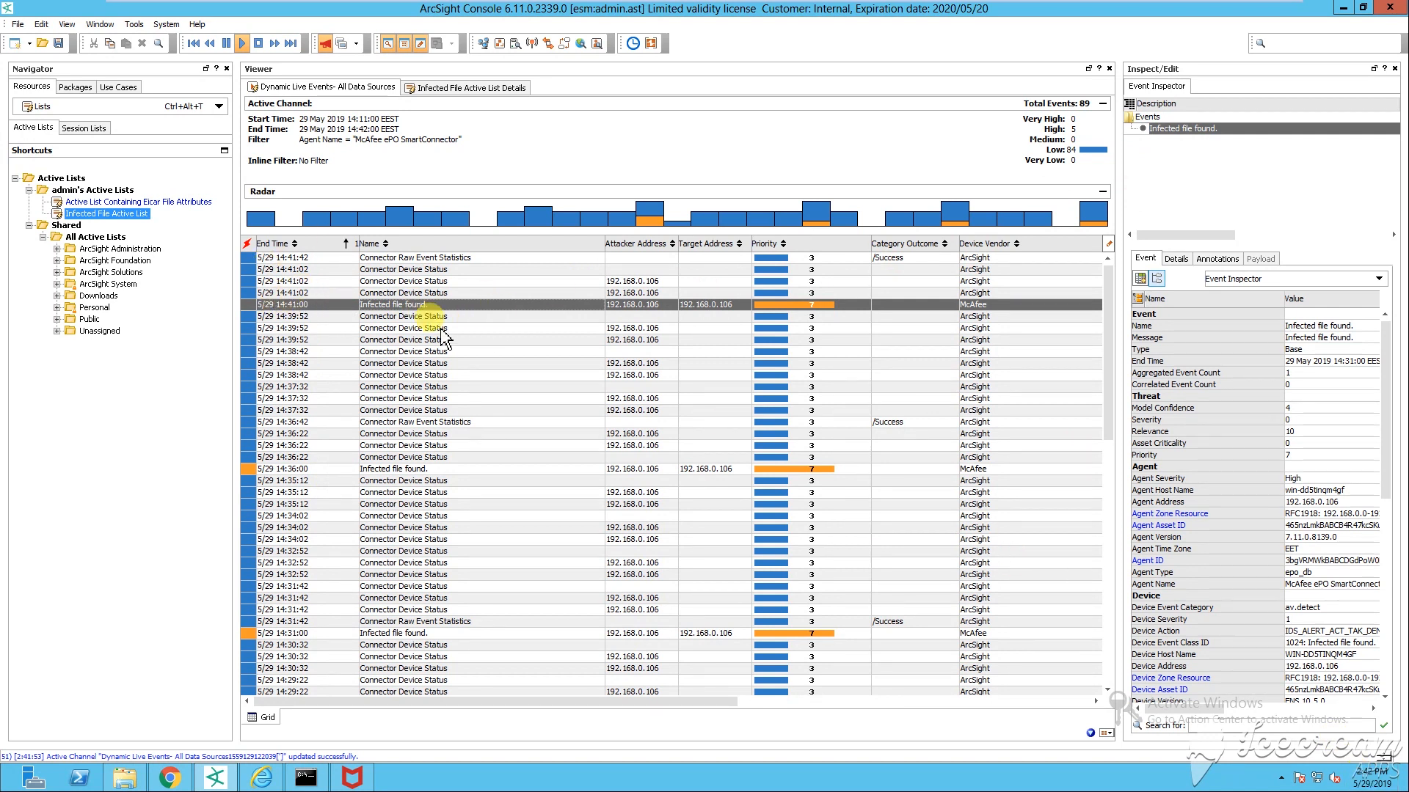
pyautogui.click(702, 304)
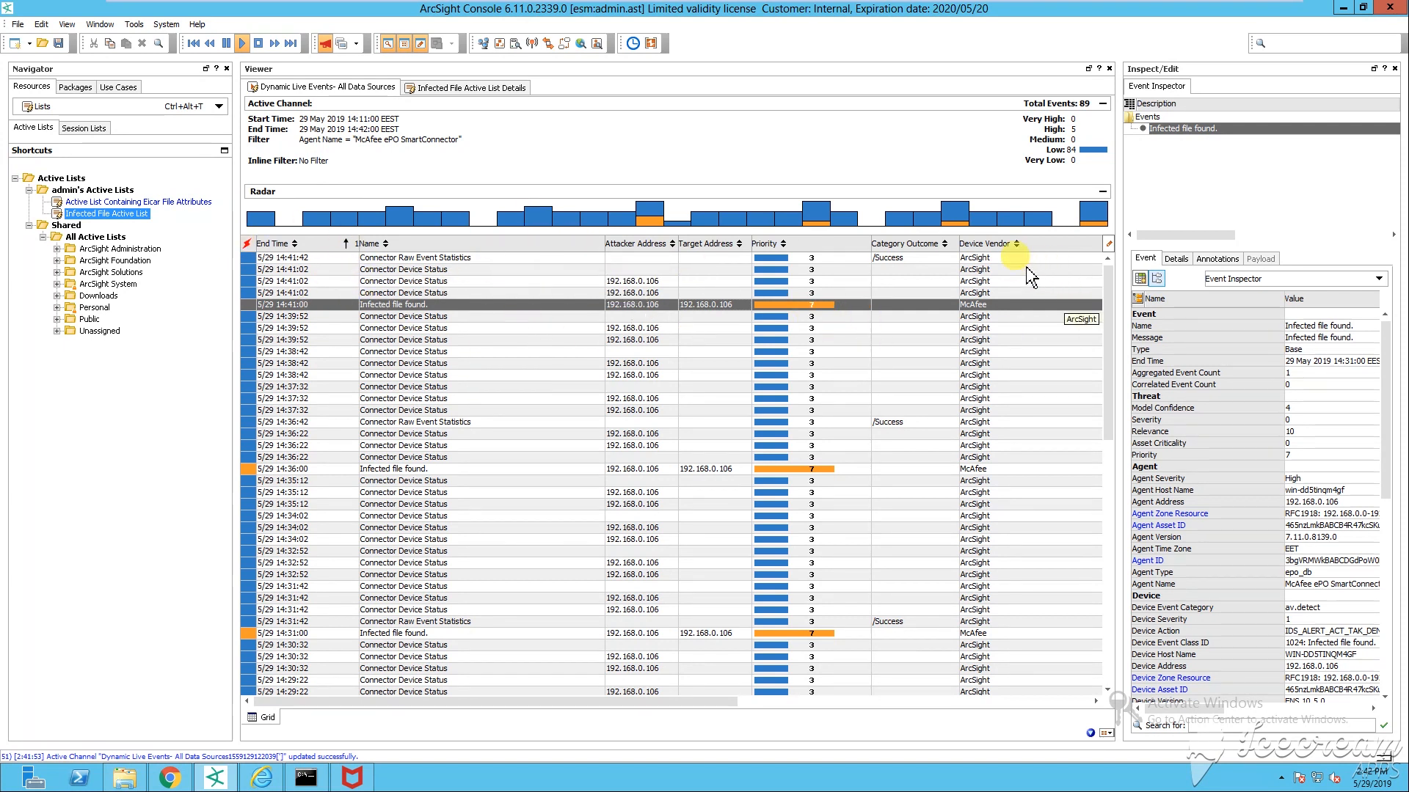
pyautogui.click(965, 258)
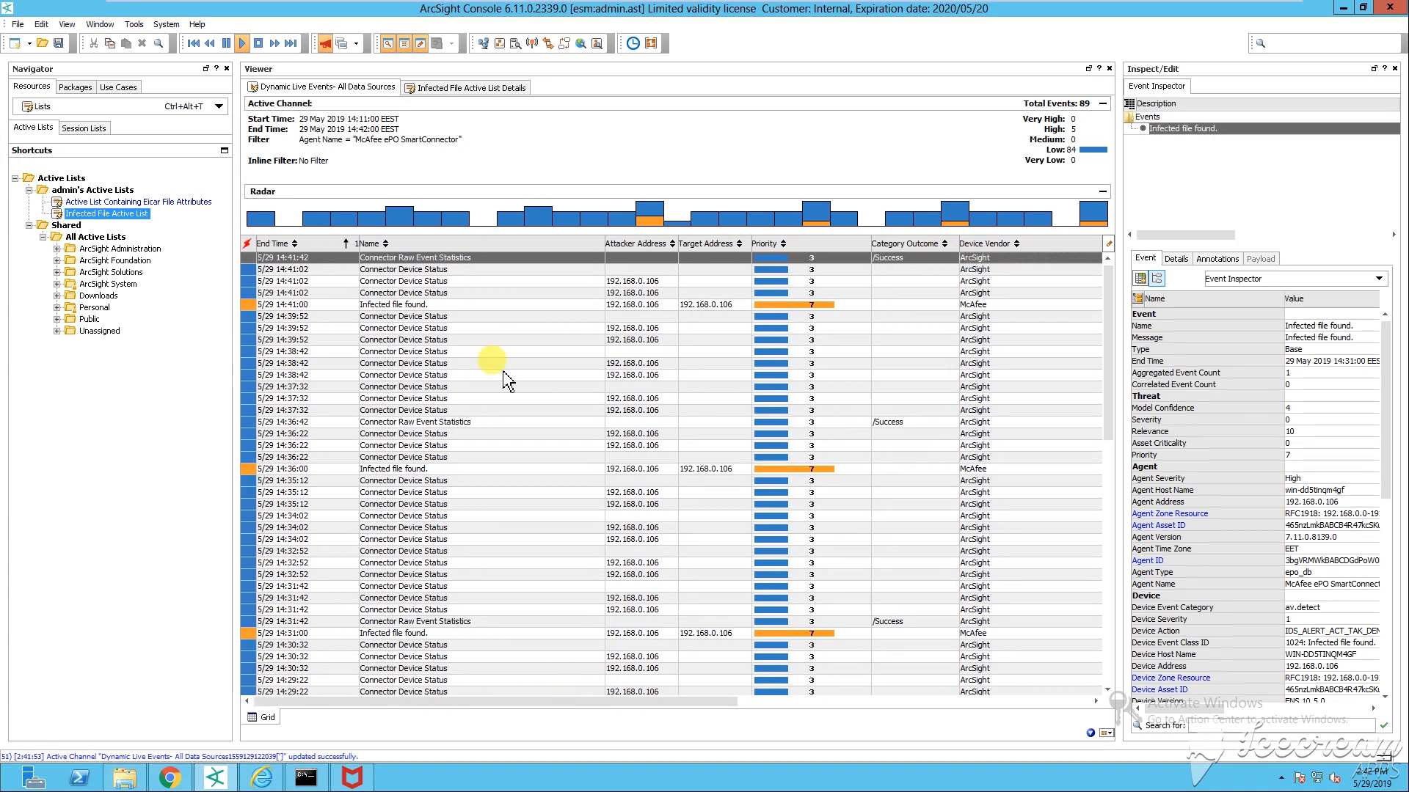
# Step: Remove the filter from the live events channel and browse the unfiltered events
pyautogui.rightClick(422, 144)
pyautogui.click(477, 192)
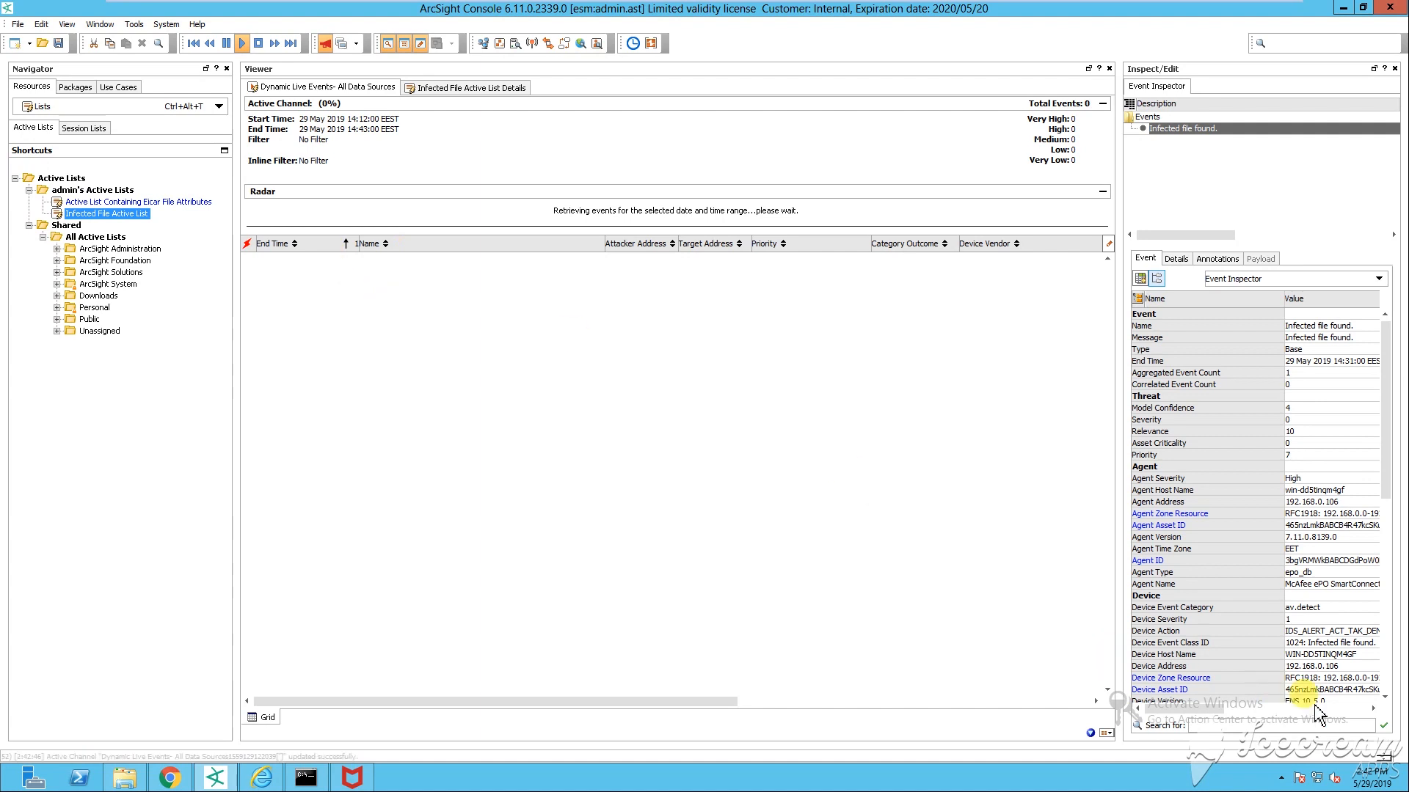
pyautogui.moveTo(1366, 785)
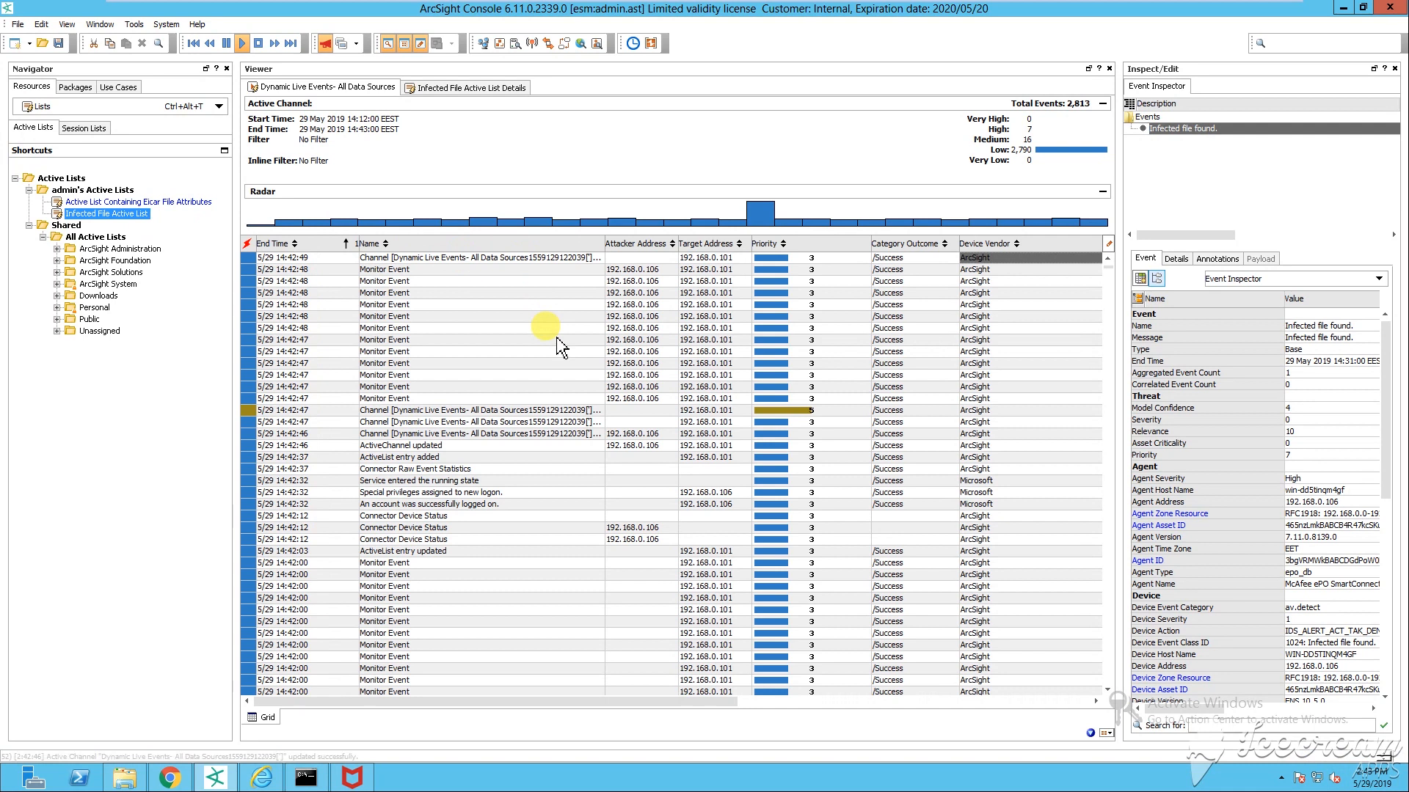
pyautogui.scroll(-8, 557, 345)
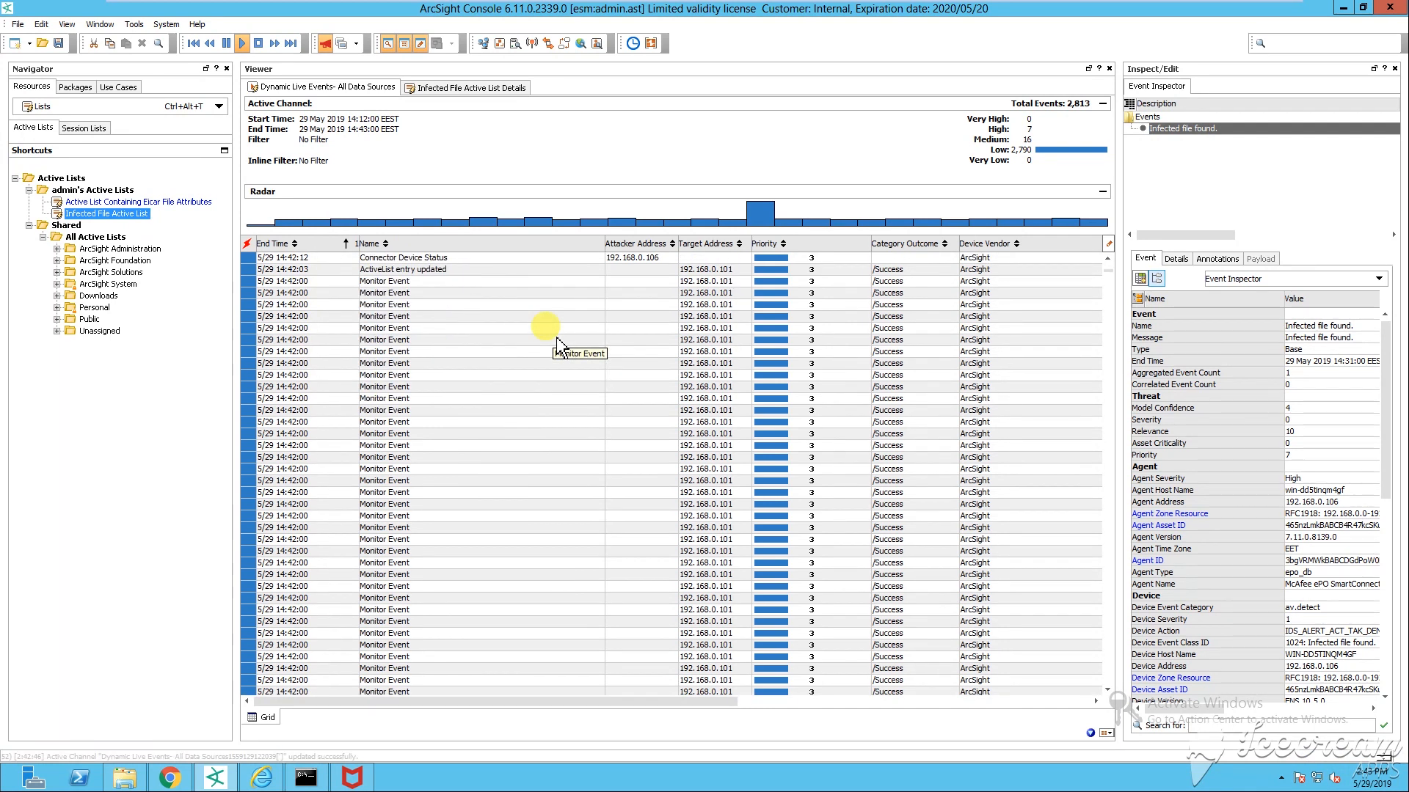
pyautogui.scroll(-10, 557, 343)
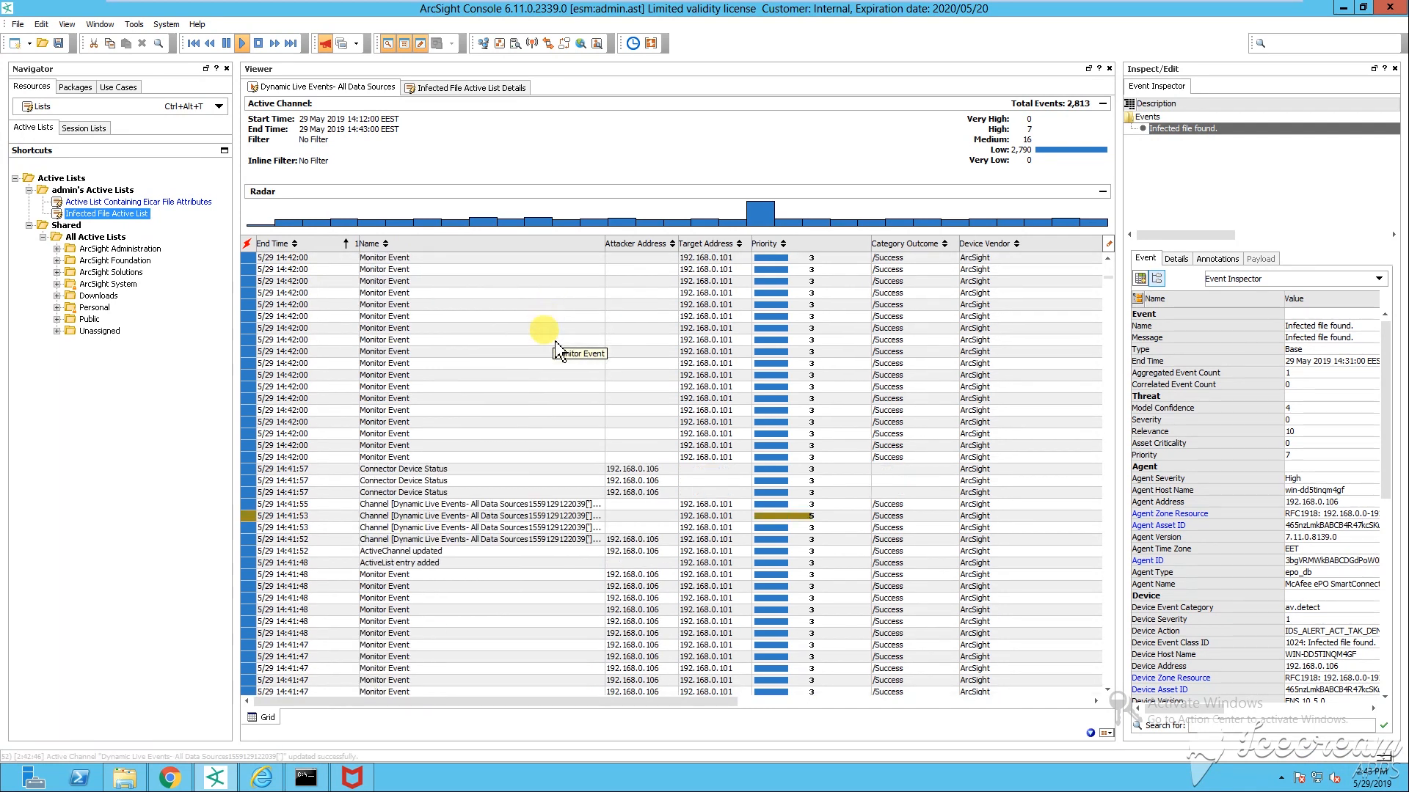
pyautogui.scroll(8, 555, 354)
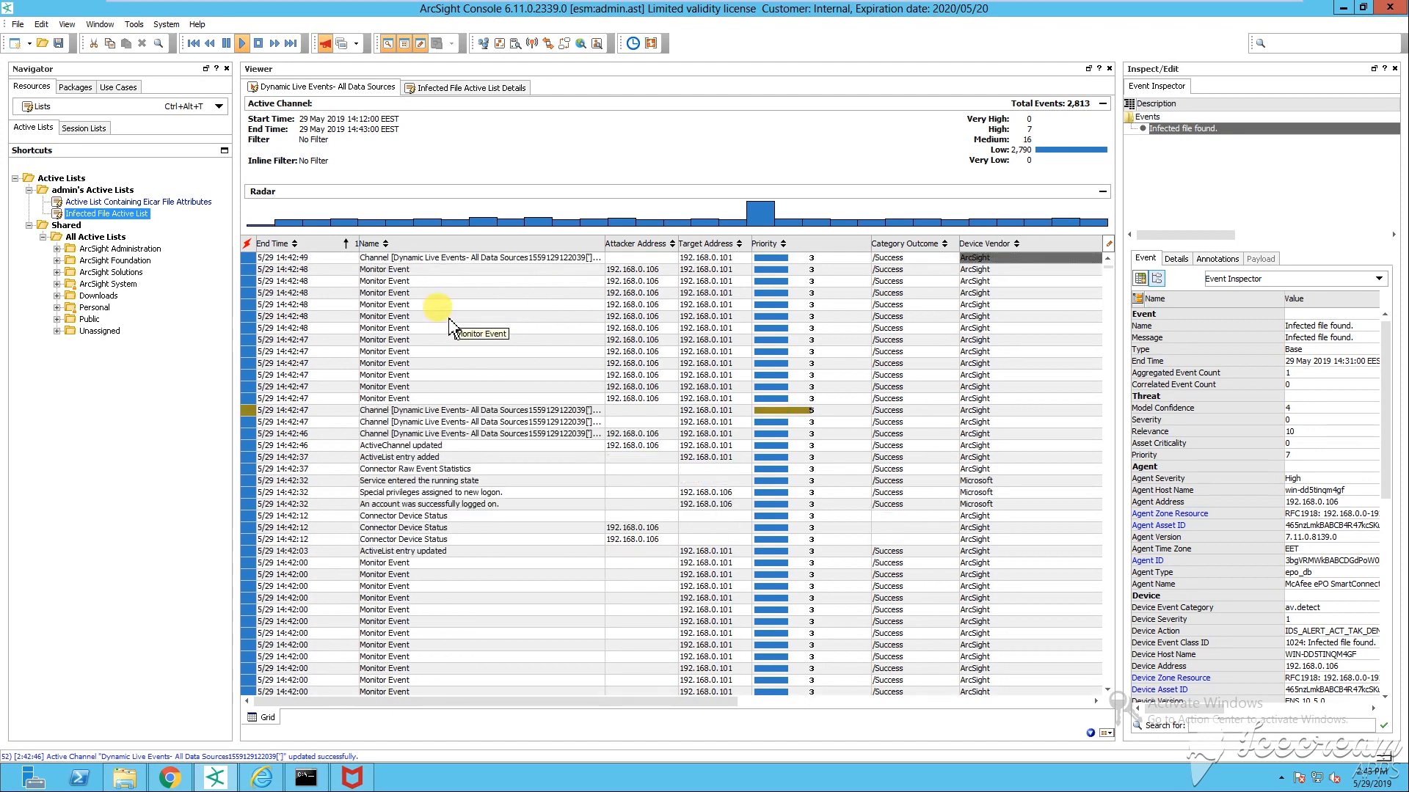
# Step: Apply an inline filter to the live events channel that keeps only correlation events generated by rules
pyautogui.click(311, 161)
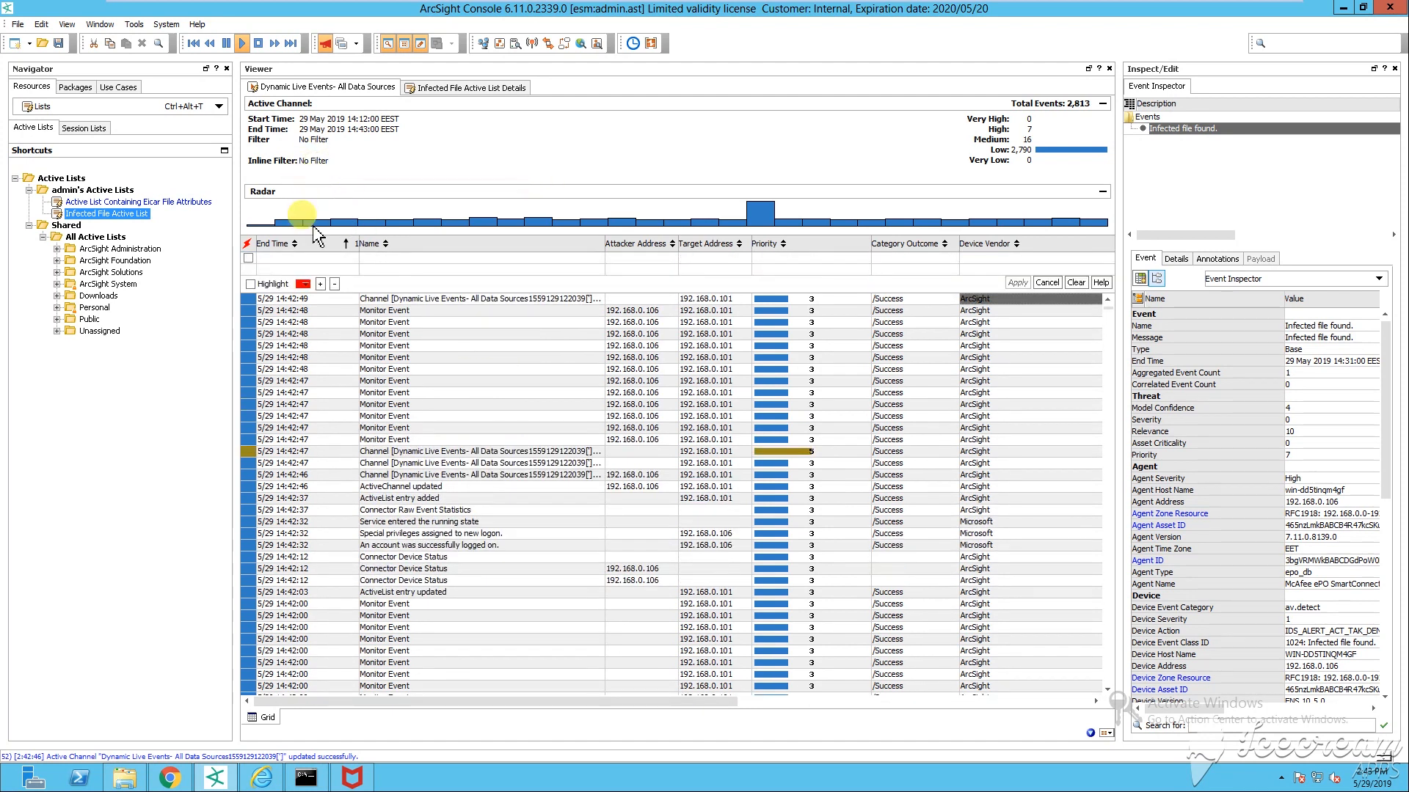
pyautogui.click(248, 257)
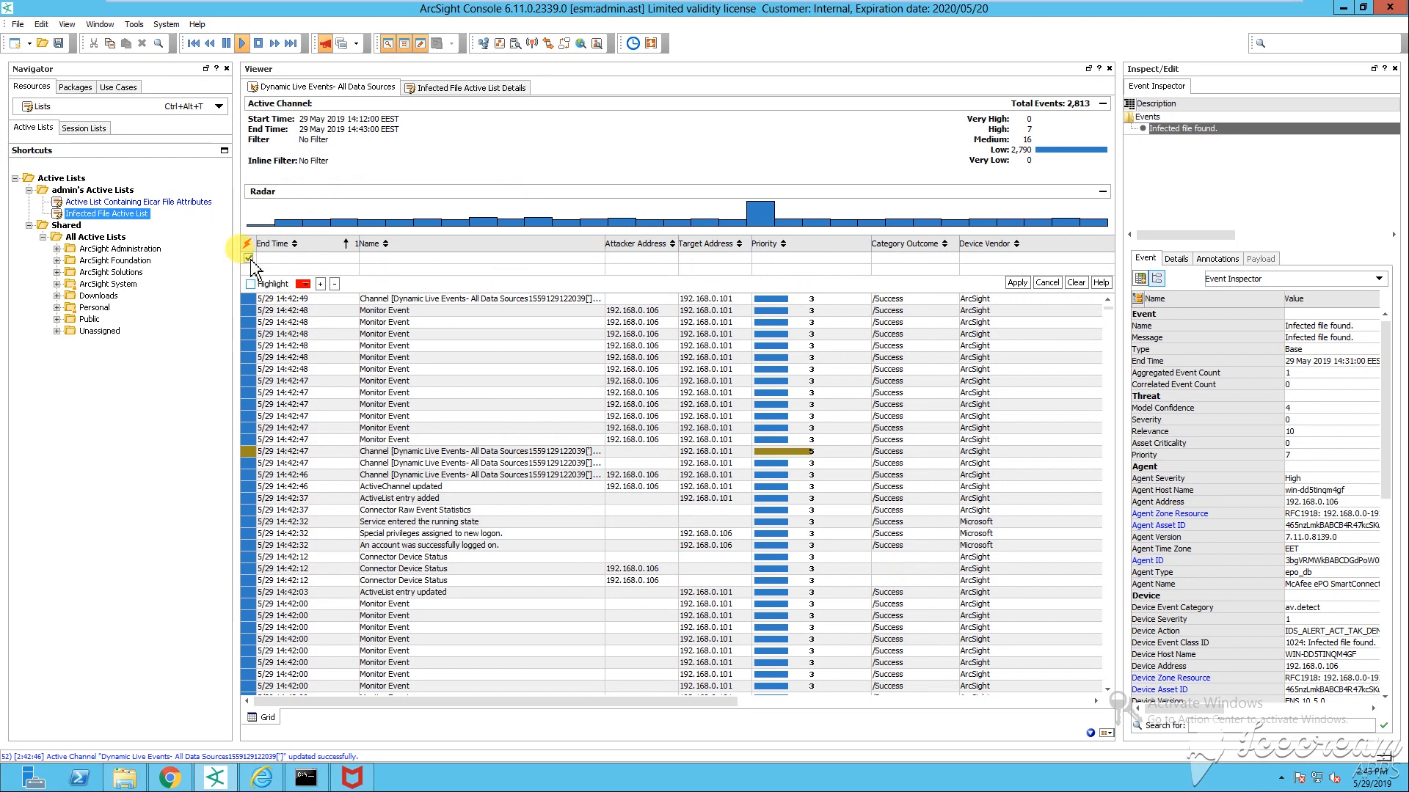
pyautogui.click(1017, 285)
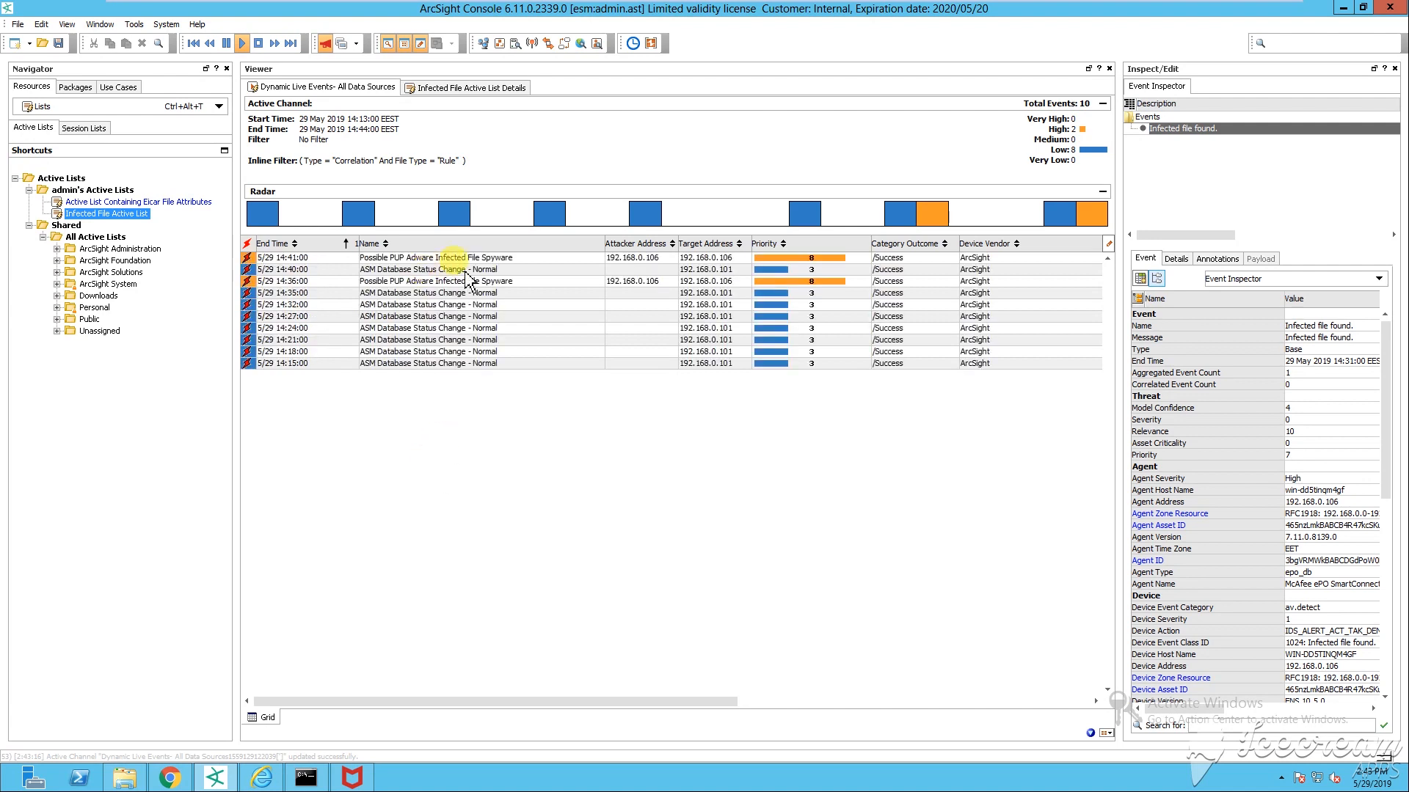
# Step: Inspect the newest "Possible PUP Adware Infected File Spyware" event, widen the Inspect/Edit area and select its base event "Infected file found."
pyautogui.click(449, 259)
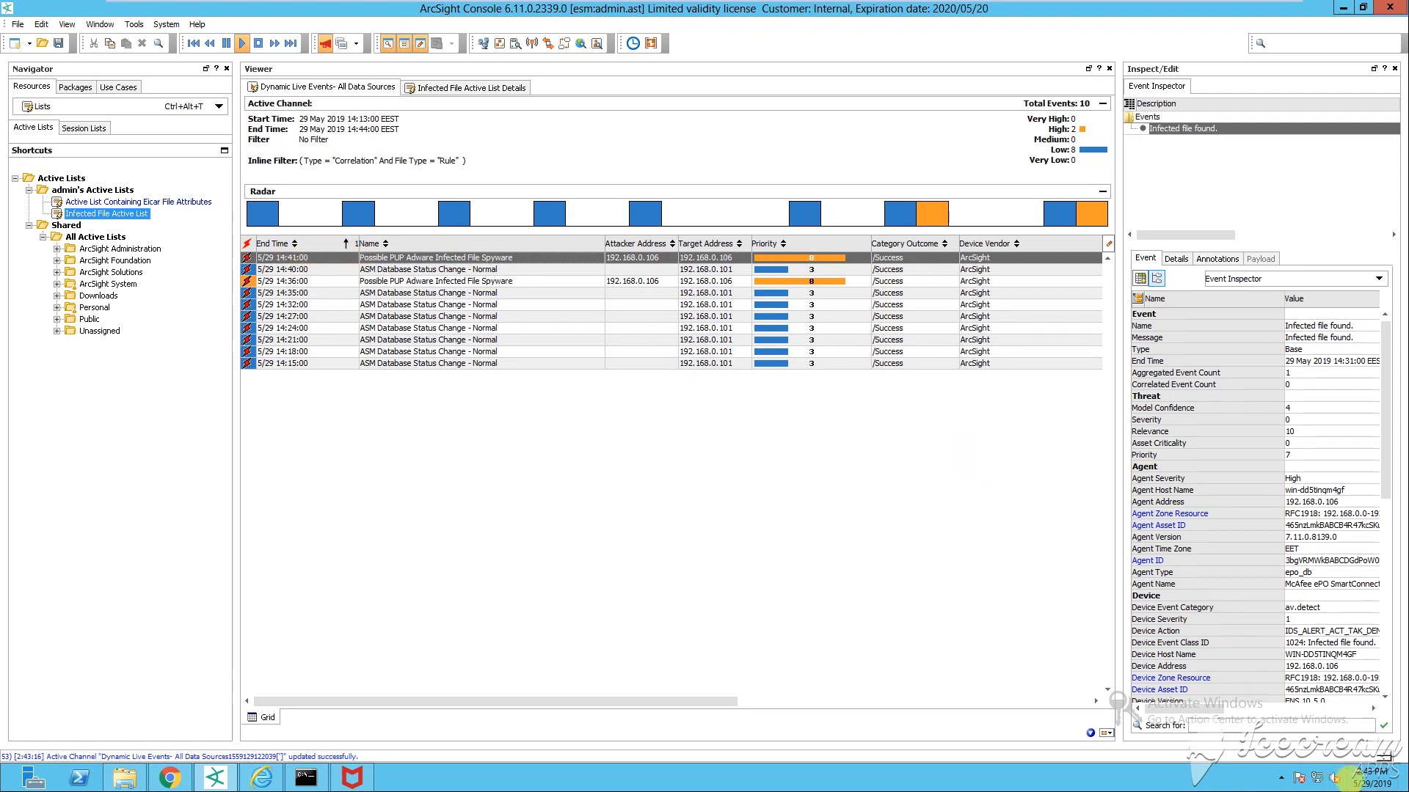
pyautogui.click(357, 259)
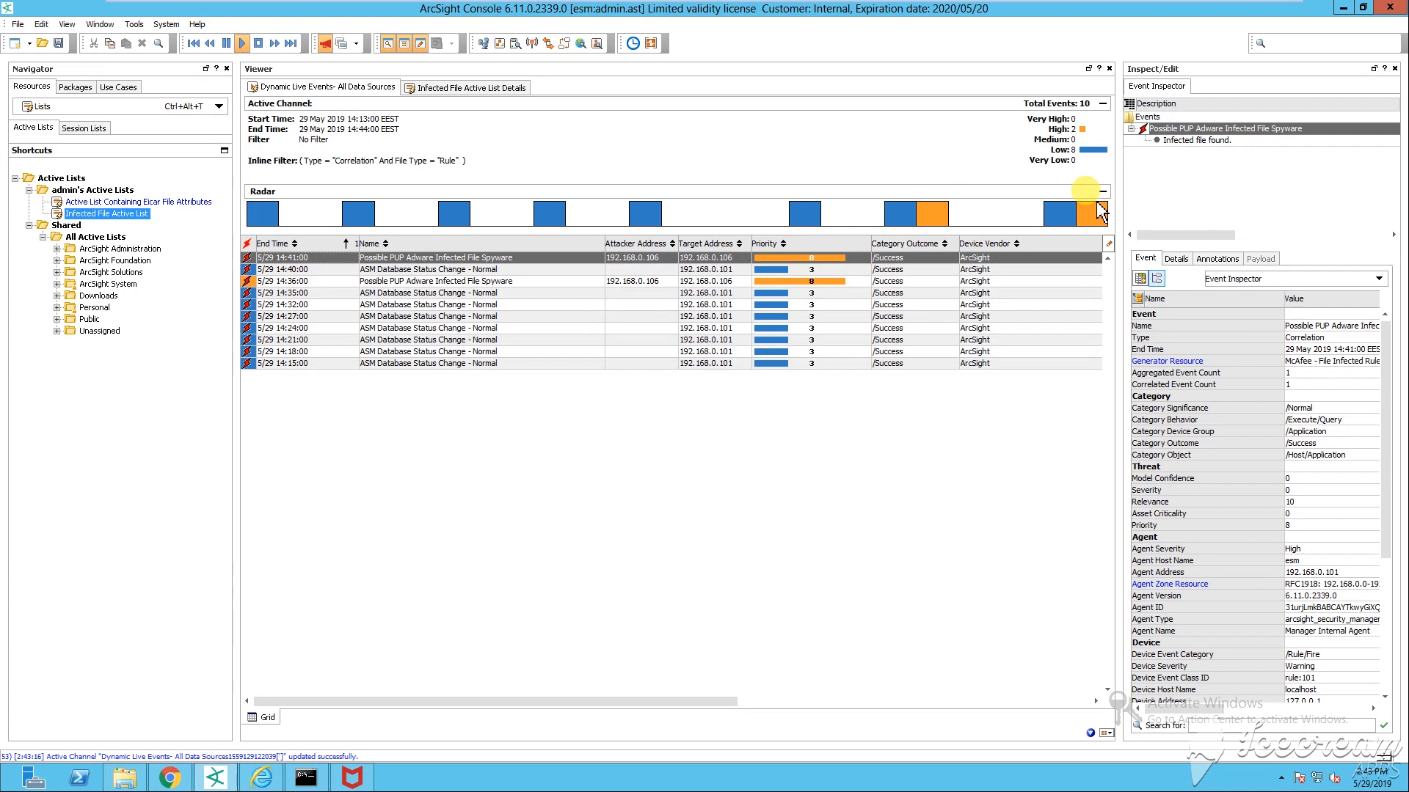
pyautogui.moveTo(1122, 195); pyautogui.dragTo(967, 197)
pyautogui.click(1003, 140)
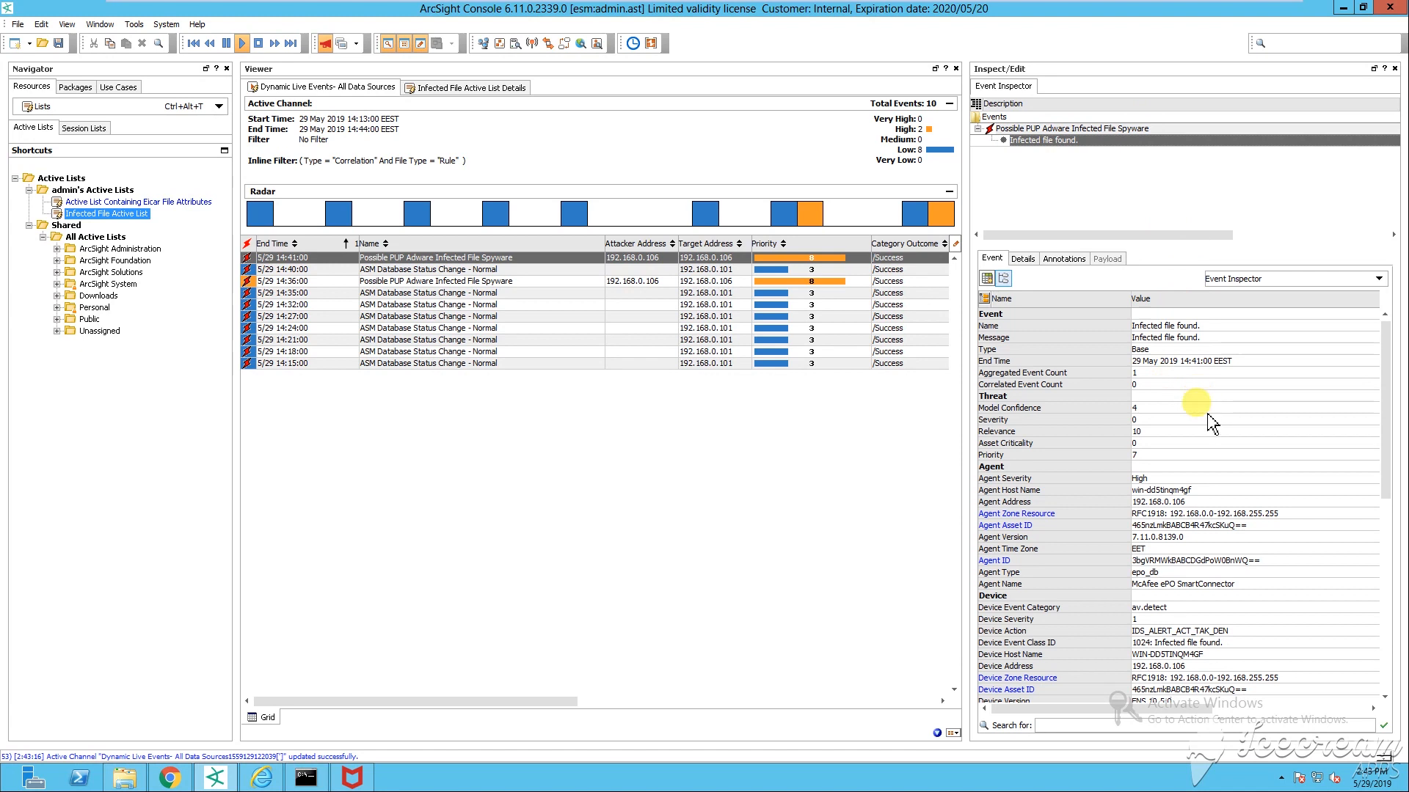
# Step: Examine the base event's device, attacker, target and file details, including the File Path and the custom threat fields
pyautogui.scroll(-1, 1209, 423)
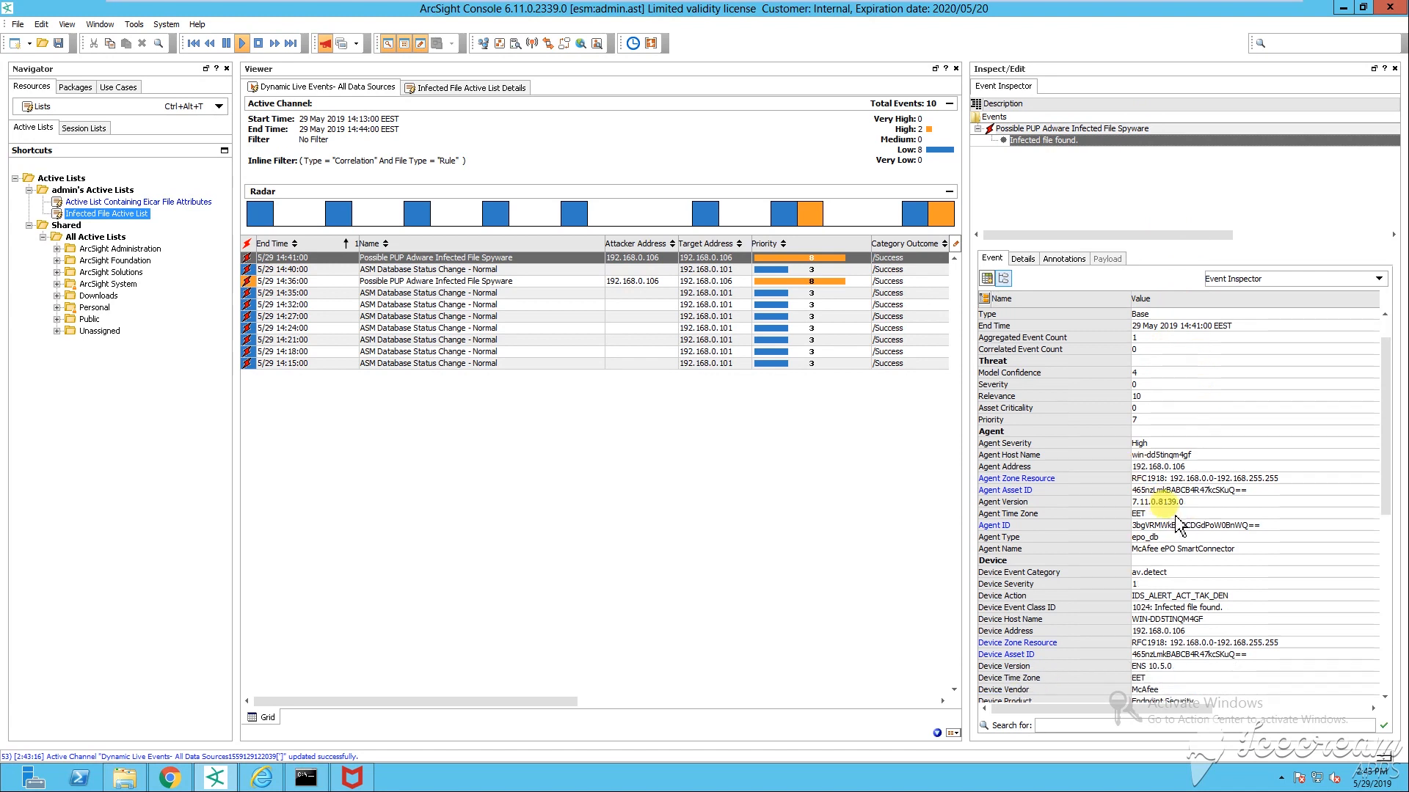
pyautogui.scroll(-6, 1218, 491)
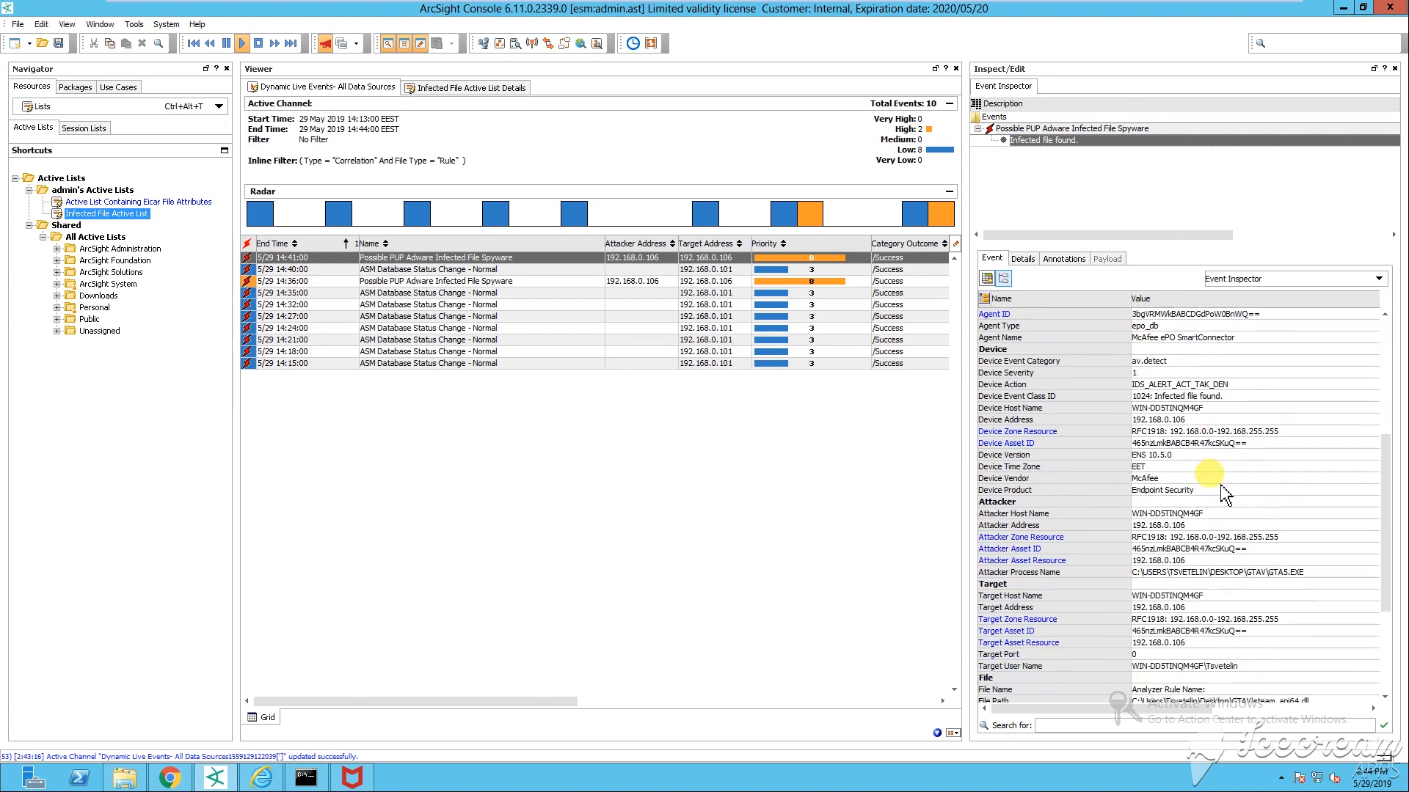
pyautogui.scroll(-3, 1222, 495)
pyautogui.click(1046, 608)
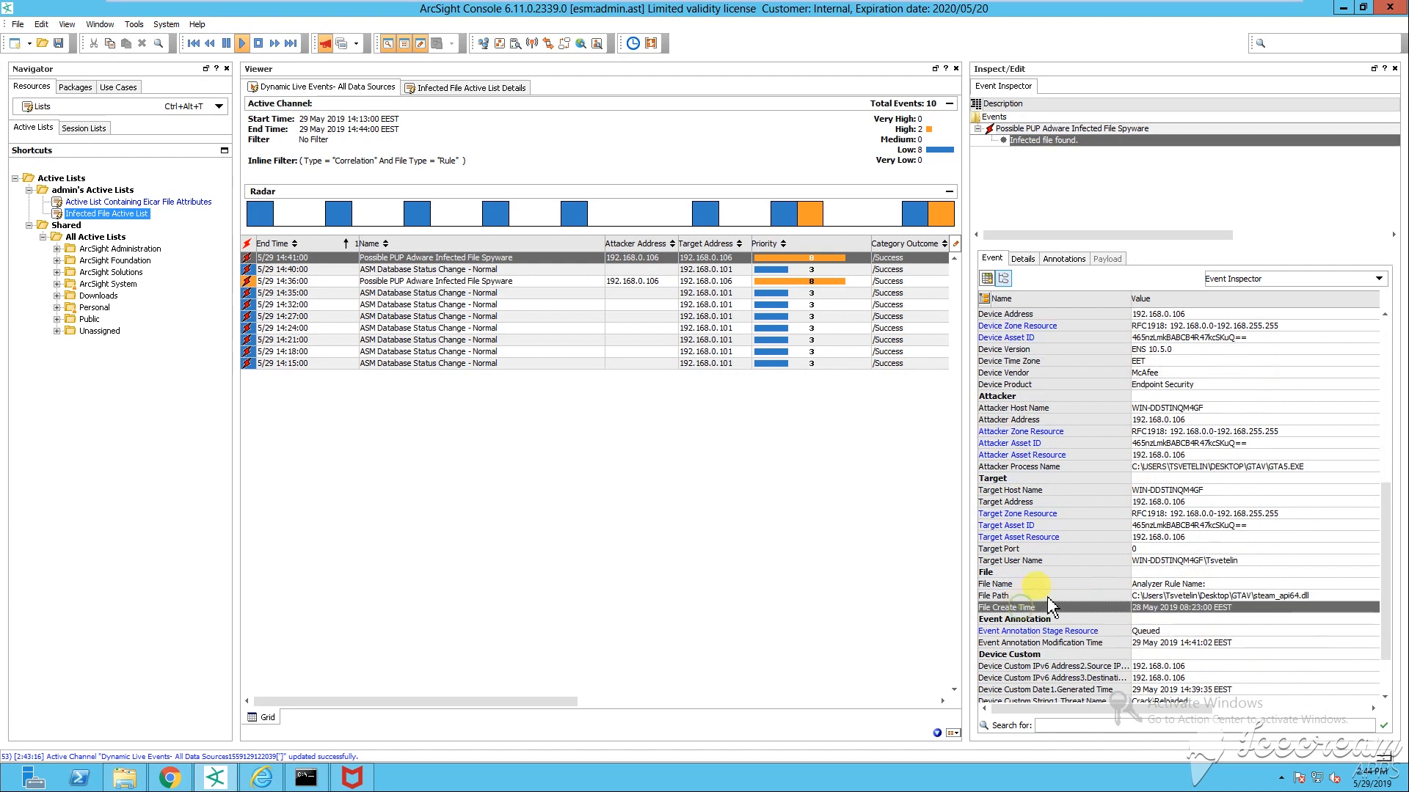
pyautogui.click(1048, 597)
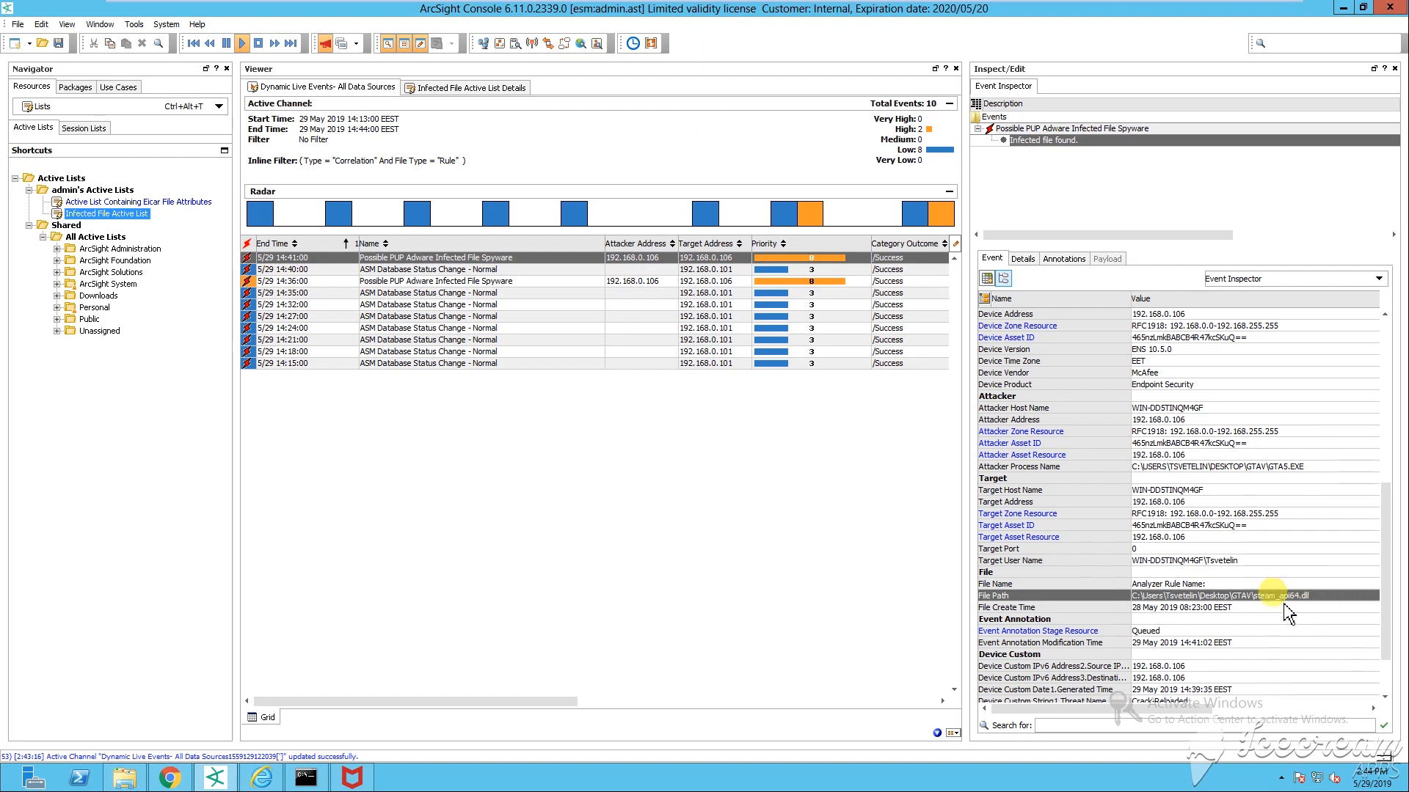
pyautogui.scroll(-2, 1277, 580)
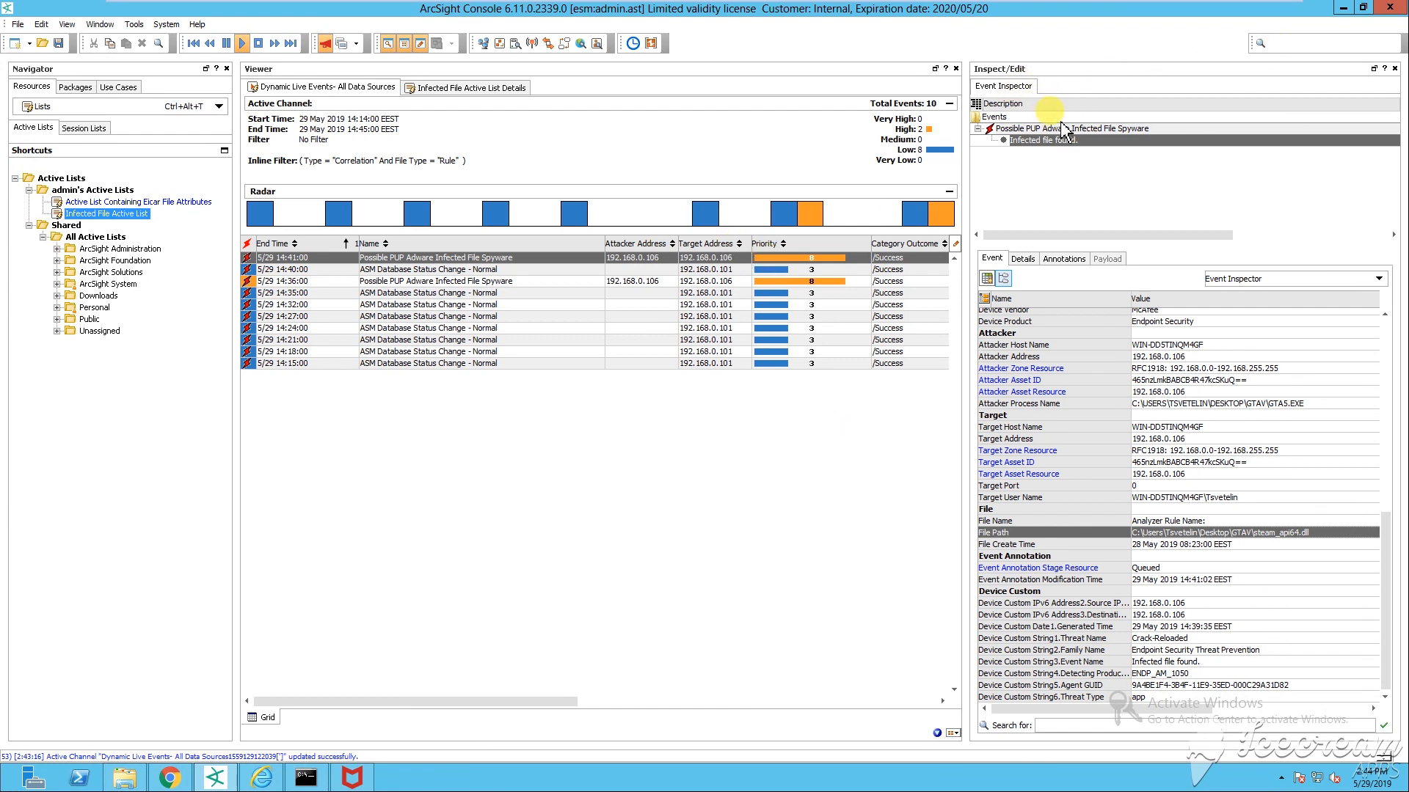
# Step: Close the event inspector, open the McAfee - File Infected Rule for editing and select Add To Active List among its actions
pyautogui.rightClick(1027, 103)
pyautogui.click(1064, 119)
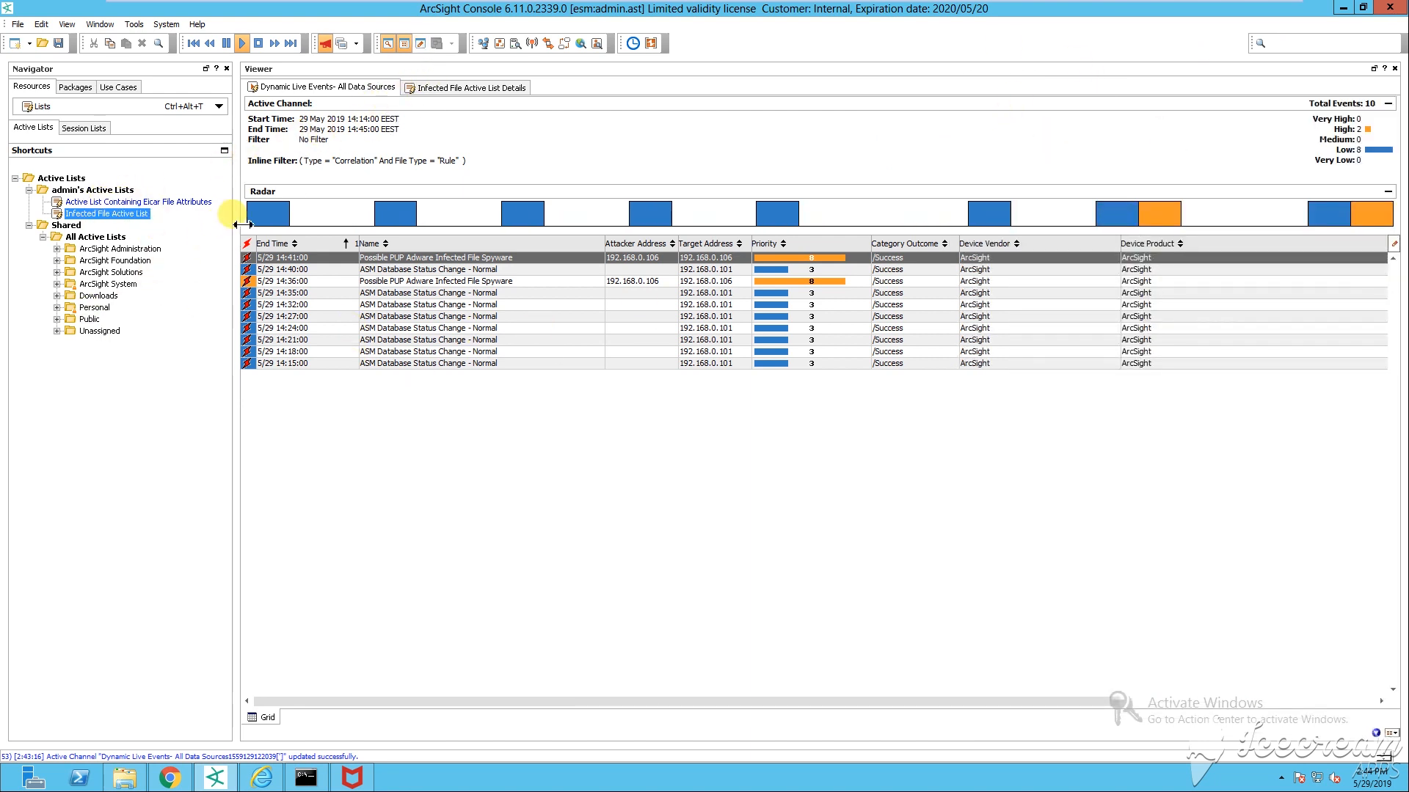
pyautogui.click(96, 109)
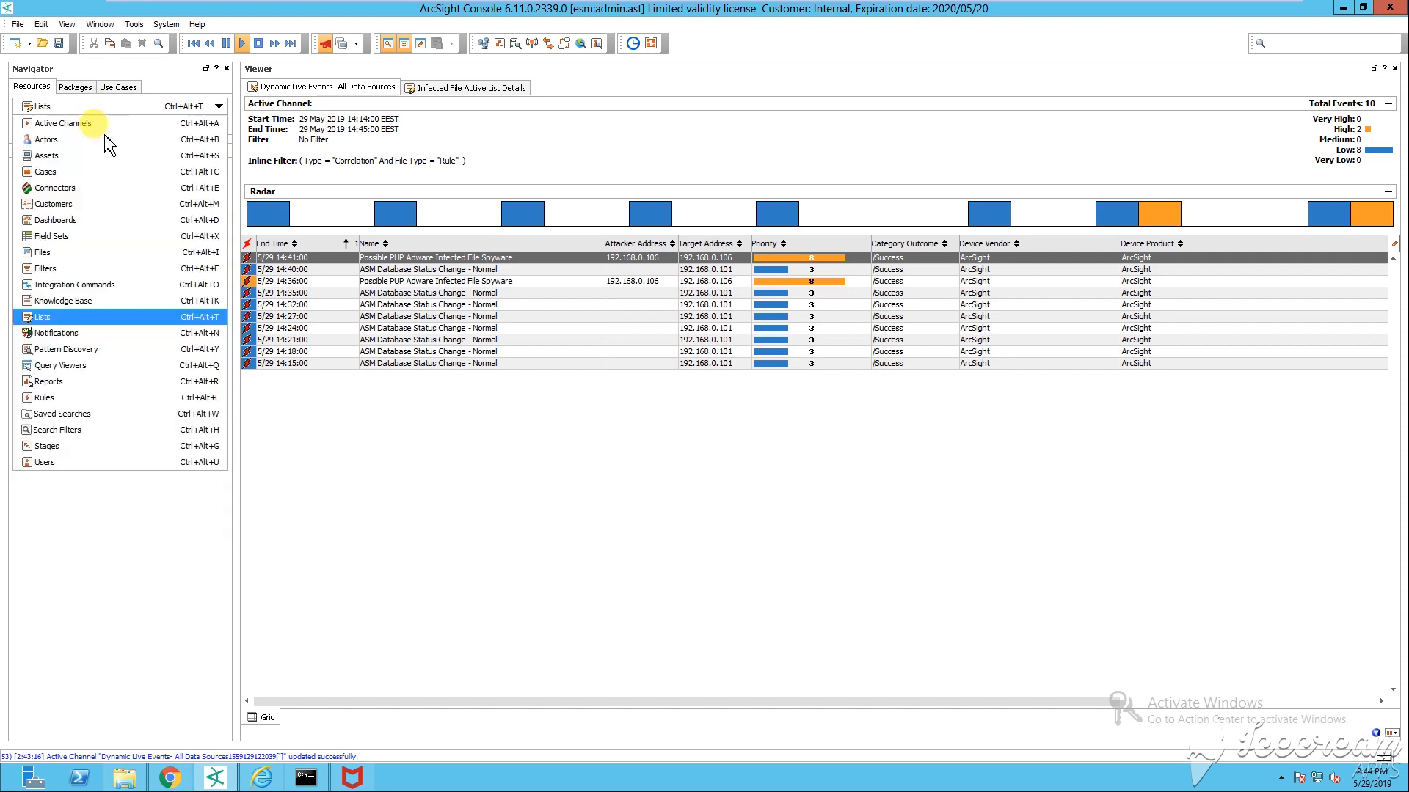
pyautogui.click(74, 398)
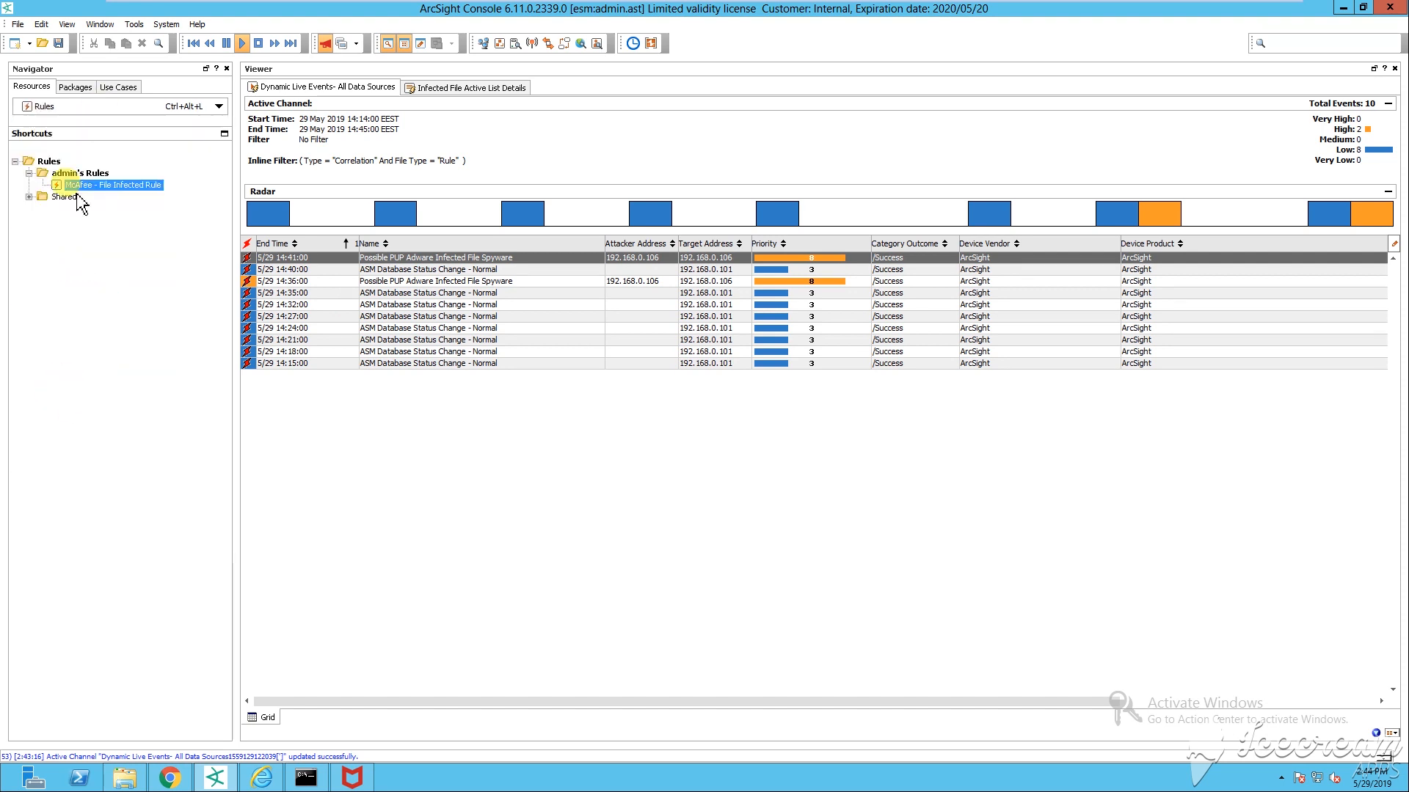
pyautogui.rightClick(110, 184)
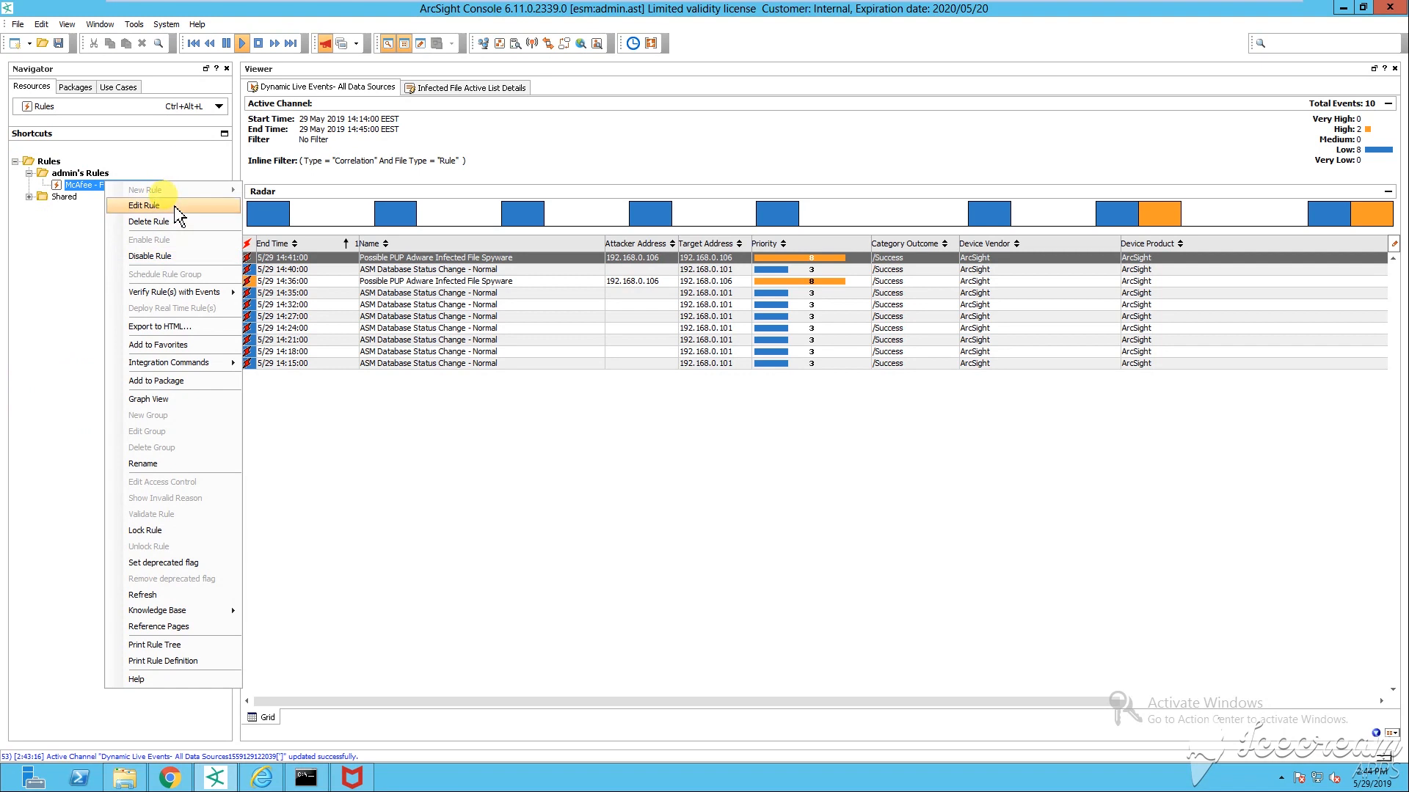
pyautogui.press('Escape')
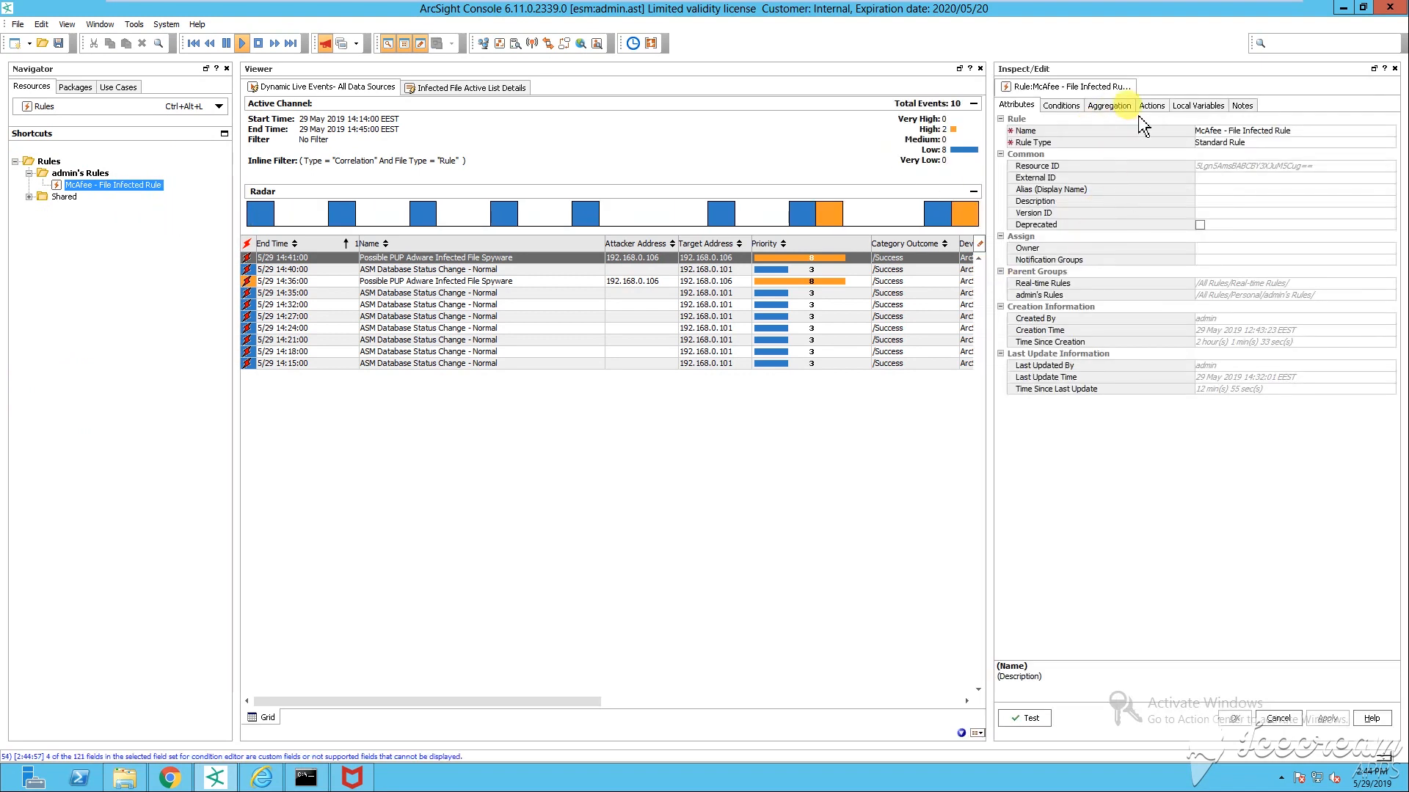
pyautogui.click(1151, 107)
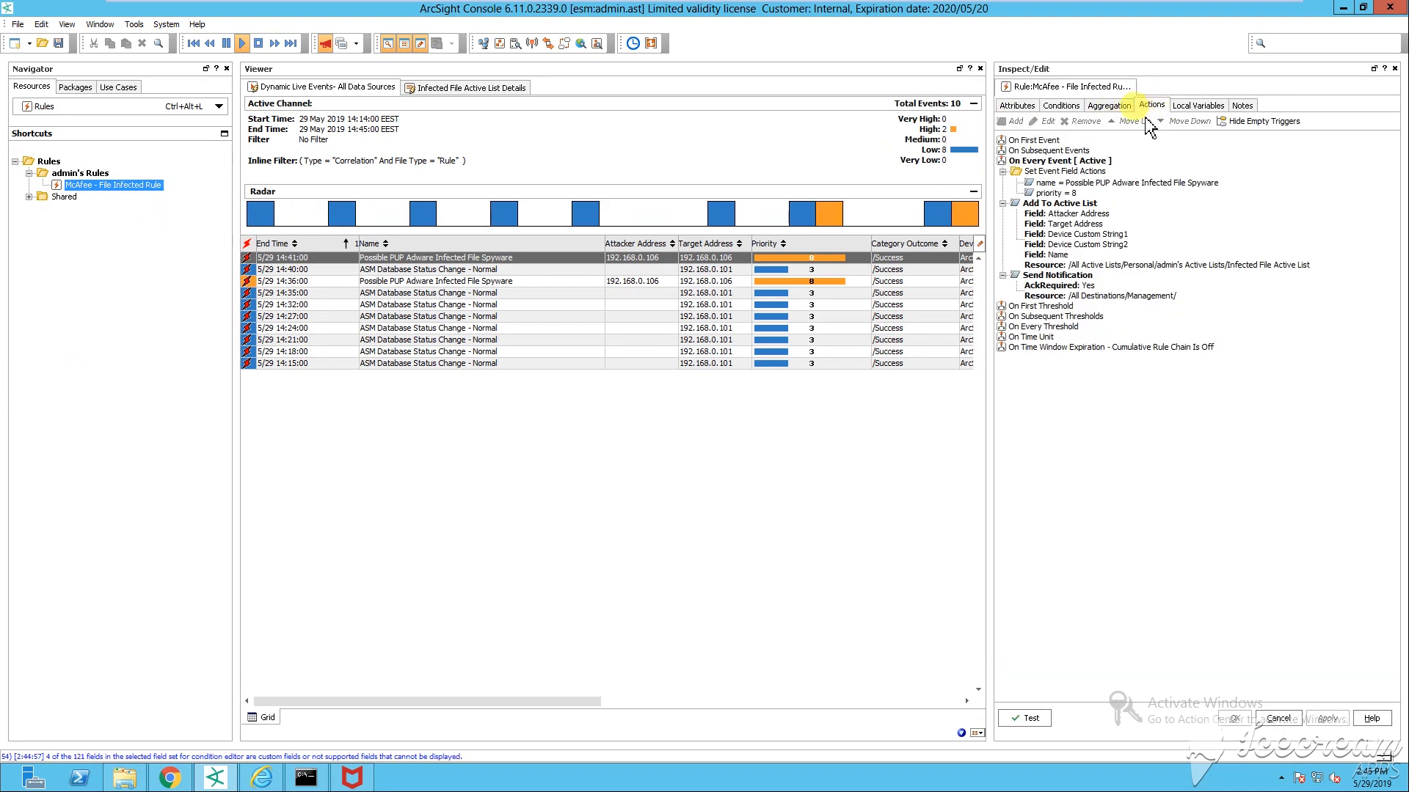
pyautogui.click(1049, 204)
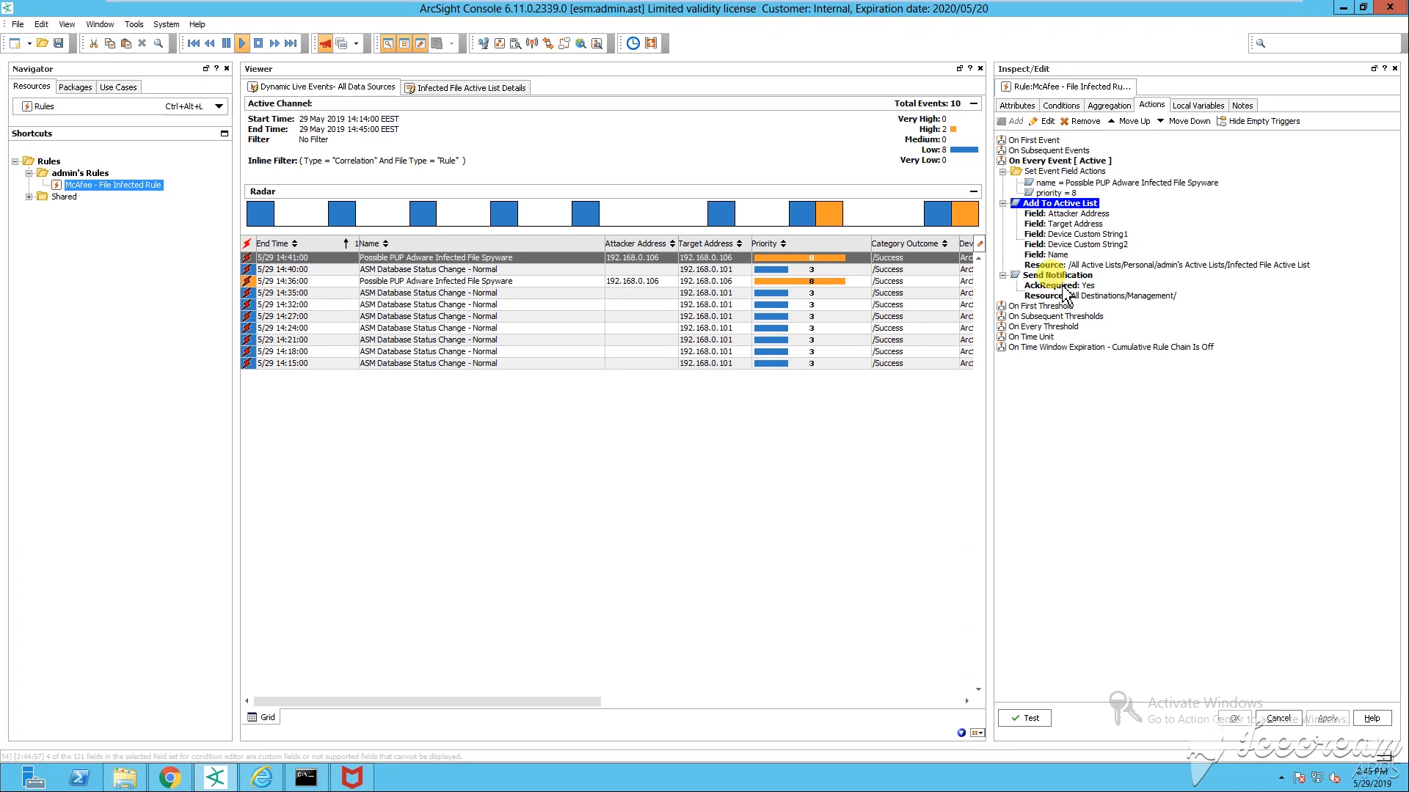
# Step: Return to the Infected File Active List details, enlarge the Viewer, refresh the entries and select the Crack-Reloaded entry
pyautogui.click(445, 88)
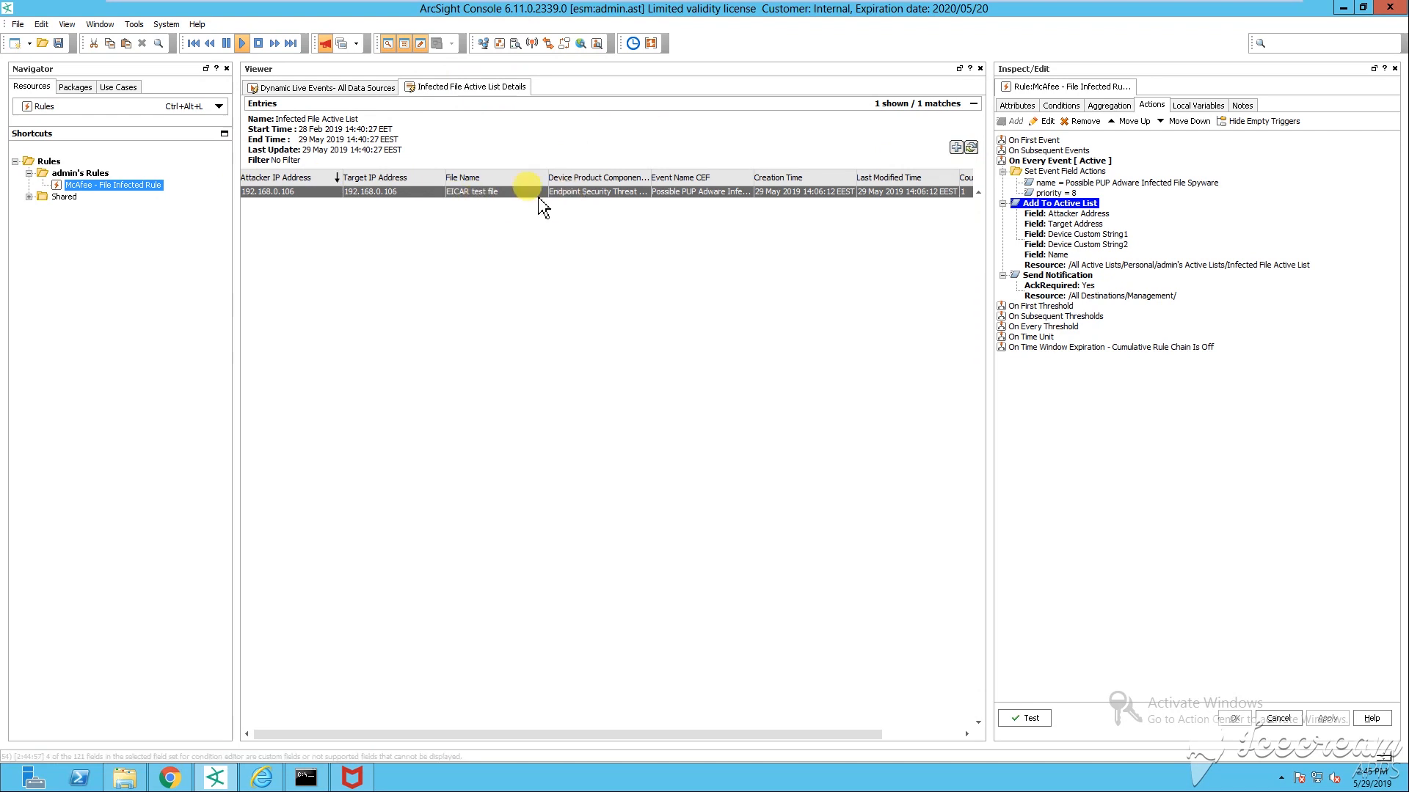
pyautogui.moveTo(234, 222); pyautogui.dragTo(210, 222)
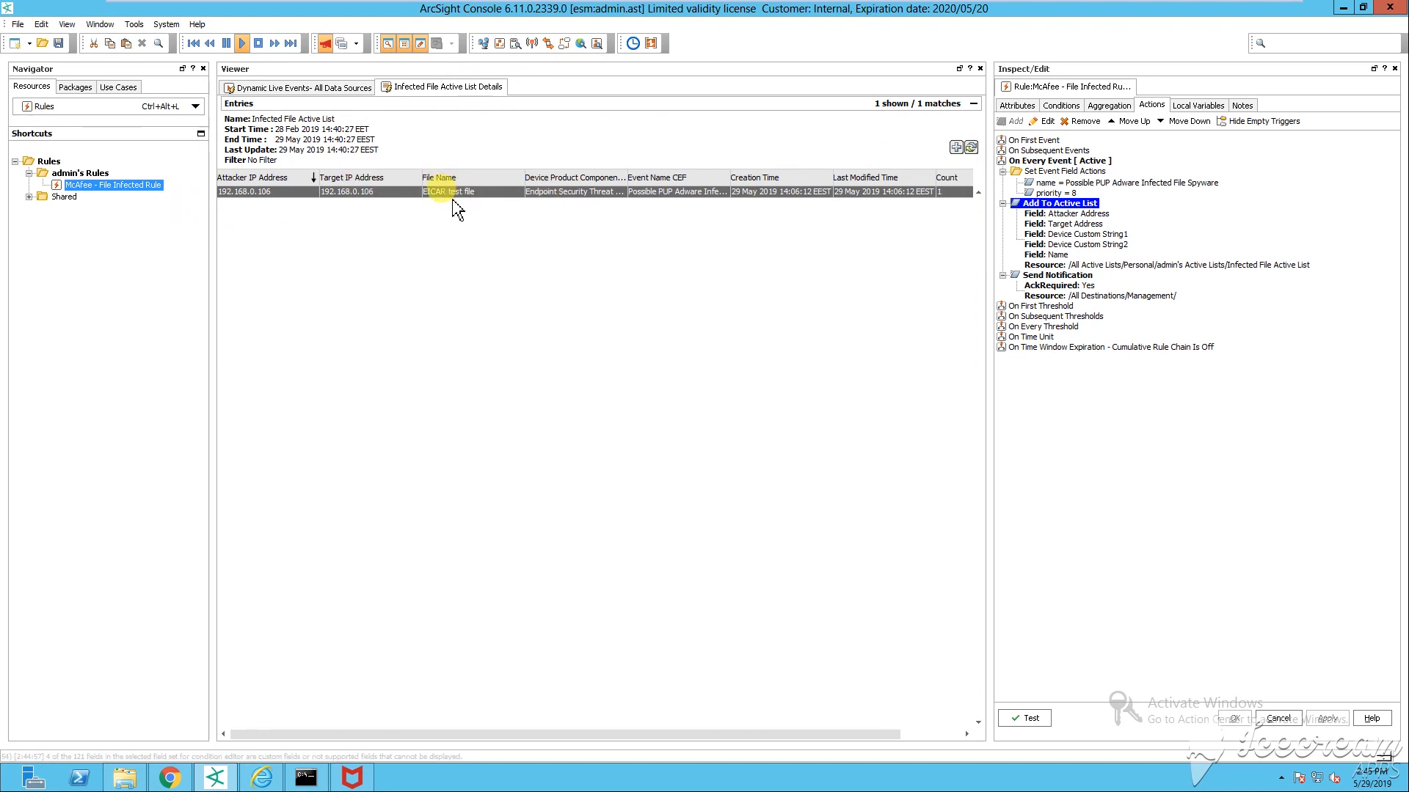
pyautogui.moveTo(986, 164); pyautogui.dragTo(1162, 163)
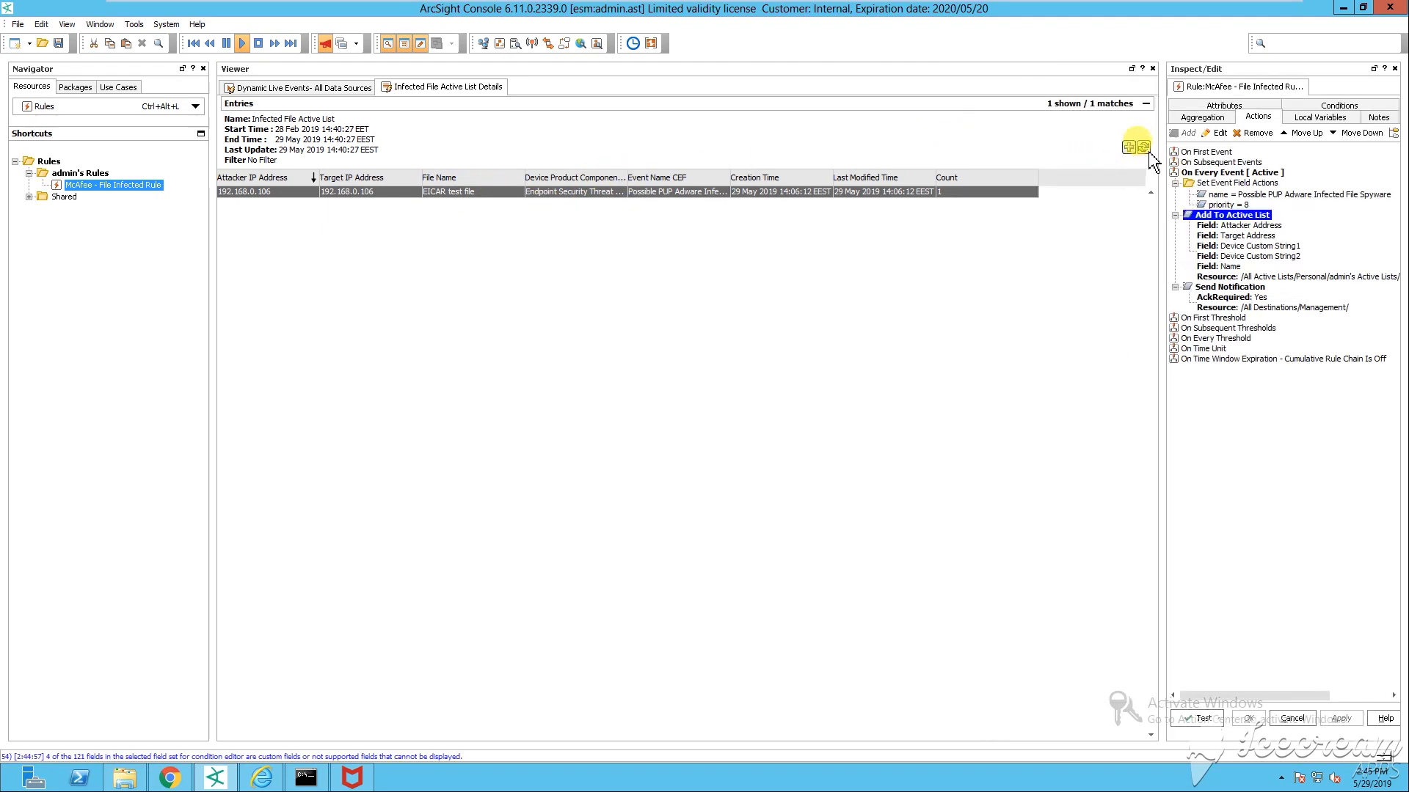
pyautogui.click(1145, 149)
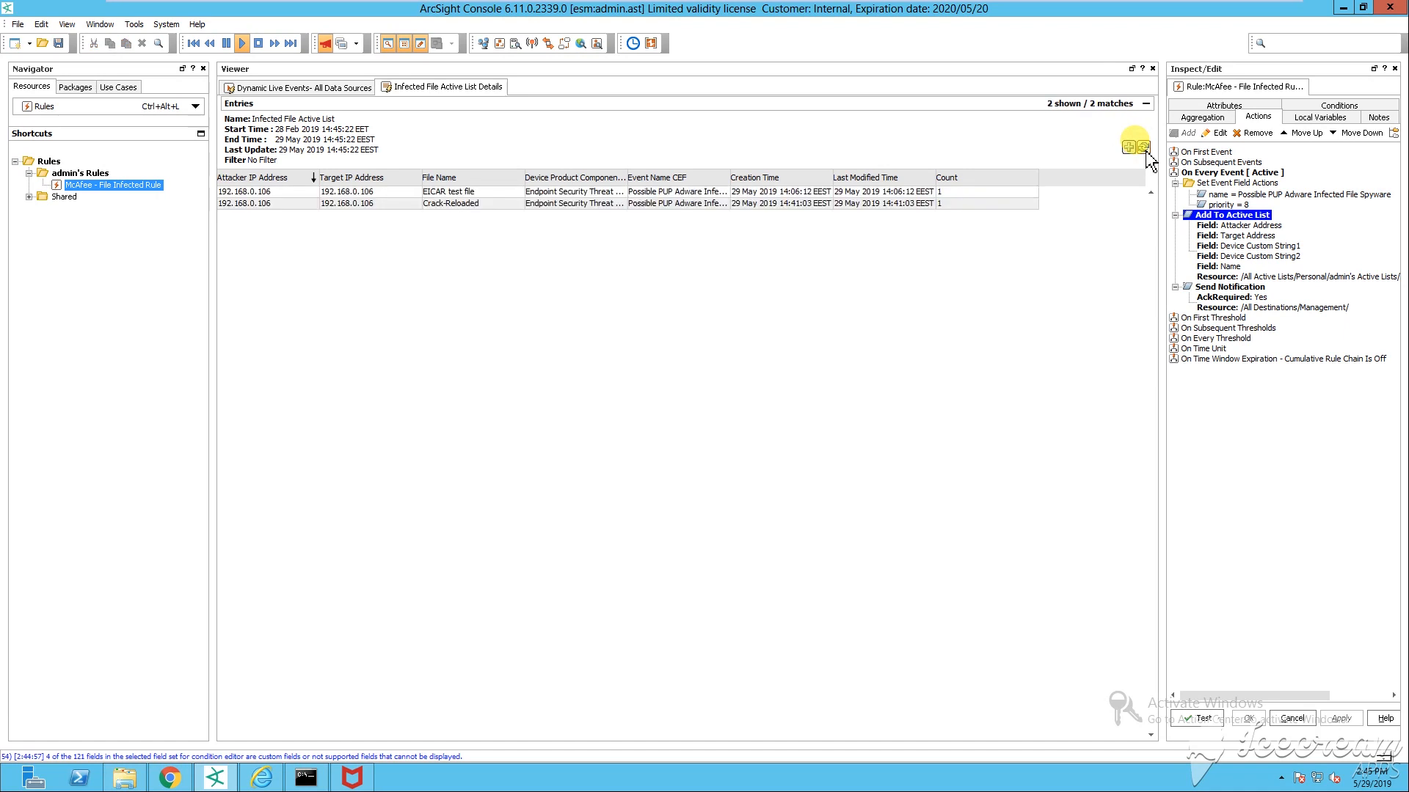
pyautogui.click(359, 205)
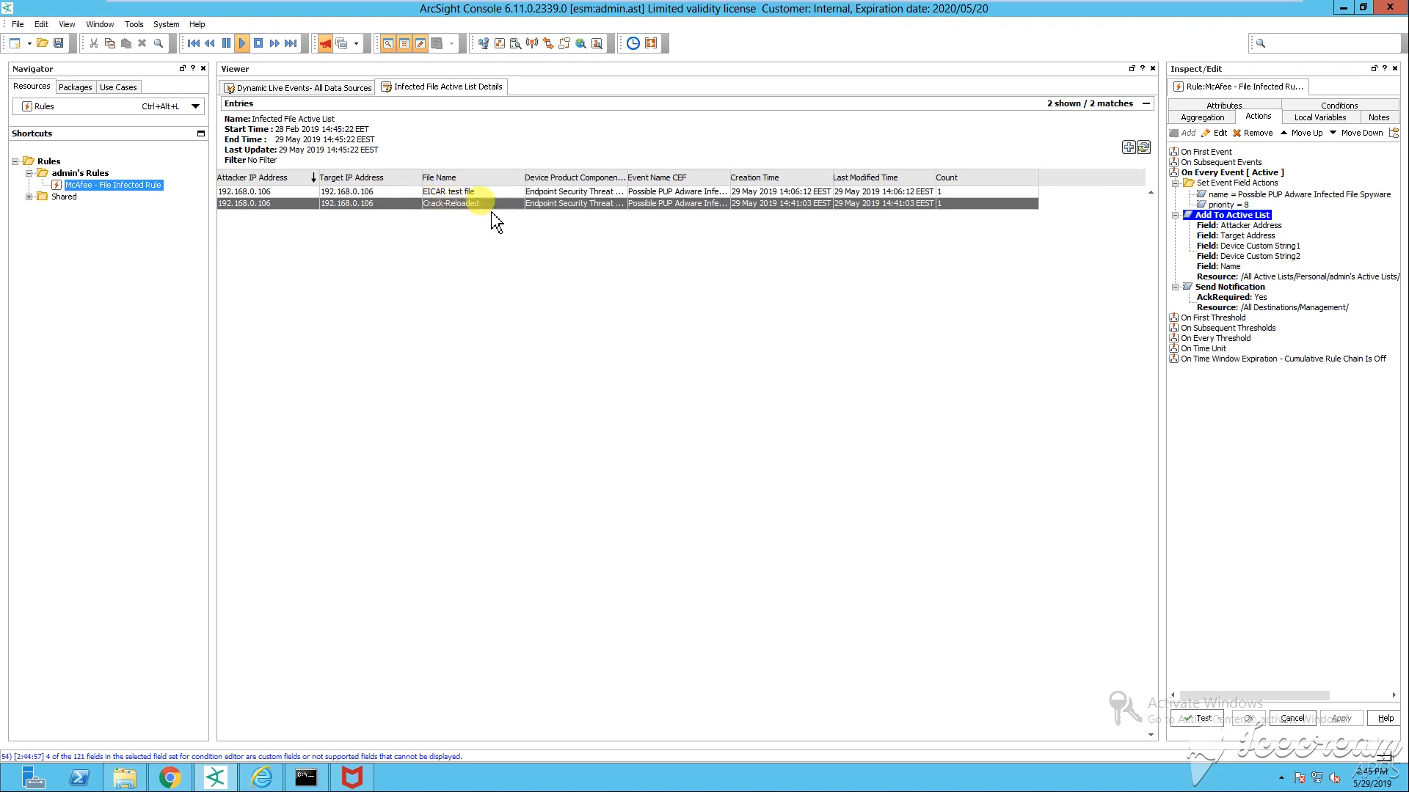
# Step: Resize the active list's reporting component and Event Name CEF columns so their full contents can be read
pyautogui.moveTo(623, 179); pyautogui.dragTo(743, 179)
pyautogui.rightClick(743, 179)
pyautogui.click(661, 181)
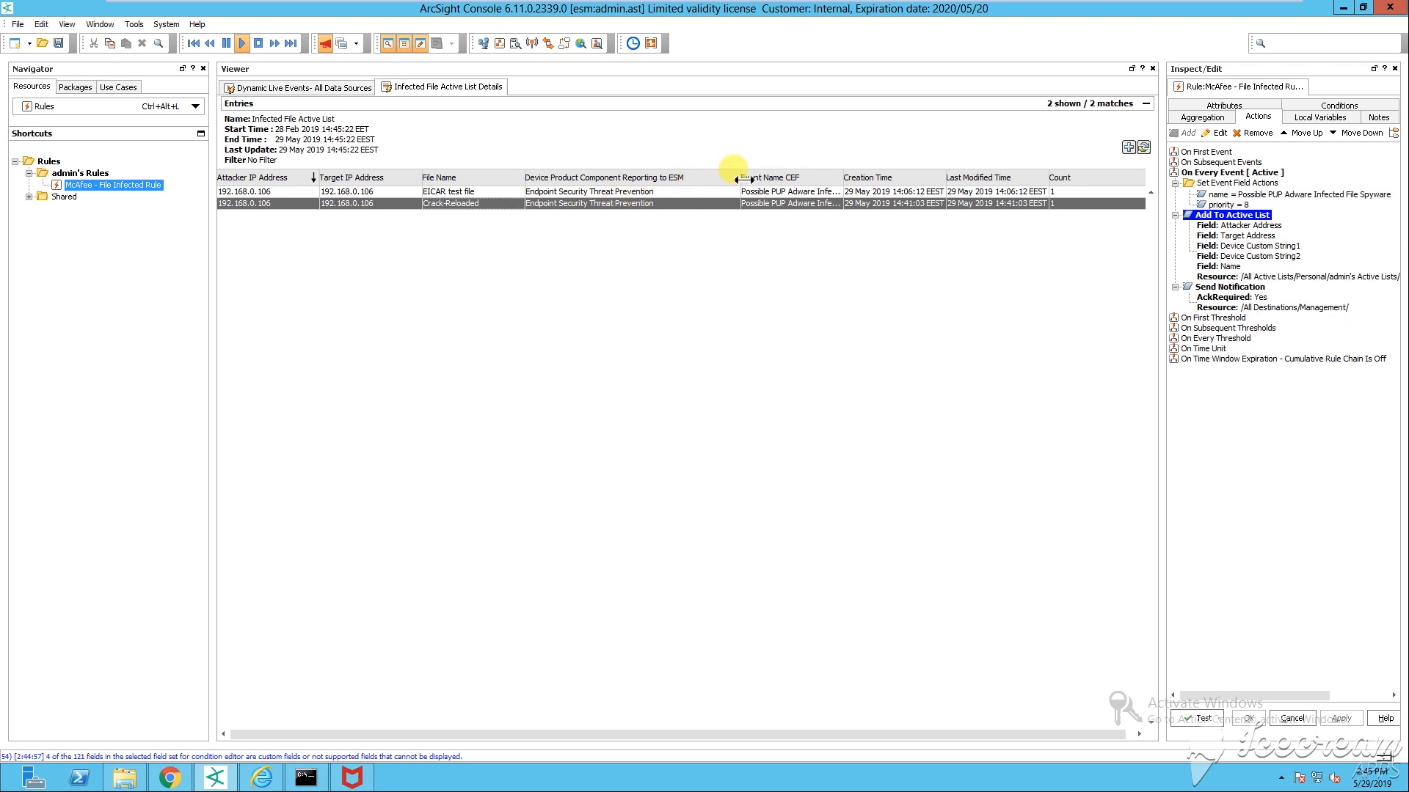
pyautogui.moveTo(740, 179); pyautogui.dragTo(722, 179)
pyautogui.moveTo(824, 179); pyautogui.dragTo(934, 179)
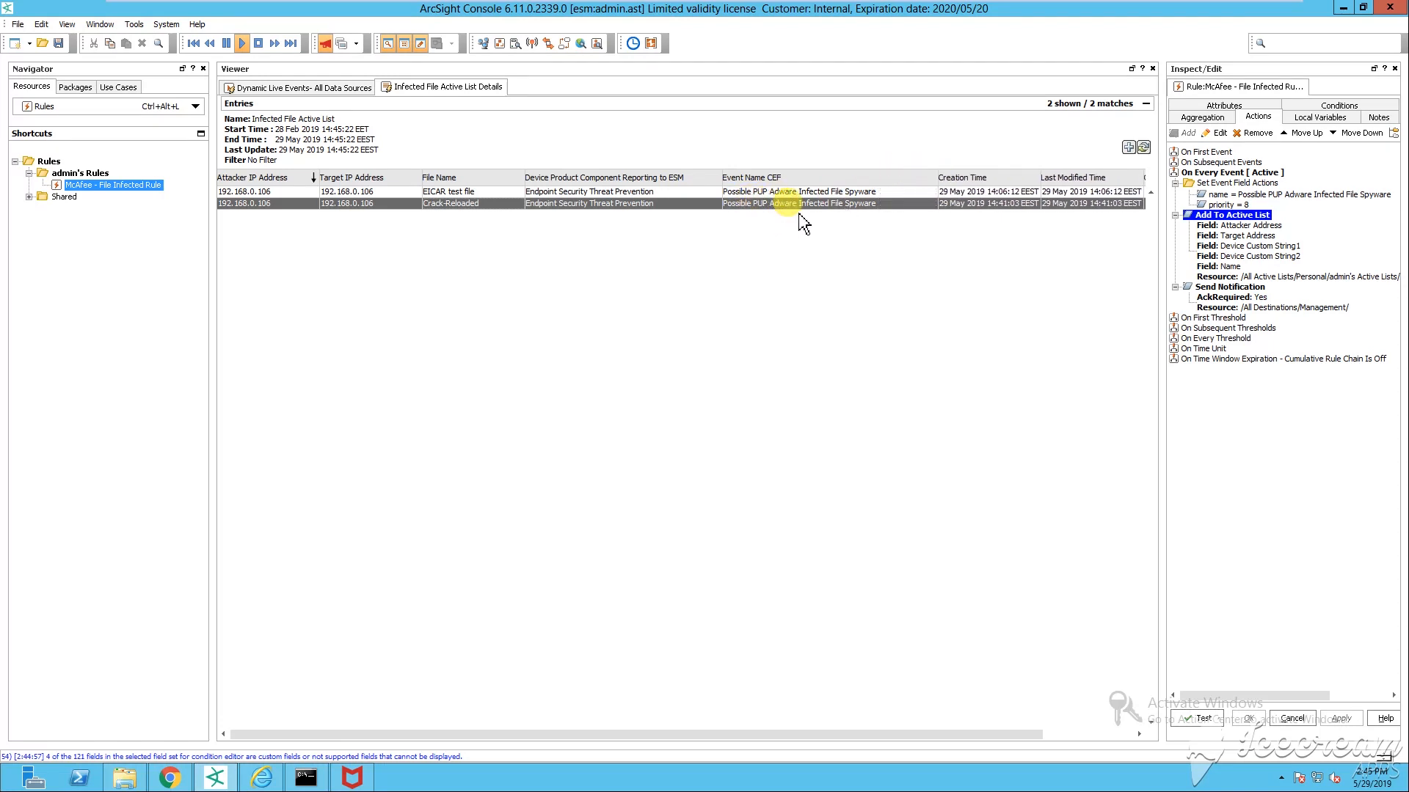
pyautogui.moveTo(941, 179); pyautogui.dragTo(886, 179)
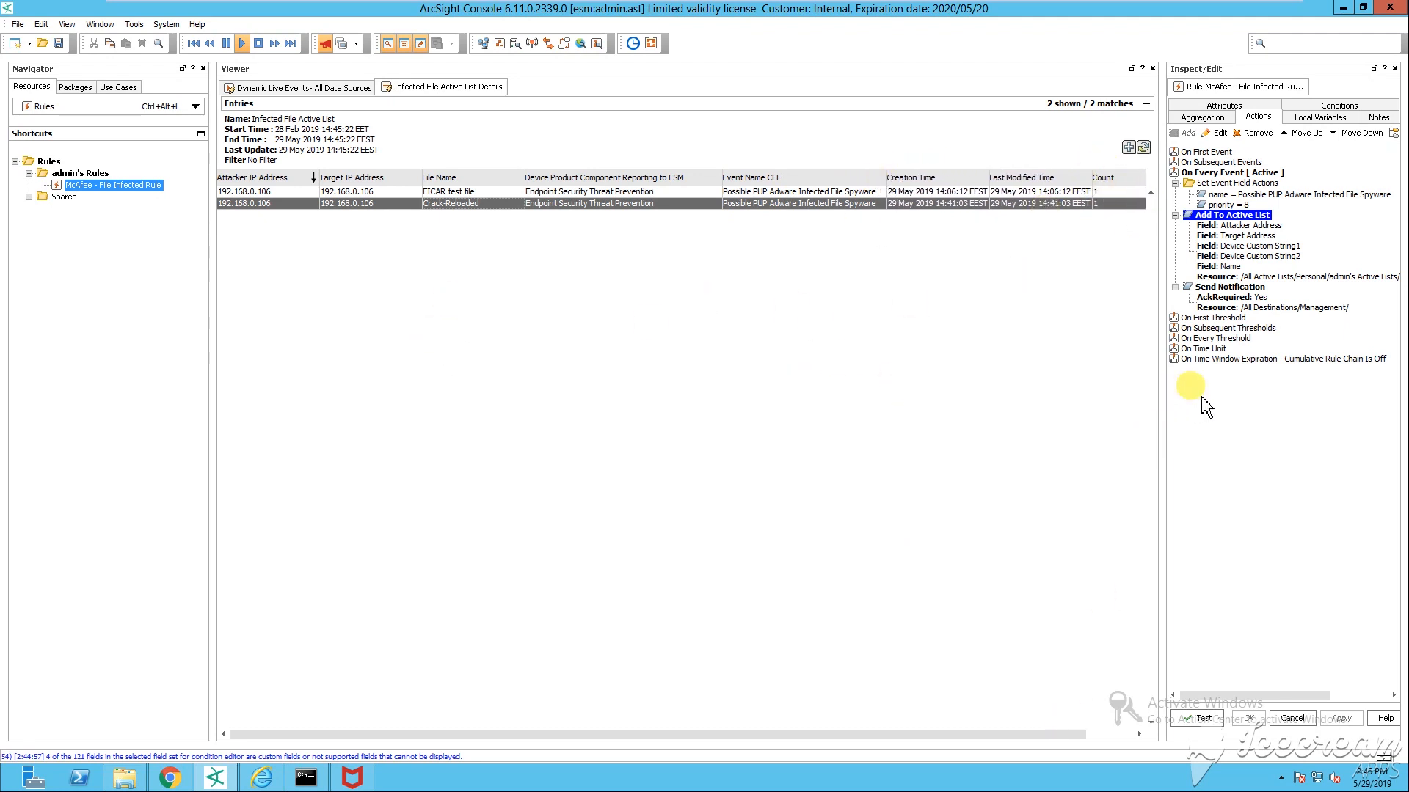
# Step: Select the rule's Send Notification action, display the pending notifications and select the newest one
pyautogui.moveTo(1166, 398); pyautogui.dragTo(1056, 381)
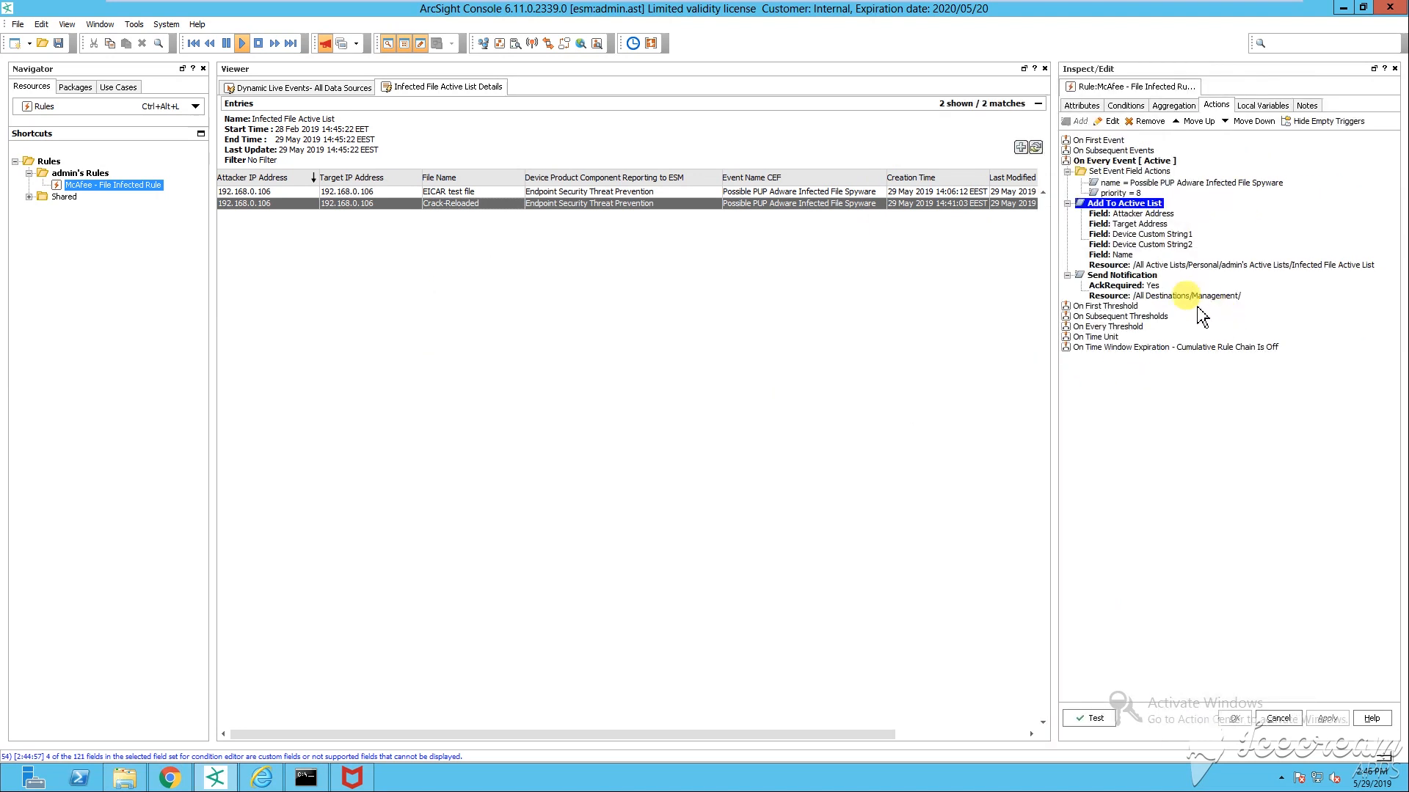
pyautogui.click(1125, 277)
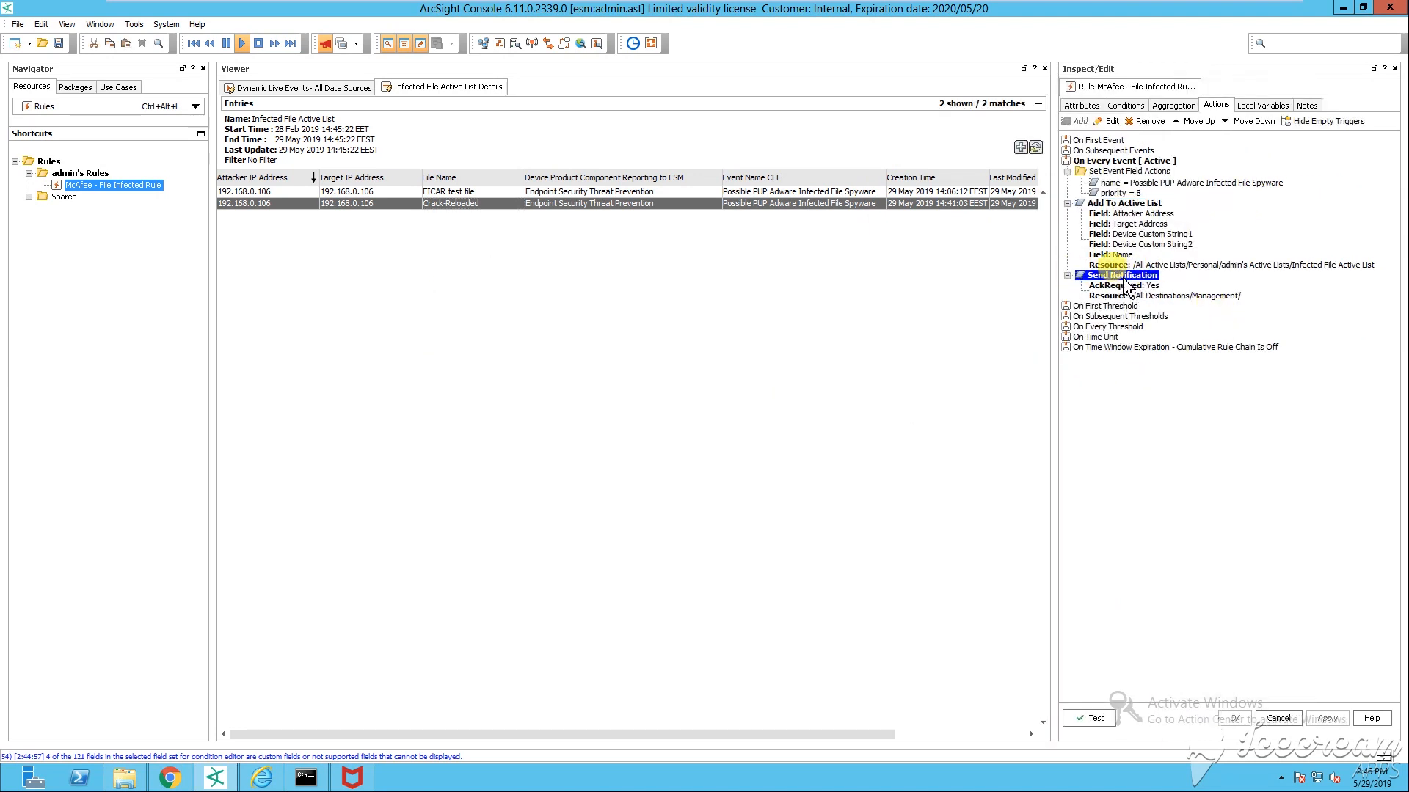
pyautogui.click(327, 48)
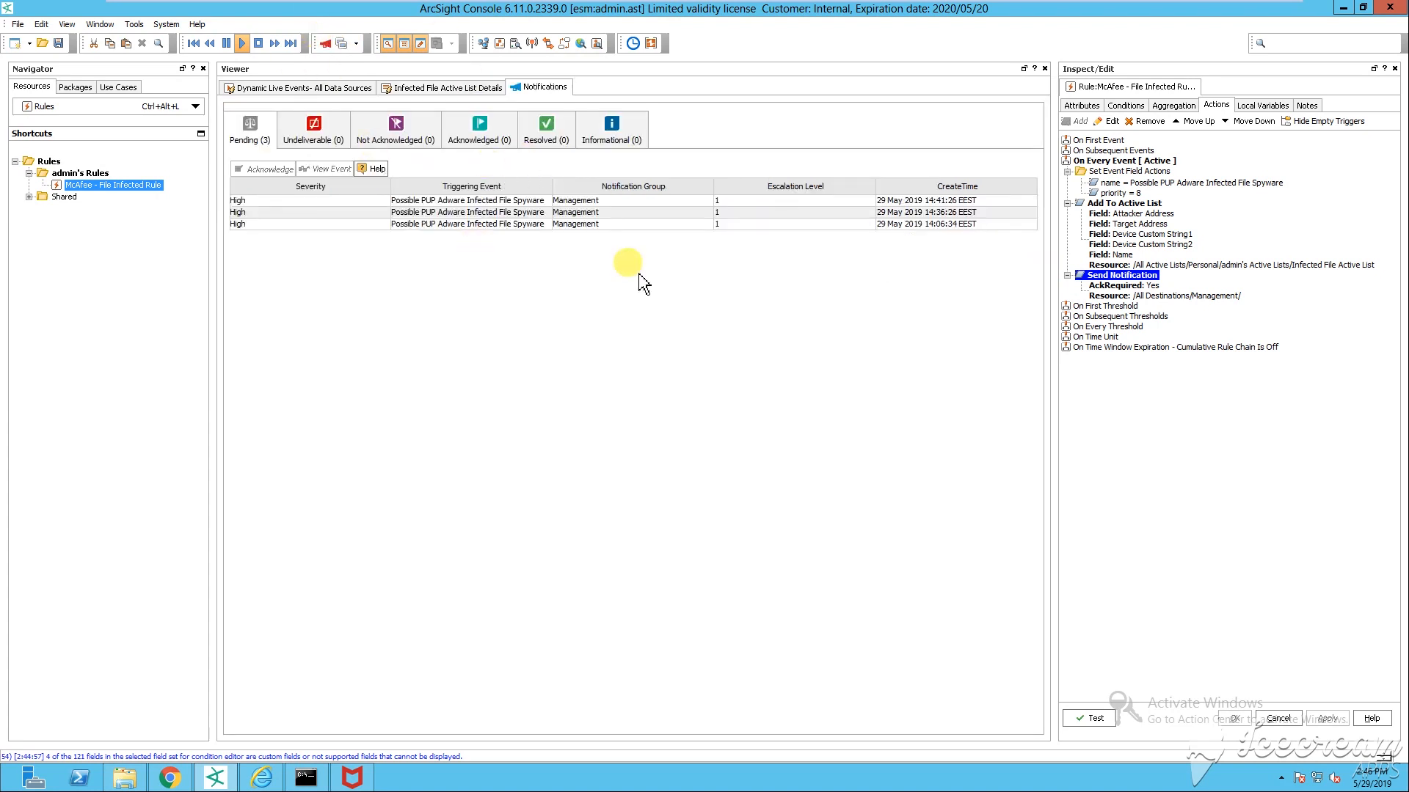
pyautogui.click(939, 201)
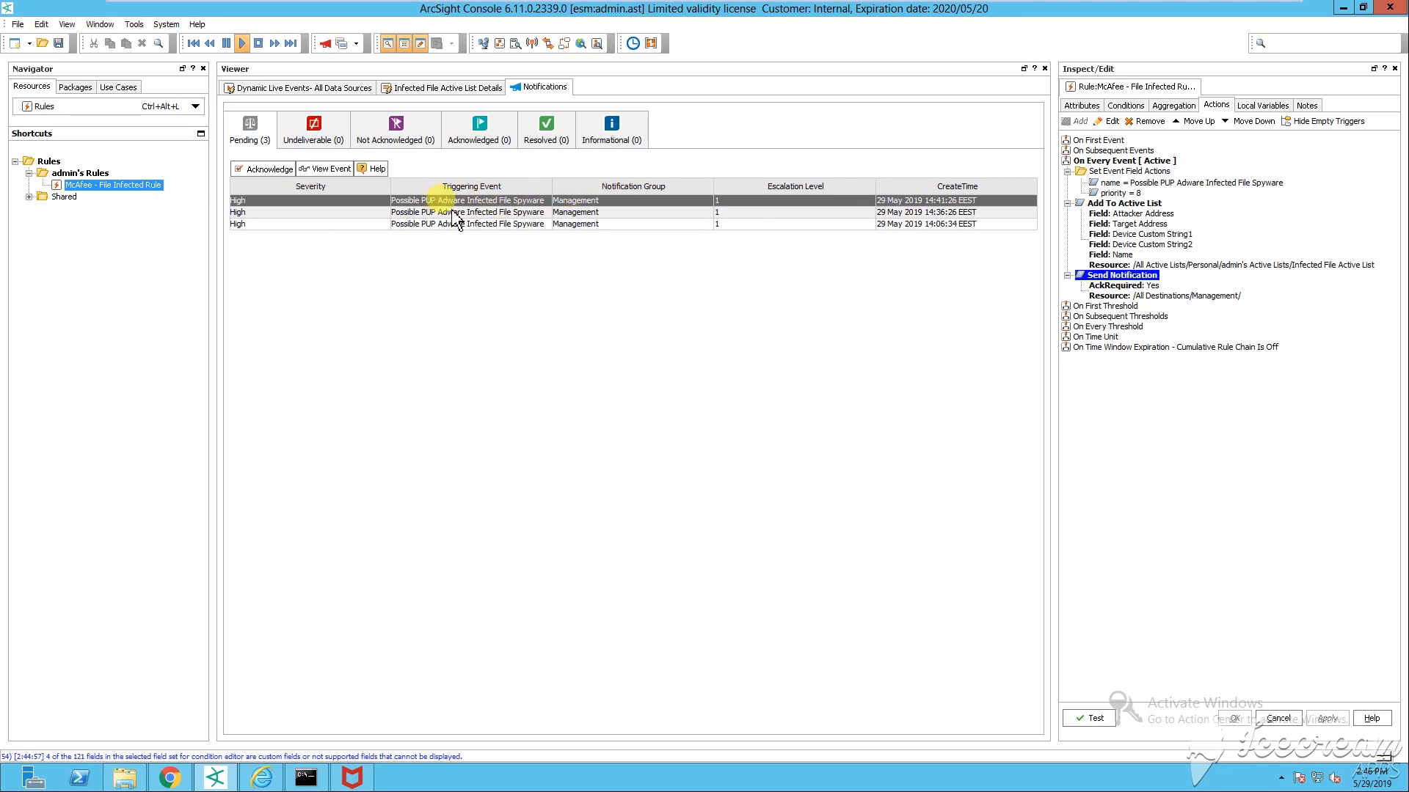
# Step: Close the McAfee - File Infected Rule editor and all open Viewer tabs
pyautogui.rightClick(1132, 88)
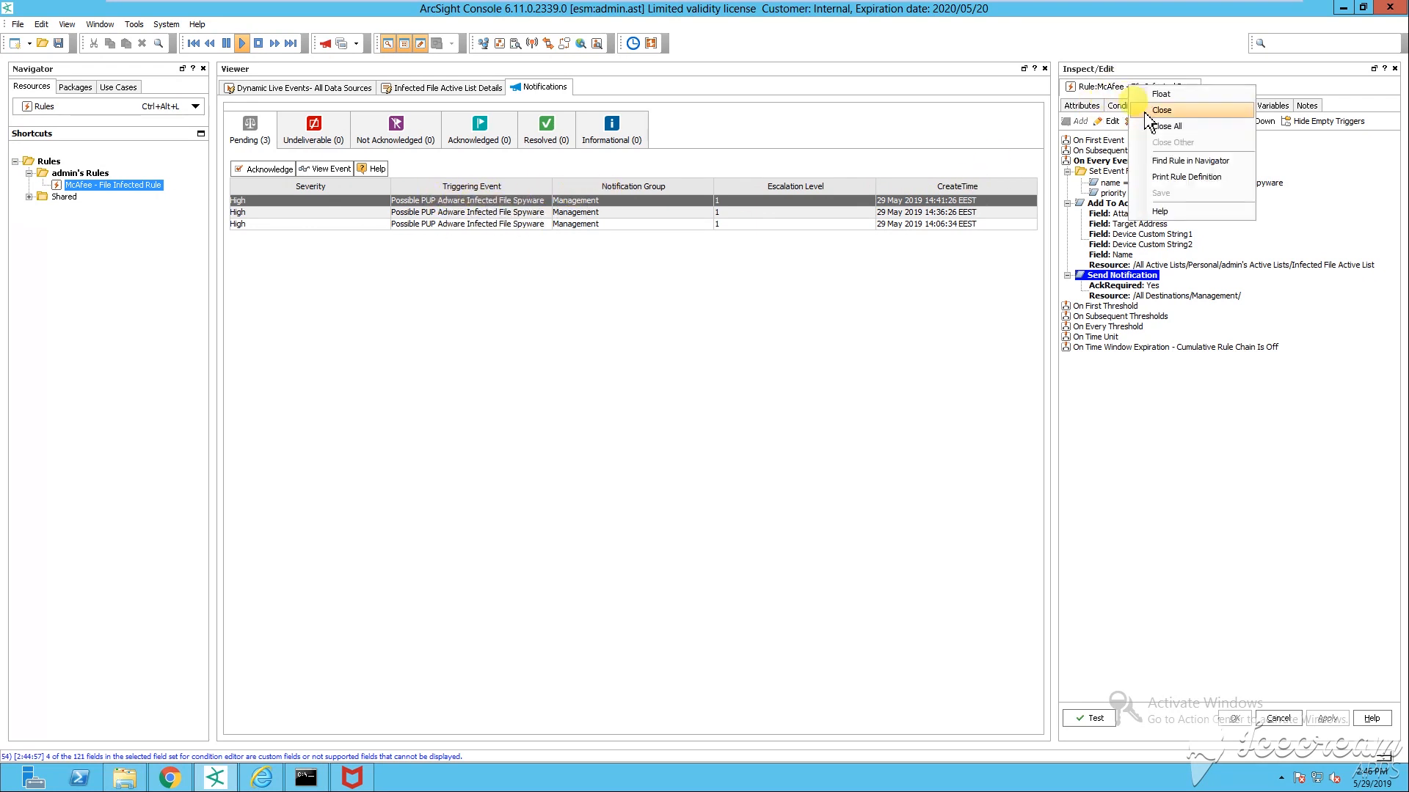
pyautogui.click(1148, 112)
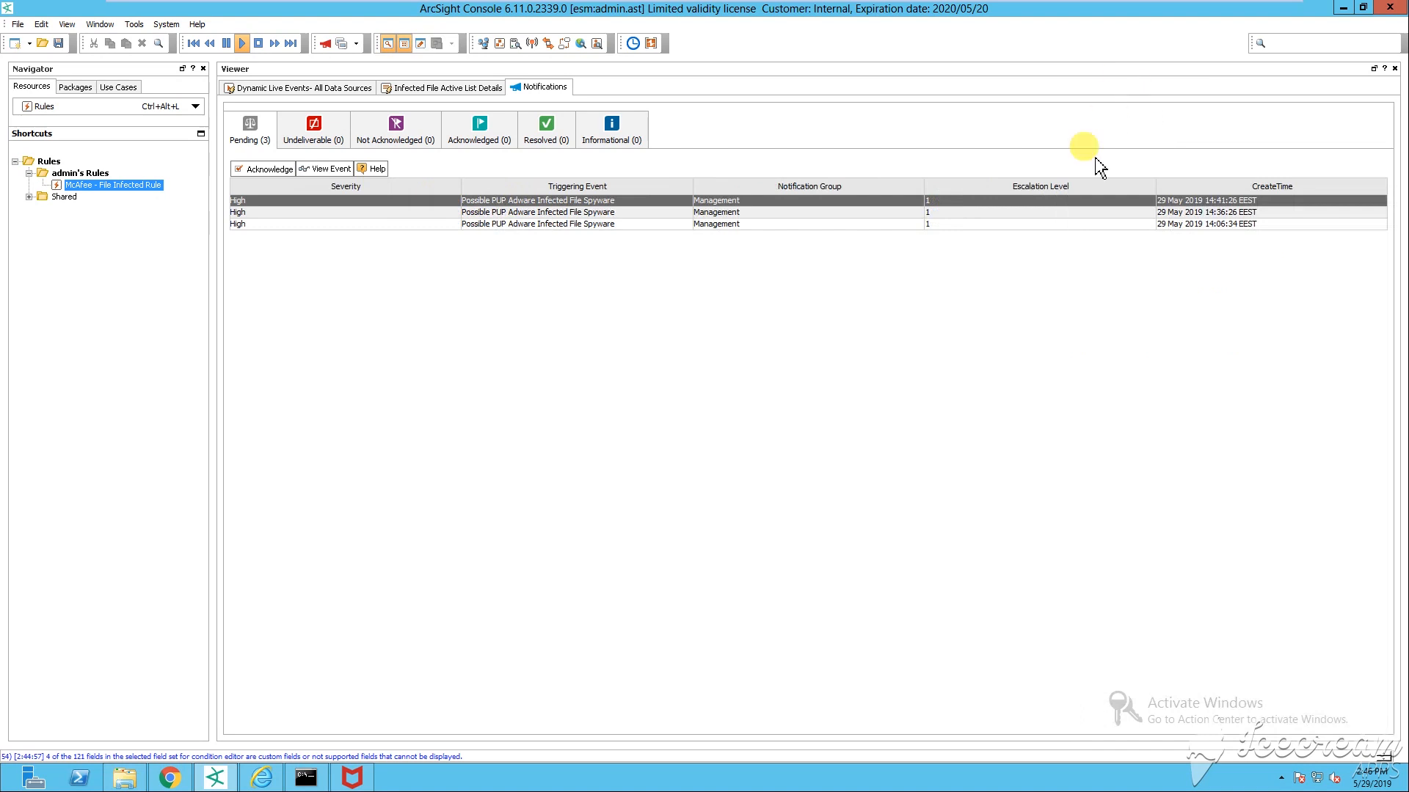
pyautogui.rightClick(542, 89)
pyautogui.click(577, 134)
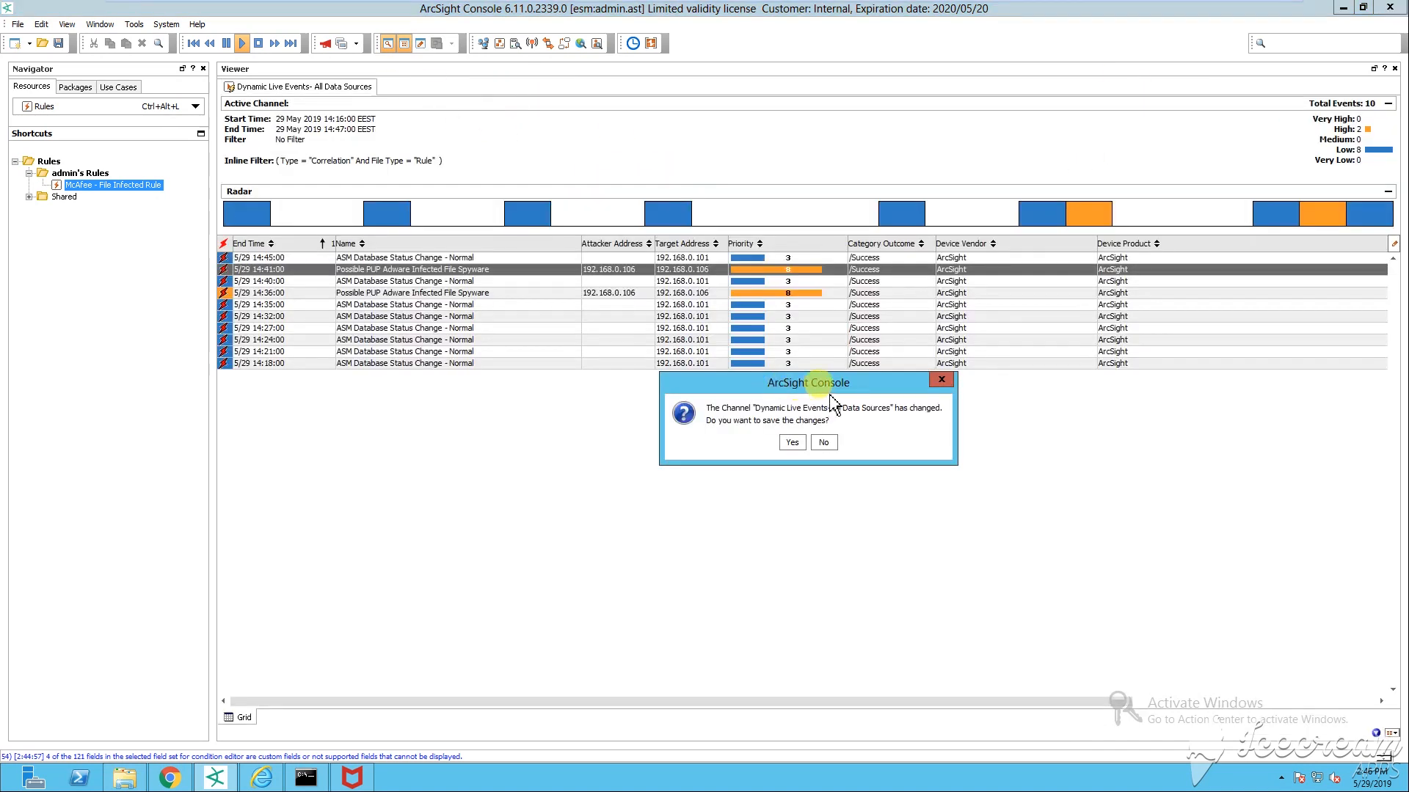